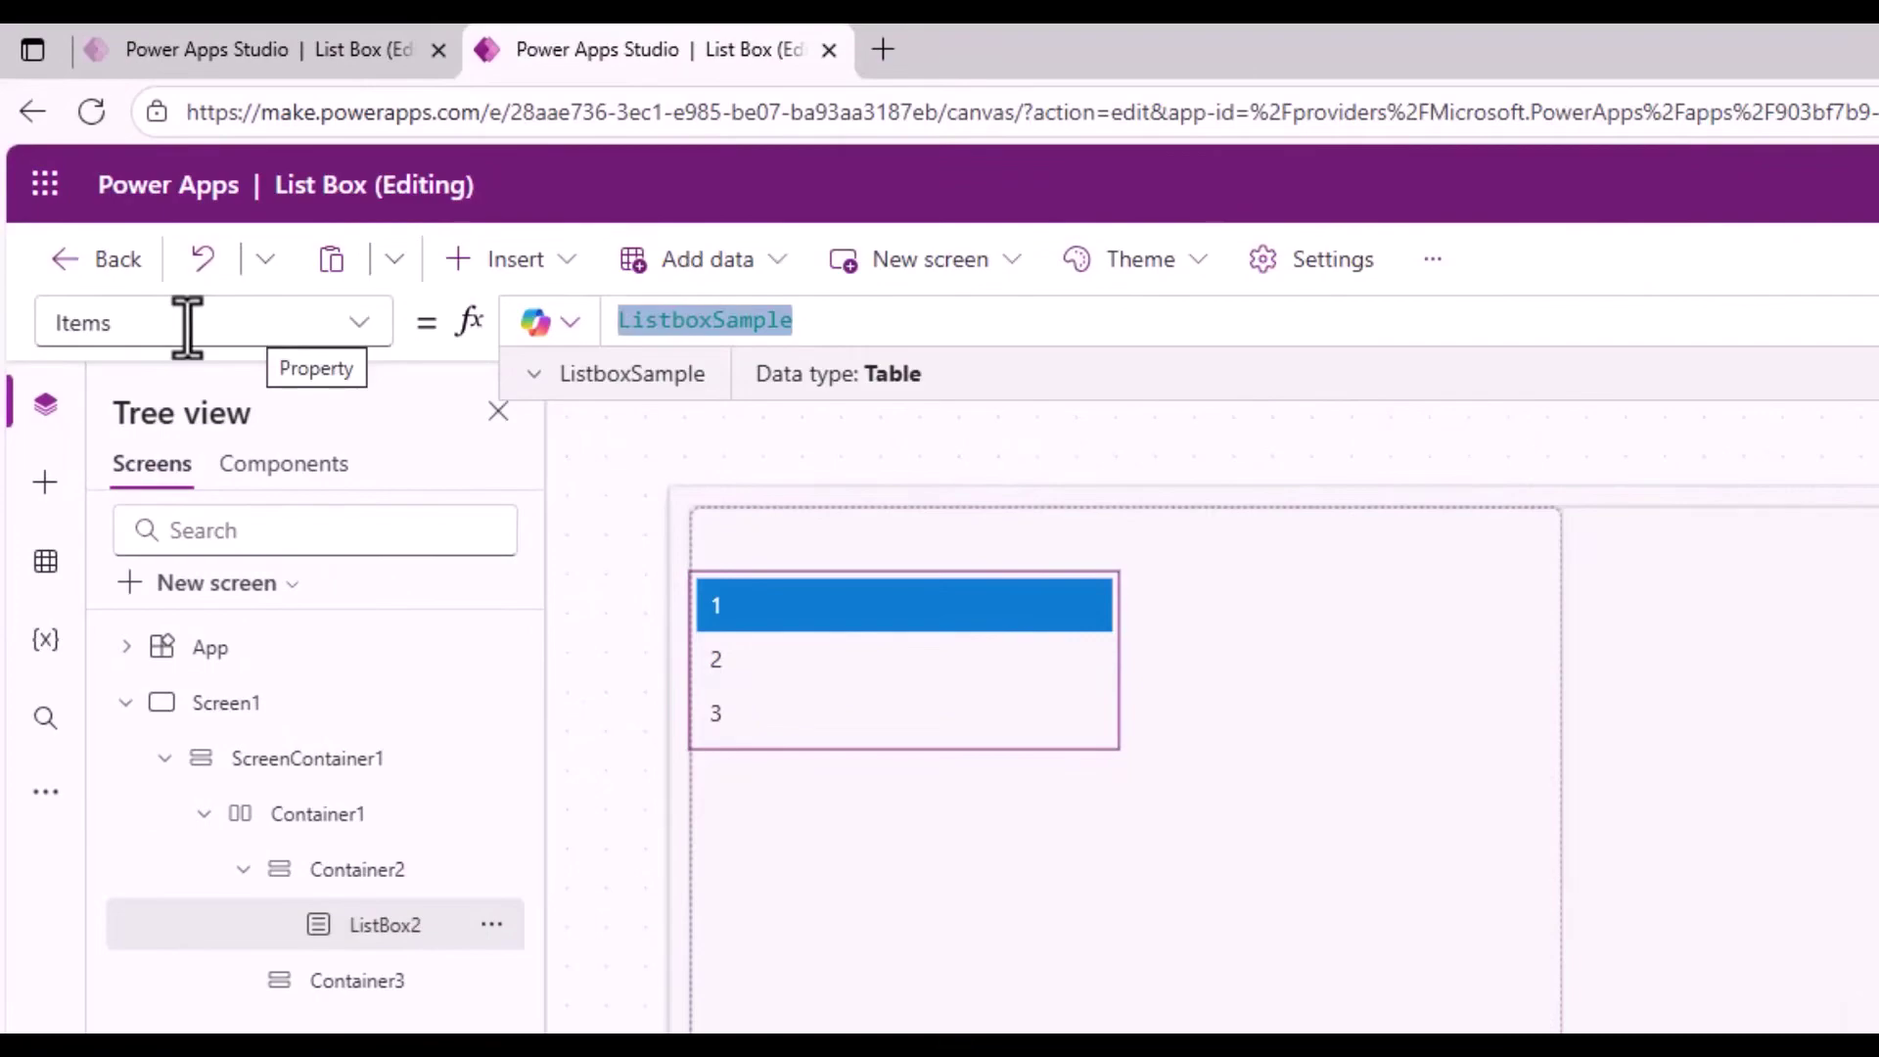
Set the list box's Items formula to ["Orange", "Banana", "Apple", "Grape", "Melon"].
{"action": "type", "text": "["}
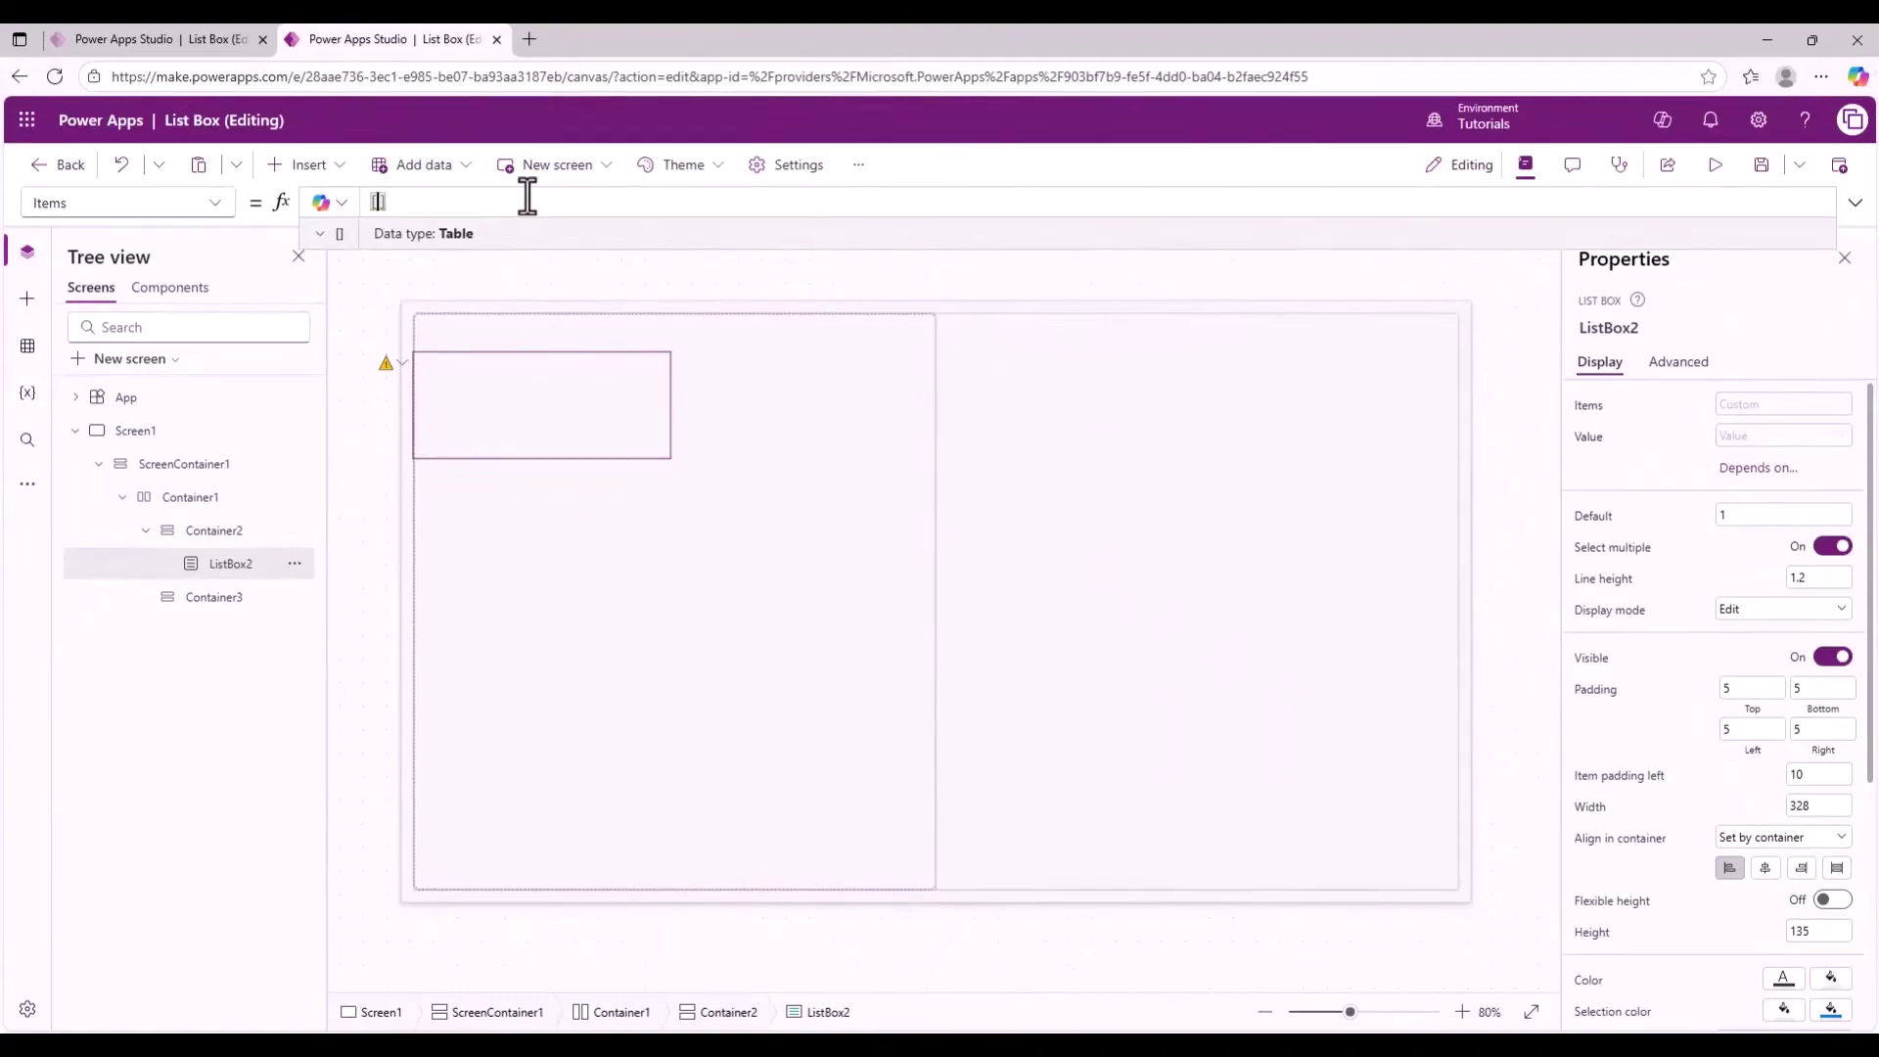
{"action": "key", "text": "Left"}
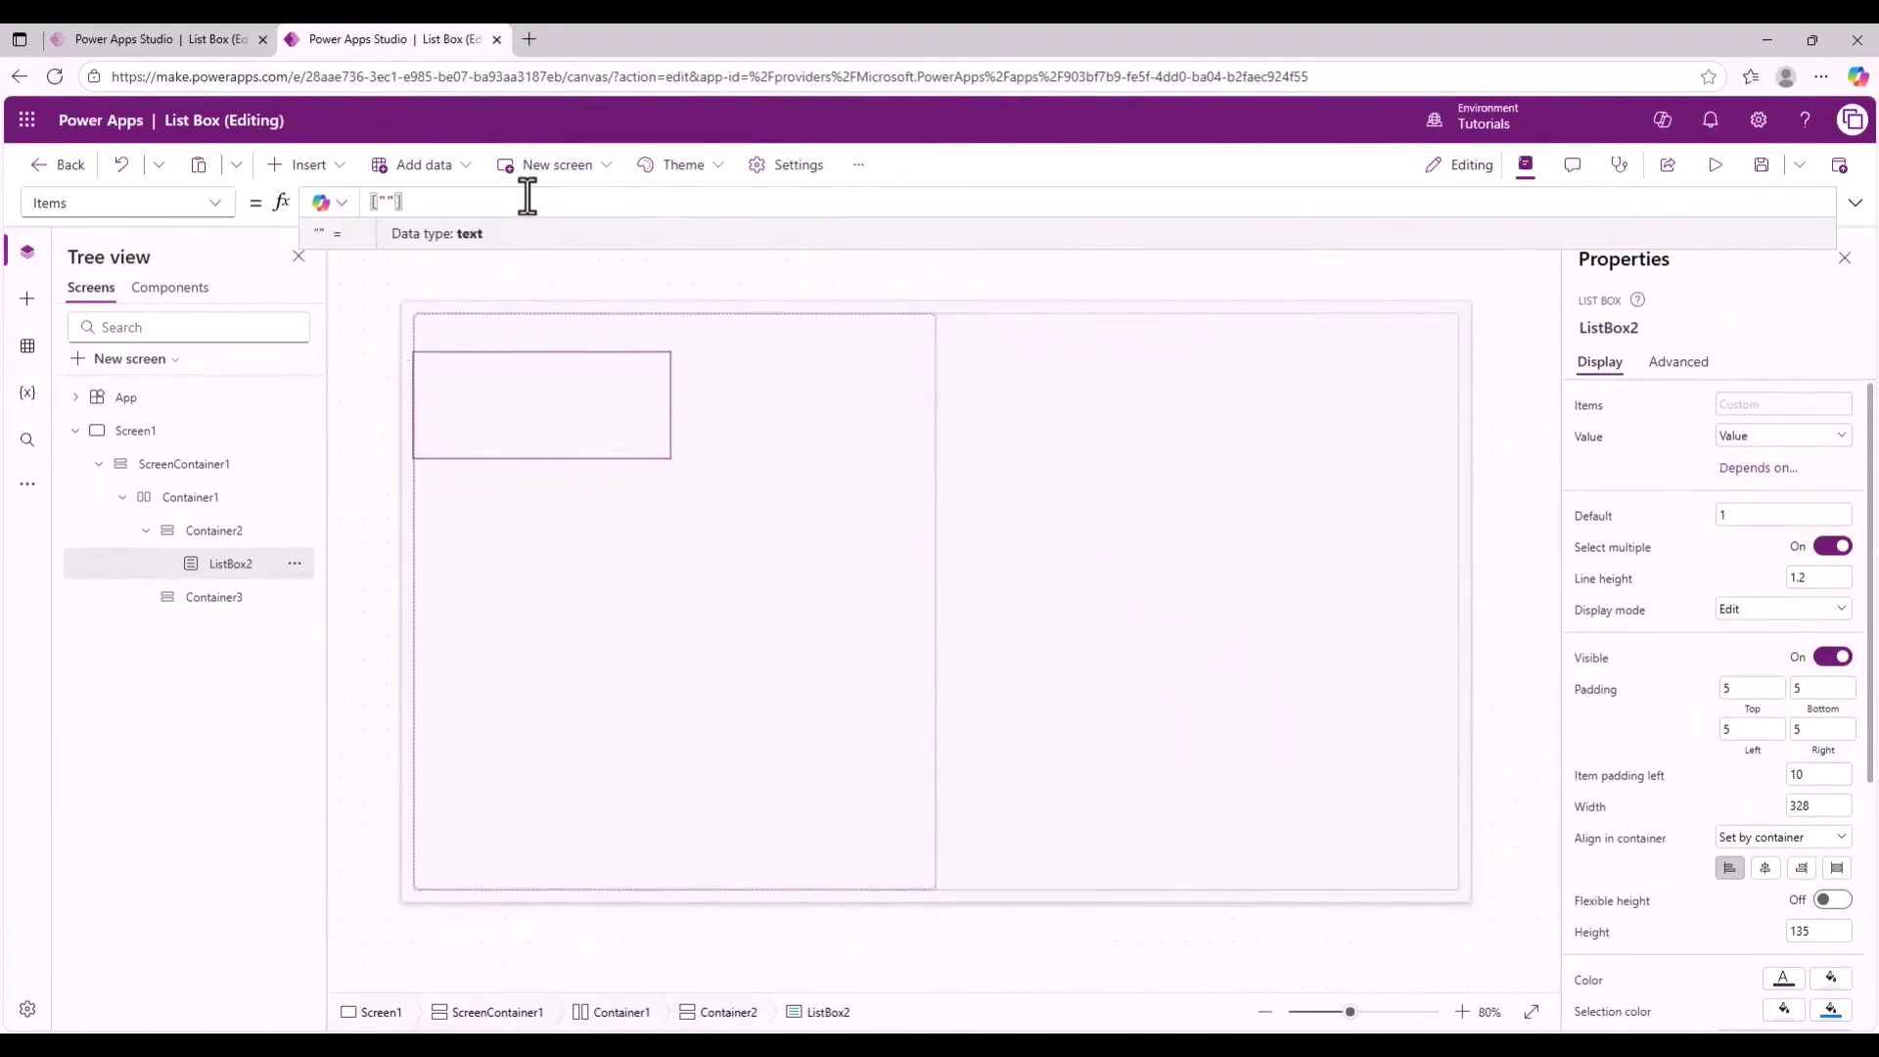
{"action": "type", "text": "Orag"}
{"action": "key", "text": "BackSpace"}
{"action": "type", "text": "nge"}
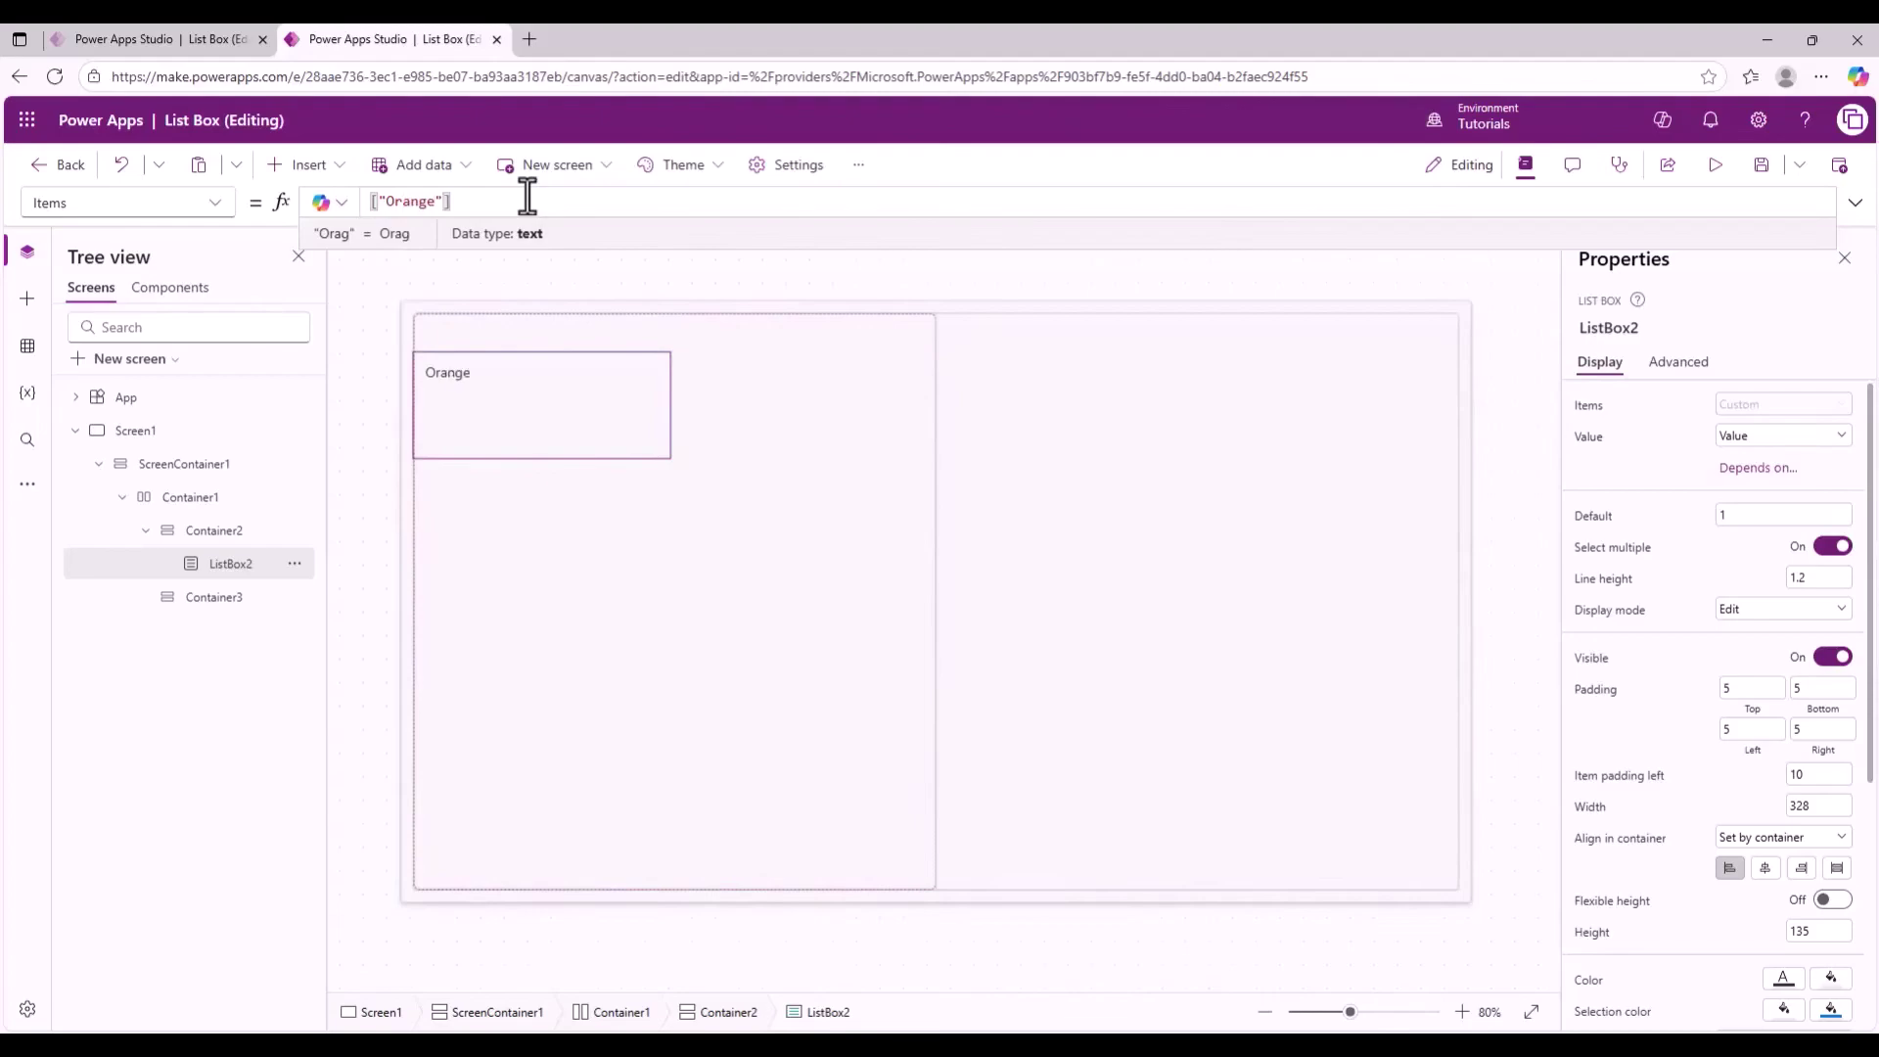
{"action": "key", "text": "Right"}
{"action": "type", "text": ", \""}
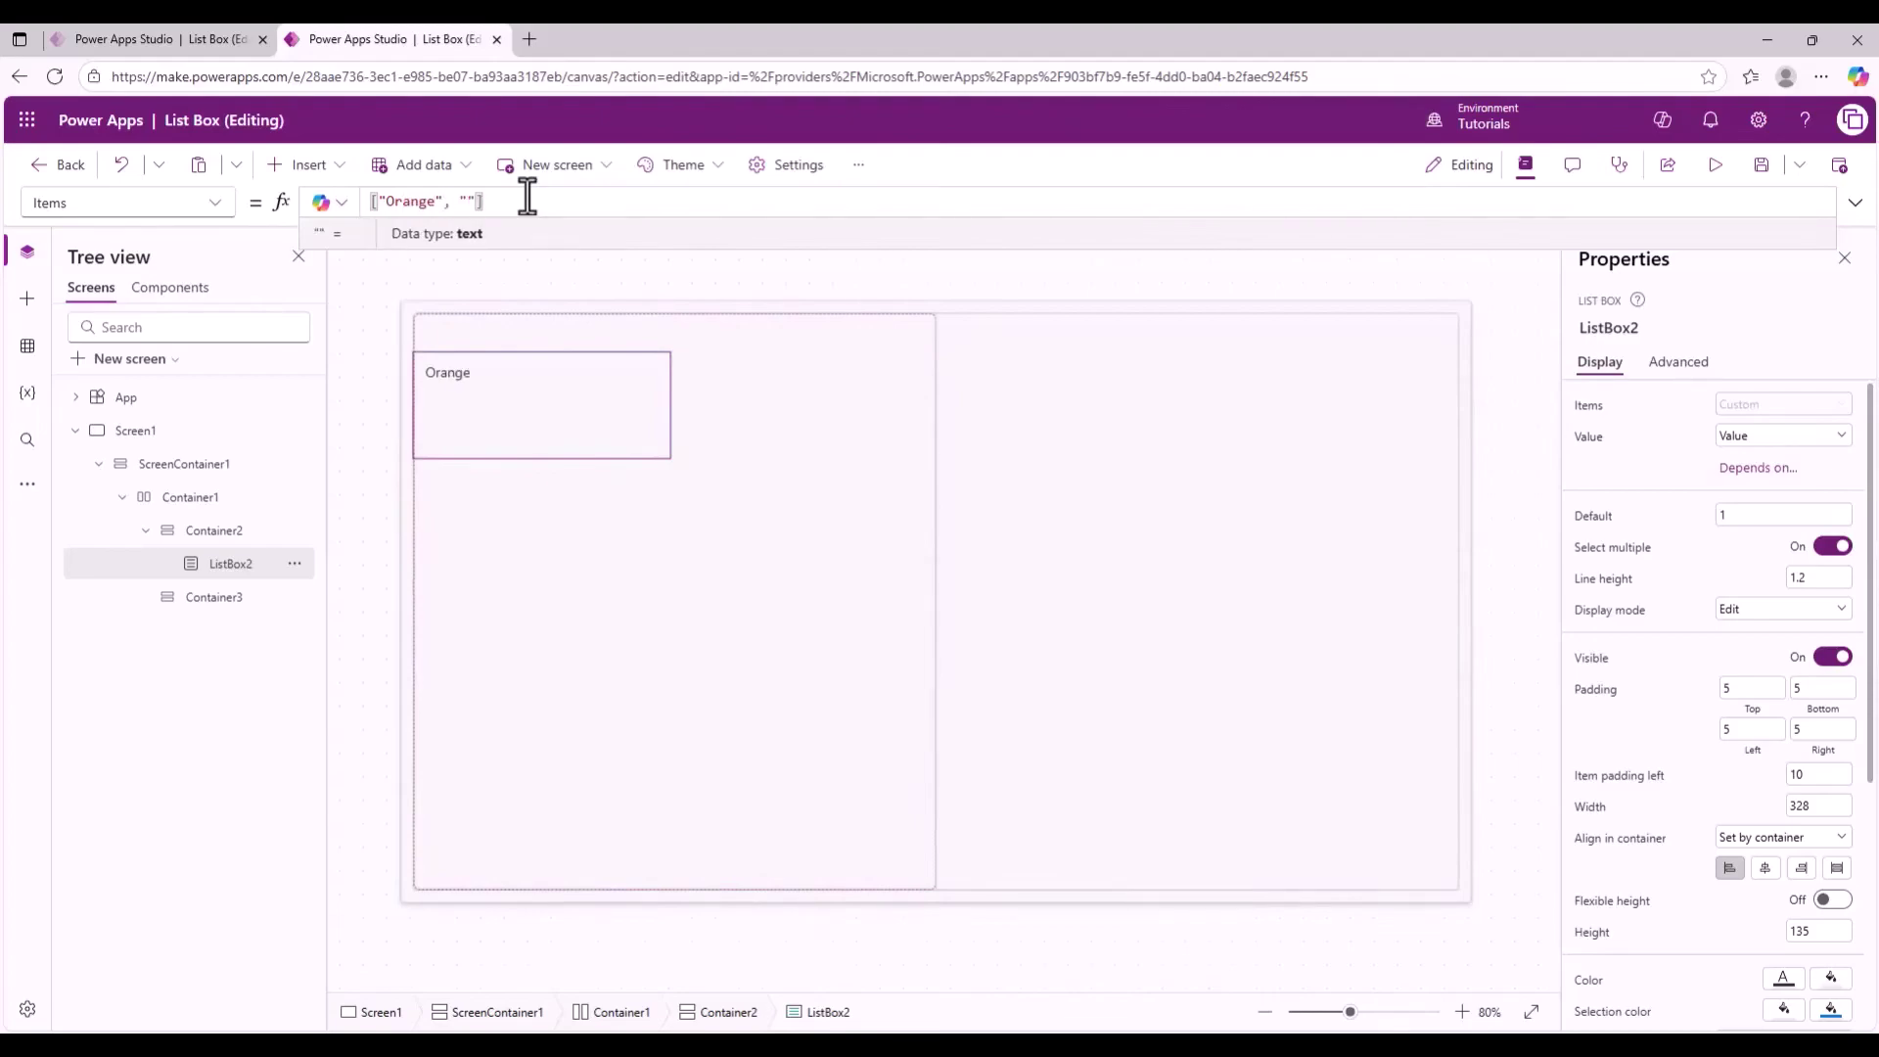
{"action": "type", "text": "Banana"}
{"action": "key", "text": "Right"}
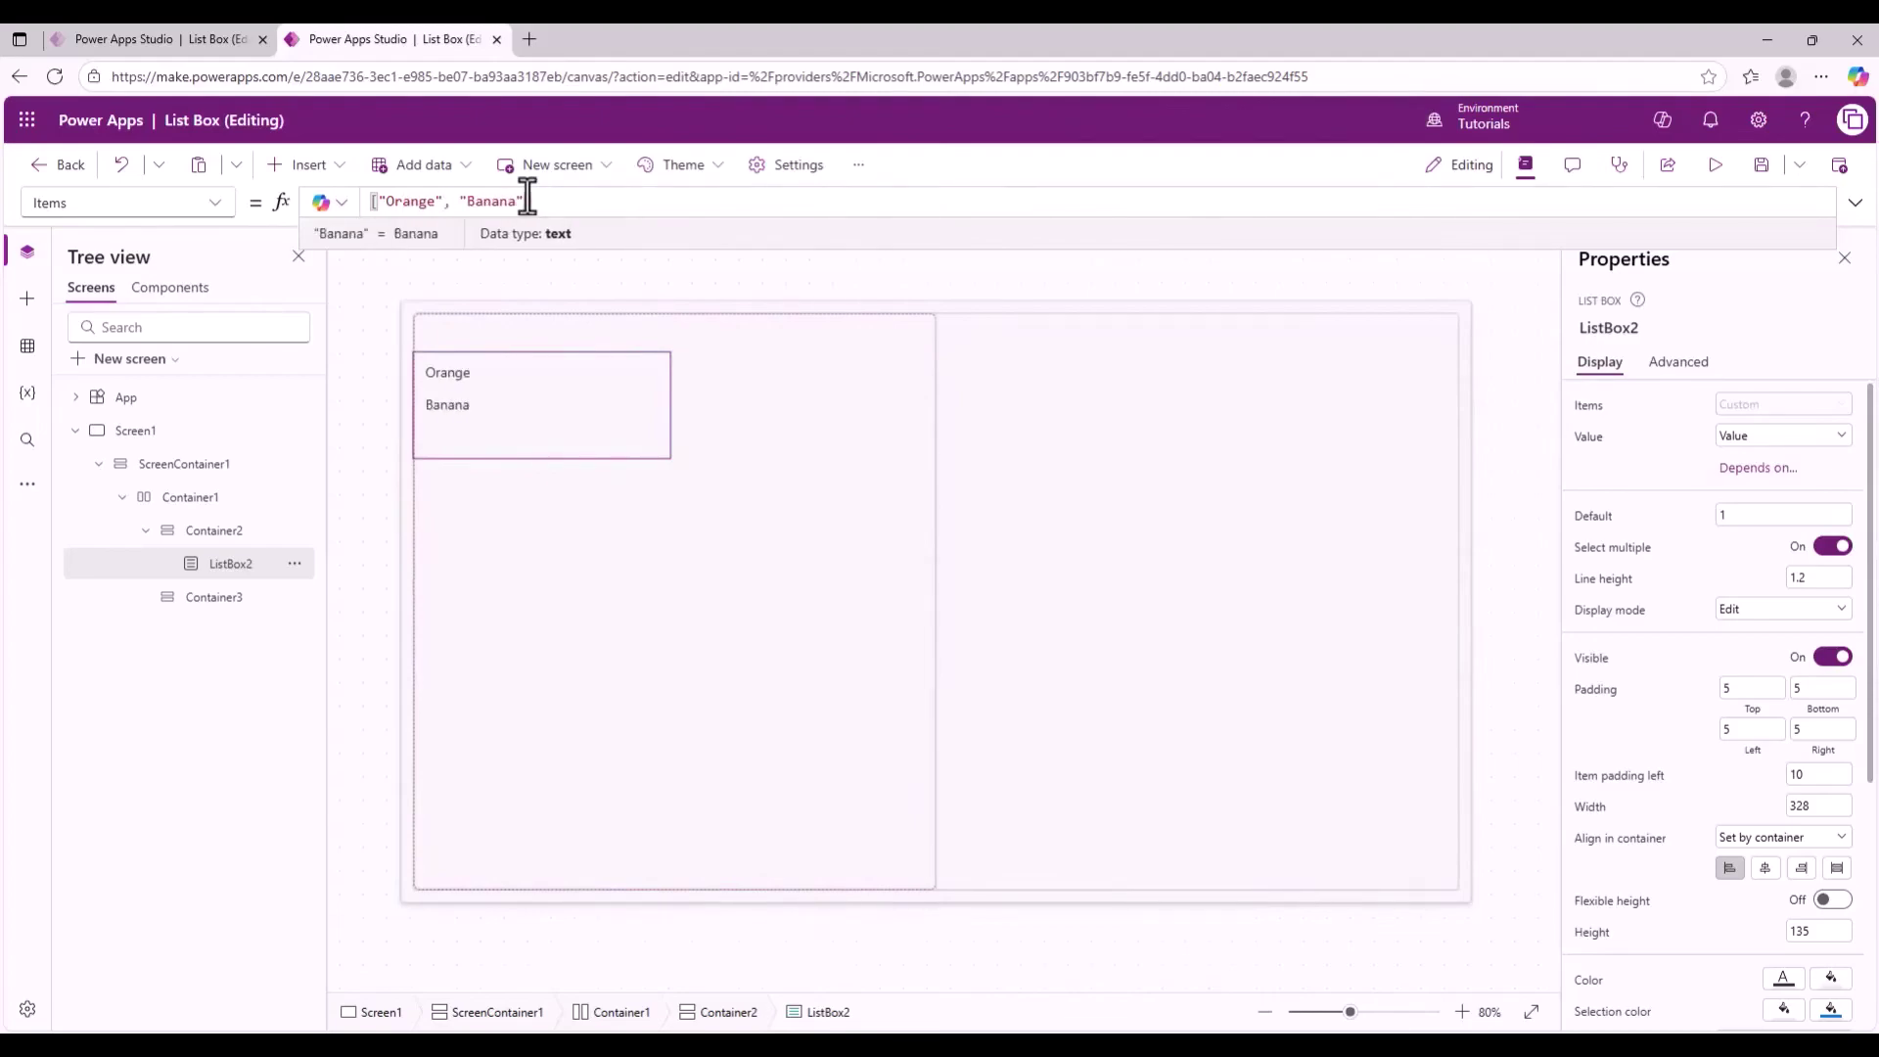
{"action": "type", "text": ", \"Apple"}
{"action": "key", "text": "Right"}
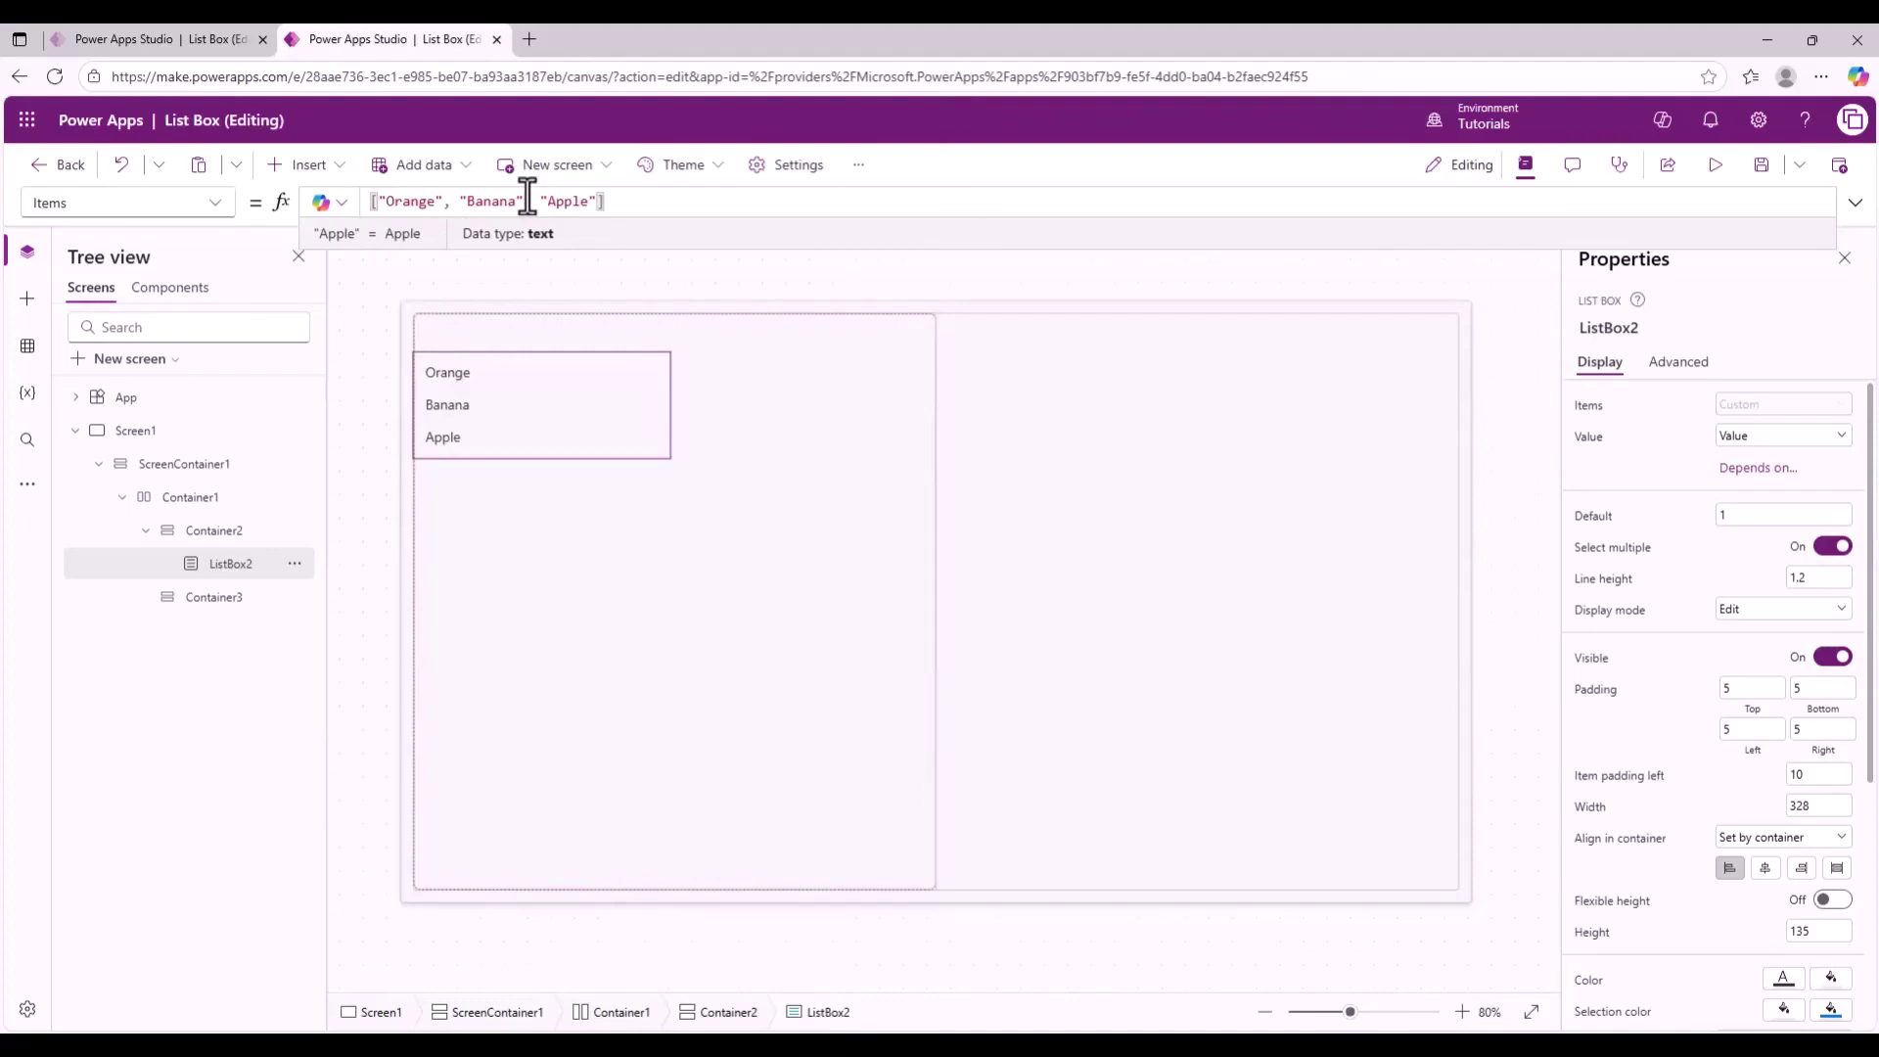
{"action": "type", "text": ", \"Grape"}
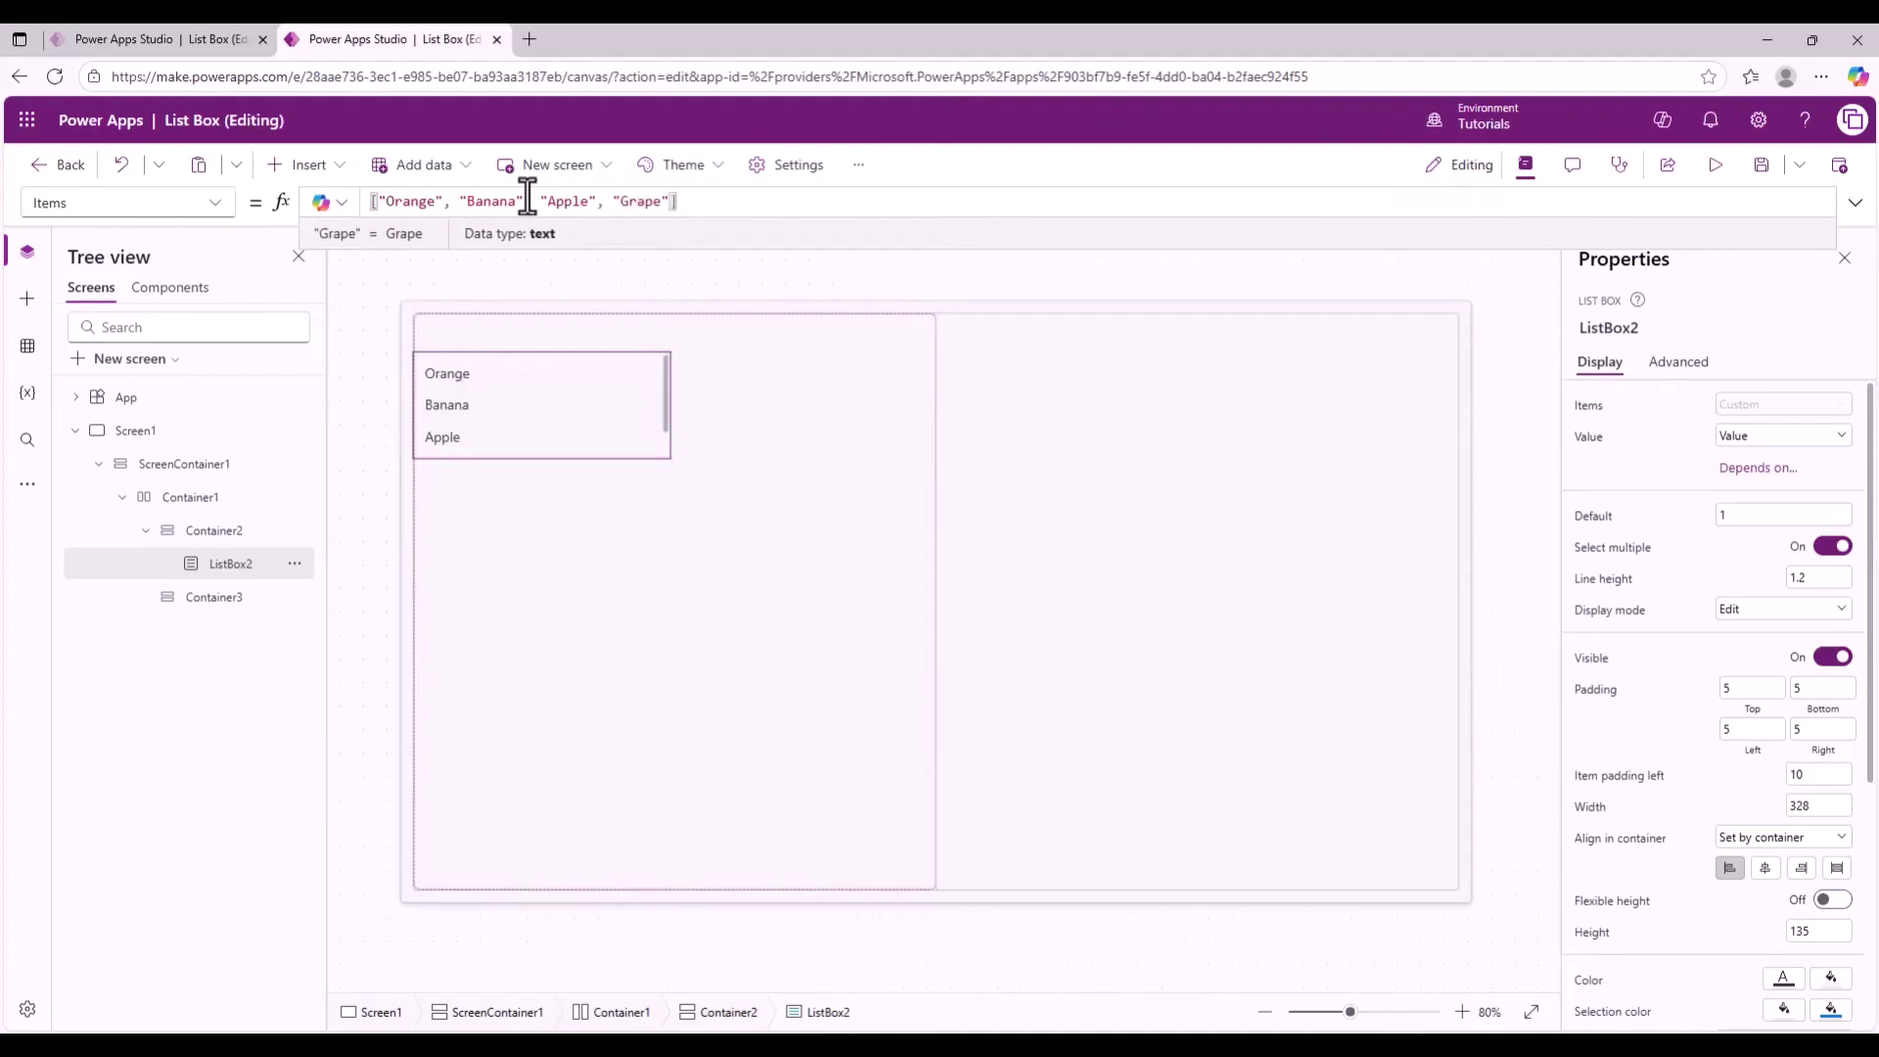
{"action": "type", "text": "\", \"Melon"}
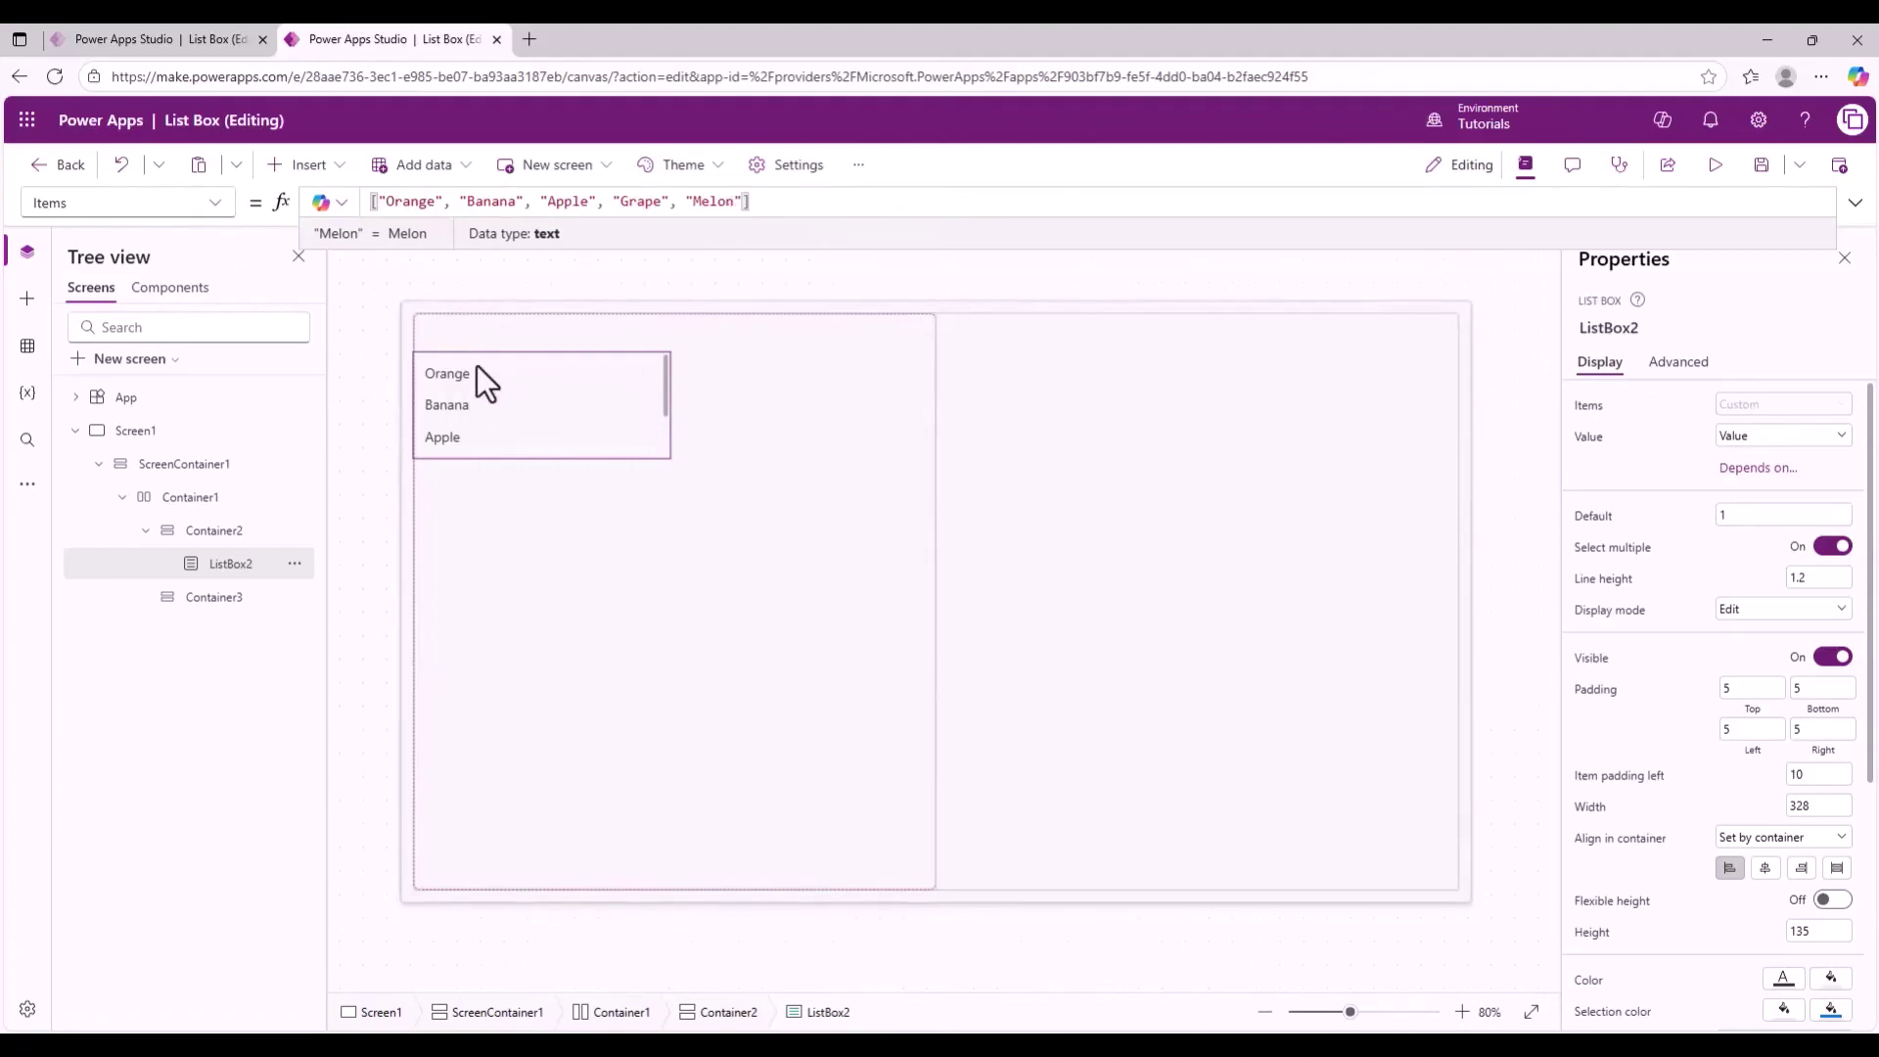
{"action": "left_click", "coordinate": [480, 426]}
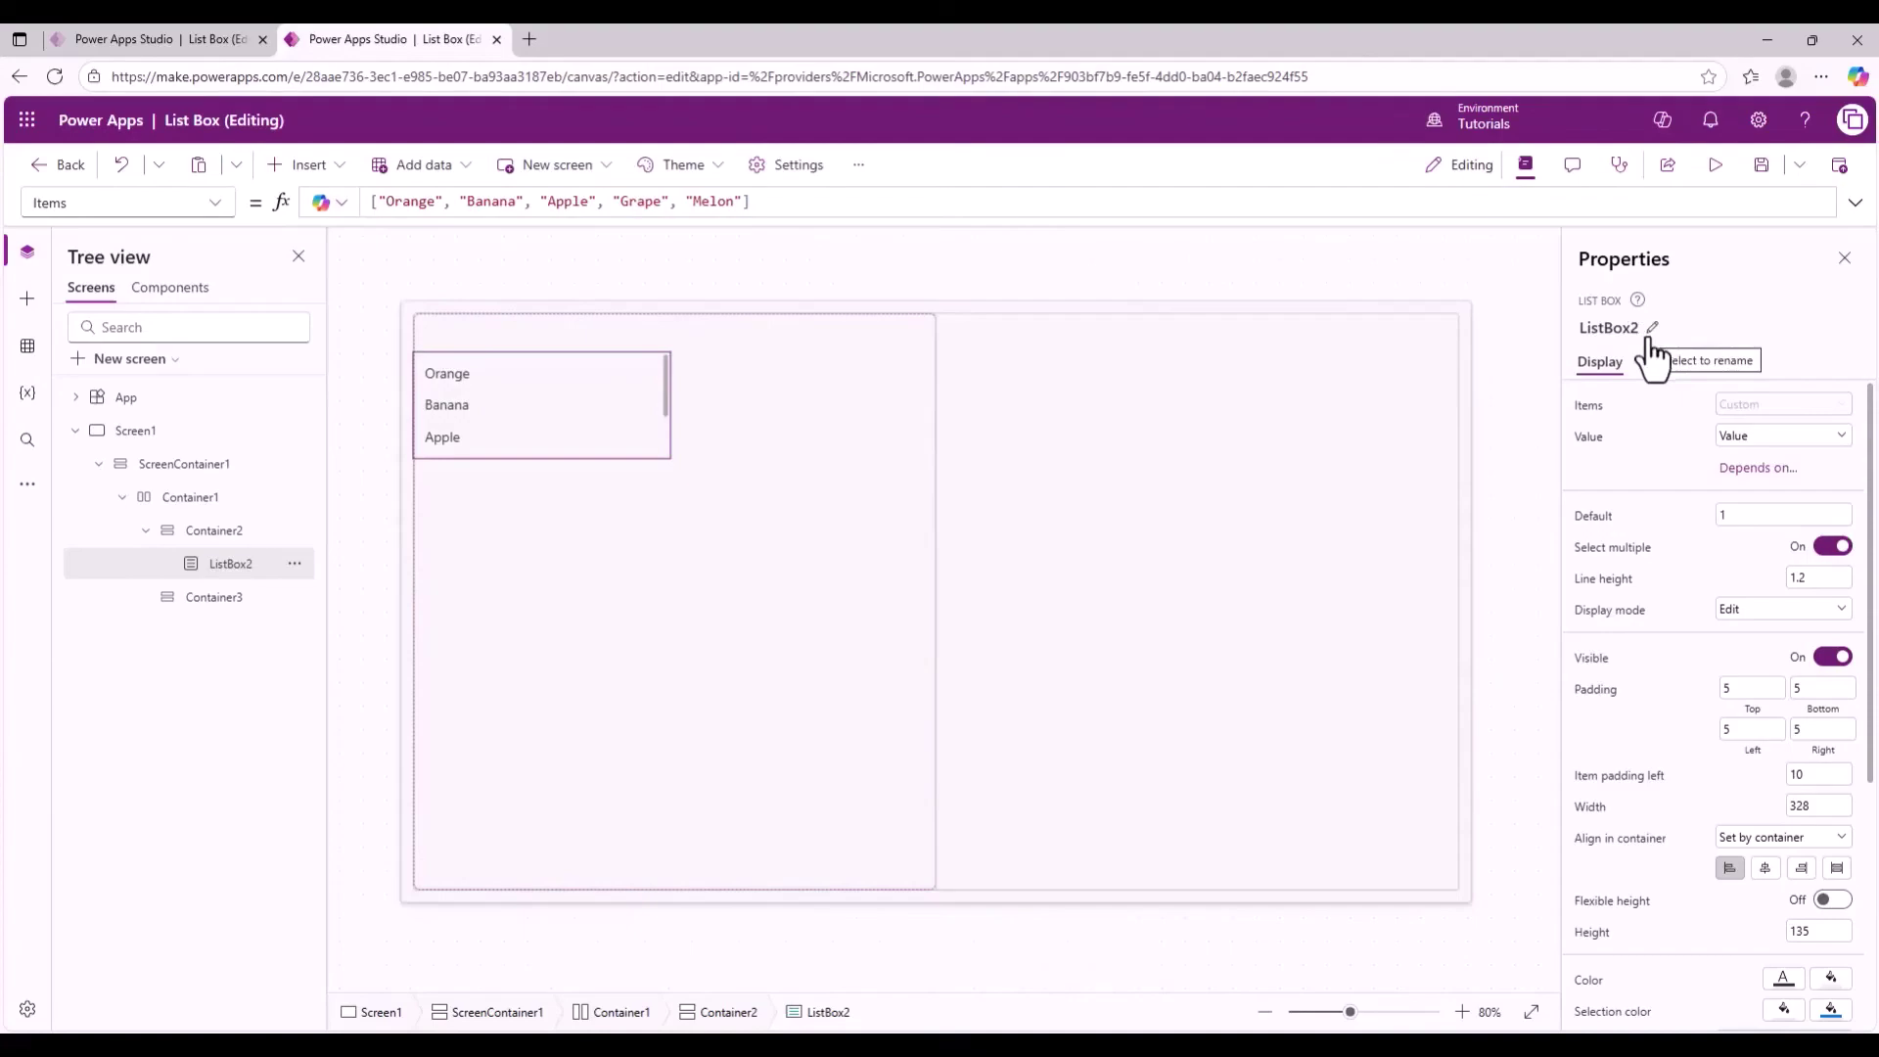
Set the list box's font size to 25 and its height to 400.
{"action": "scroll", "coordinate": [1743, 537], "scroll_direction": "down", "scroll_amount": 3}
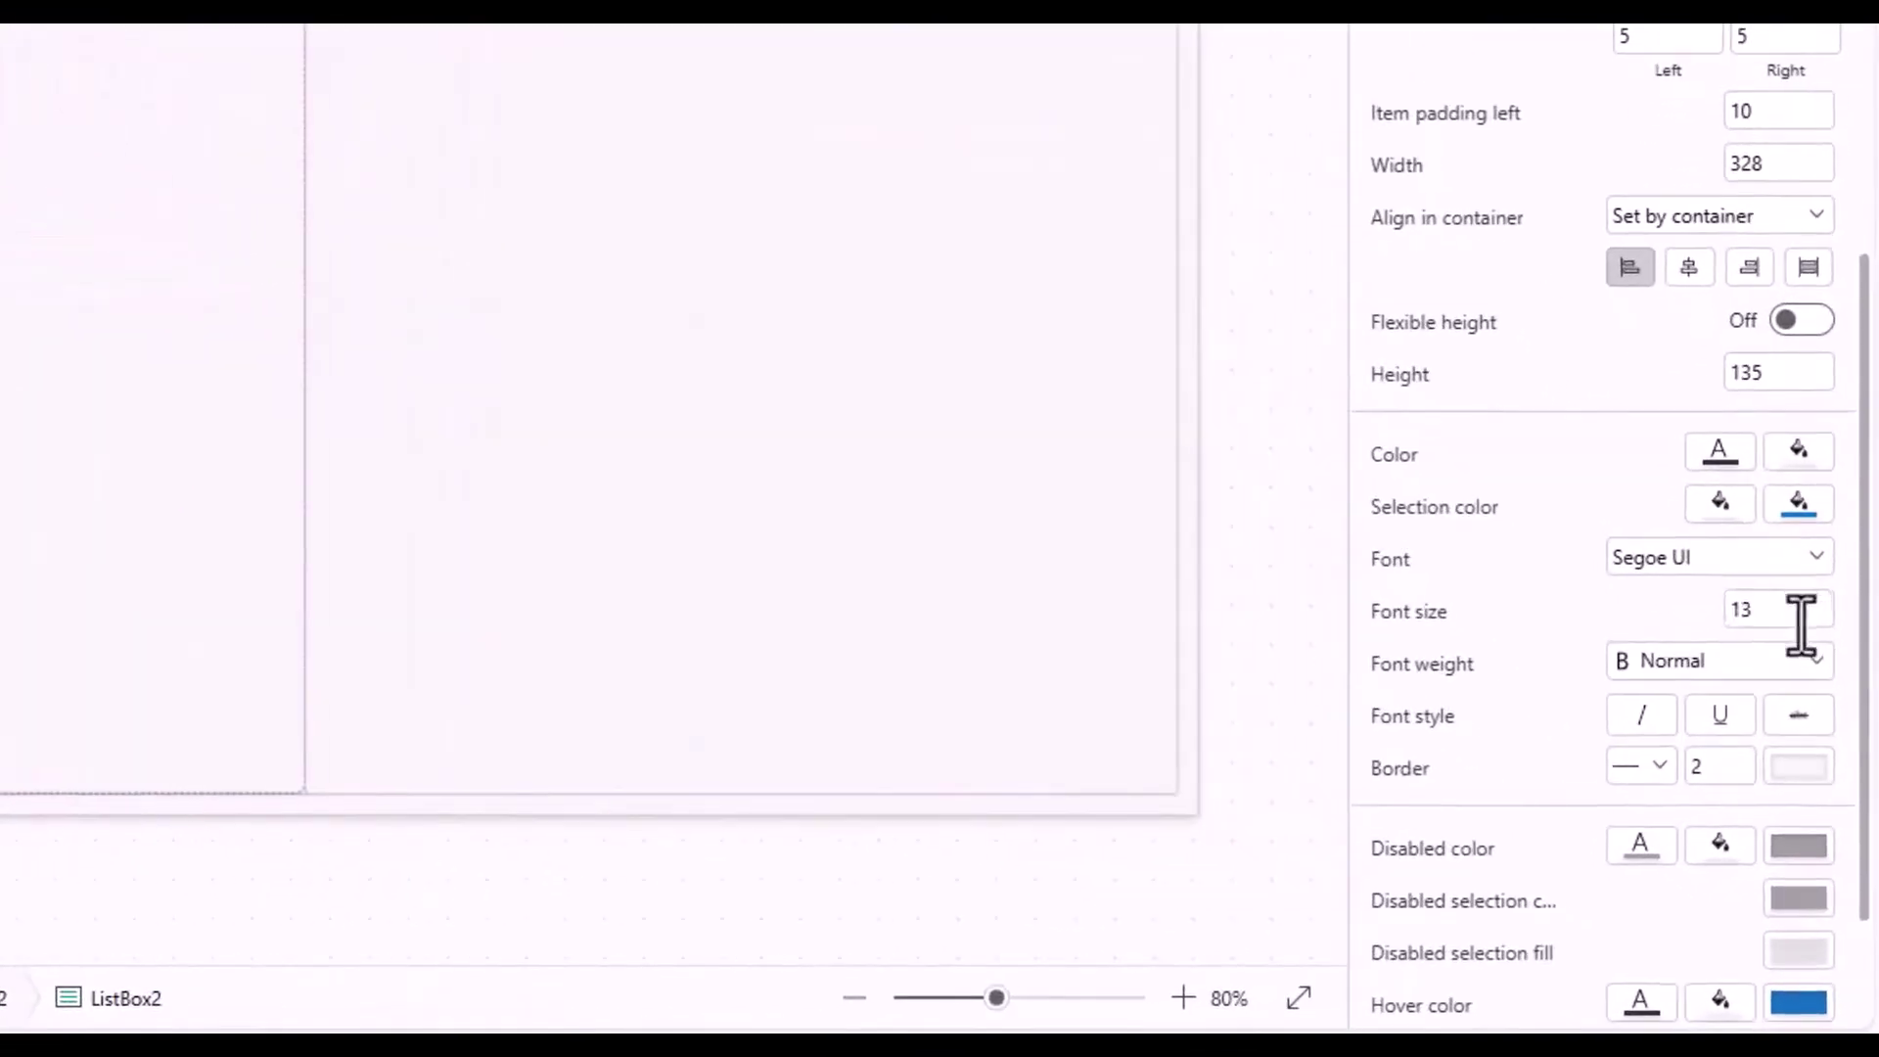
{"action": "left_click", "coordinate": [1827, 735]}
{"action": "type", "text": "25"}
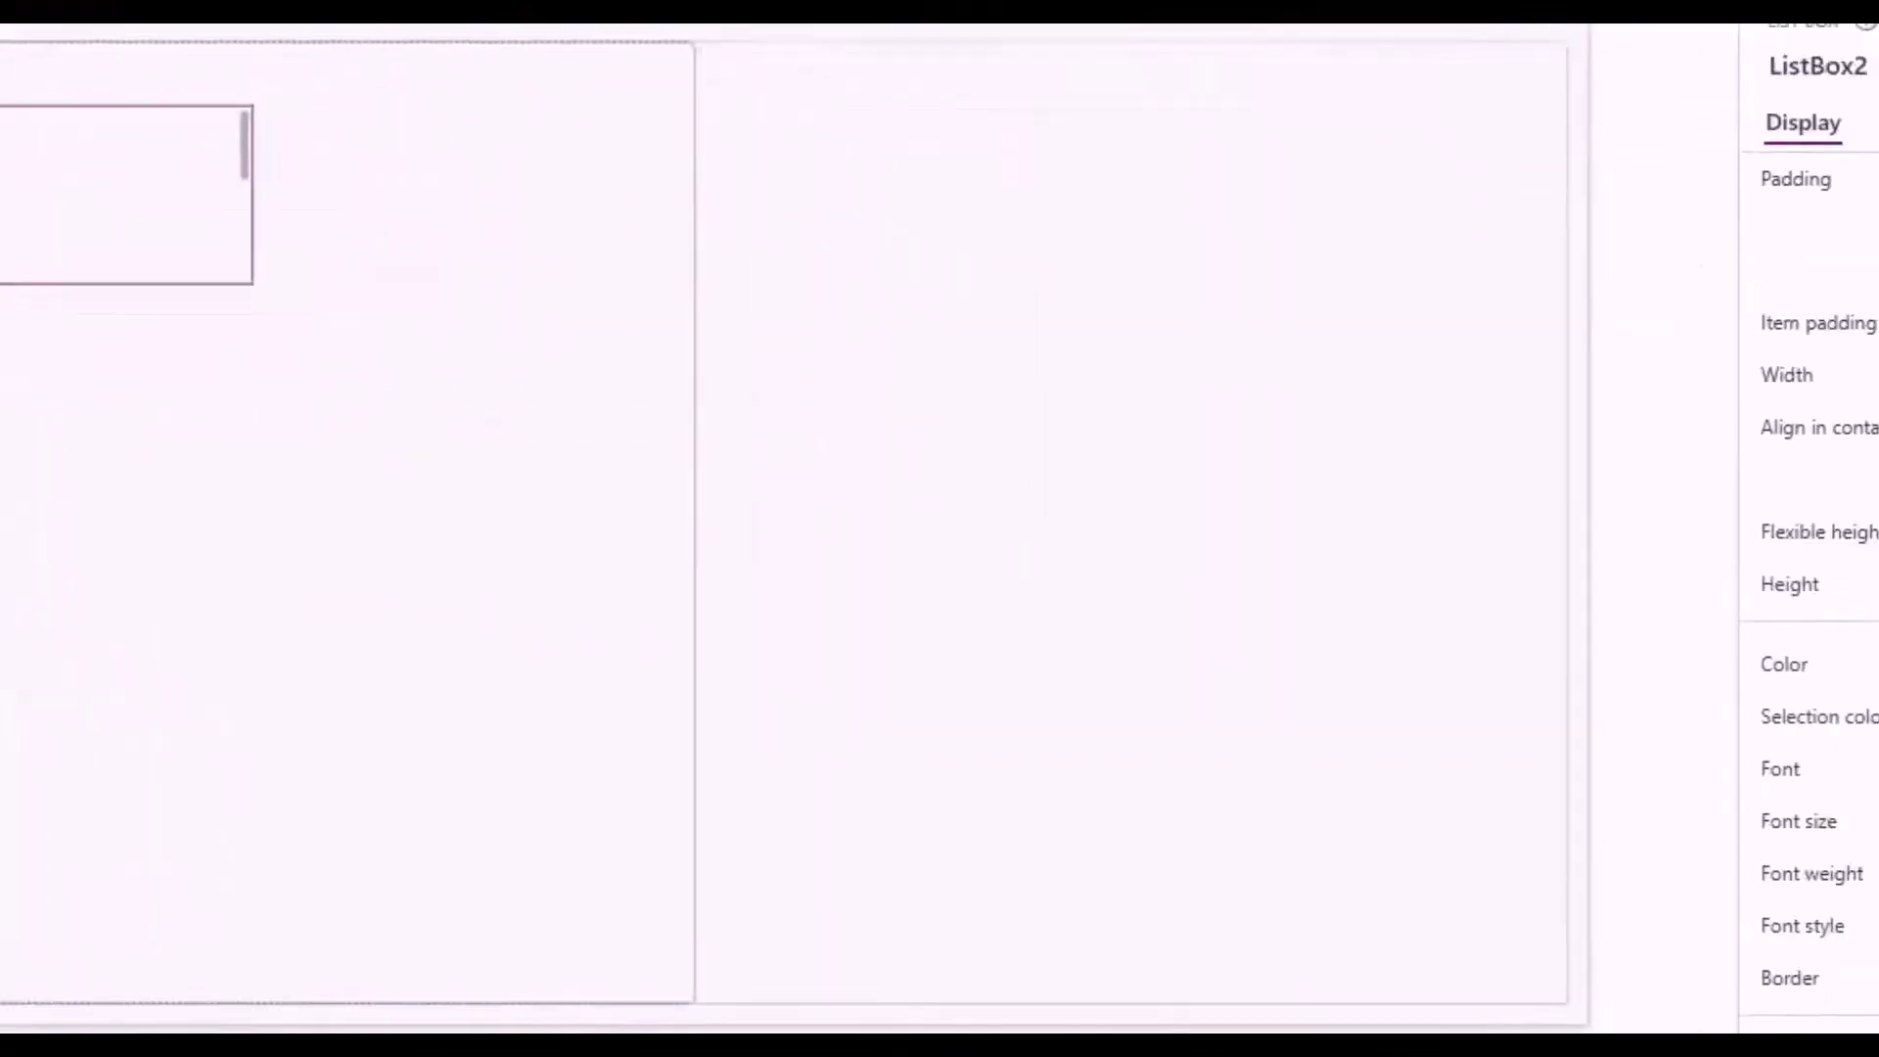
{"action": "left_click", "coordinate": [1795, 371]}
{"action": "type", "text": "400"}
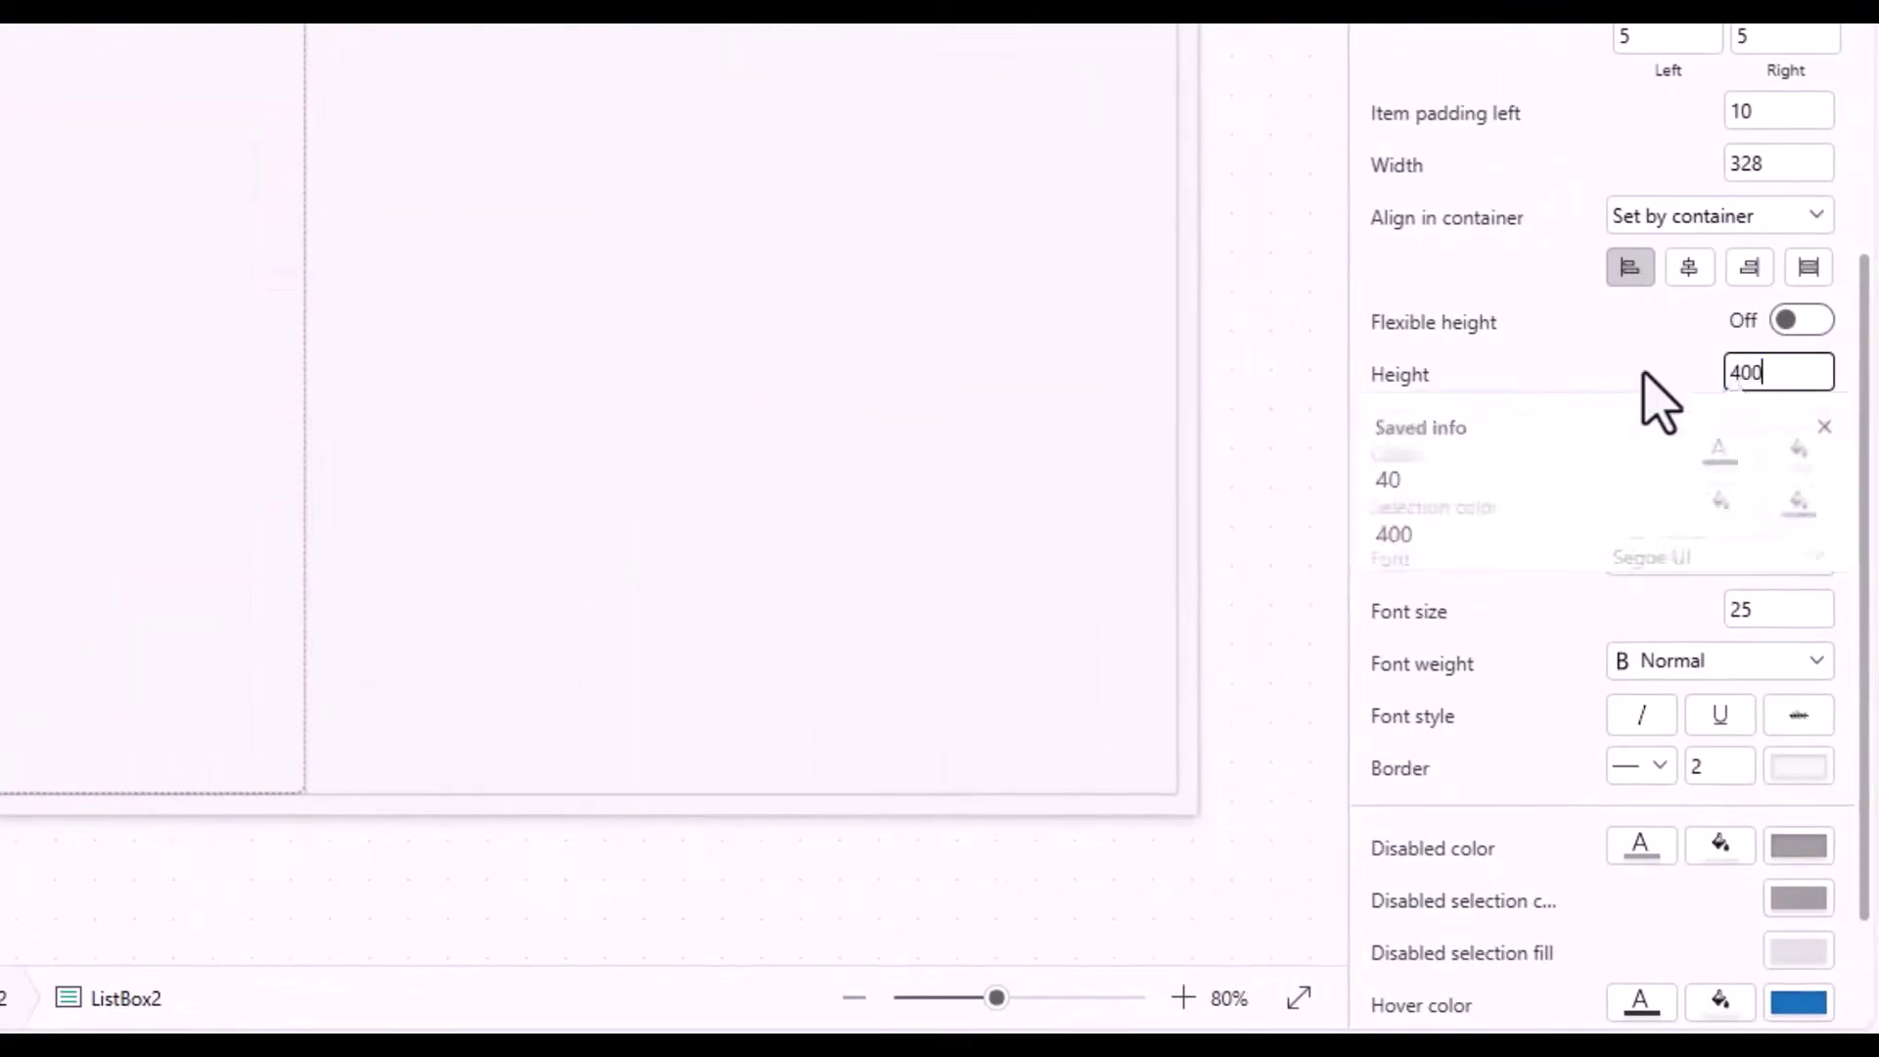
{"action": "scroll", "coordinate": [1752, 638], "scroll_direction": "up", "scroll_amount": 3}
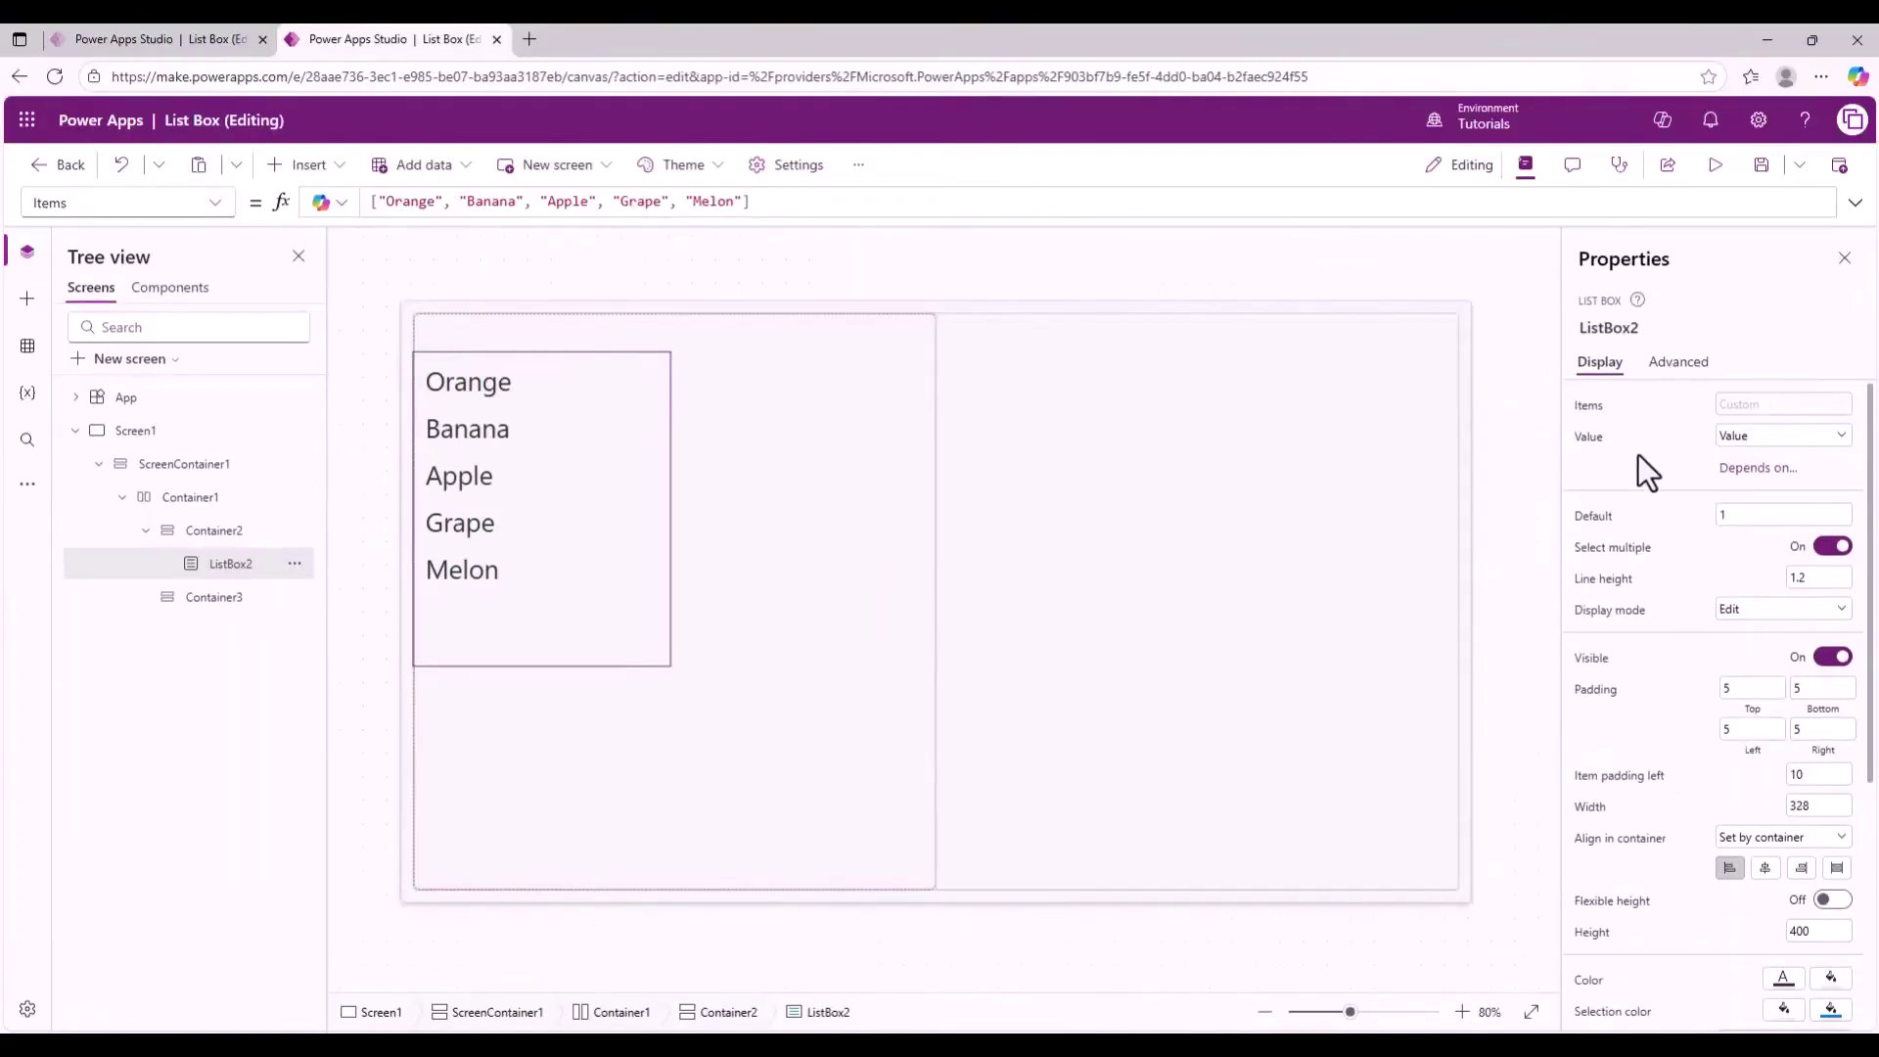
Give the list box a light blue fill with dark blue text, RGBA(0, 69, 120, 1), and preview the app briefly.
{"action": "scroll", "coordinate": [1676, 708], "scroll_direction": "down", "scroll_amount": 4}
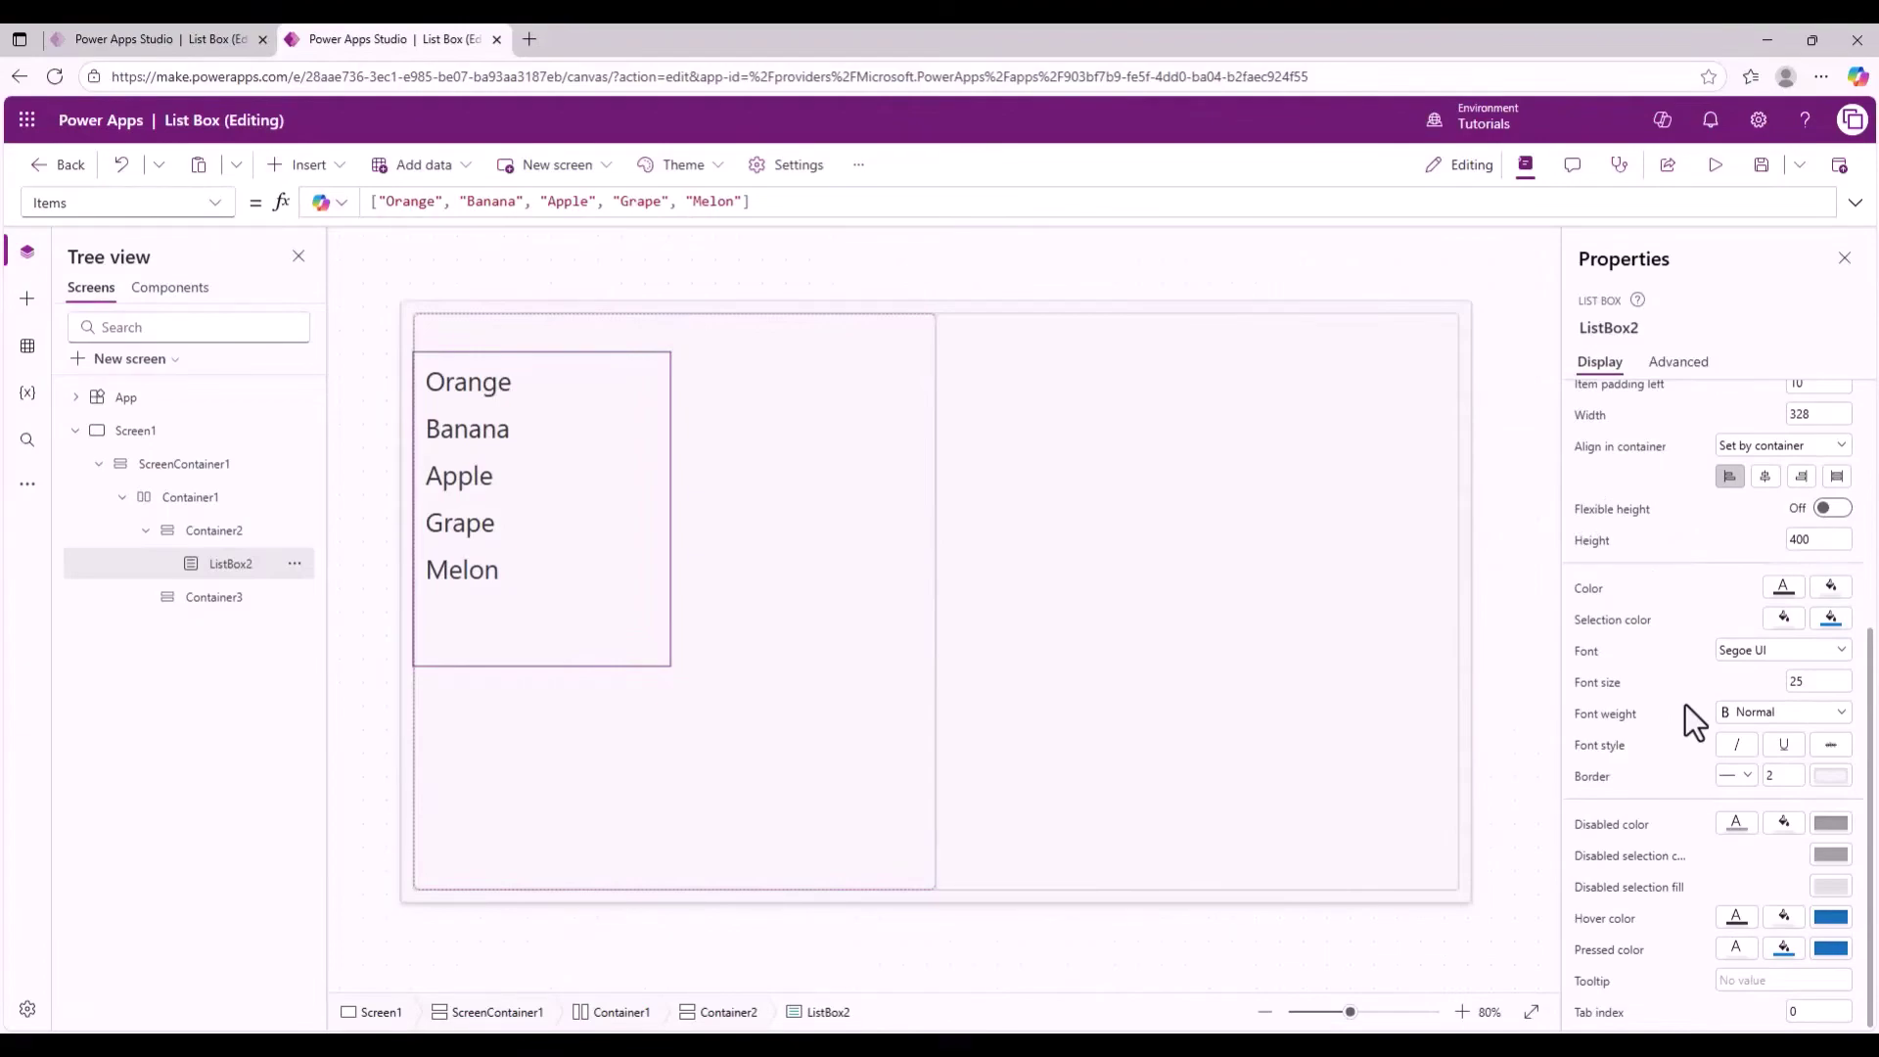
{"action": "left_click", "coordinate": [1831, 585]}
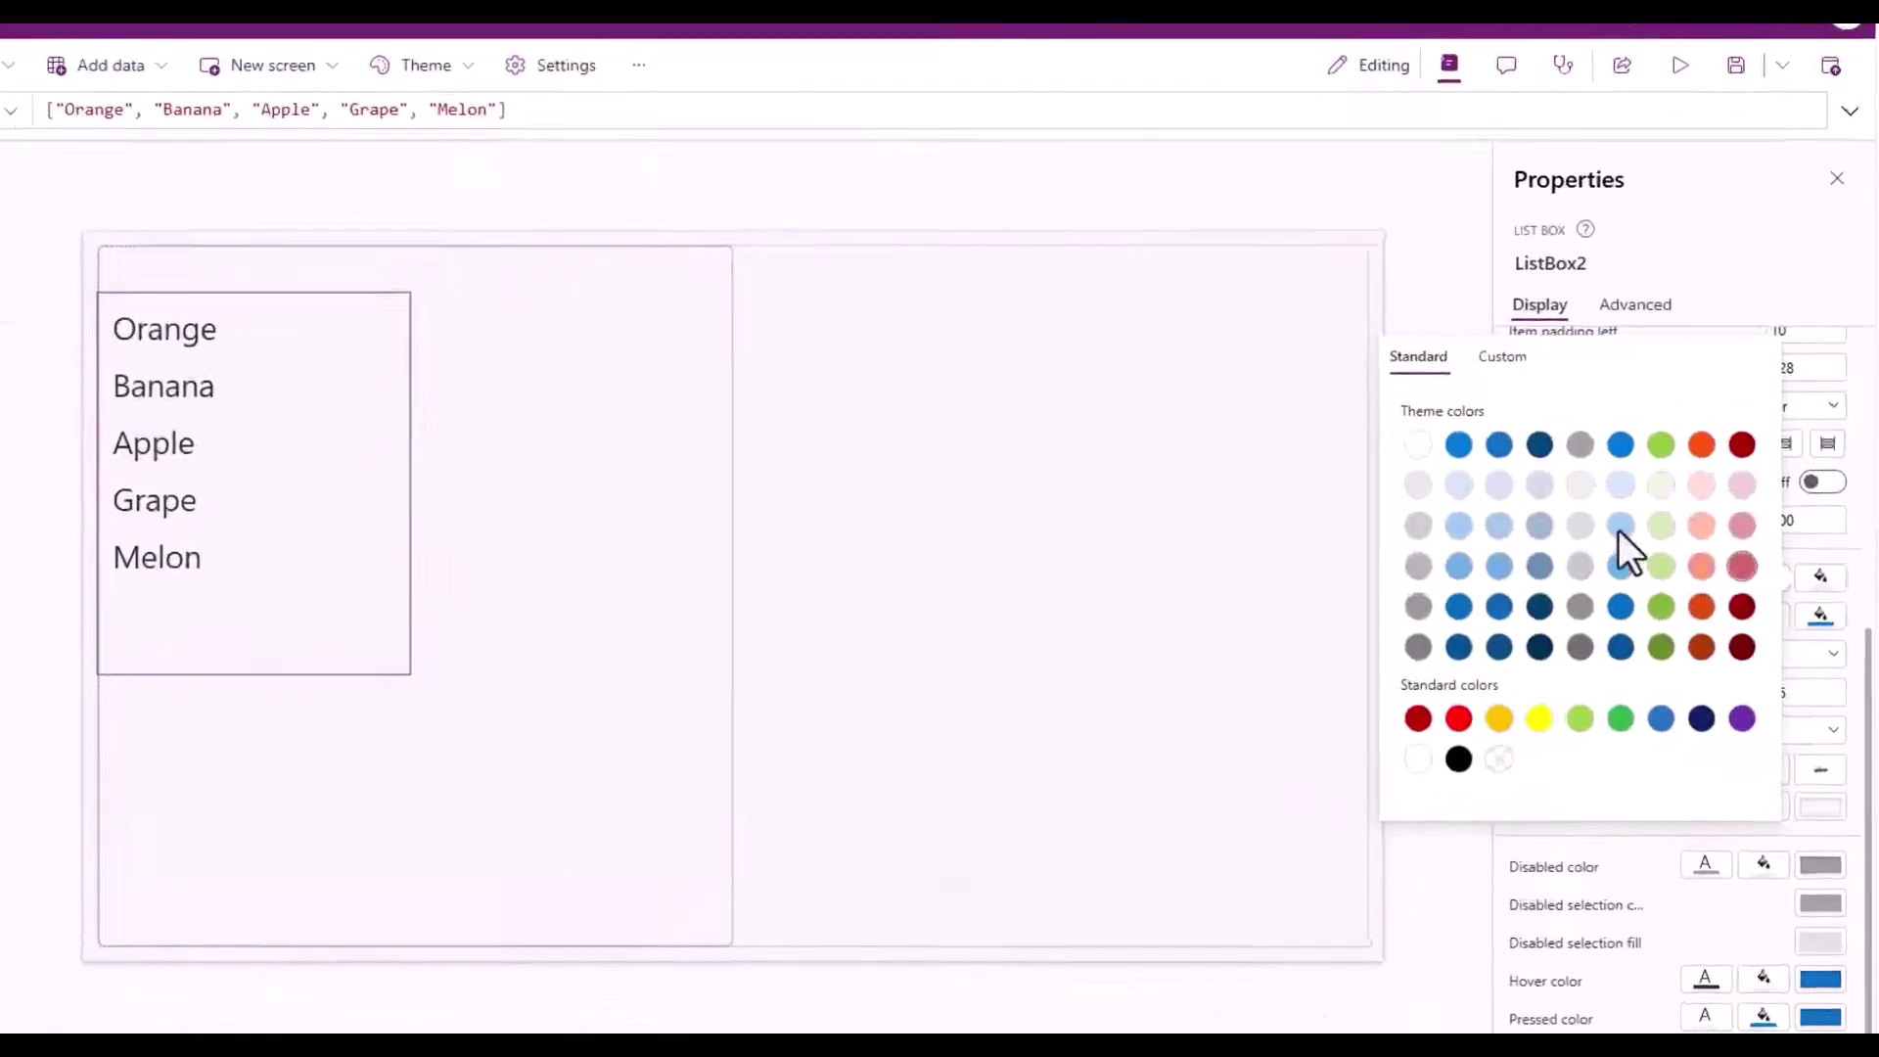
{"action": "left_click", "coordinate": [1603, 480]}
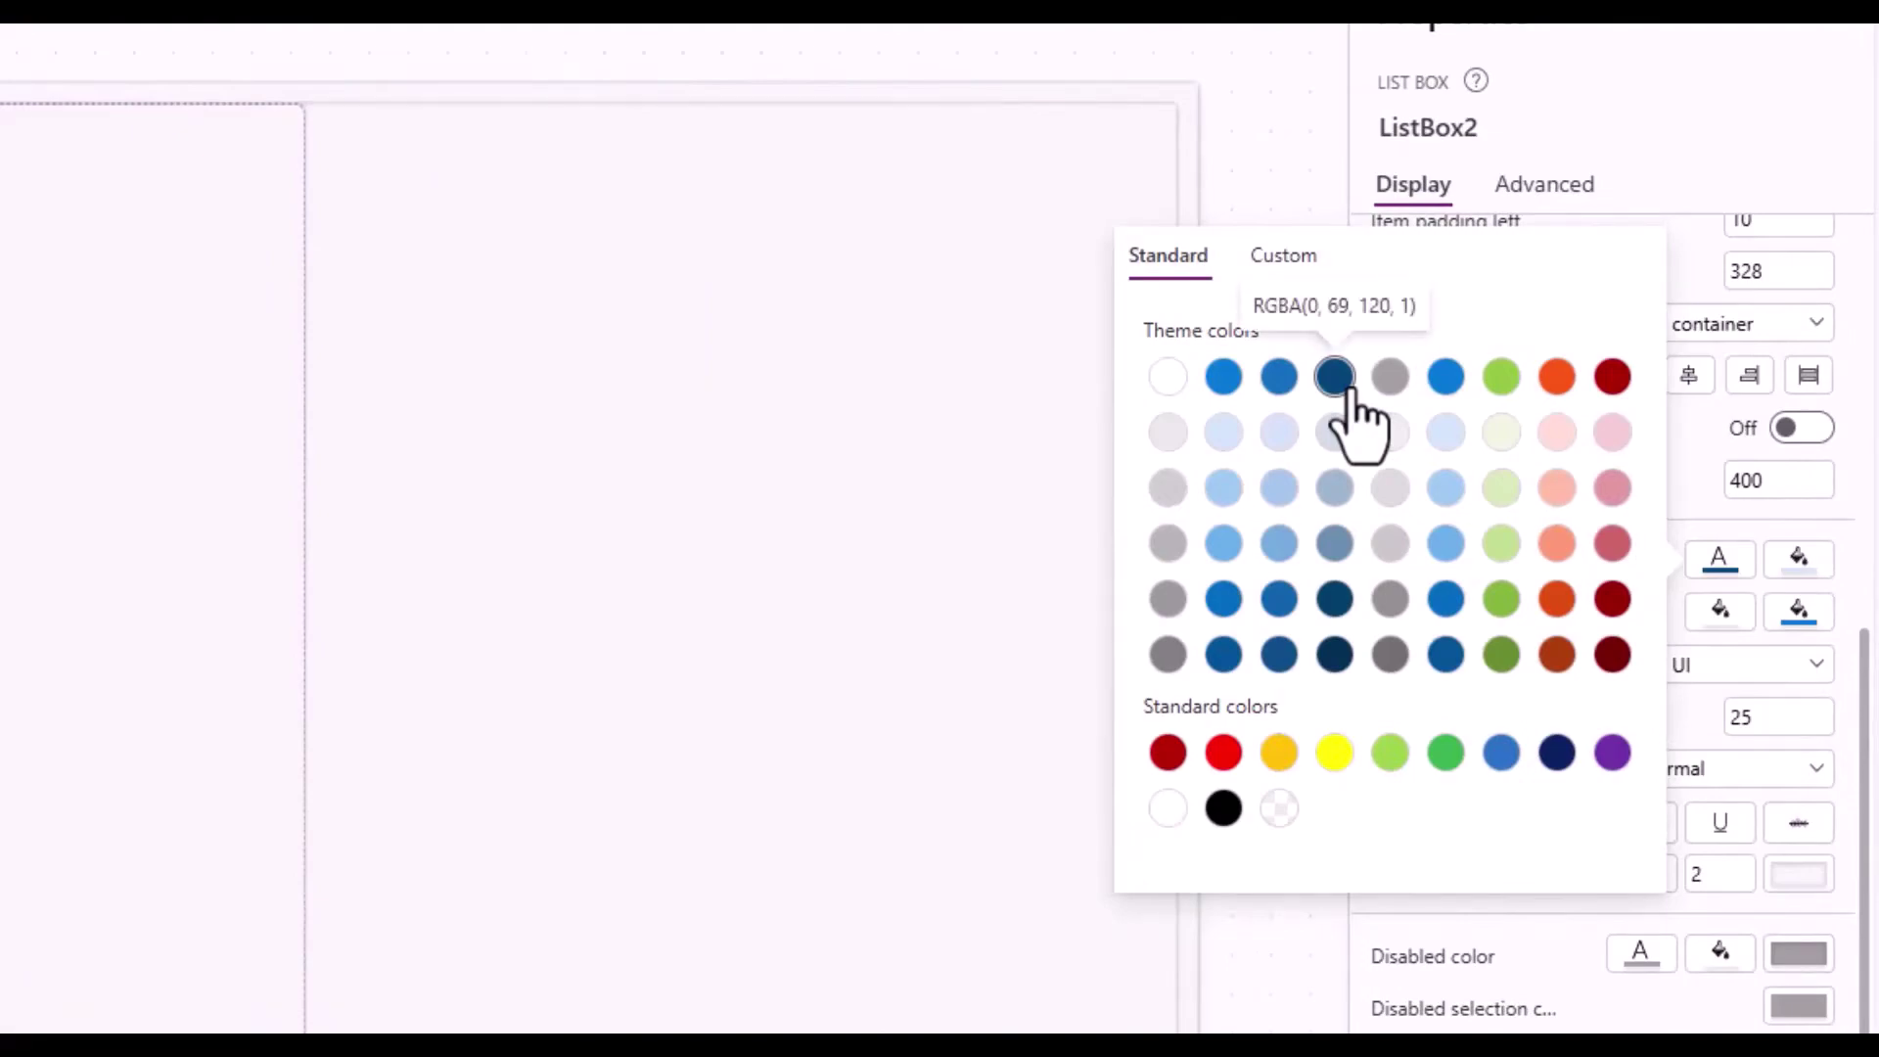
{"action": "left_click", "coordinate": [93, 345]}
{"action": "left_click", "coordinate": [108, 326]}
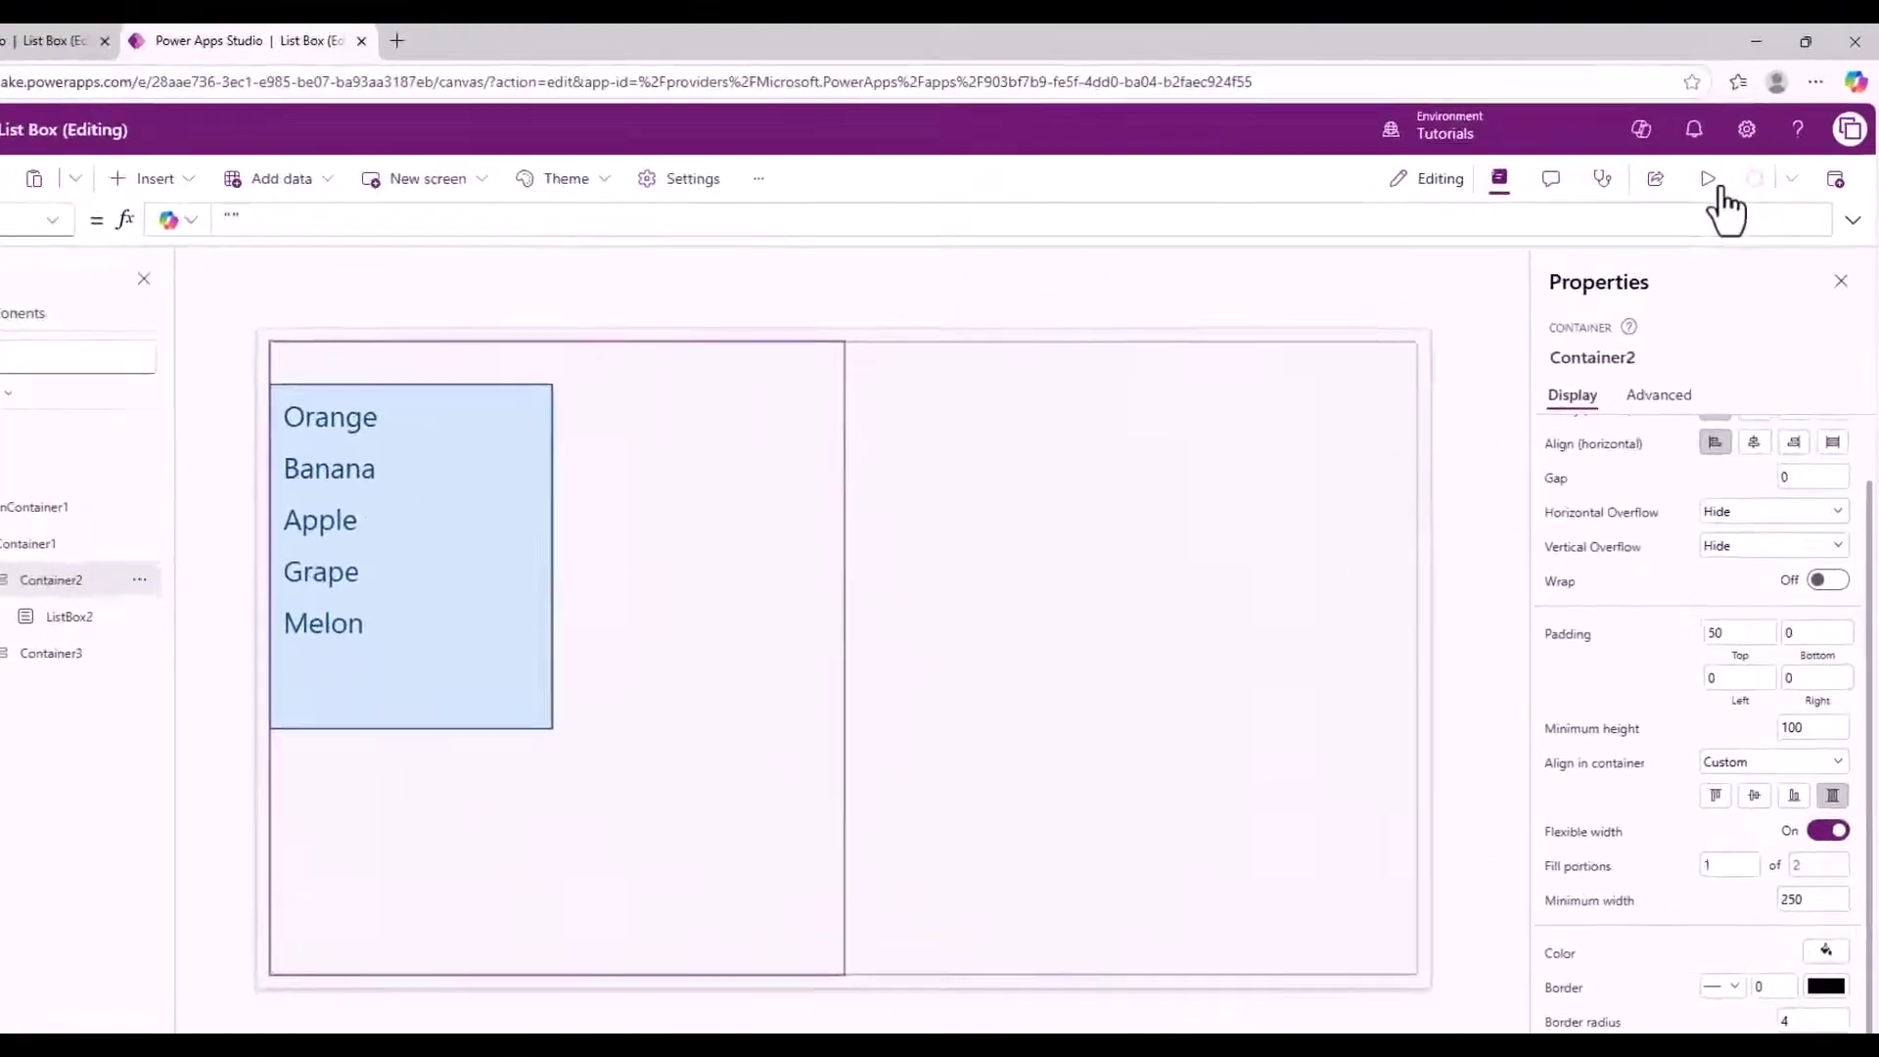
{"action": "left_click", "coordinate": [1709, 178]}
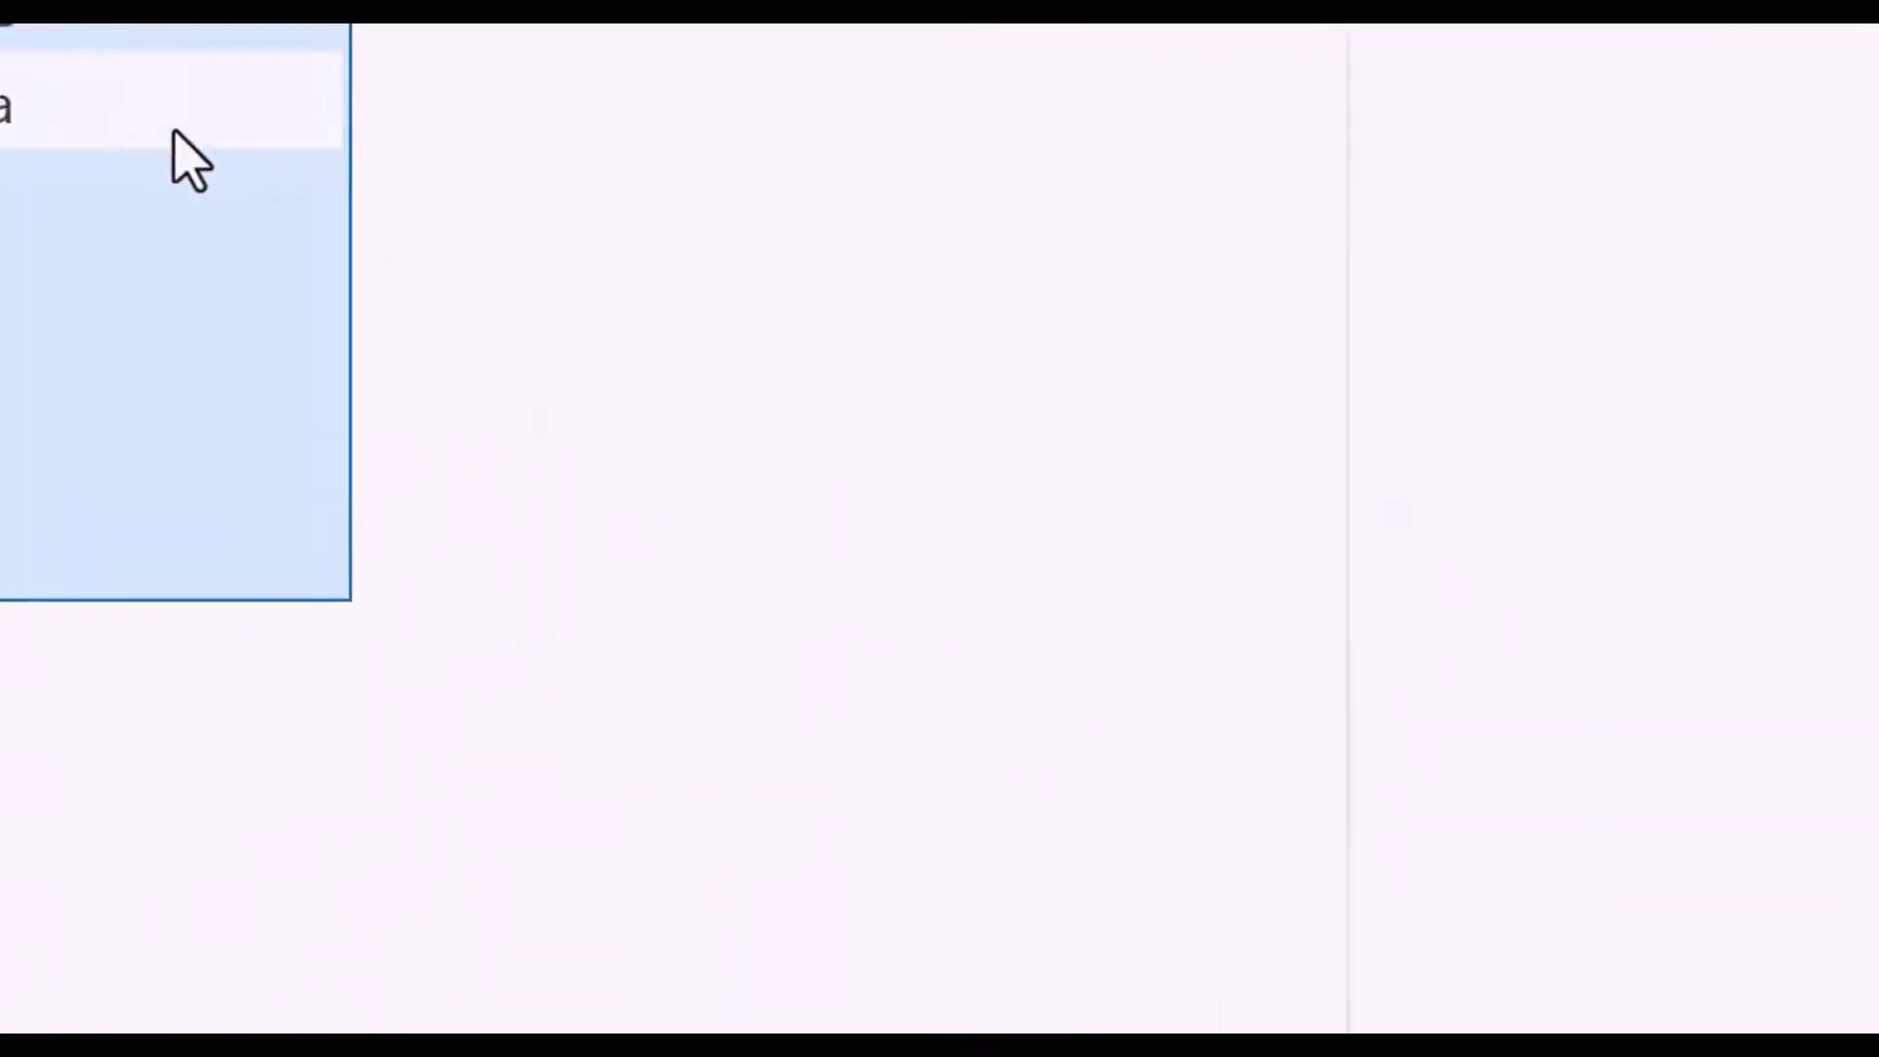
{"action": "key", "text": "Escape"}
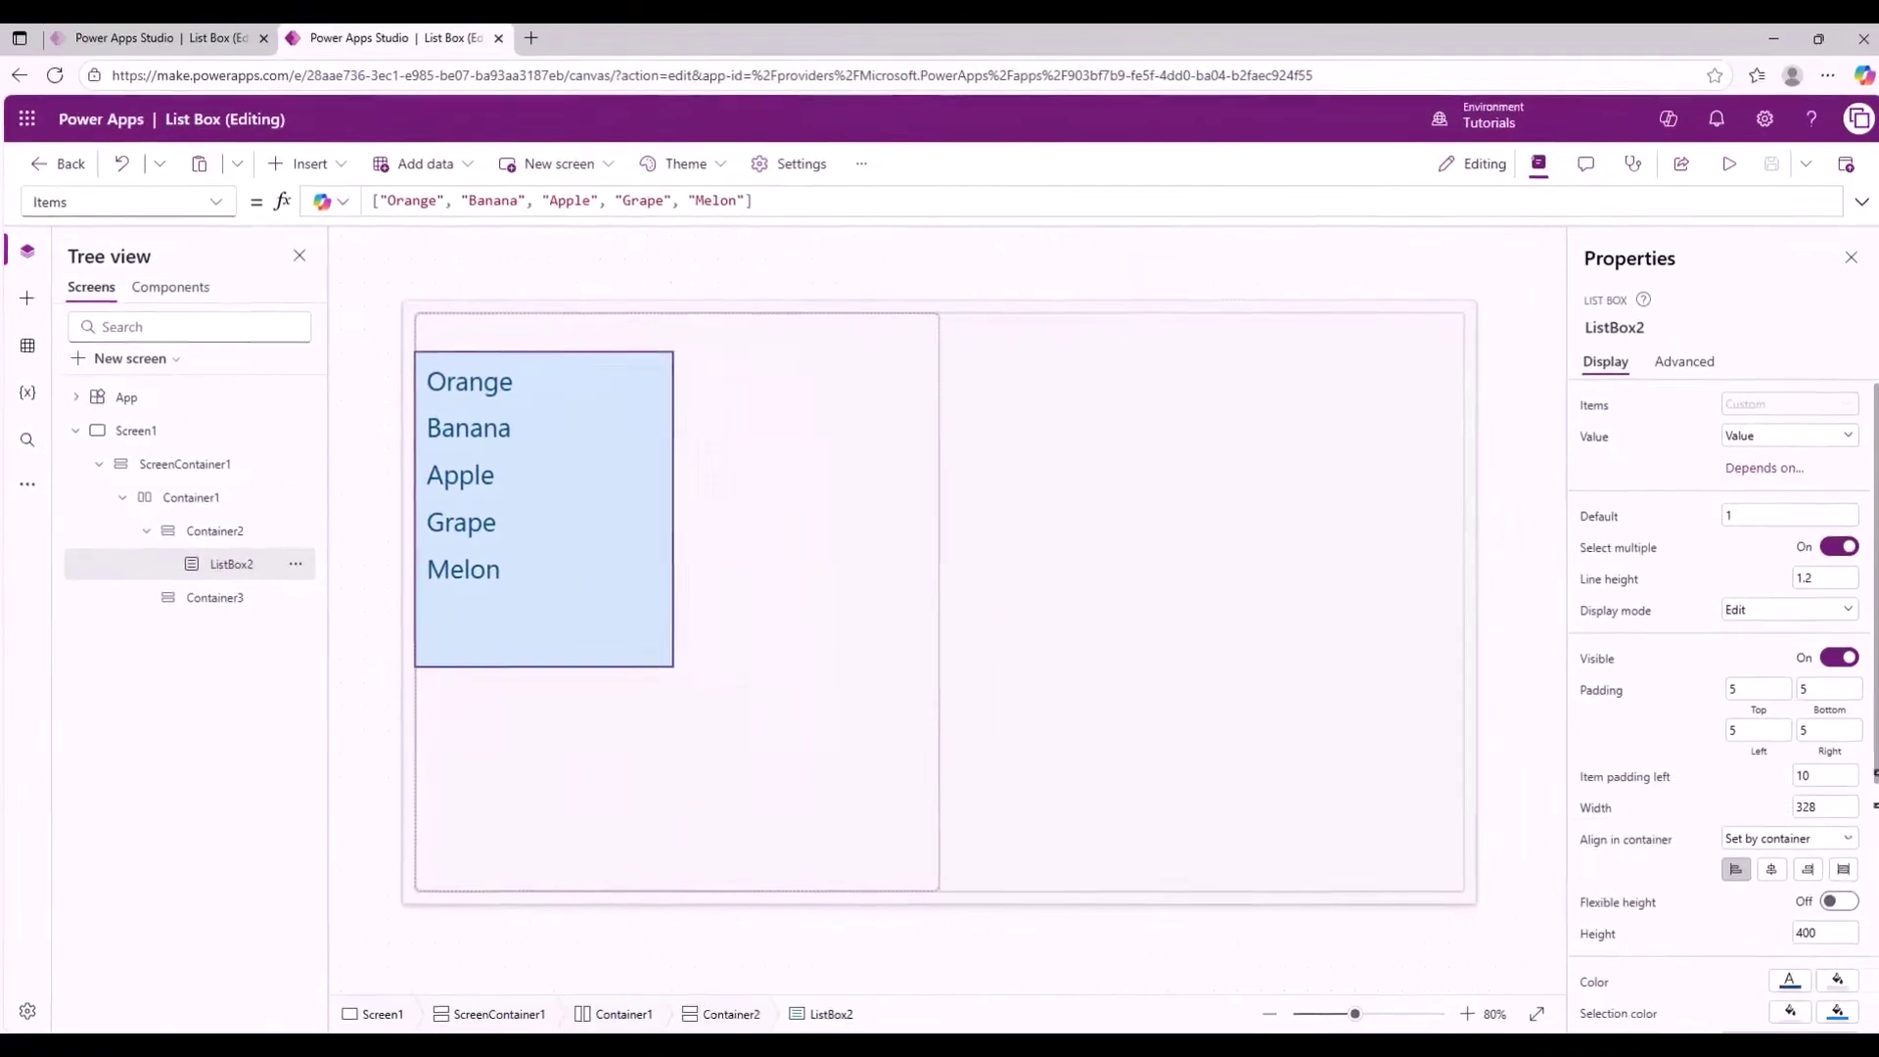
Reduce the list box's height to 200 and test scrolling through its items in the app preview.
{"action": "left_click", "coordinate": [1812, 931]}
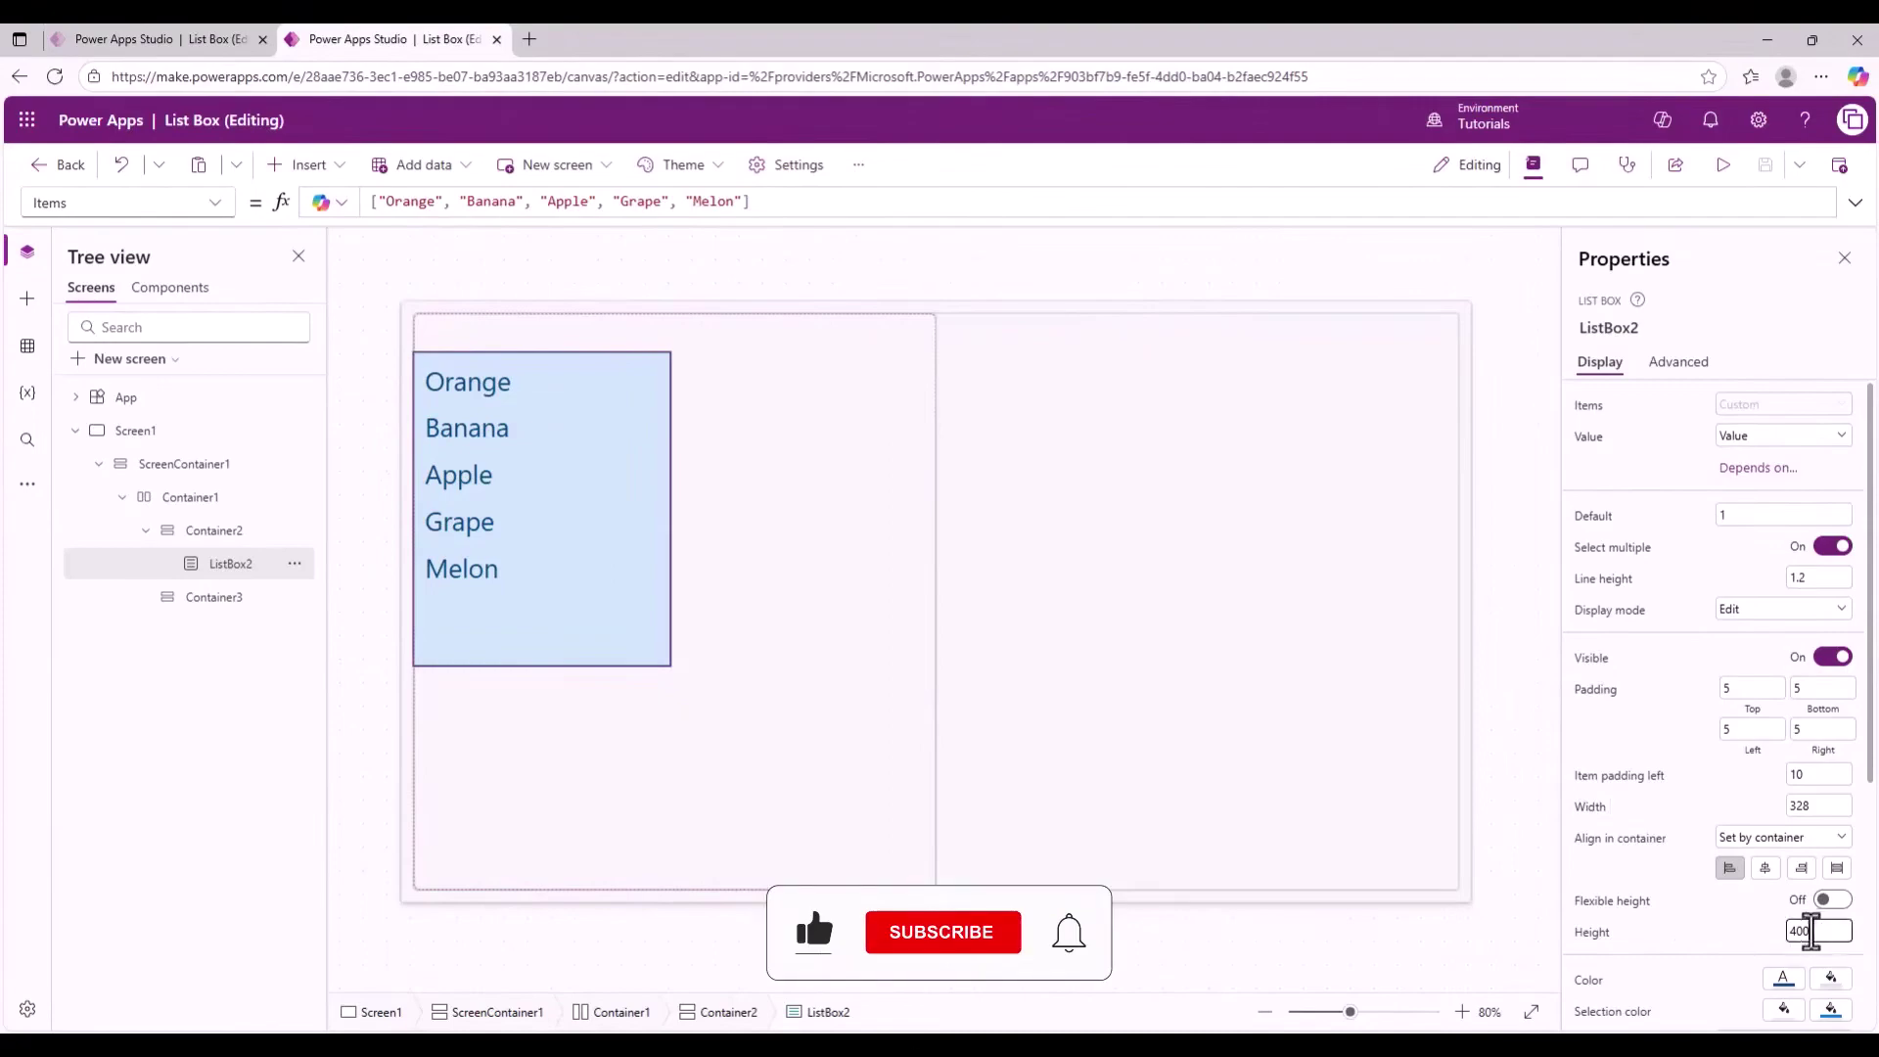
{"action": "type", "text": "200"}
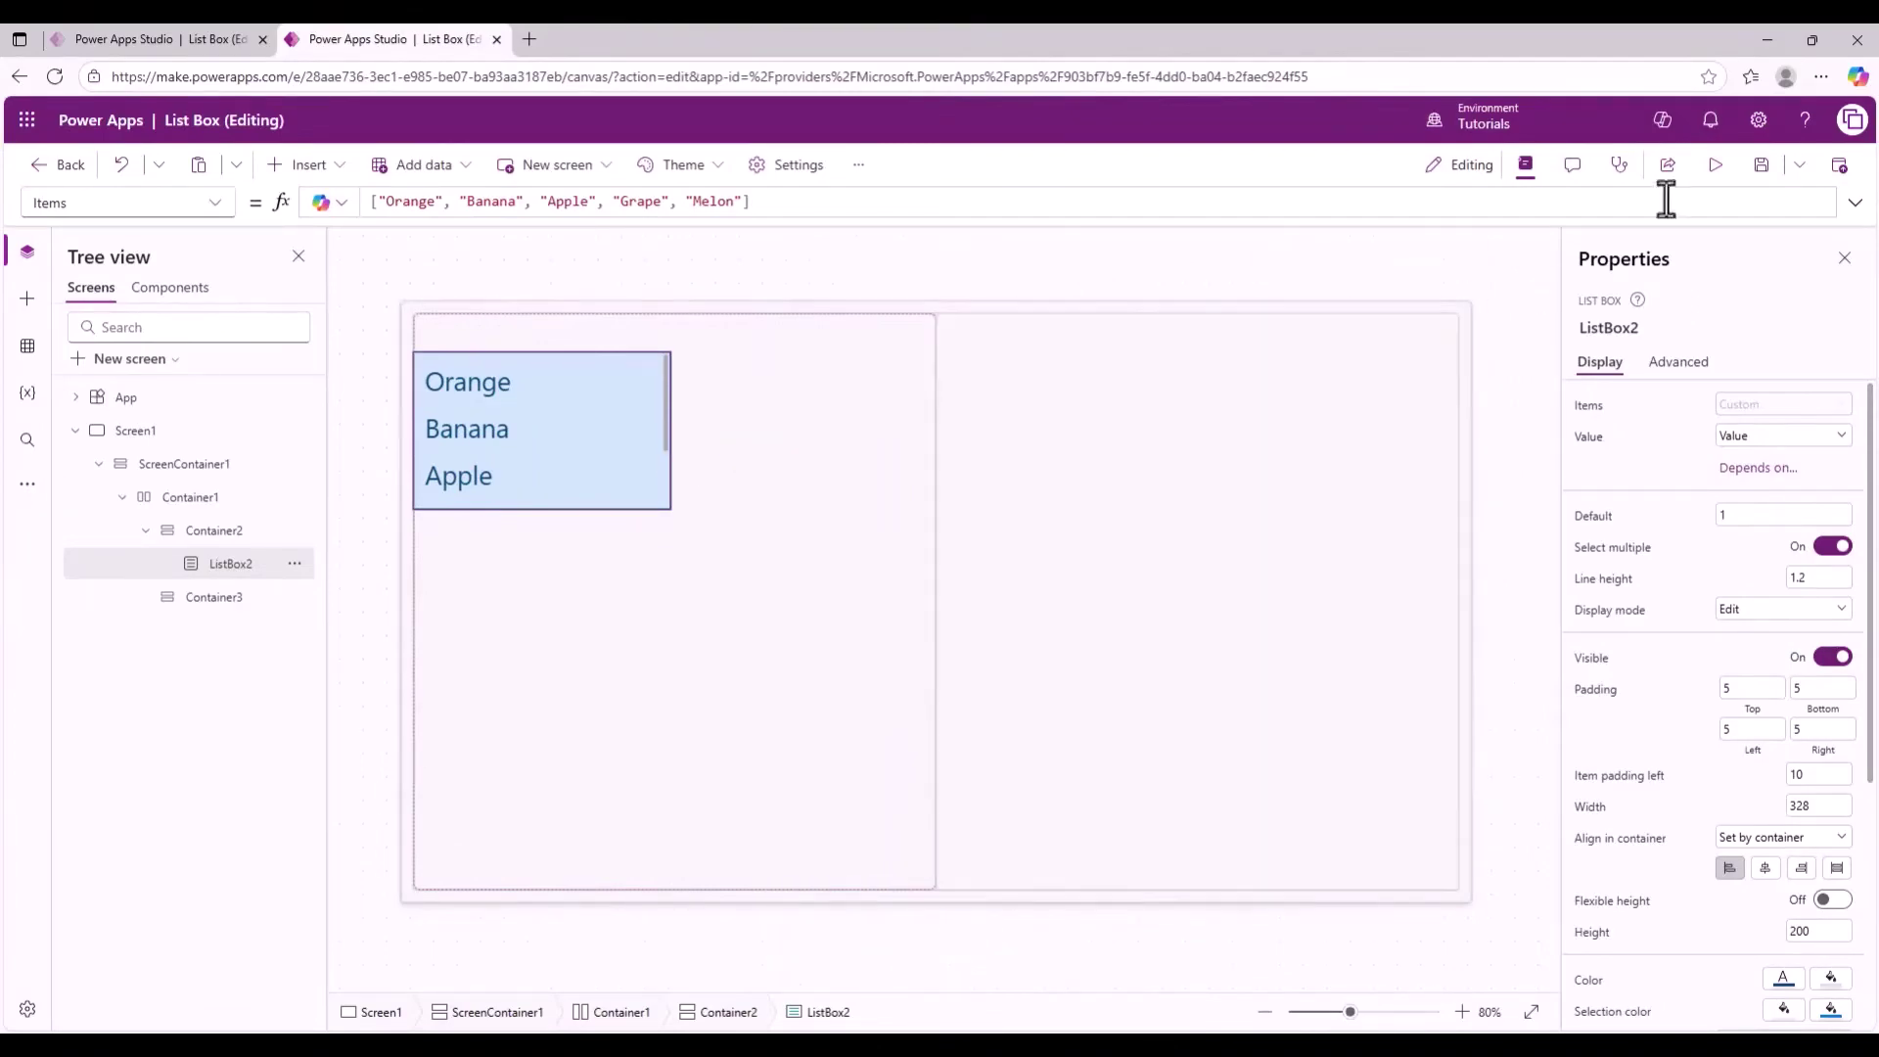
{"action": "left_click", "coordinate": [1715, 166]}
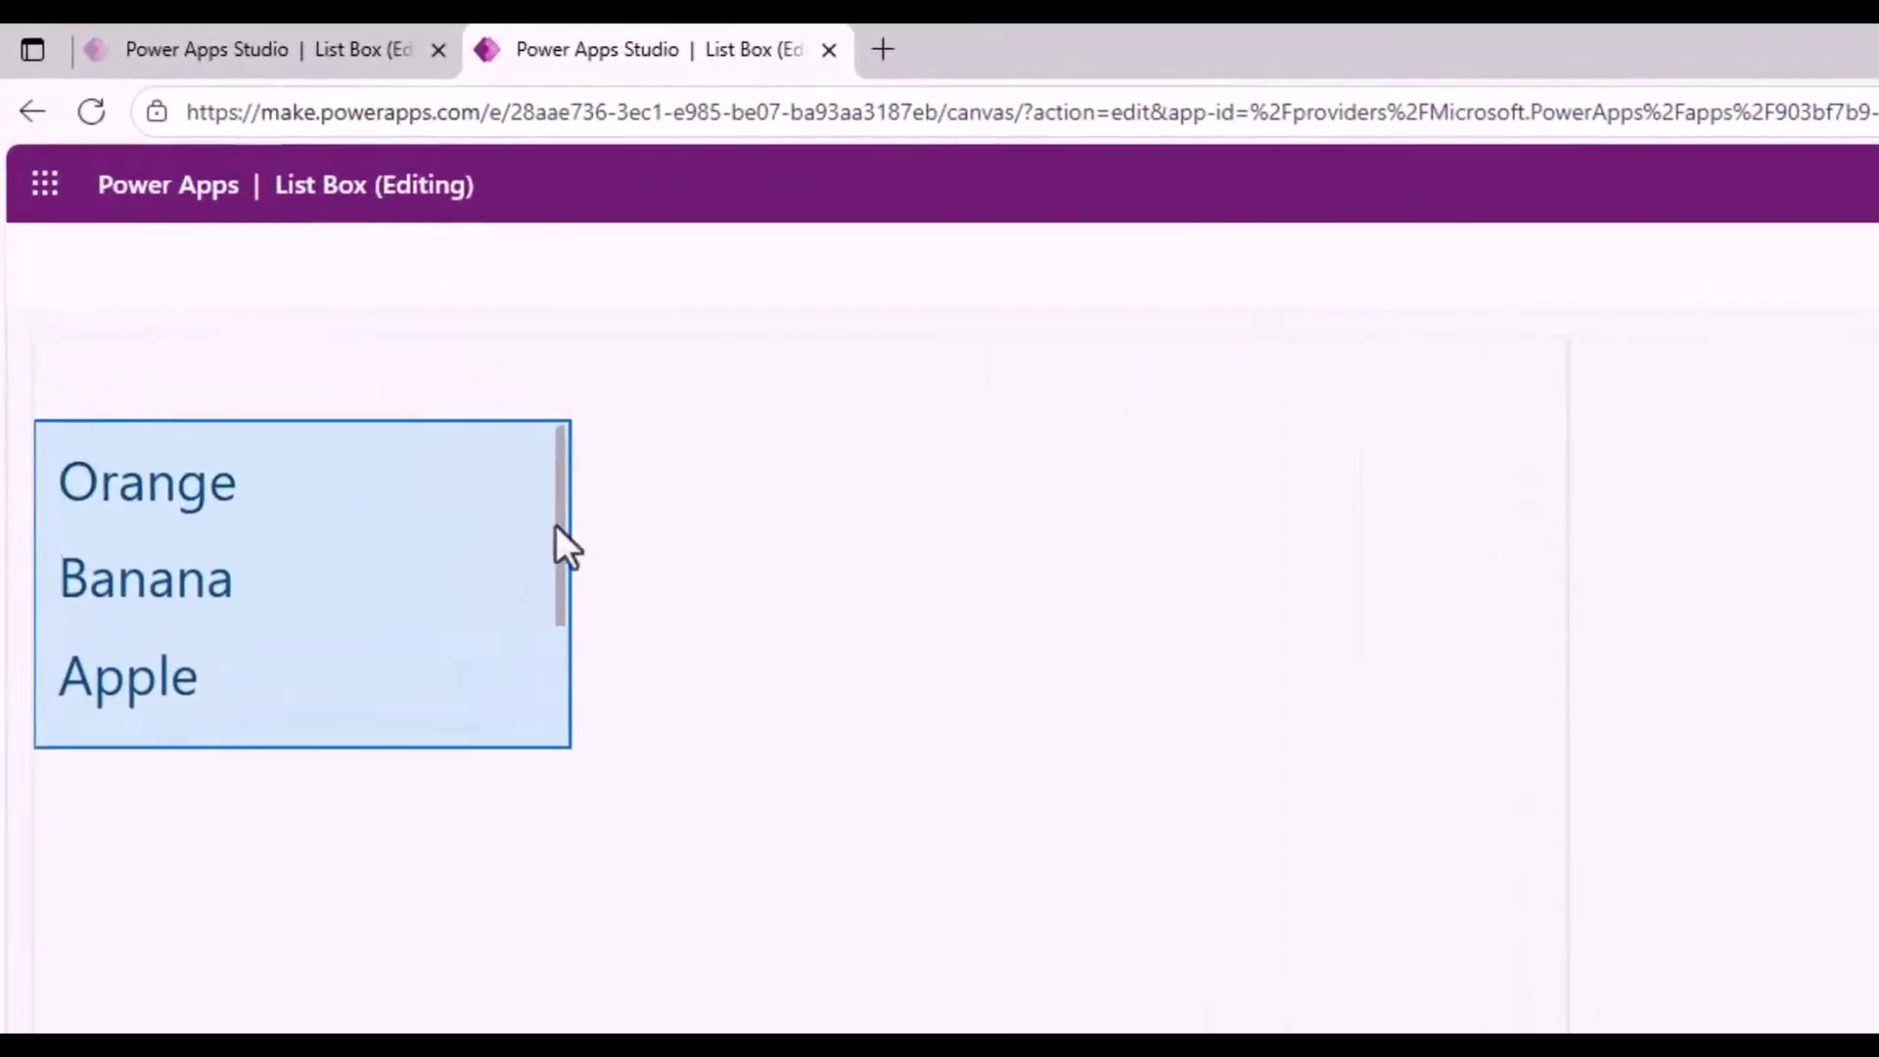
{"action": "scroll", "coordinate": [335, 337], "scroll_direction": "down", "scroll_amount": 2}
{"action": "key", "text": "Escape"}
Set the list box's height to 400 and preview the app.
{"action": "left_click", "coordinate": [779, 504]}
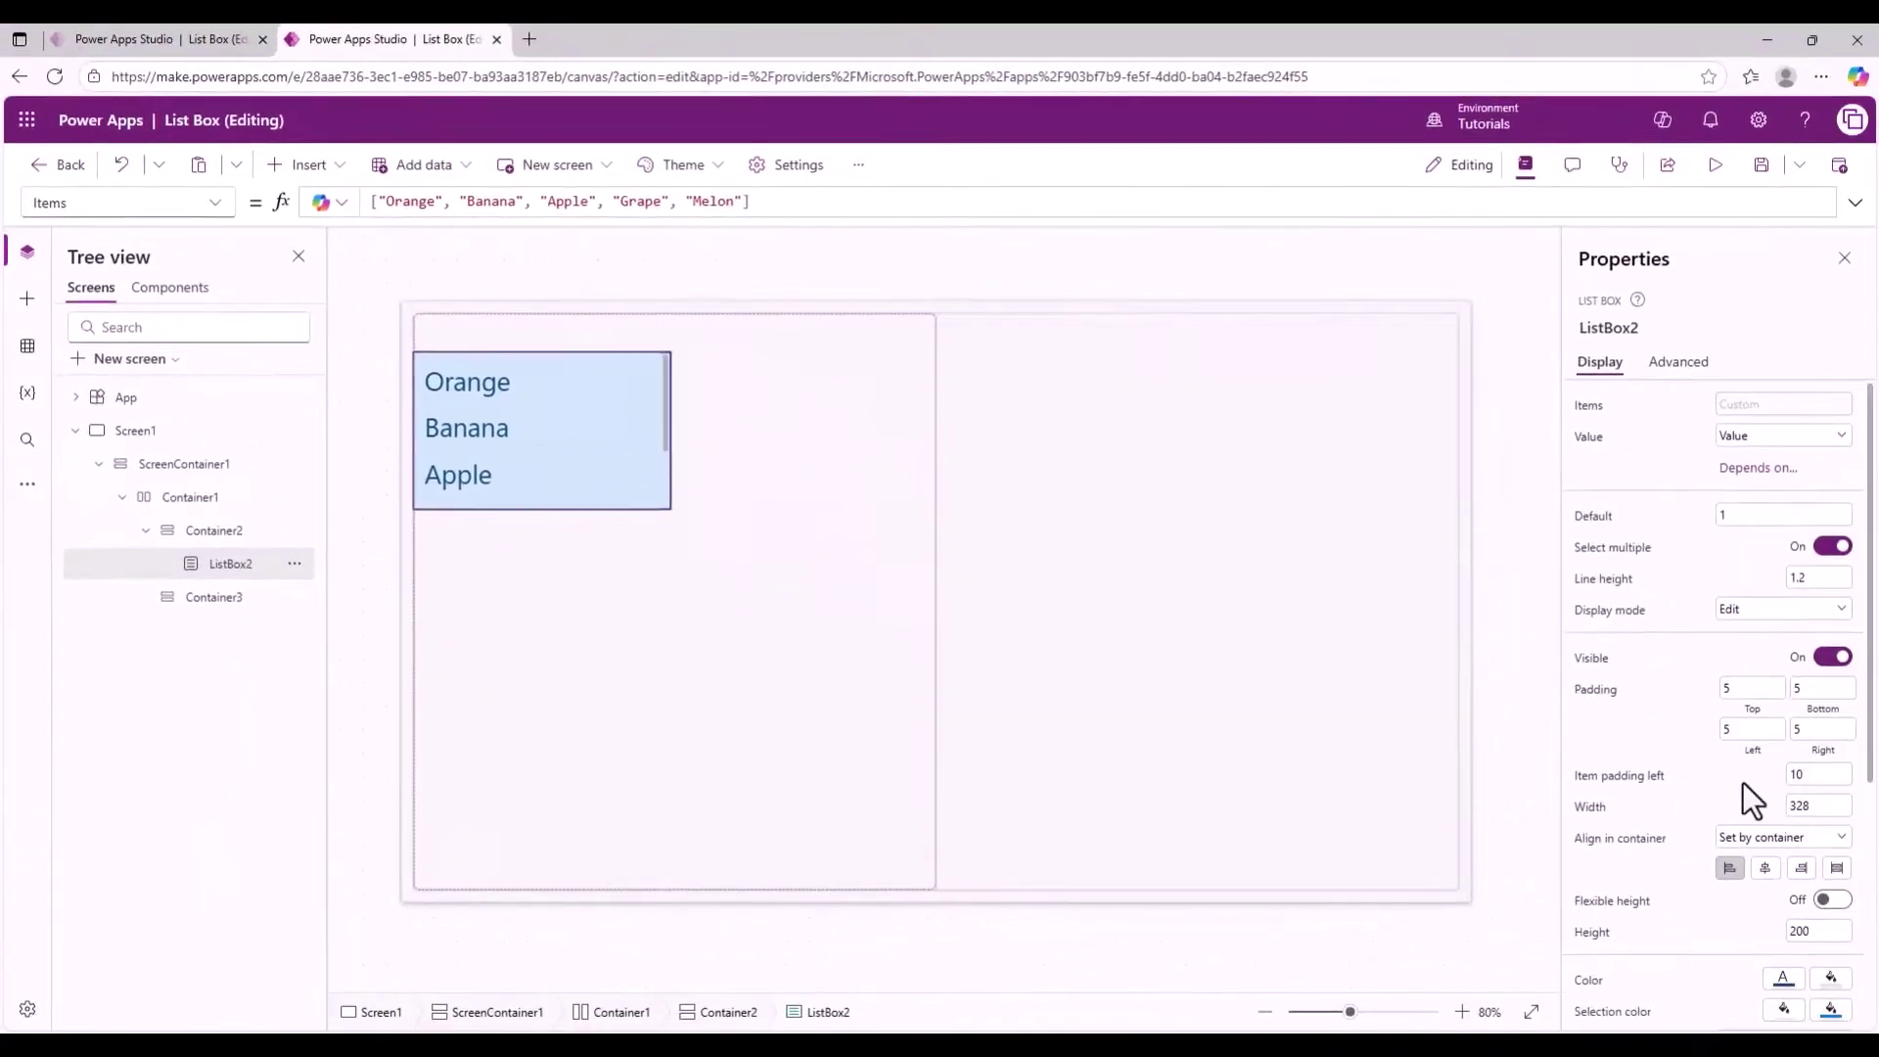
{"action": "left_click", "coordinate": [1798, 931]}
{"action": "type", "text": "400"}
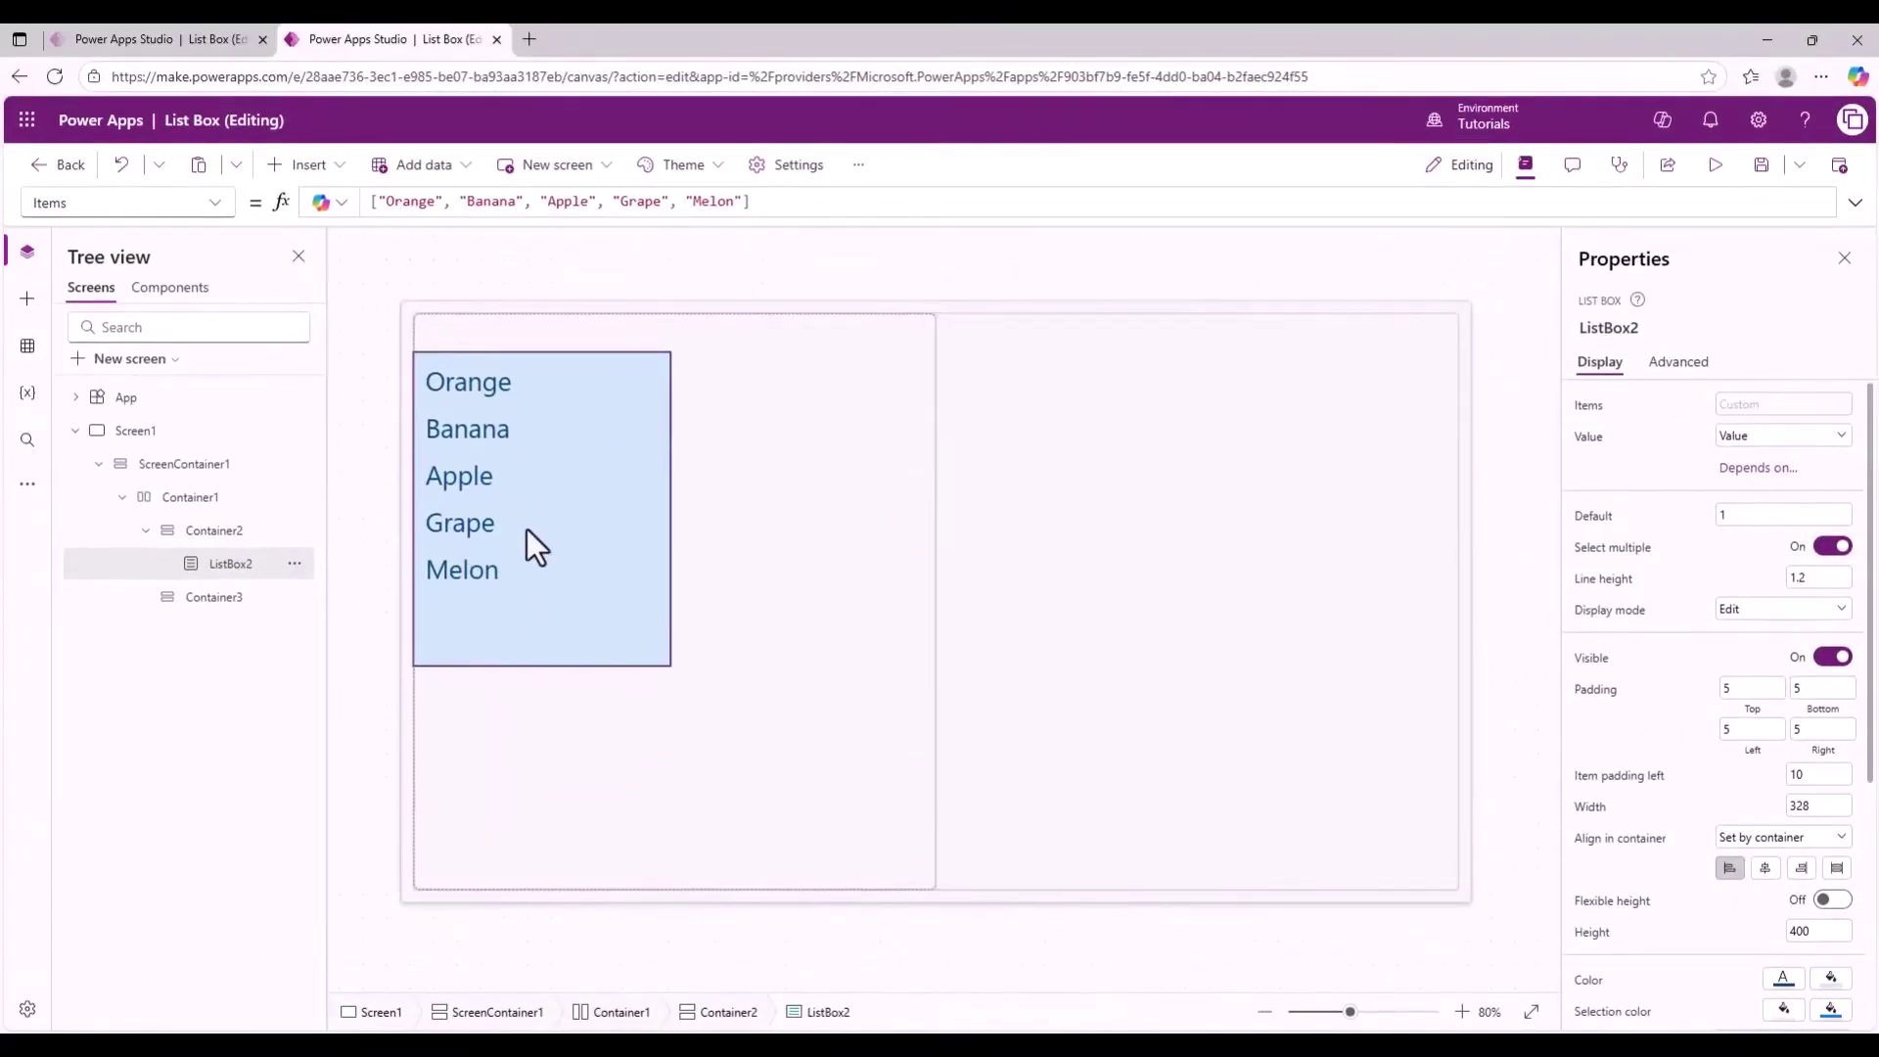
{"action": "left_click", "coordinate": [1715, 165]}
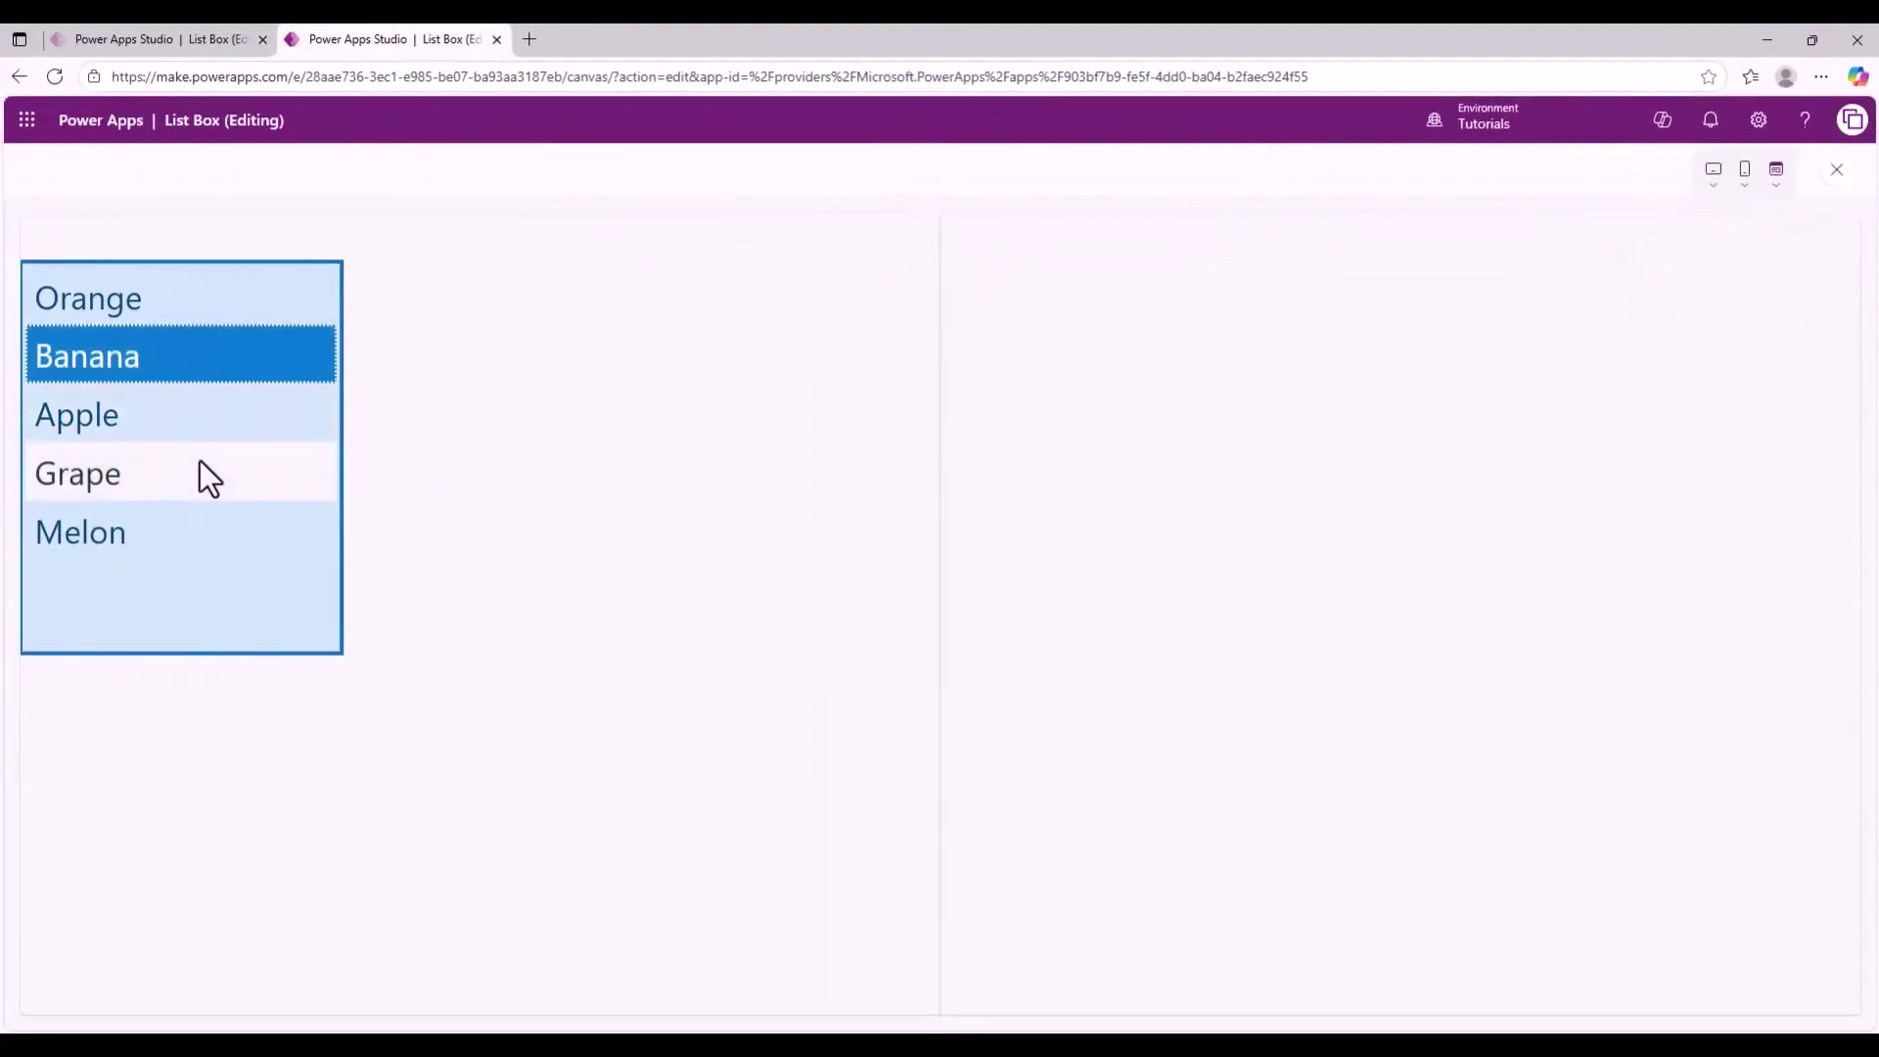
Test multiple selection in the previewed list box by selecting and clearing several fruits, and close the preview.
{"action": "left_click", "coordinate": [194, 458]}
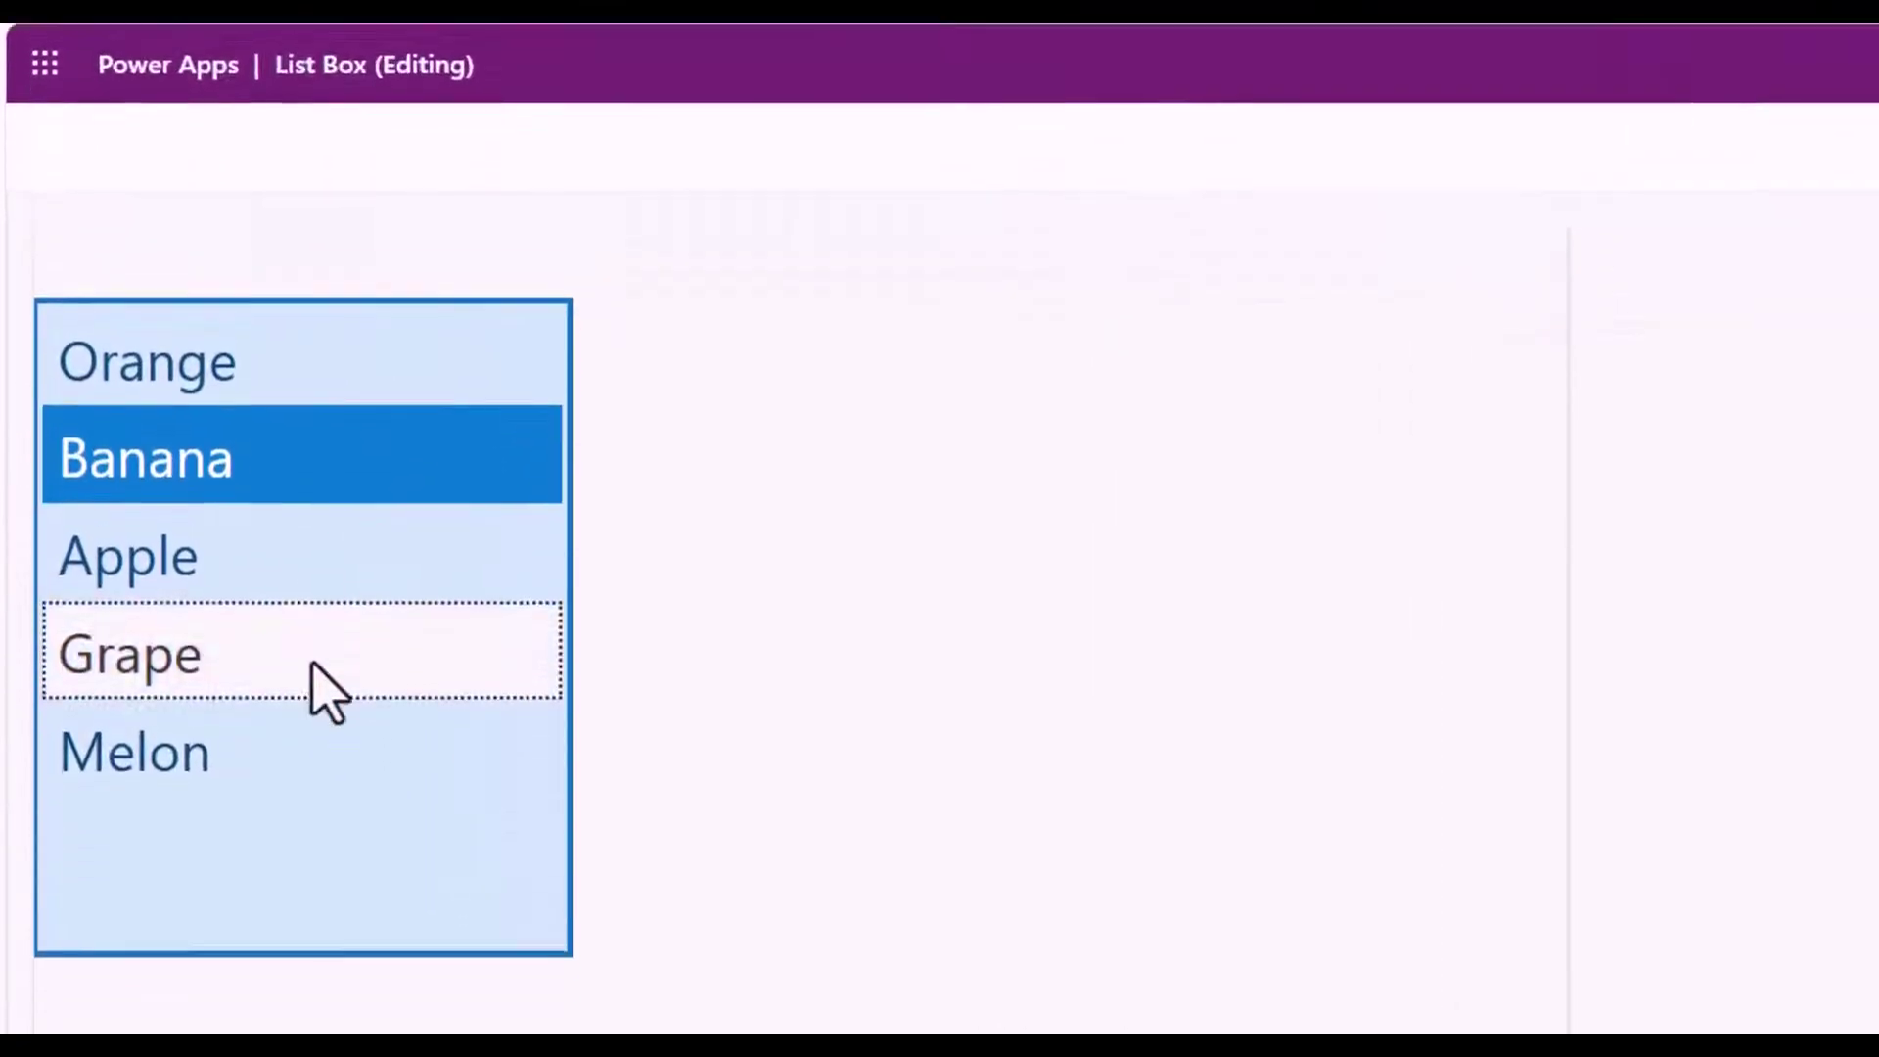
{"action": "left_click", "coordinate": [313, 666]}
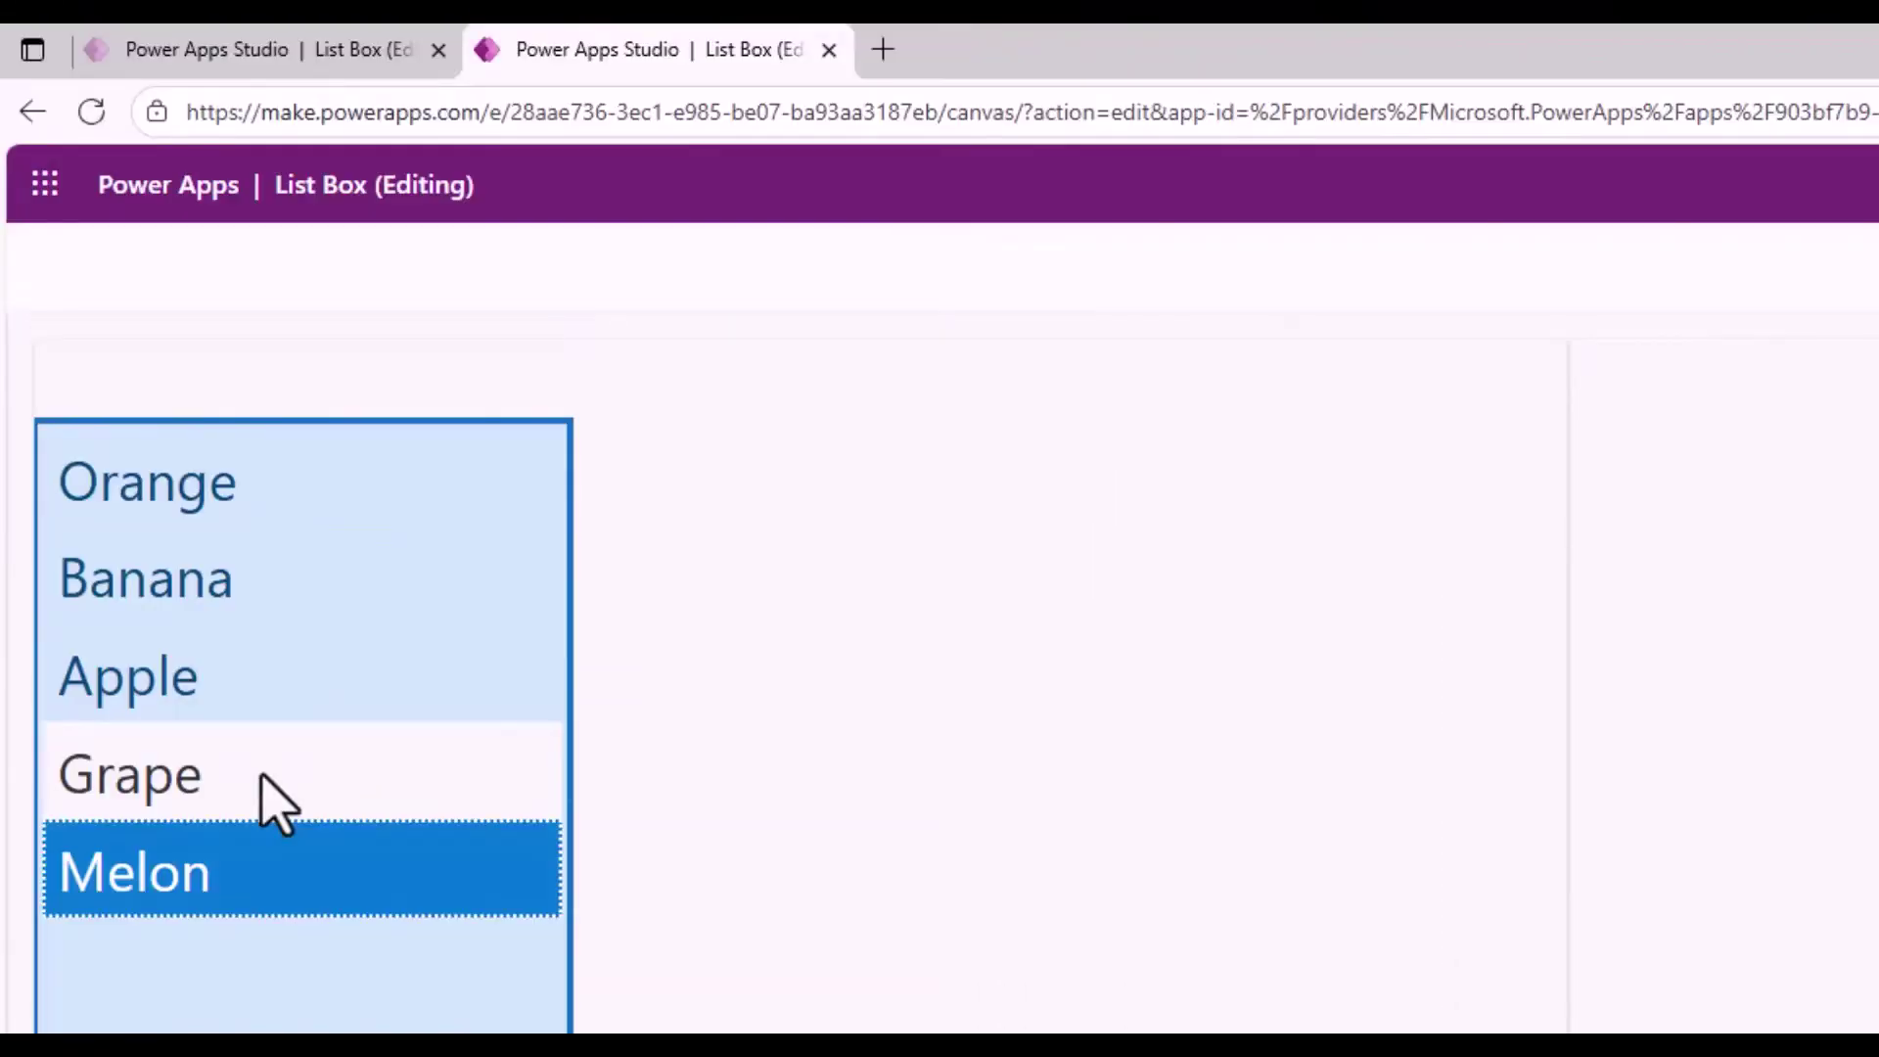
{"action": "left_click", "coordinate": [244, 676]}
{"action": "left_click", "coordinate": [250, 578]}
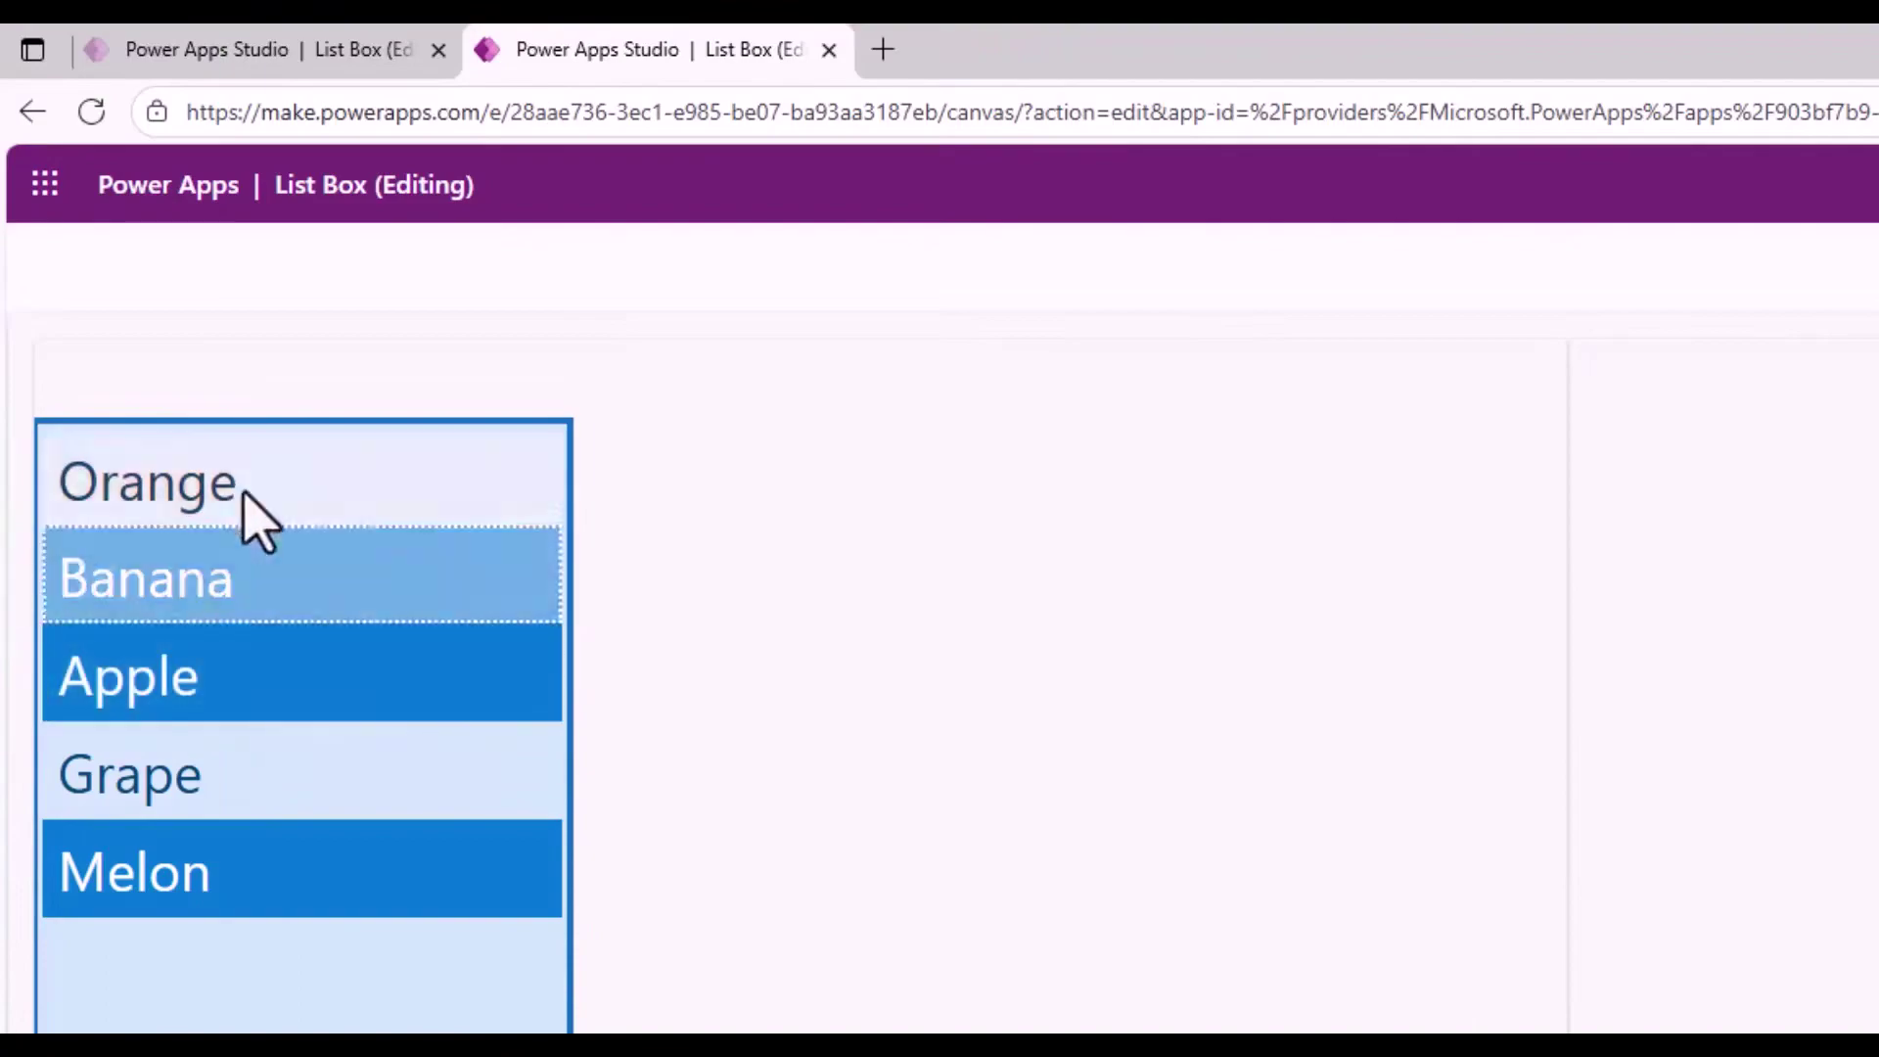
{"action": "left_click", "coordinate": [251, 490]}
{"action": "left_click", "coordinate": [391, 881]}
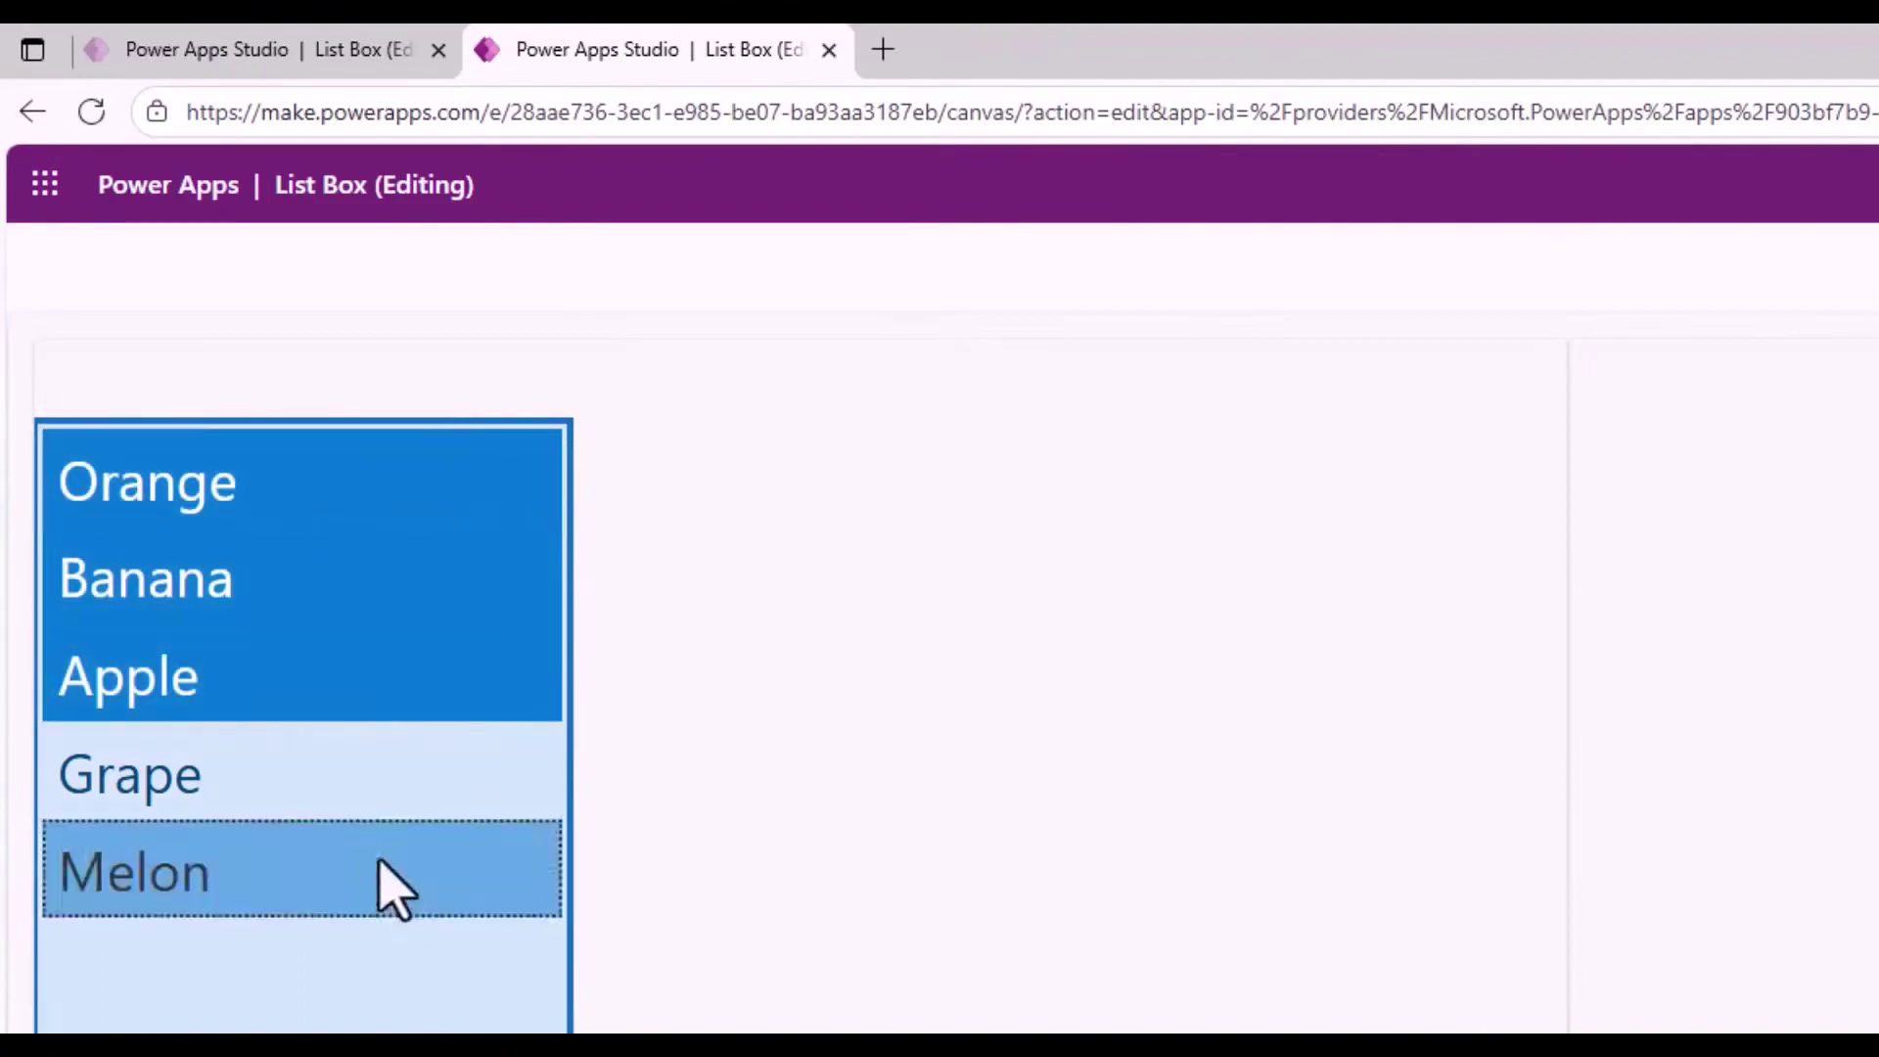
{"action": "left_click", "coordinate": [335, 665]}
{"action": "left_click", "coordinate": [333, 578]}
{"action": "left_click", "coordinate": [333, 480]}
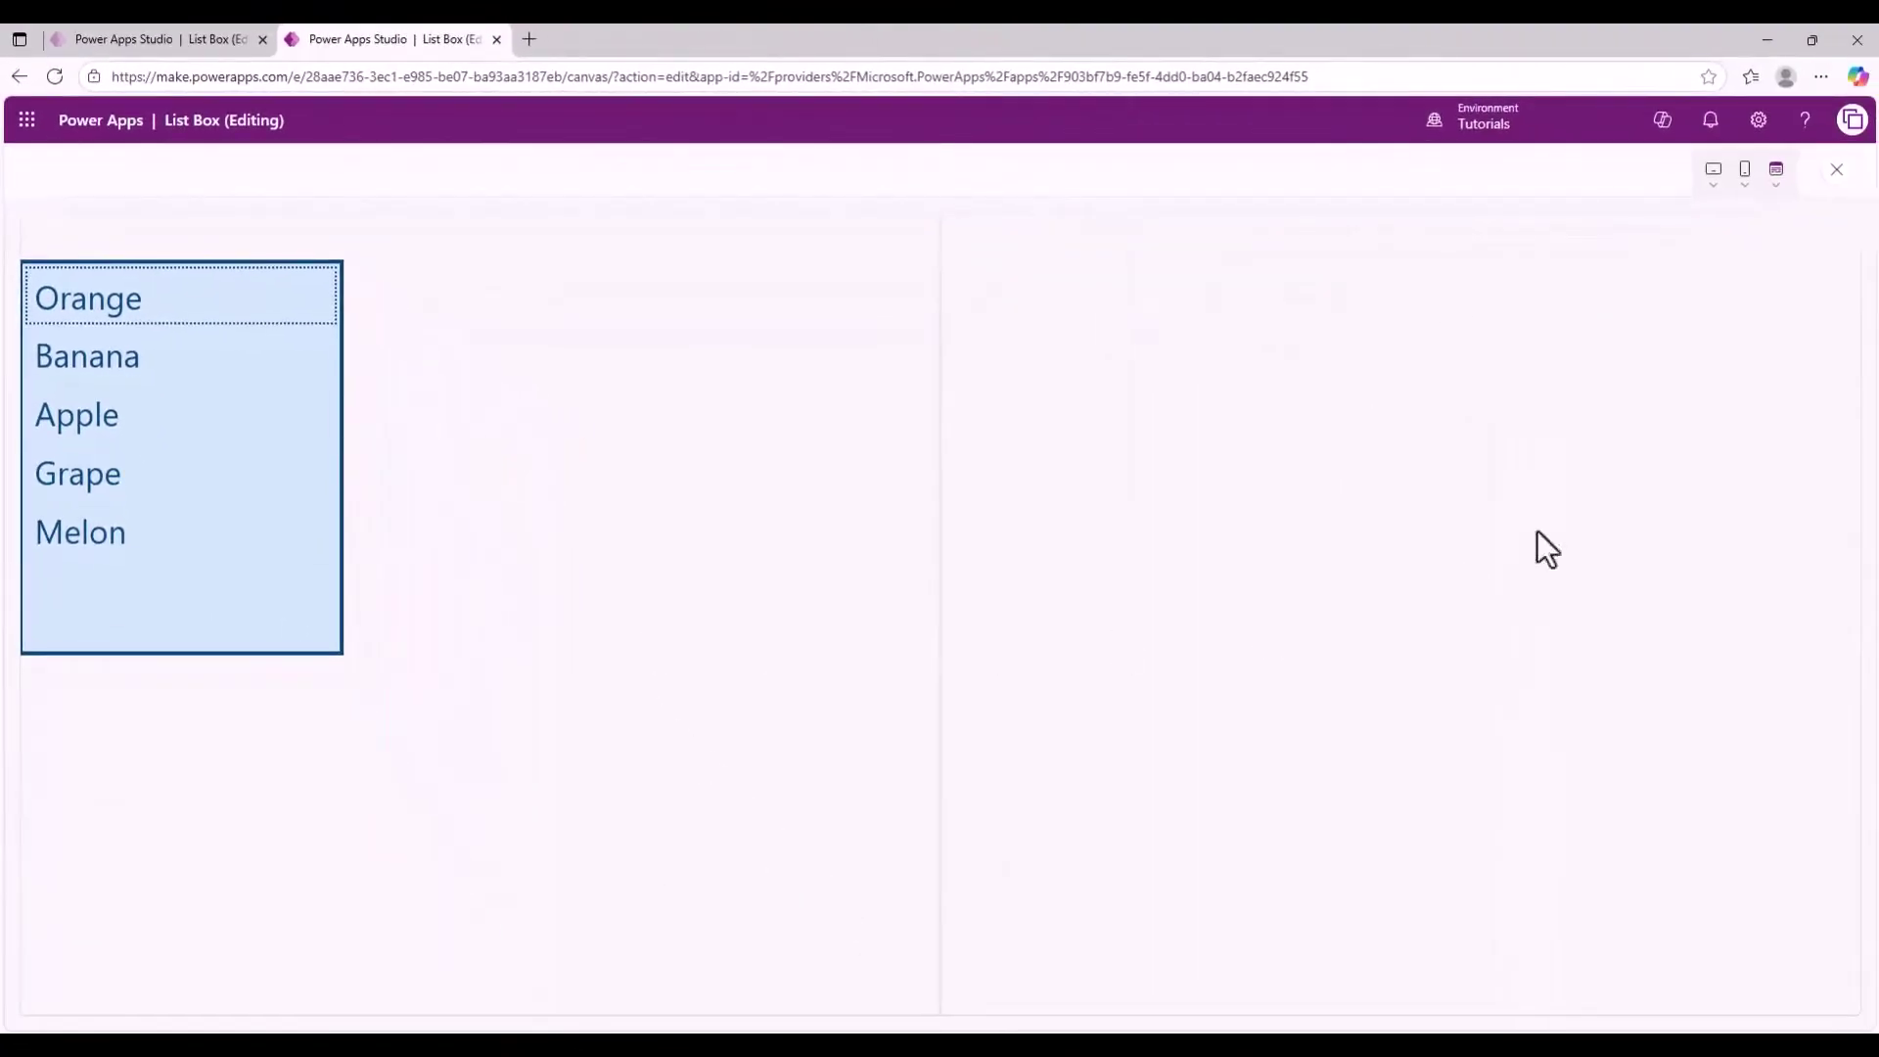
{"action": "left_click", "coordinate": [1836, 170]}
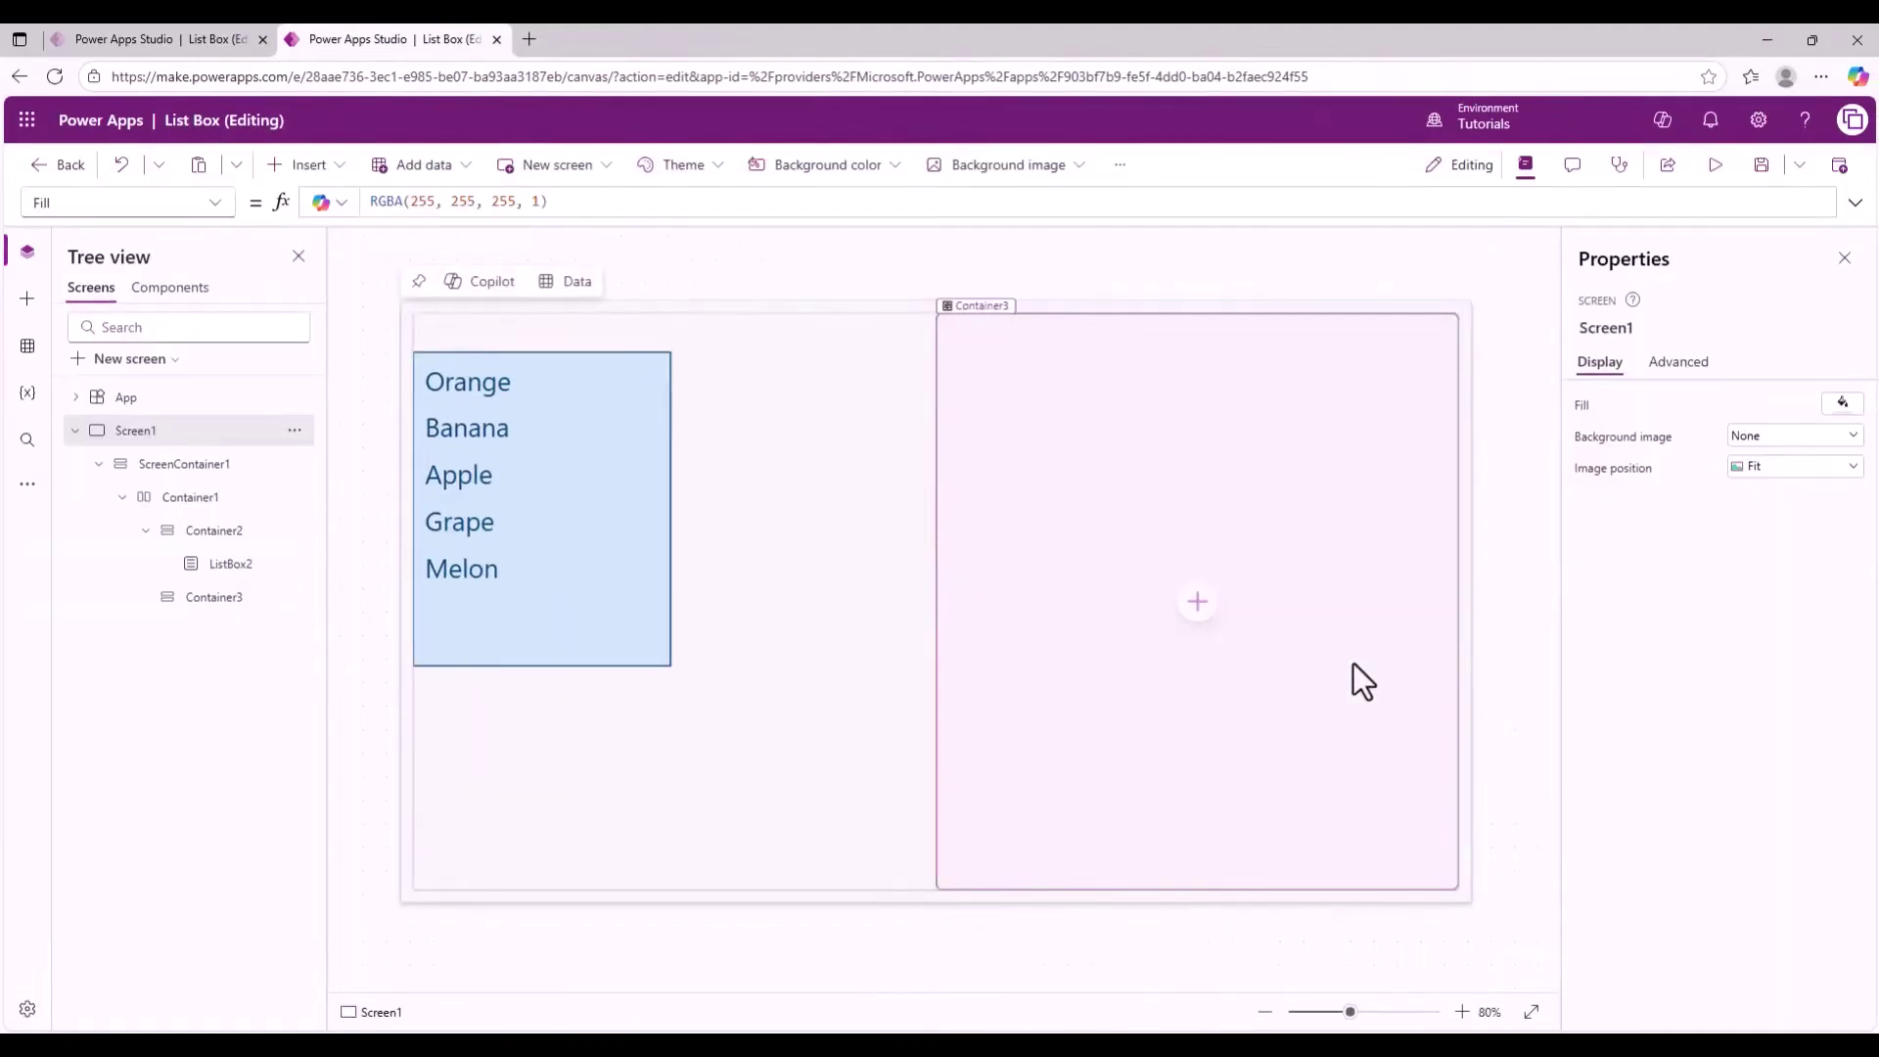
Insert a Drop down control into the empty Container3.
{"action": "left_click", "coordinate": [1353, 664]}
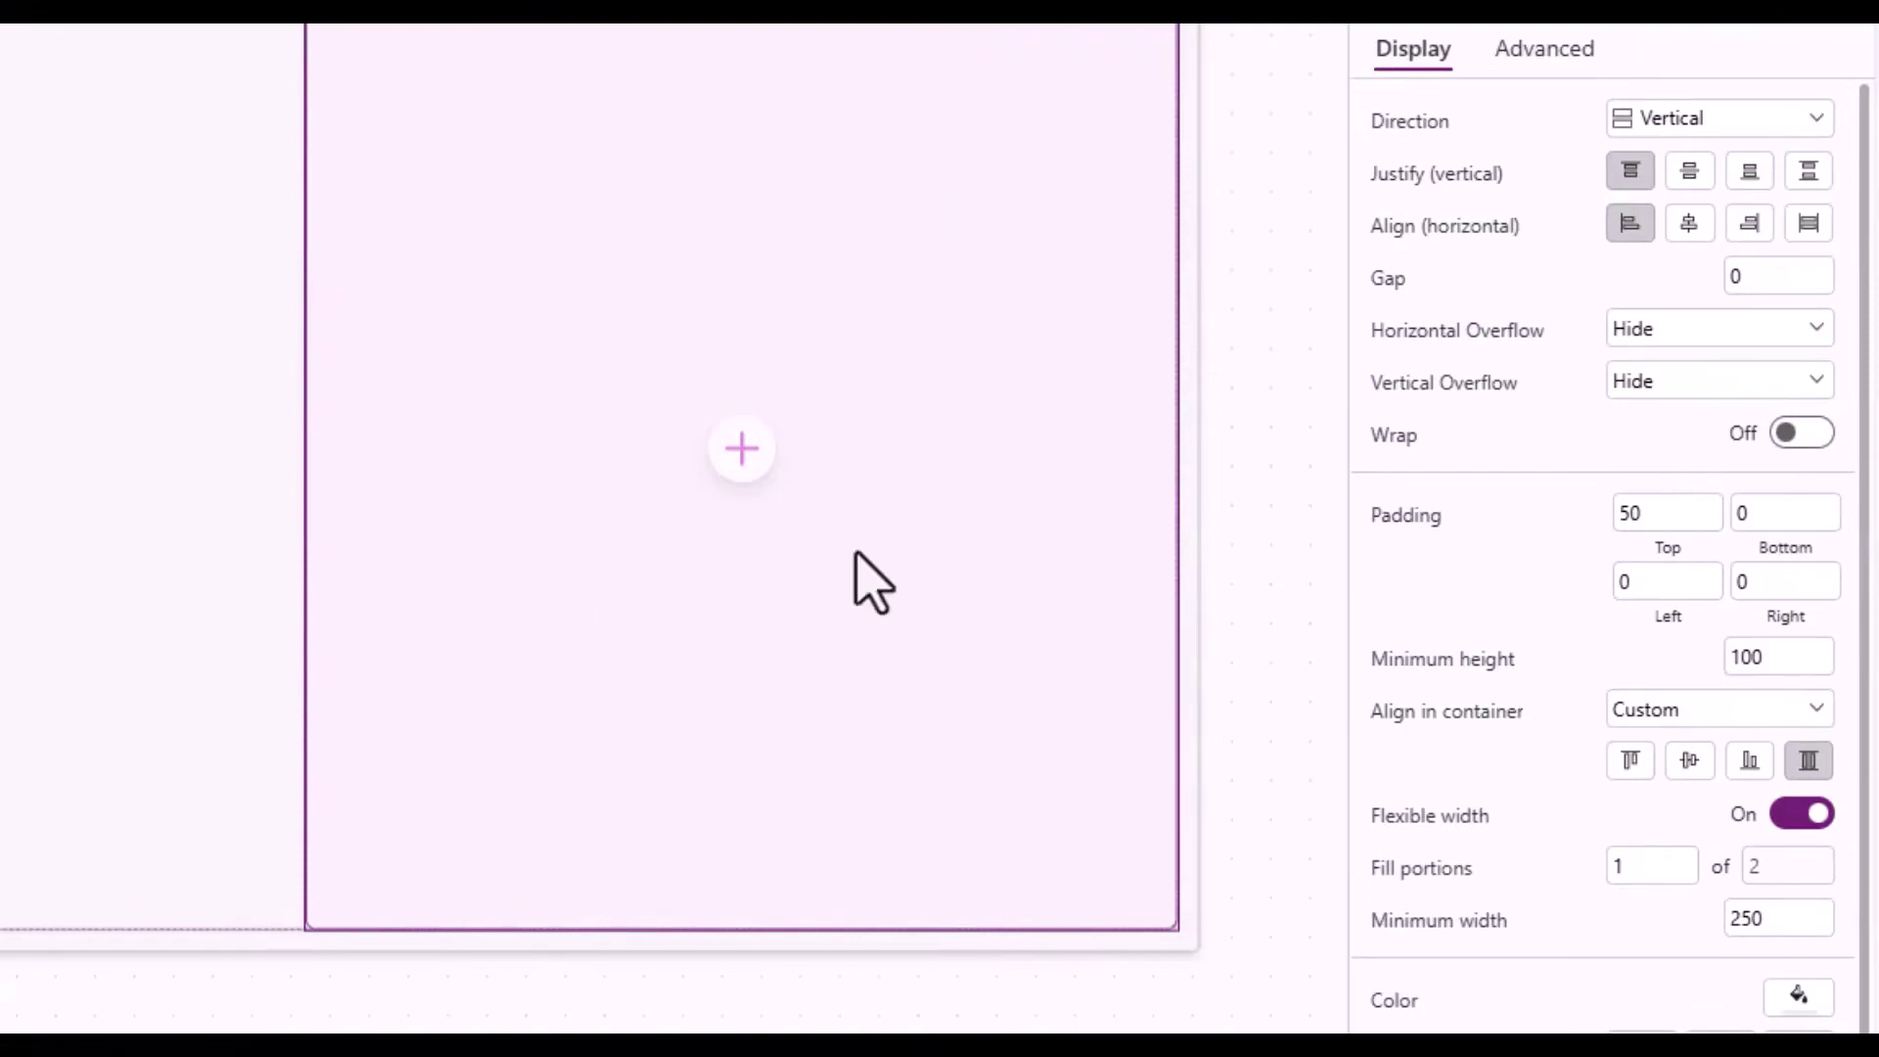
{"action": "left_click", "coordinate": [746, 470]}
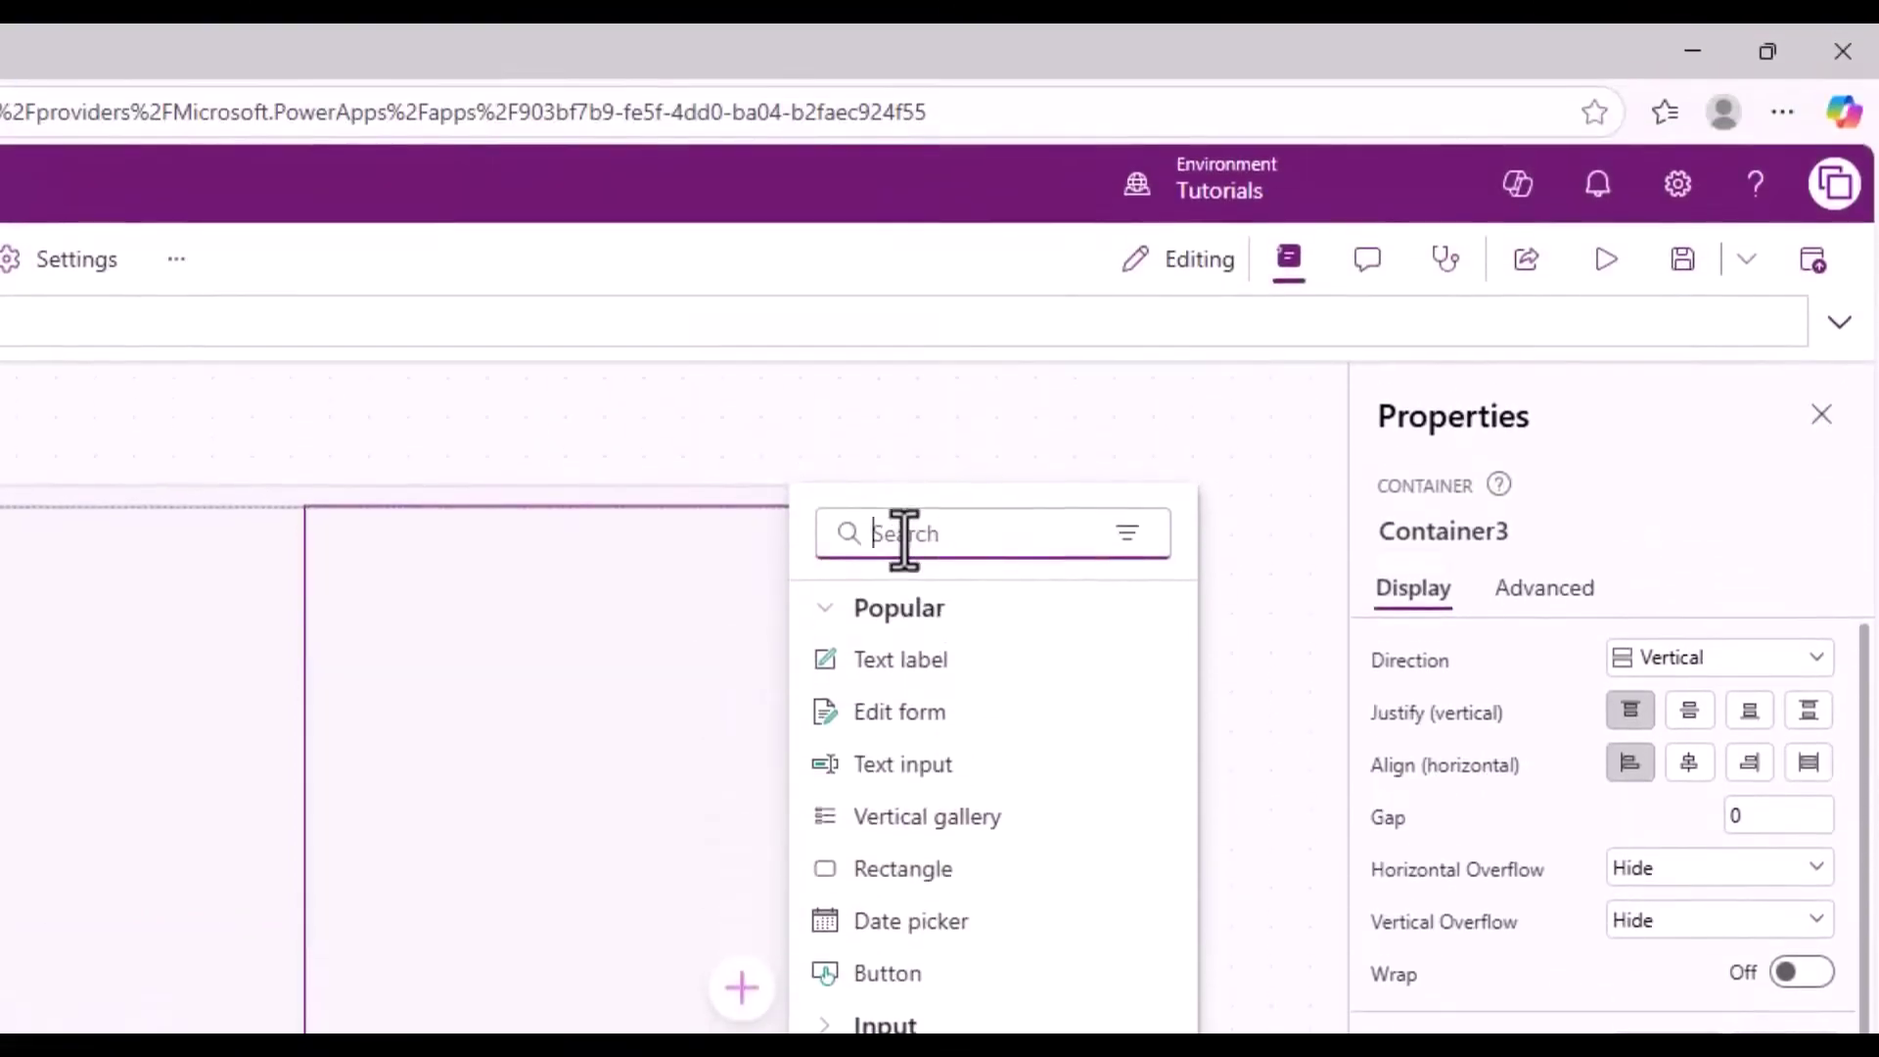
{"action": "left_click", "coordinate": [906, 534]}
{"action": "type", "text": "drop"}
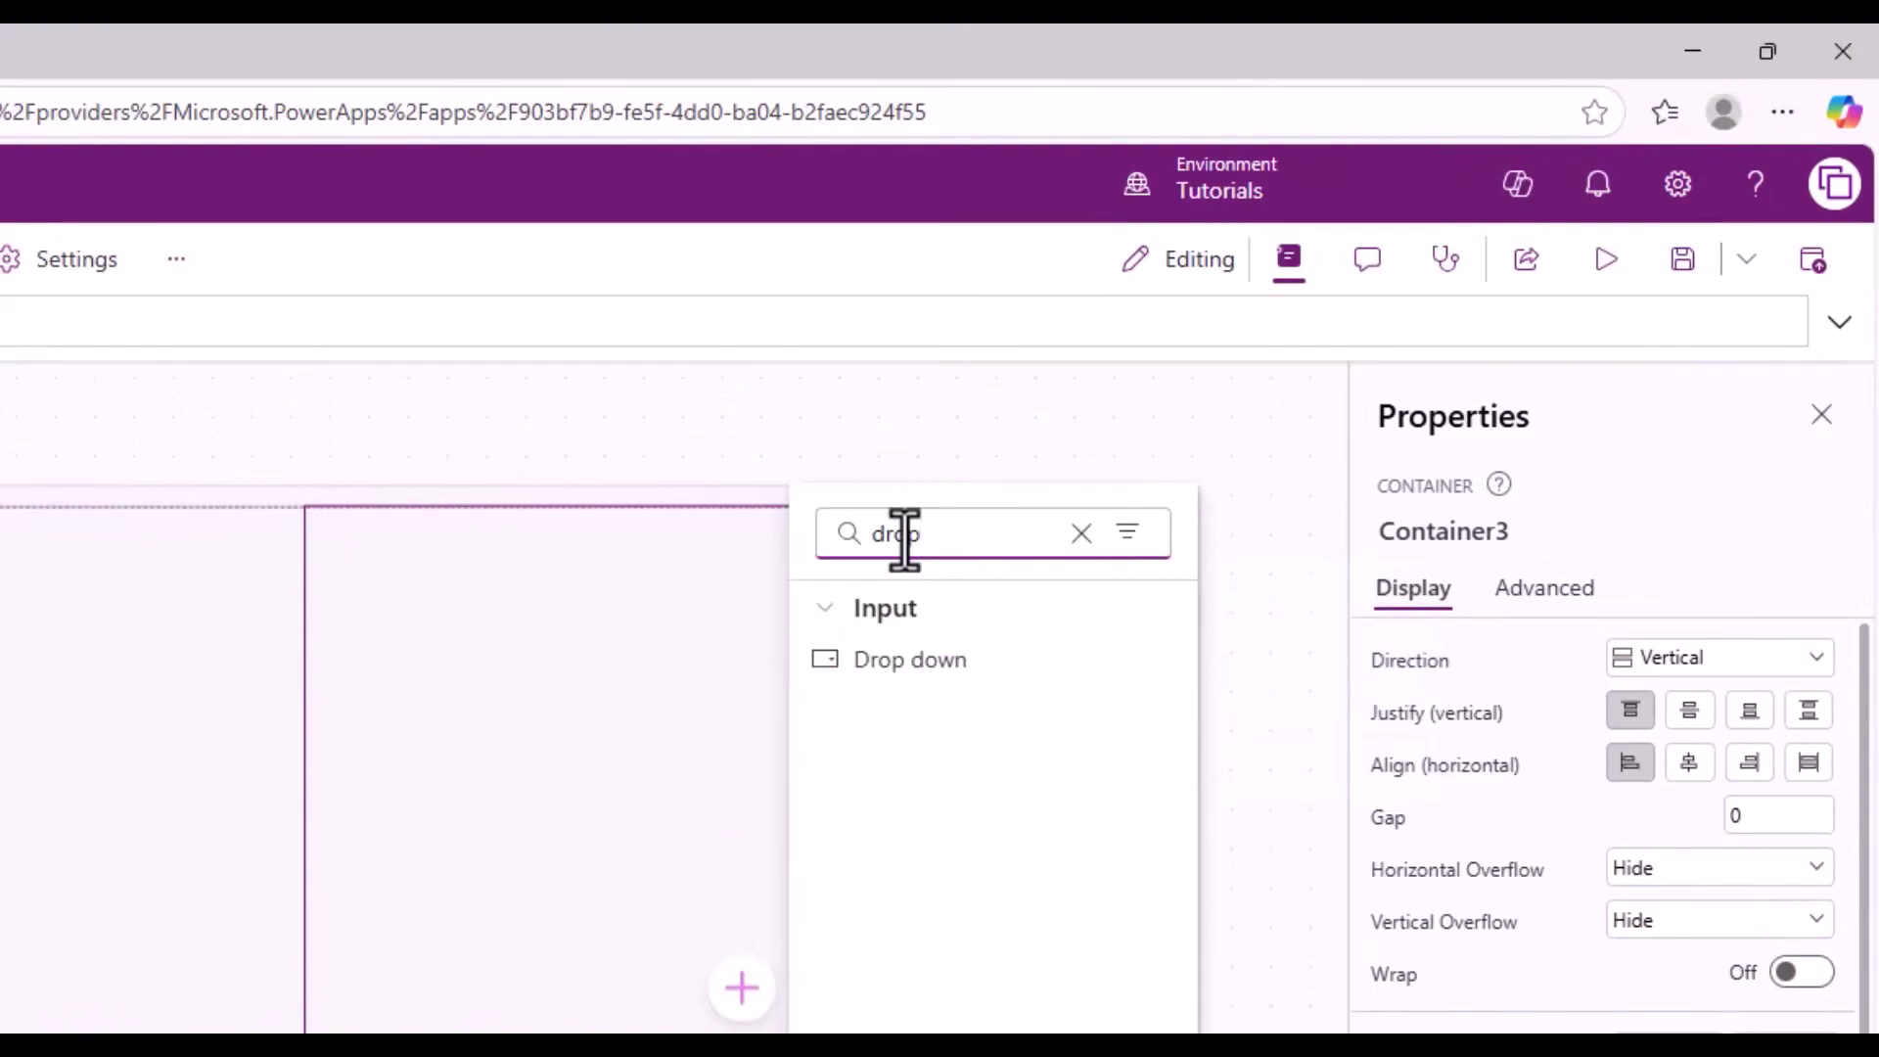
{"action": "left_click", "coordinate": [906, 686]}
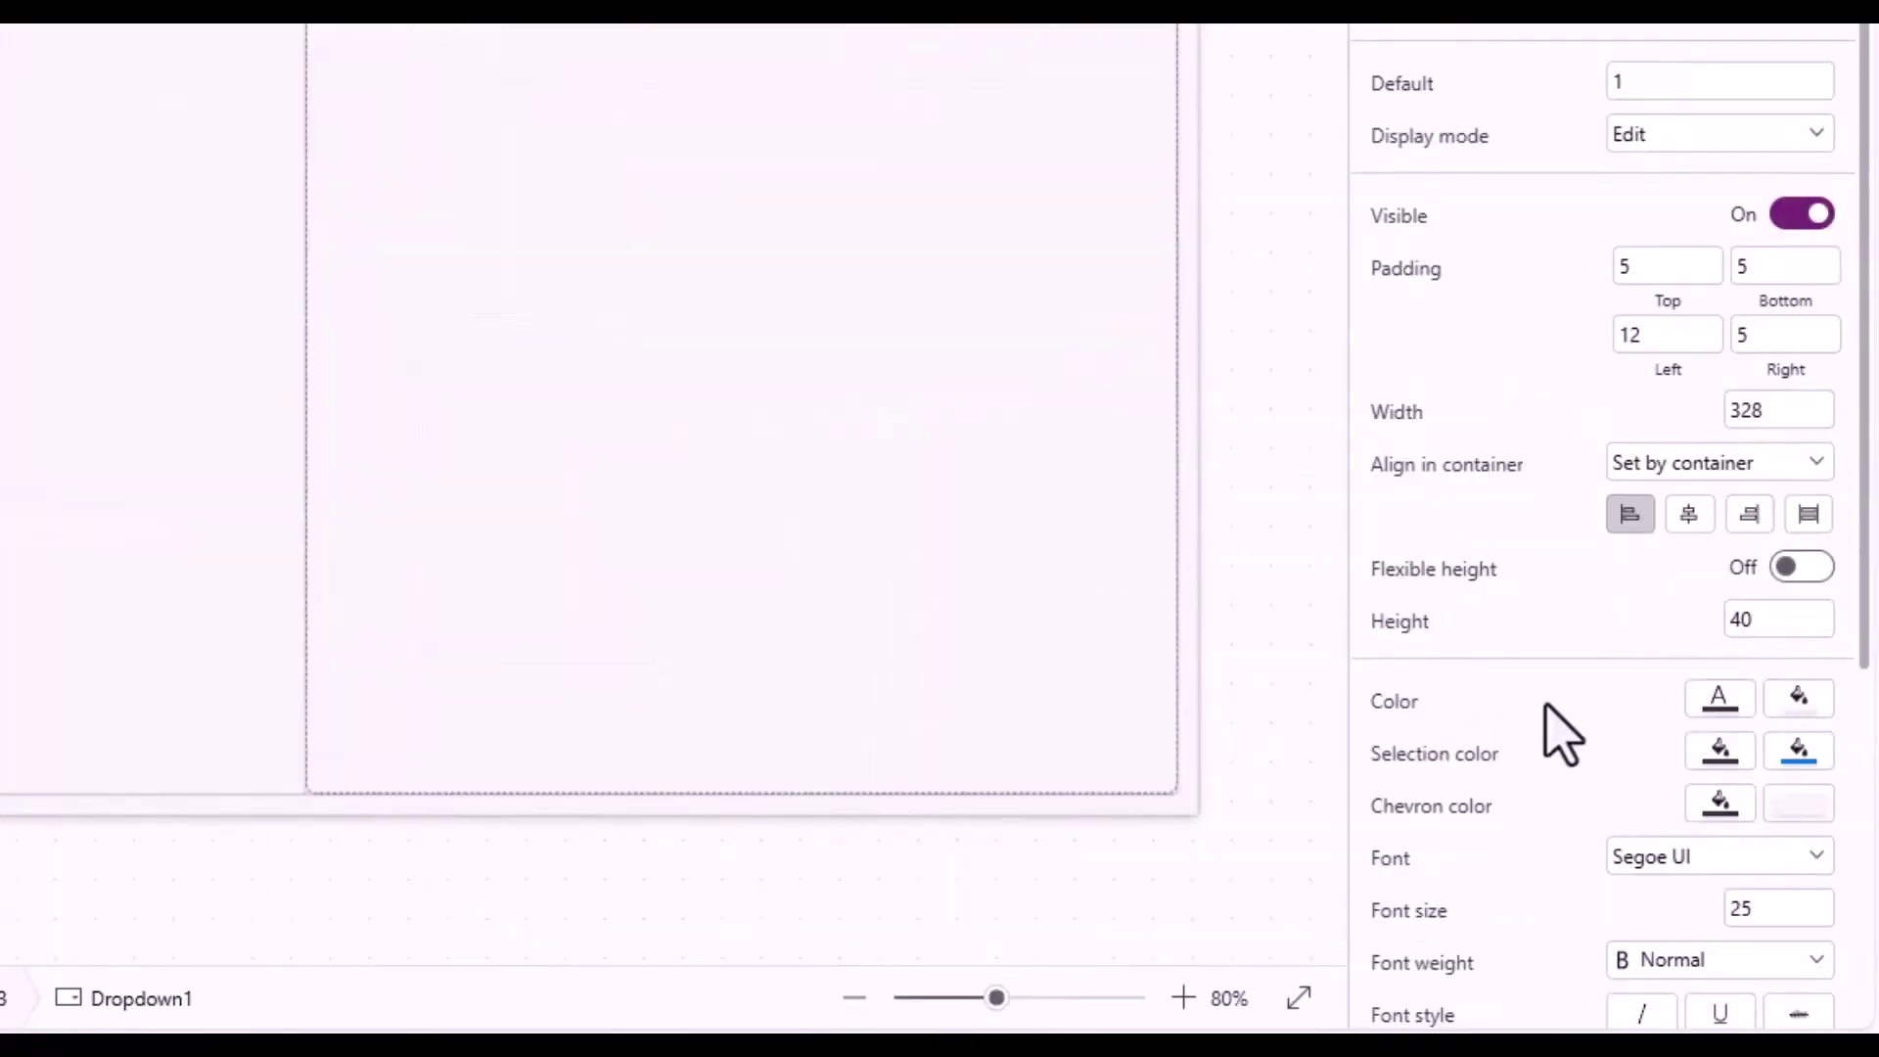
Set the drop down's height to 70 and its items to ["Orange", "Banana", "Apple", "Grape", "Melon"], copied from the list box.
{"action": "left_click", "coordinate": [1764, 621]}
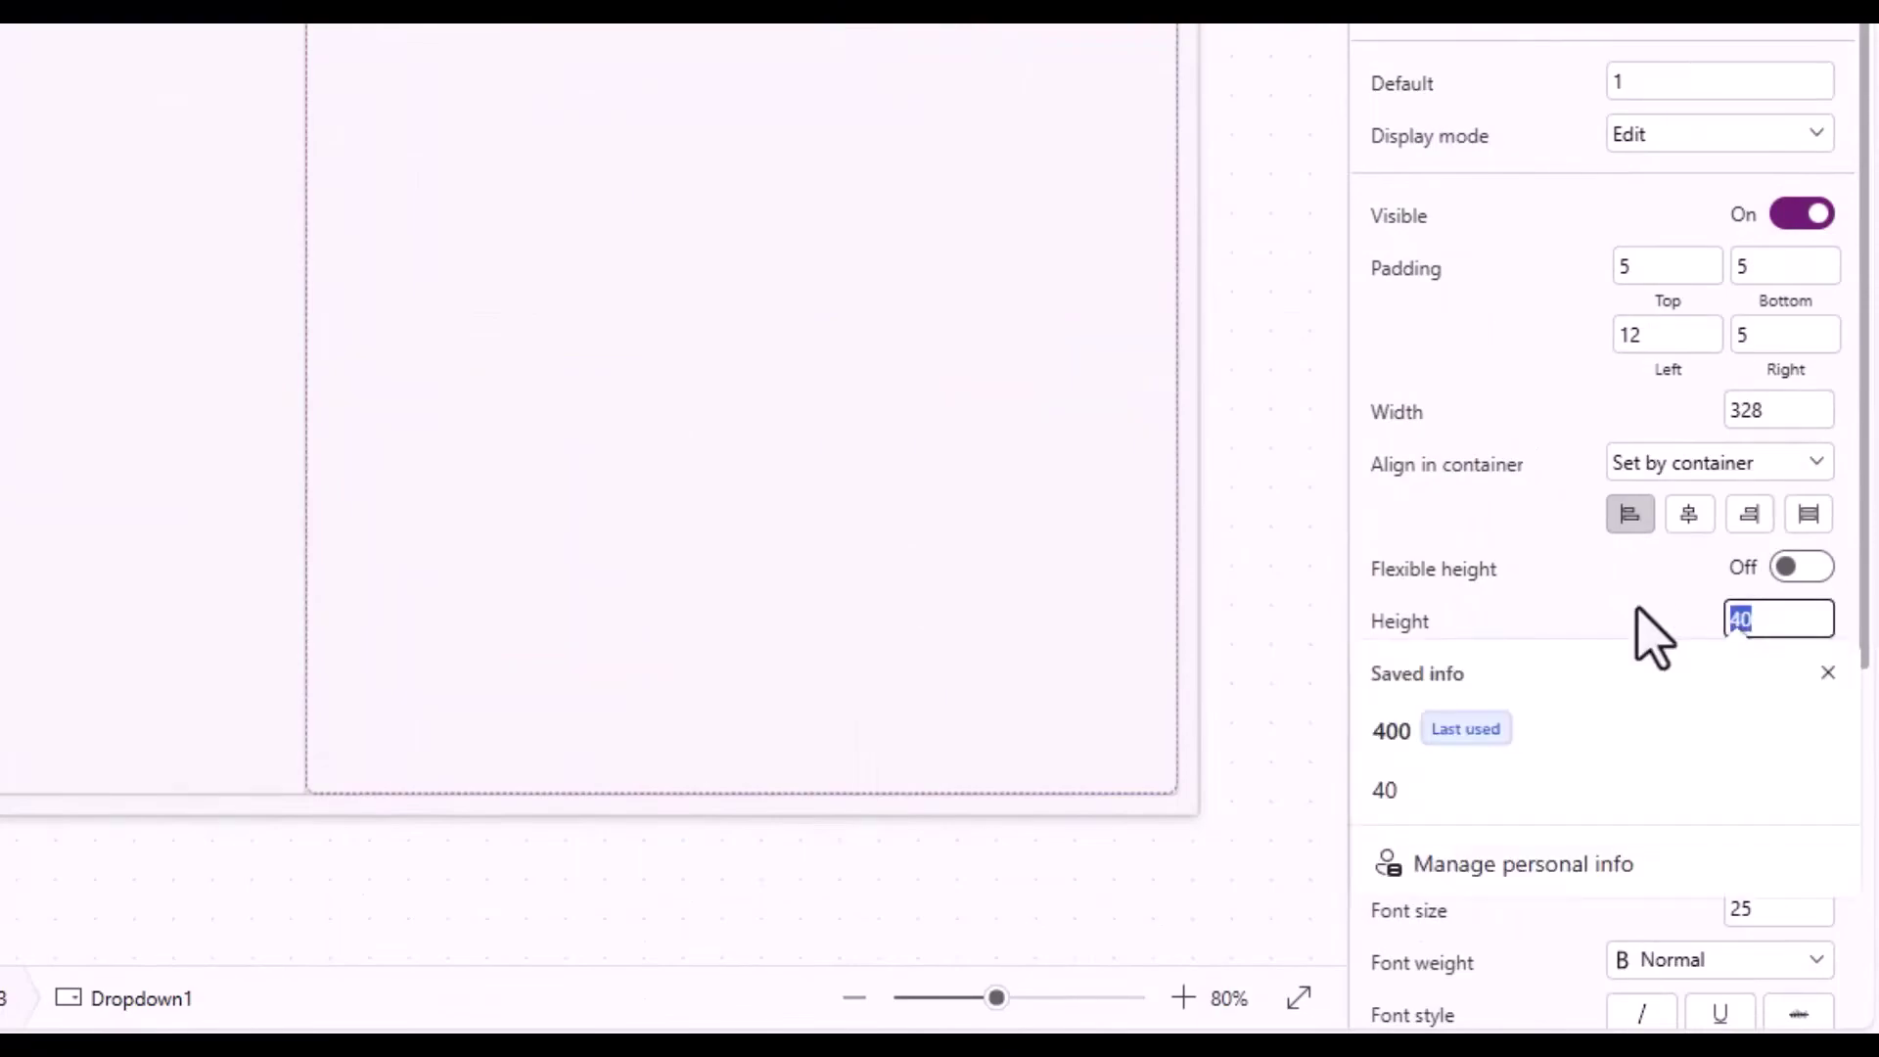
{"action": "type", "text": "70"}
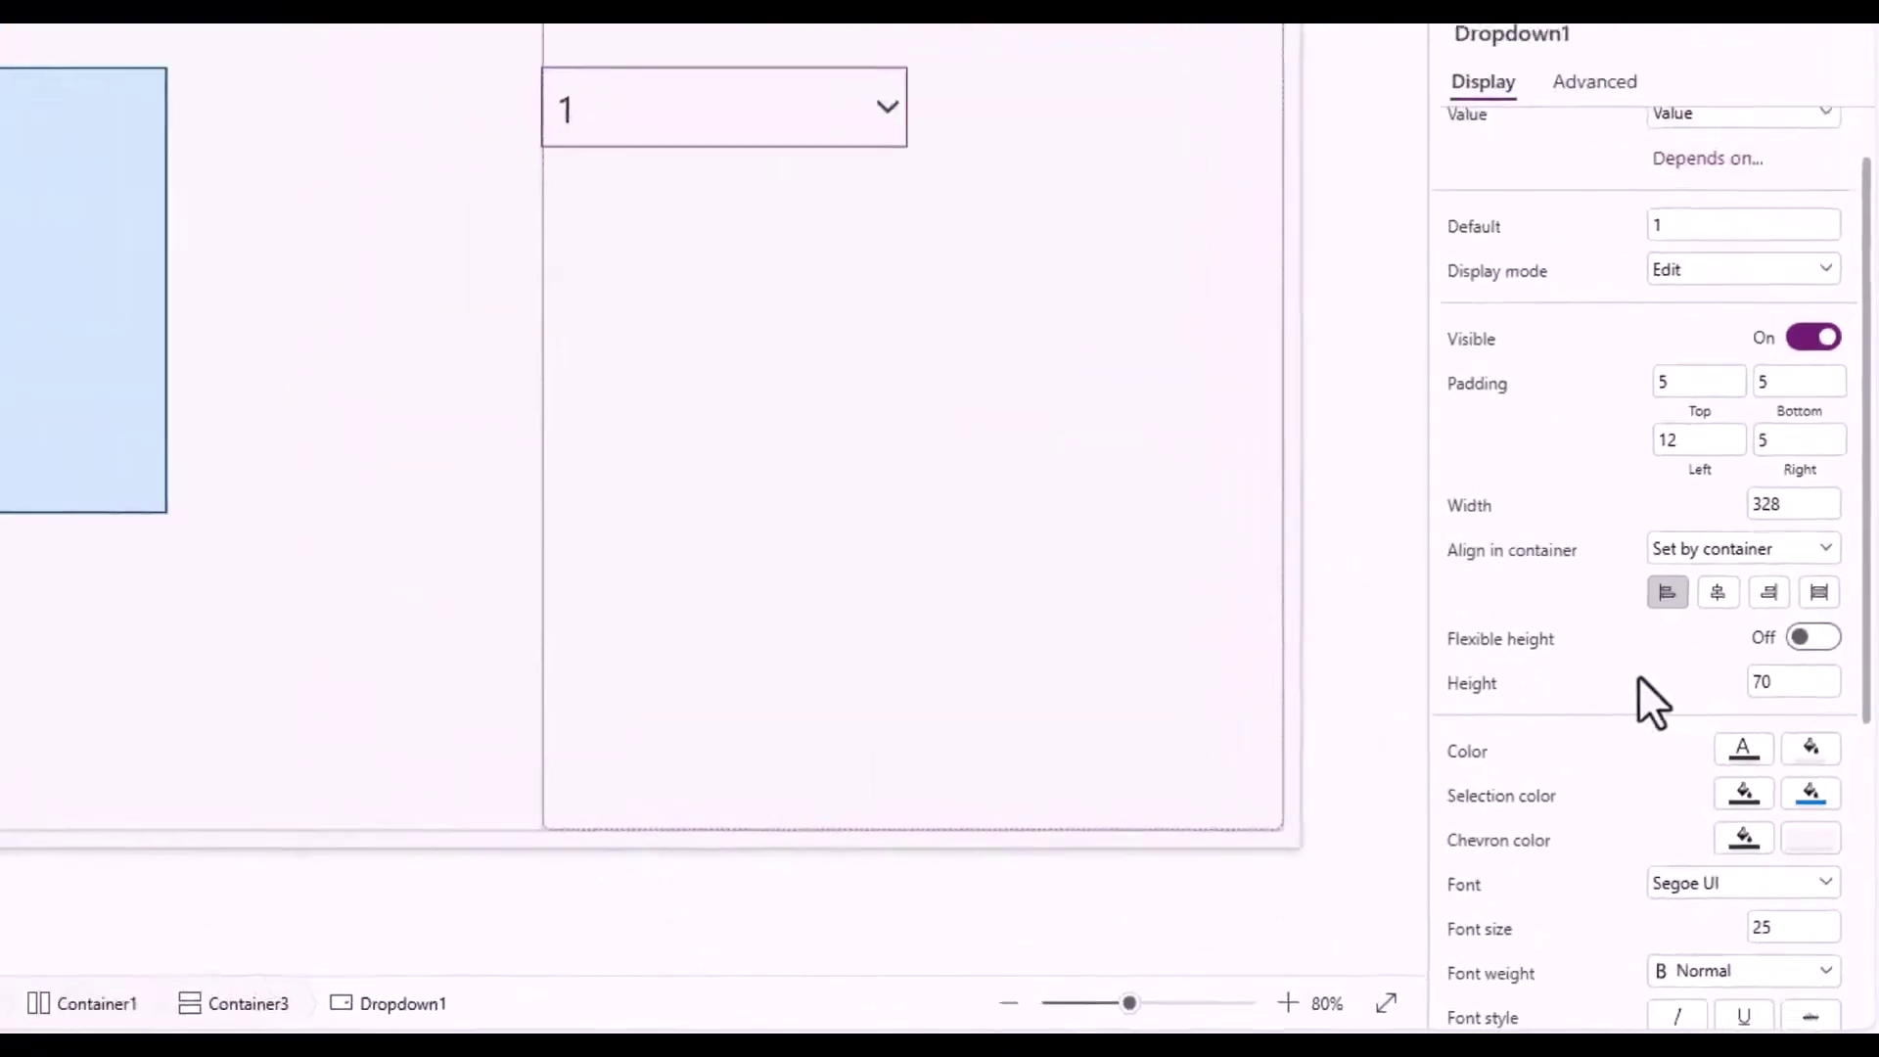
{"action": "left_click", "coordinate": [615, 532]}
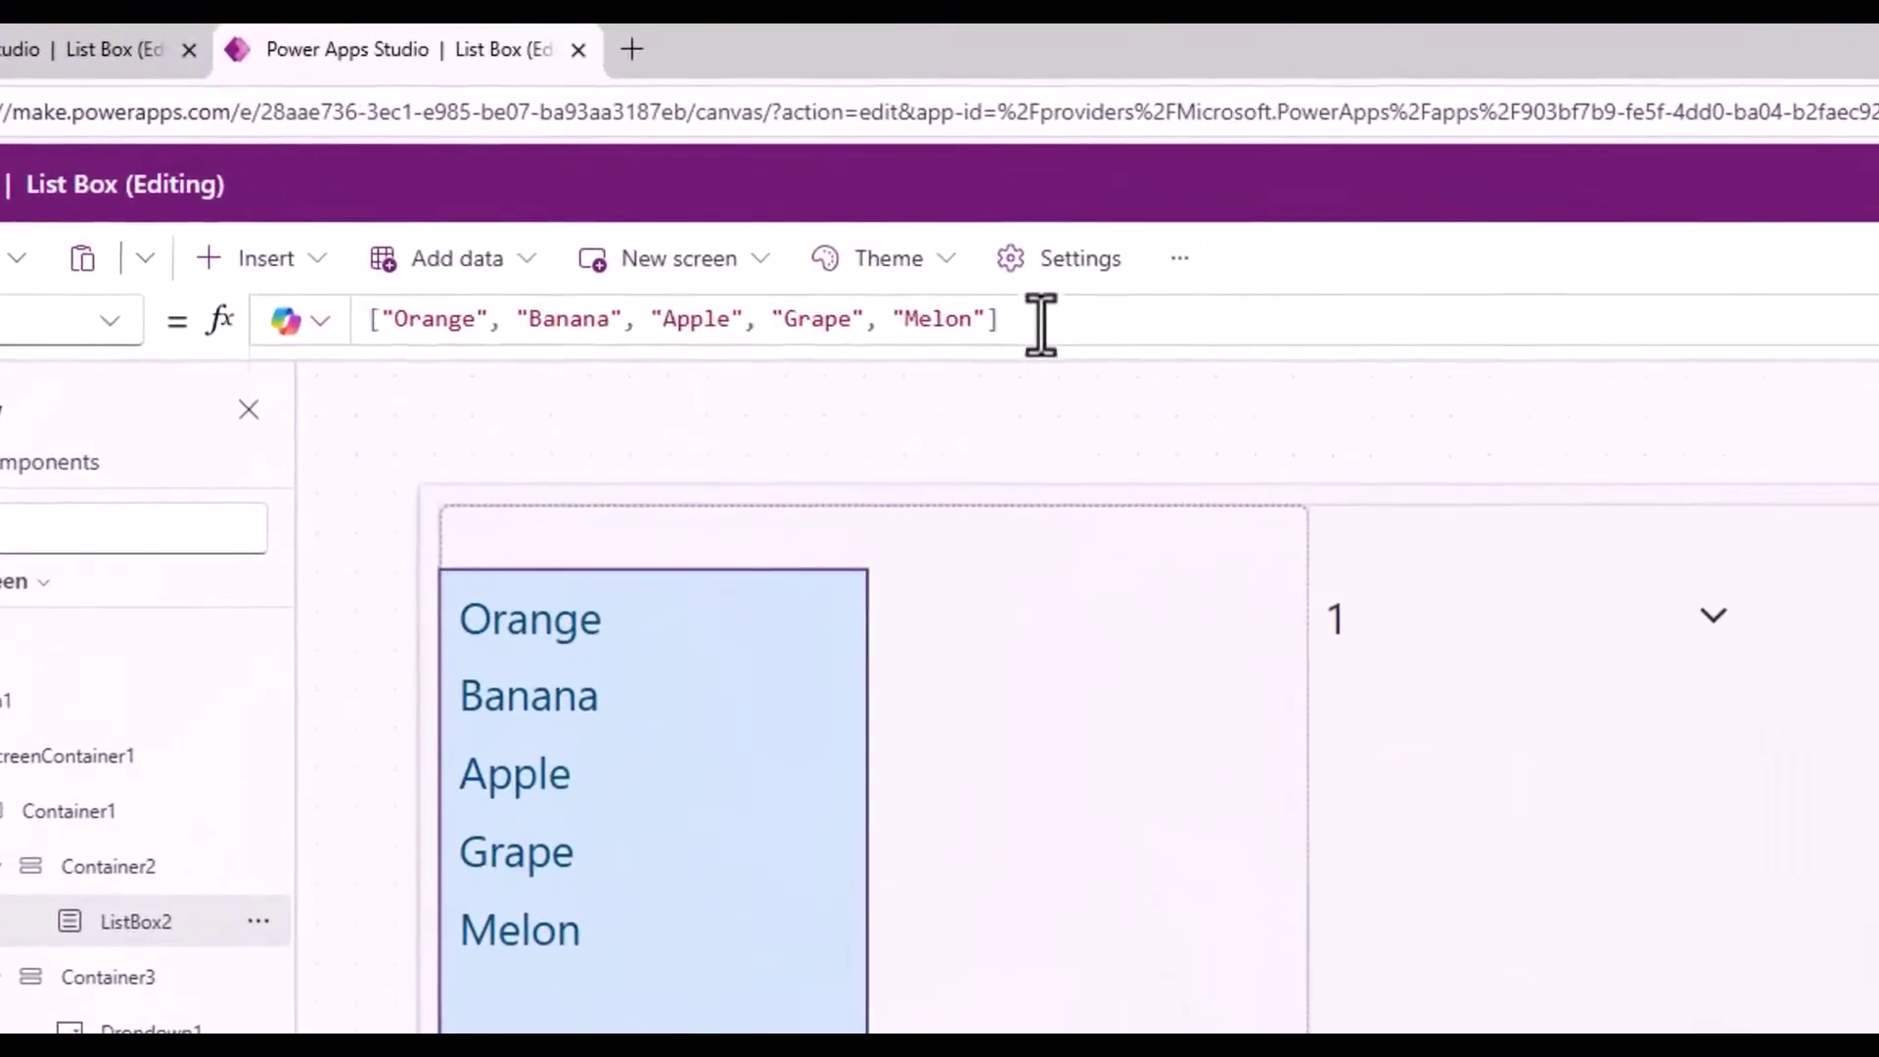
{"action": "left_click_drag", "start_coordinate": [858, 241], "coordinate": [256, 221]}
{"action": "key", "text": "ctrl+c"}
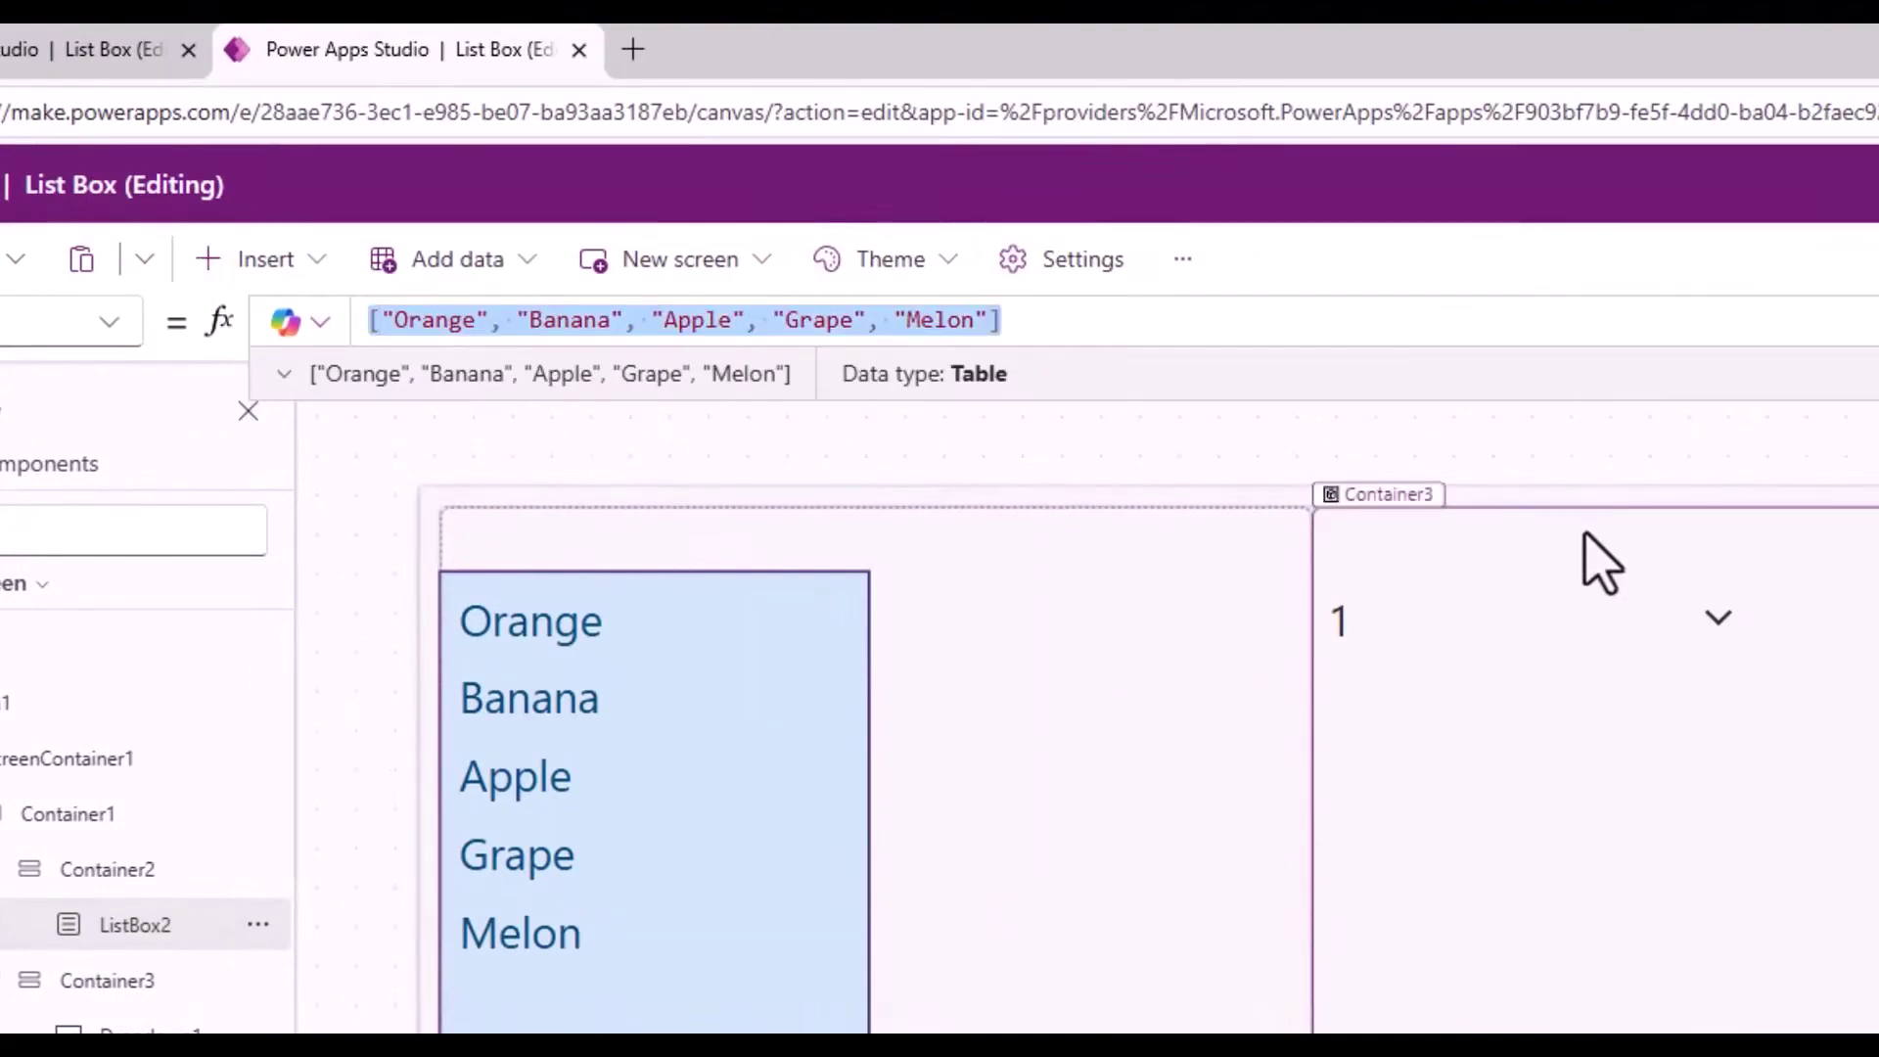
{"action": "left_click", "coordinate": [1551, 639]}
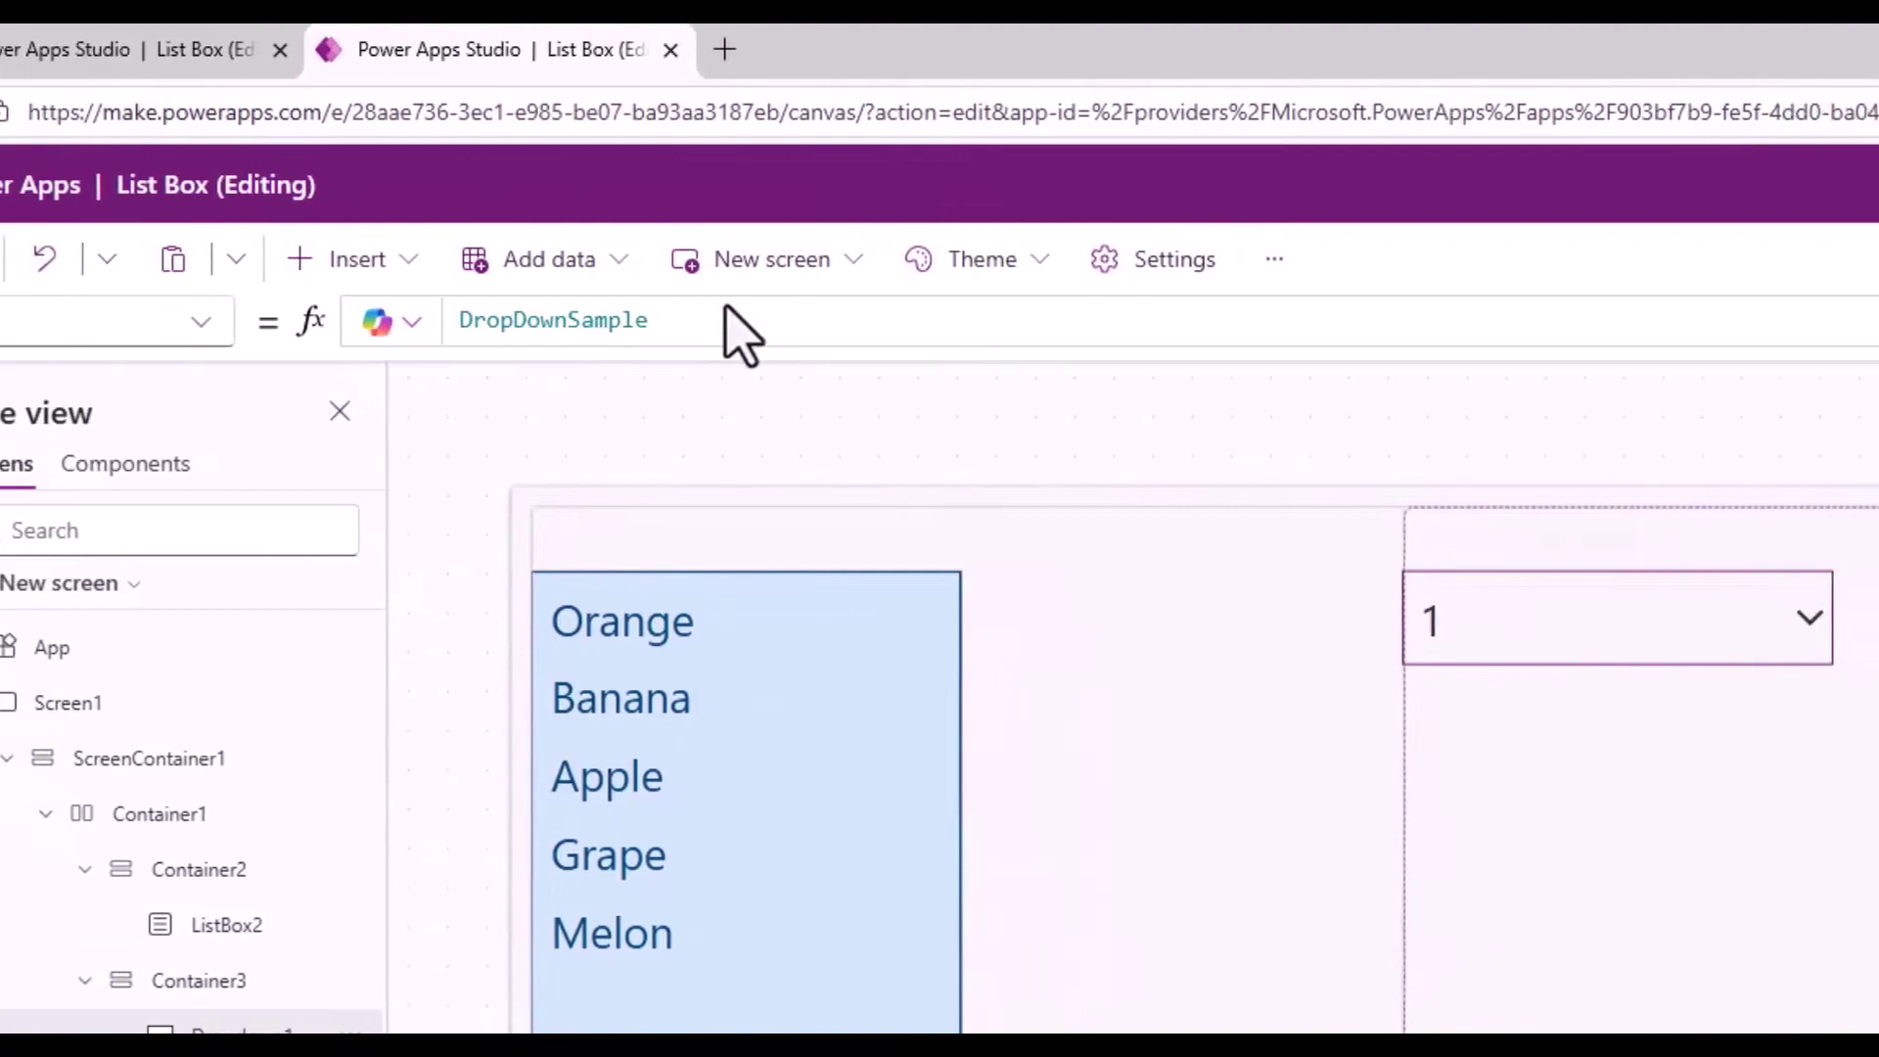
{"action": "left_click", "coordinate": [717, 323]}
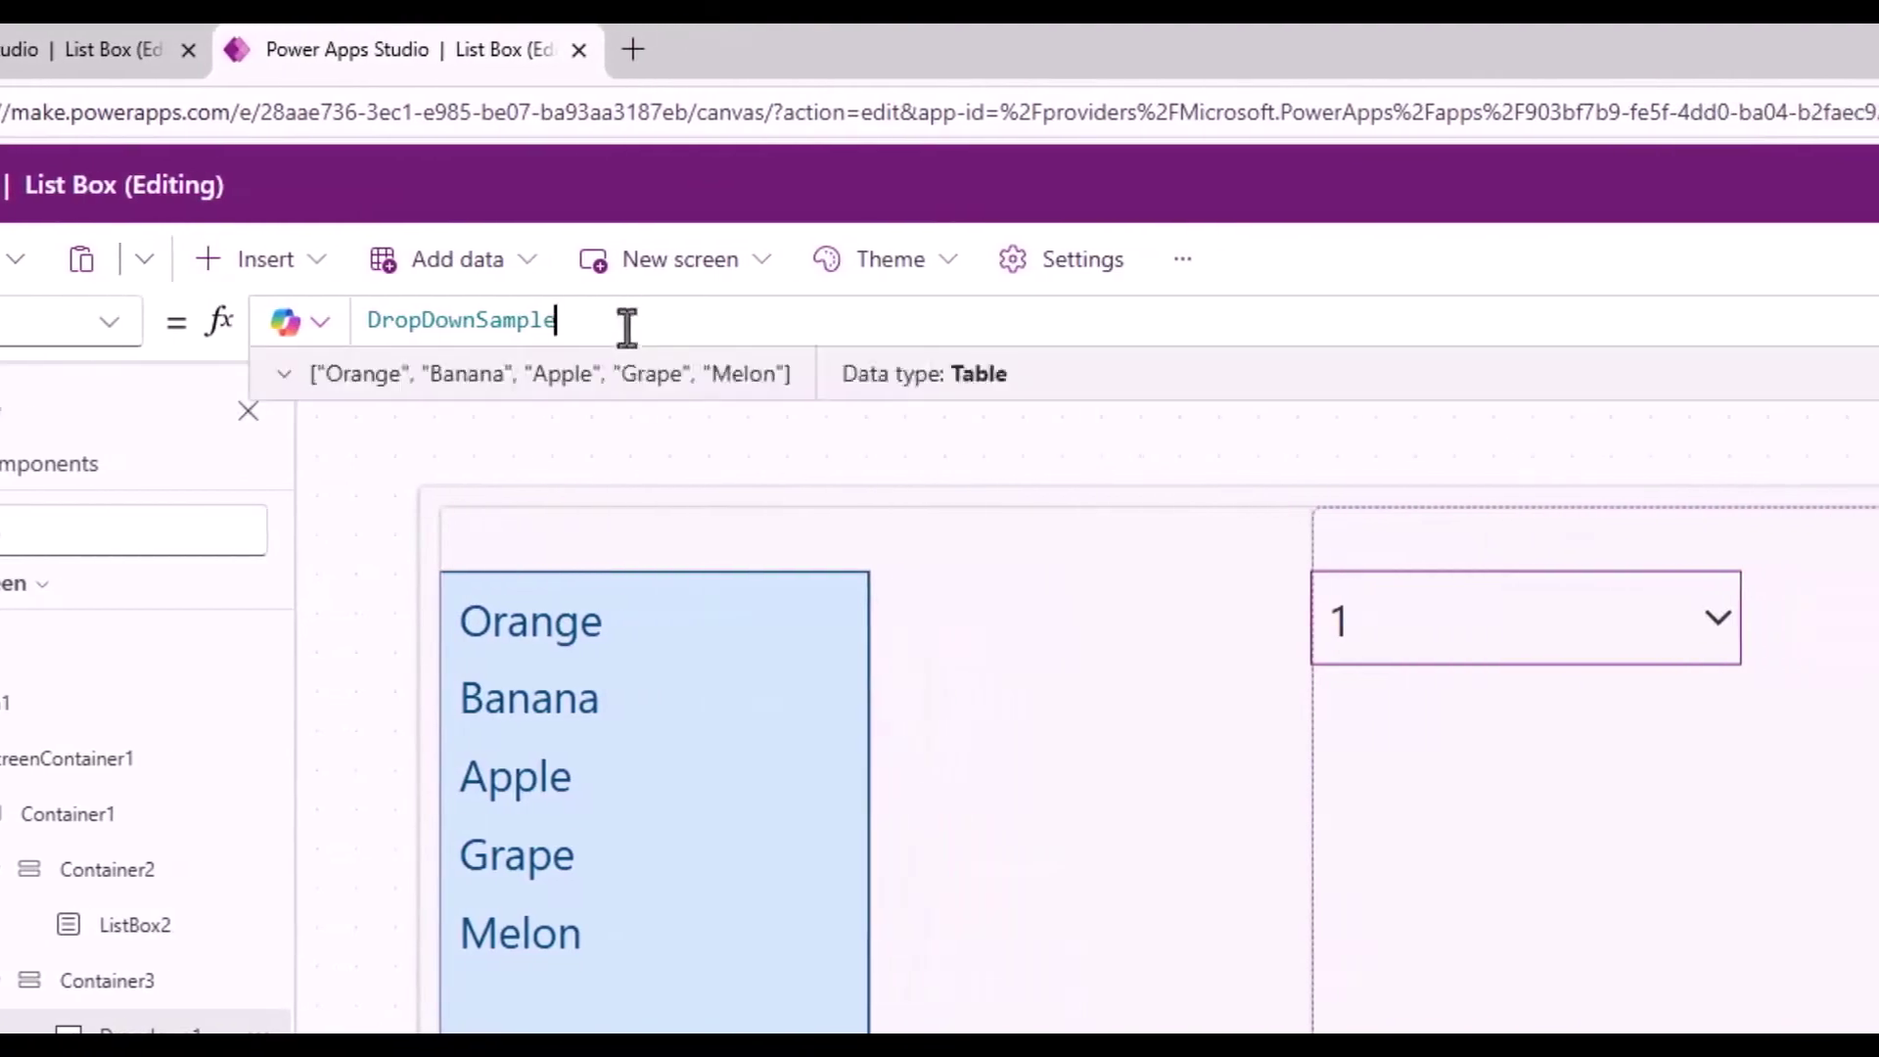
{"action": "key", "text": "ctrl+a"}
{"action": "key", "text": "ctrl+v"}
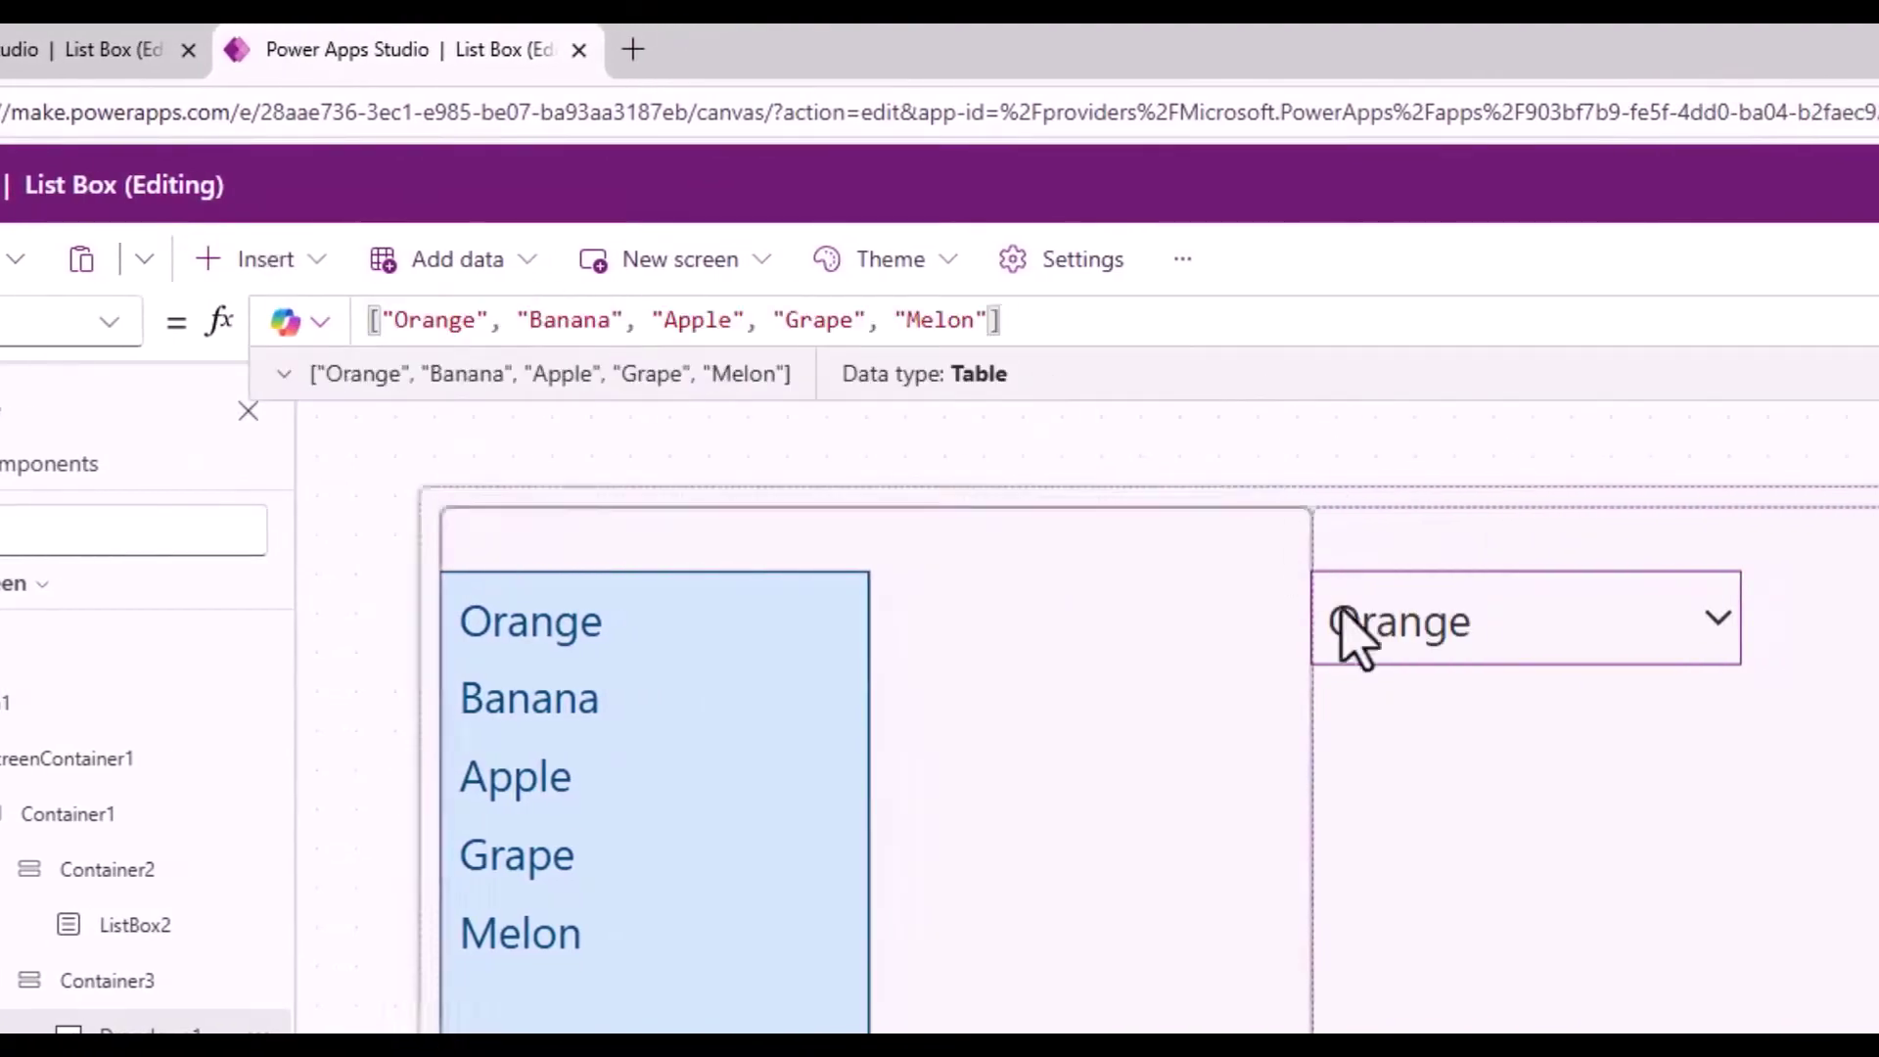
Preview the app, test the drop down by choosing Apple and reopening its list, and close the preview.
{"action": "left_click", "coordinate": [1628, 881]}
{"action": "left_click", "coordinate": [1546, 663]}
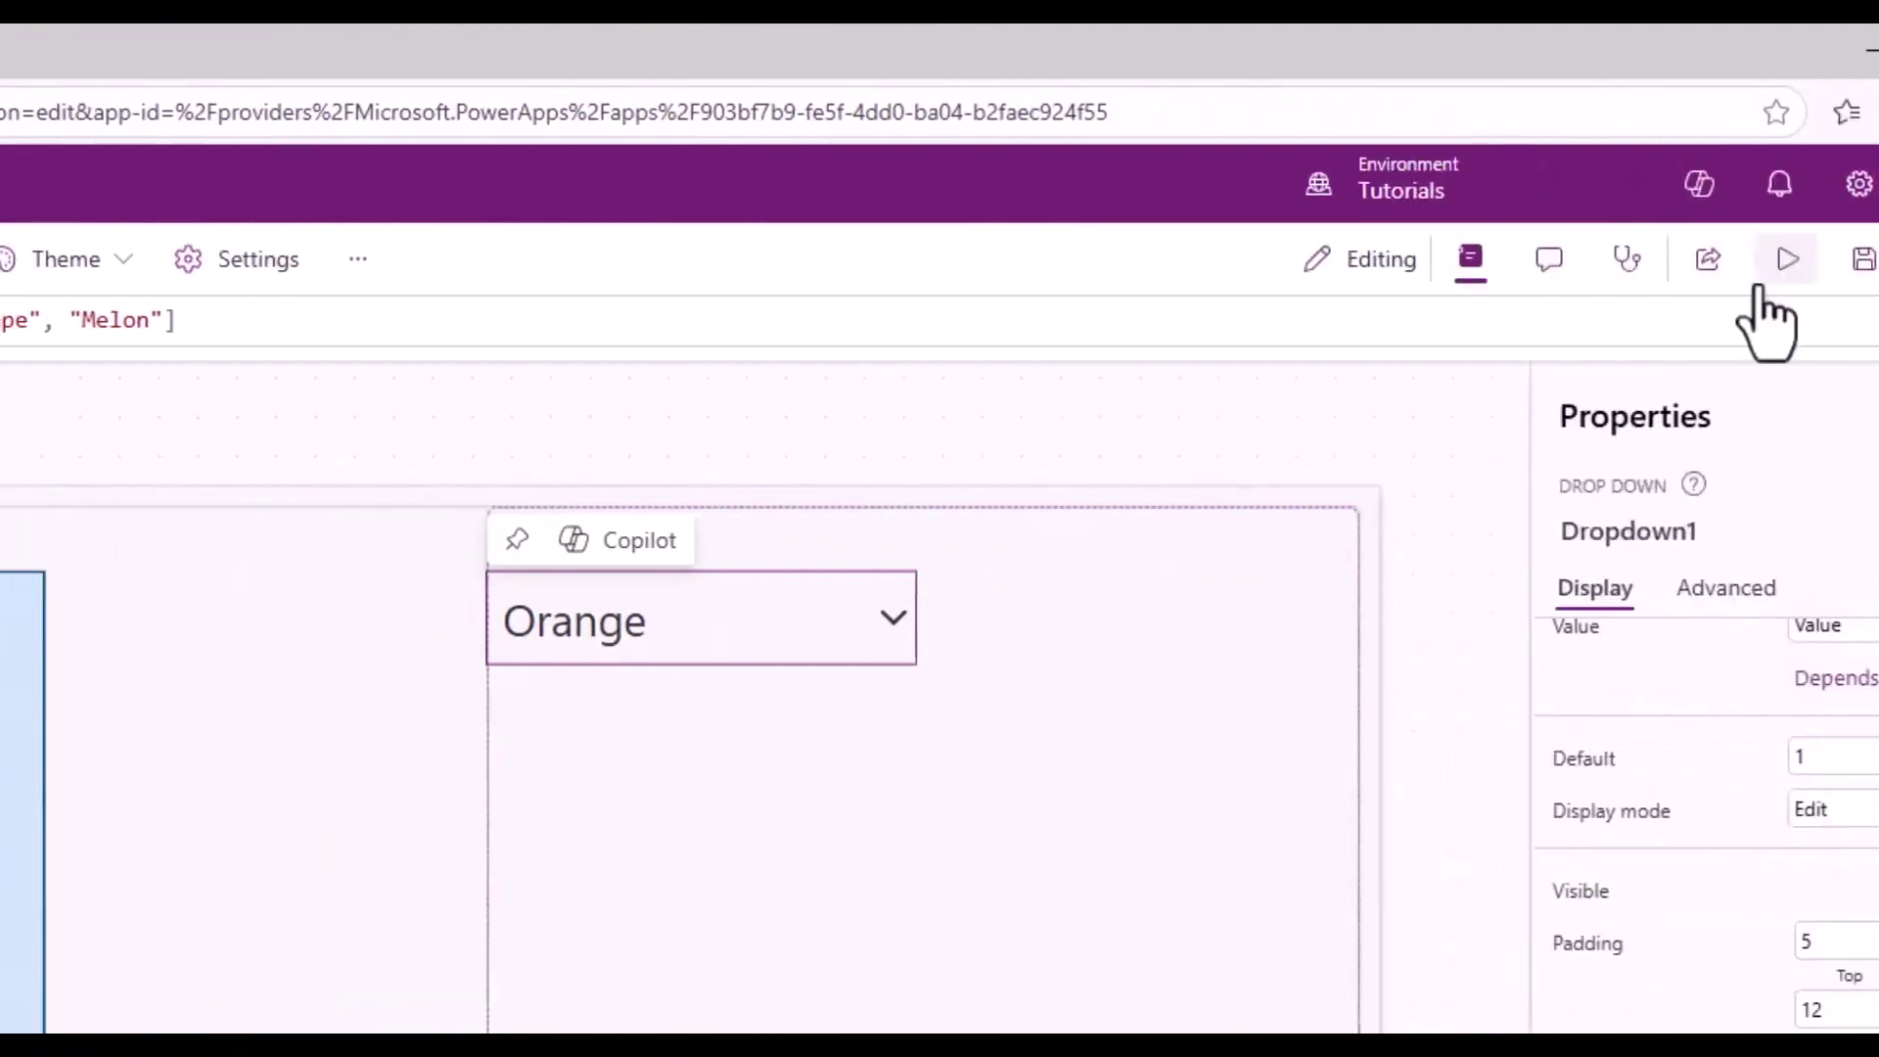
{"action": "left_click", "coordinate": [1788, 258]}
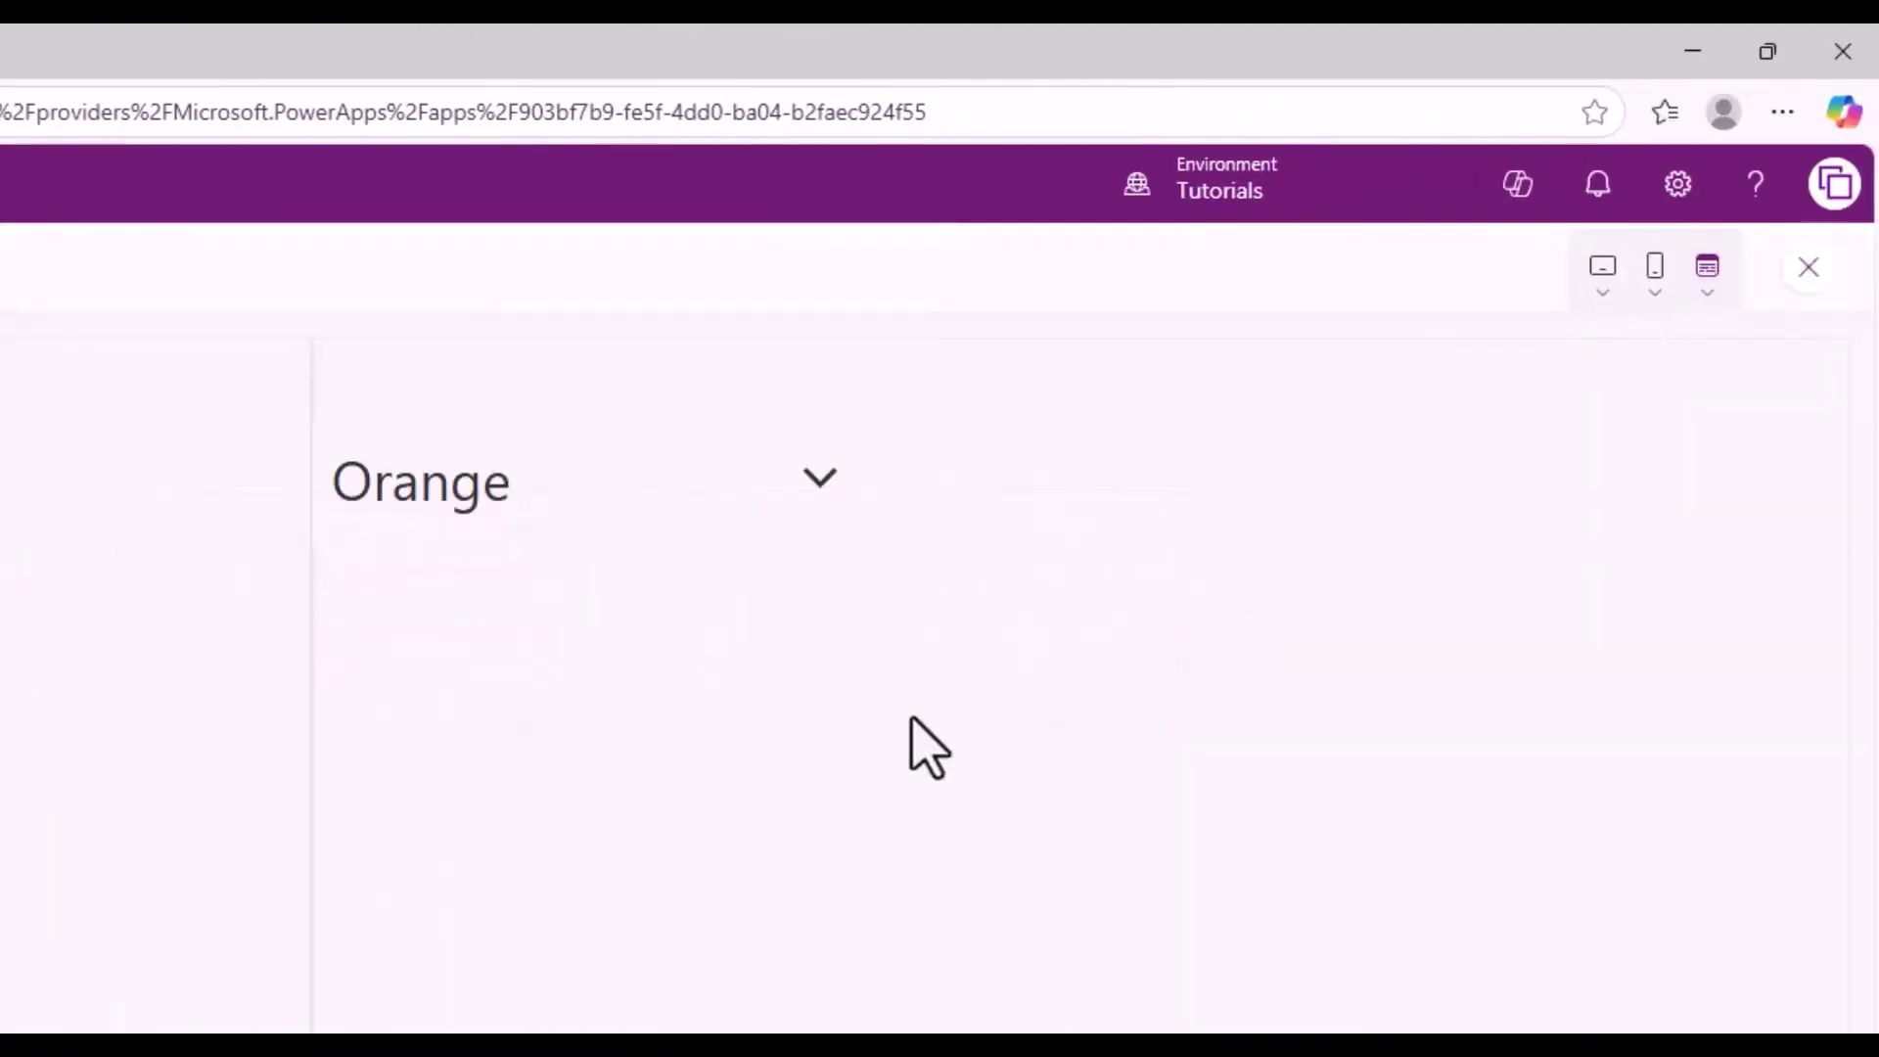
{"action": "left_click", "coordinate": [714, 504]}
{"action": "left_click", "coordinate": [729, 523]}
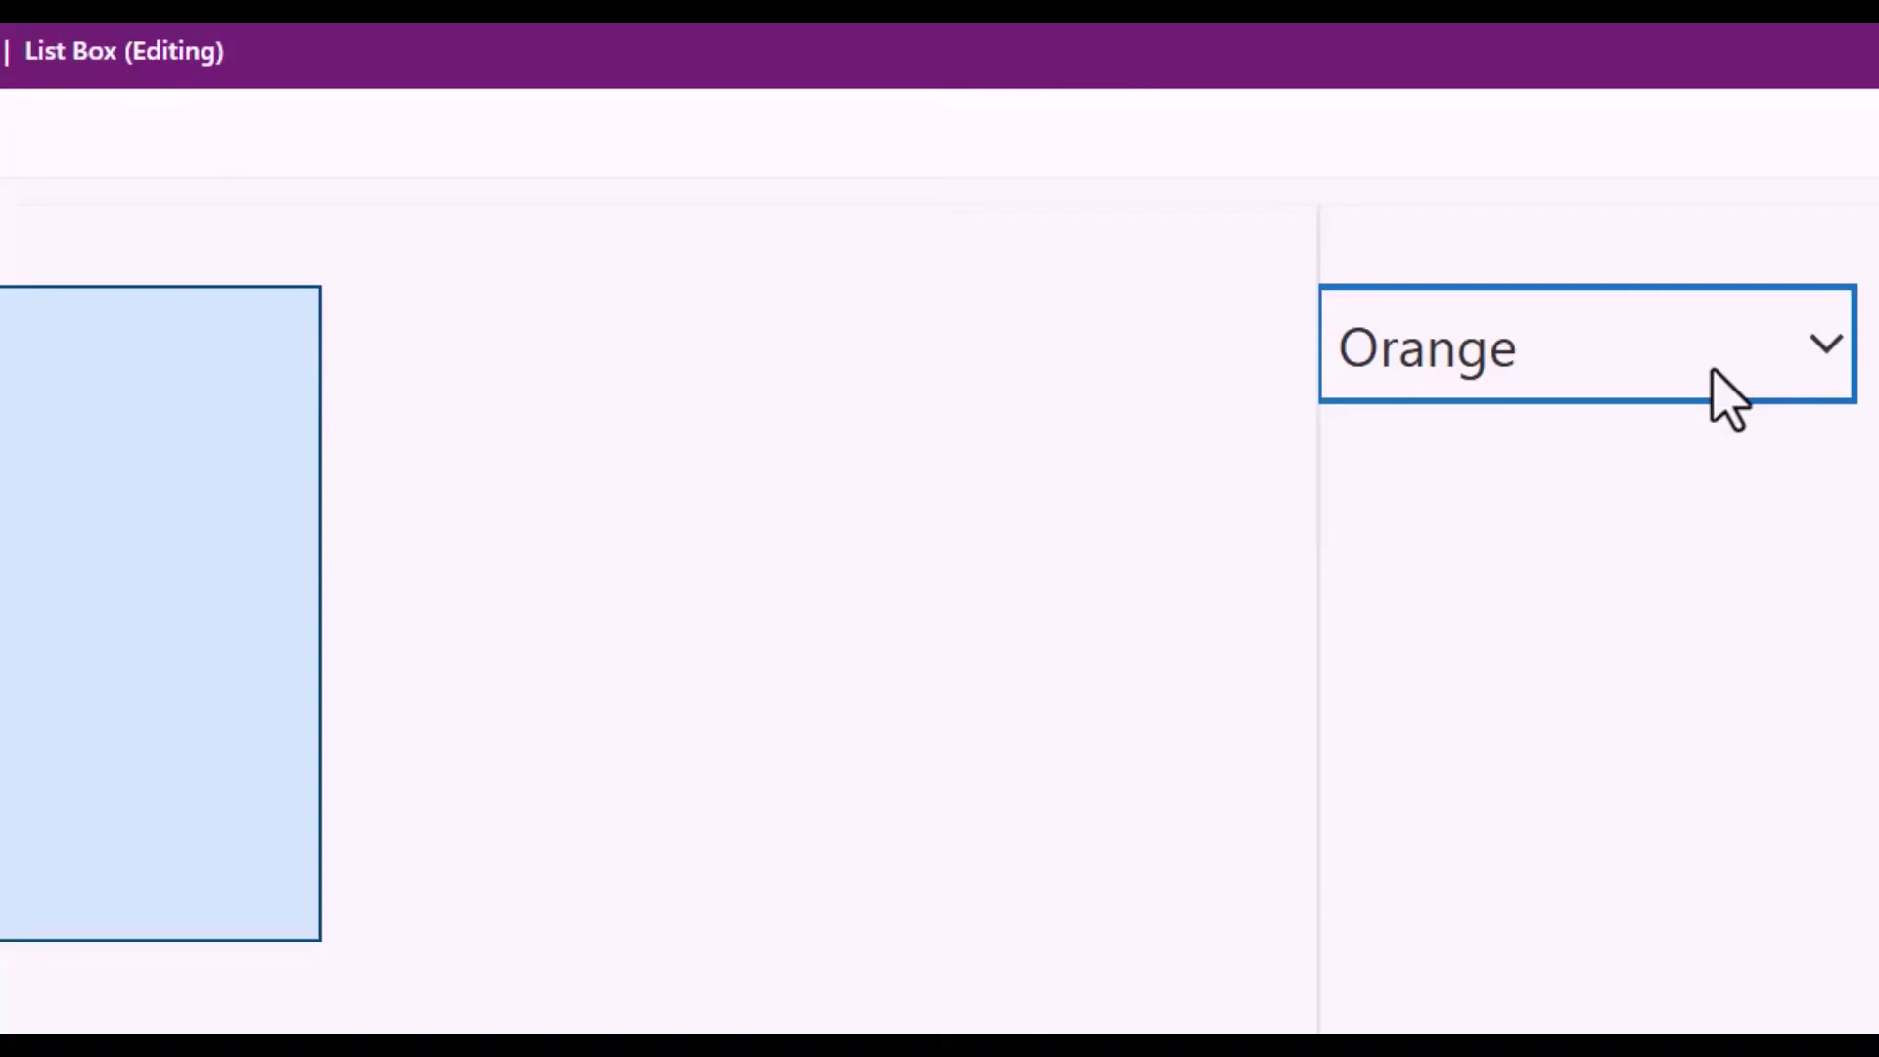
{"action": "left_click", "coordinate": [1714, 371]}
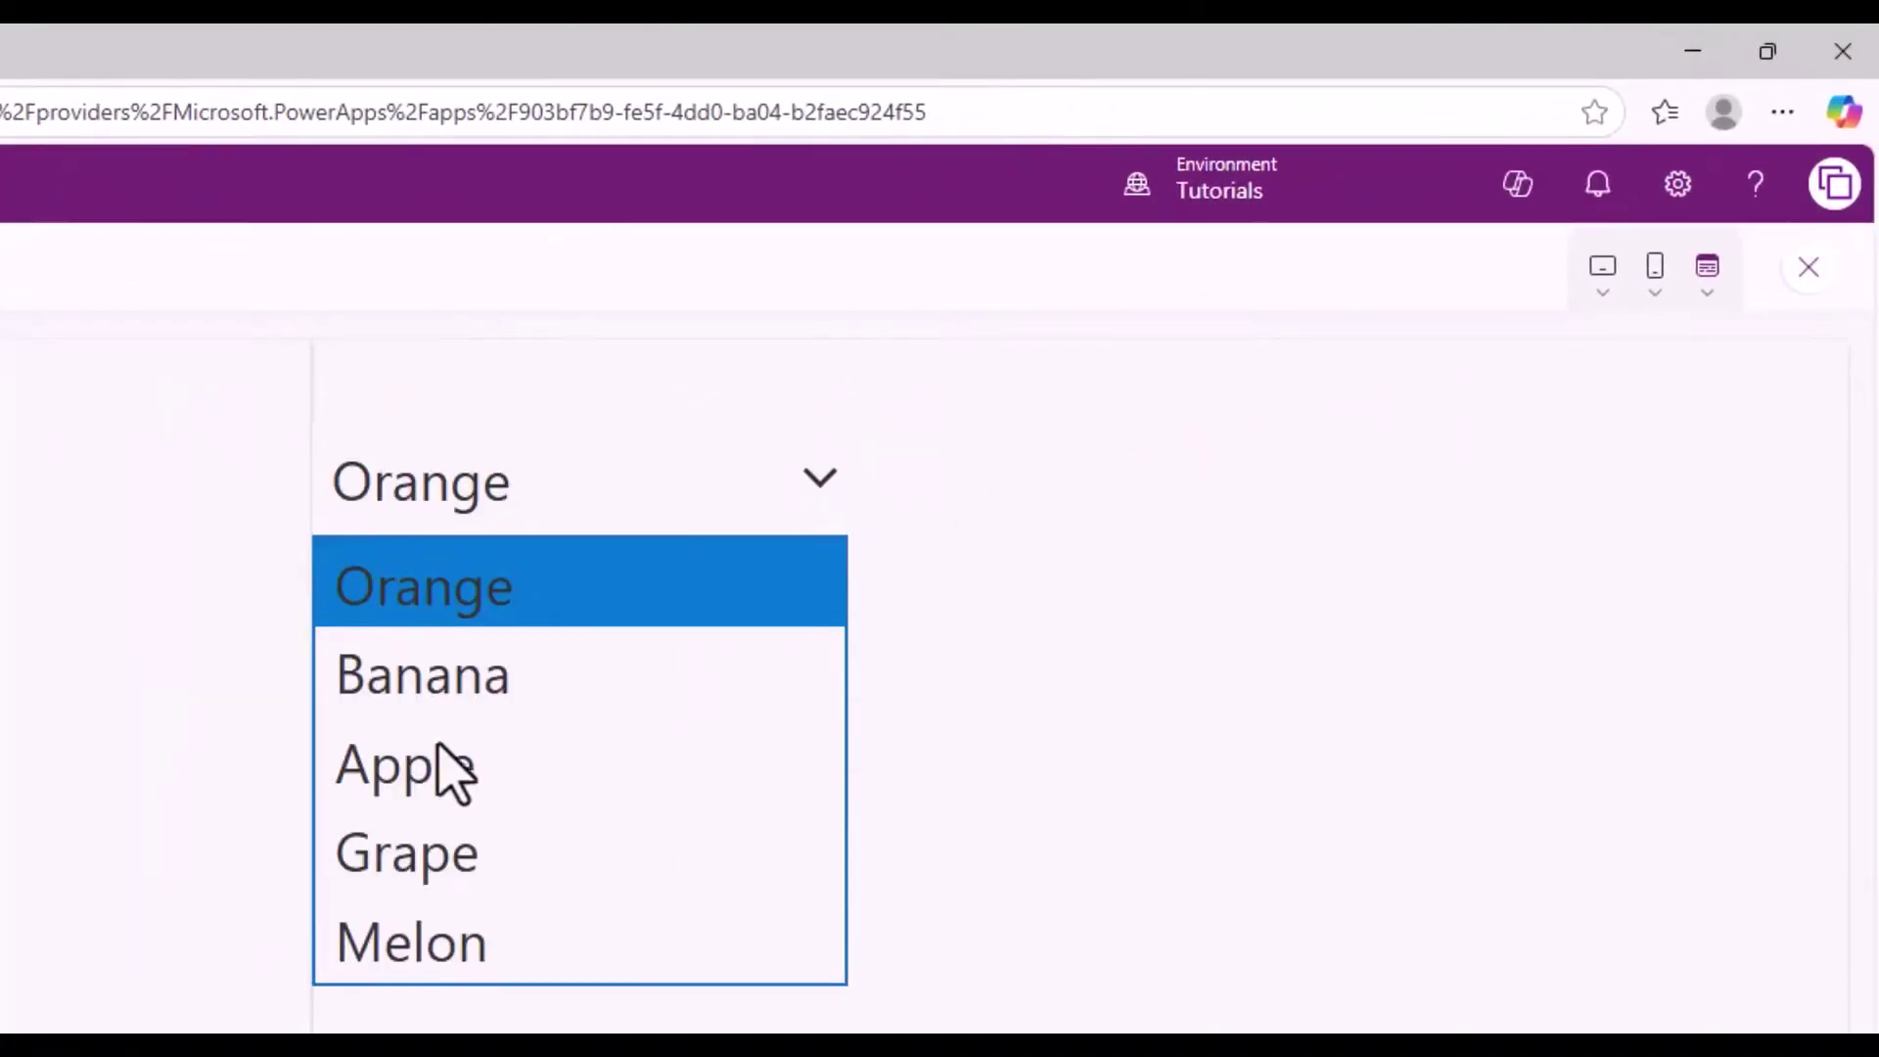
{"action": "left_click", "coordinate": [405, 773]}
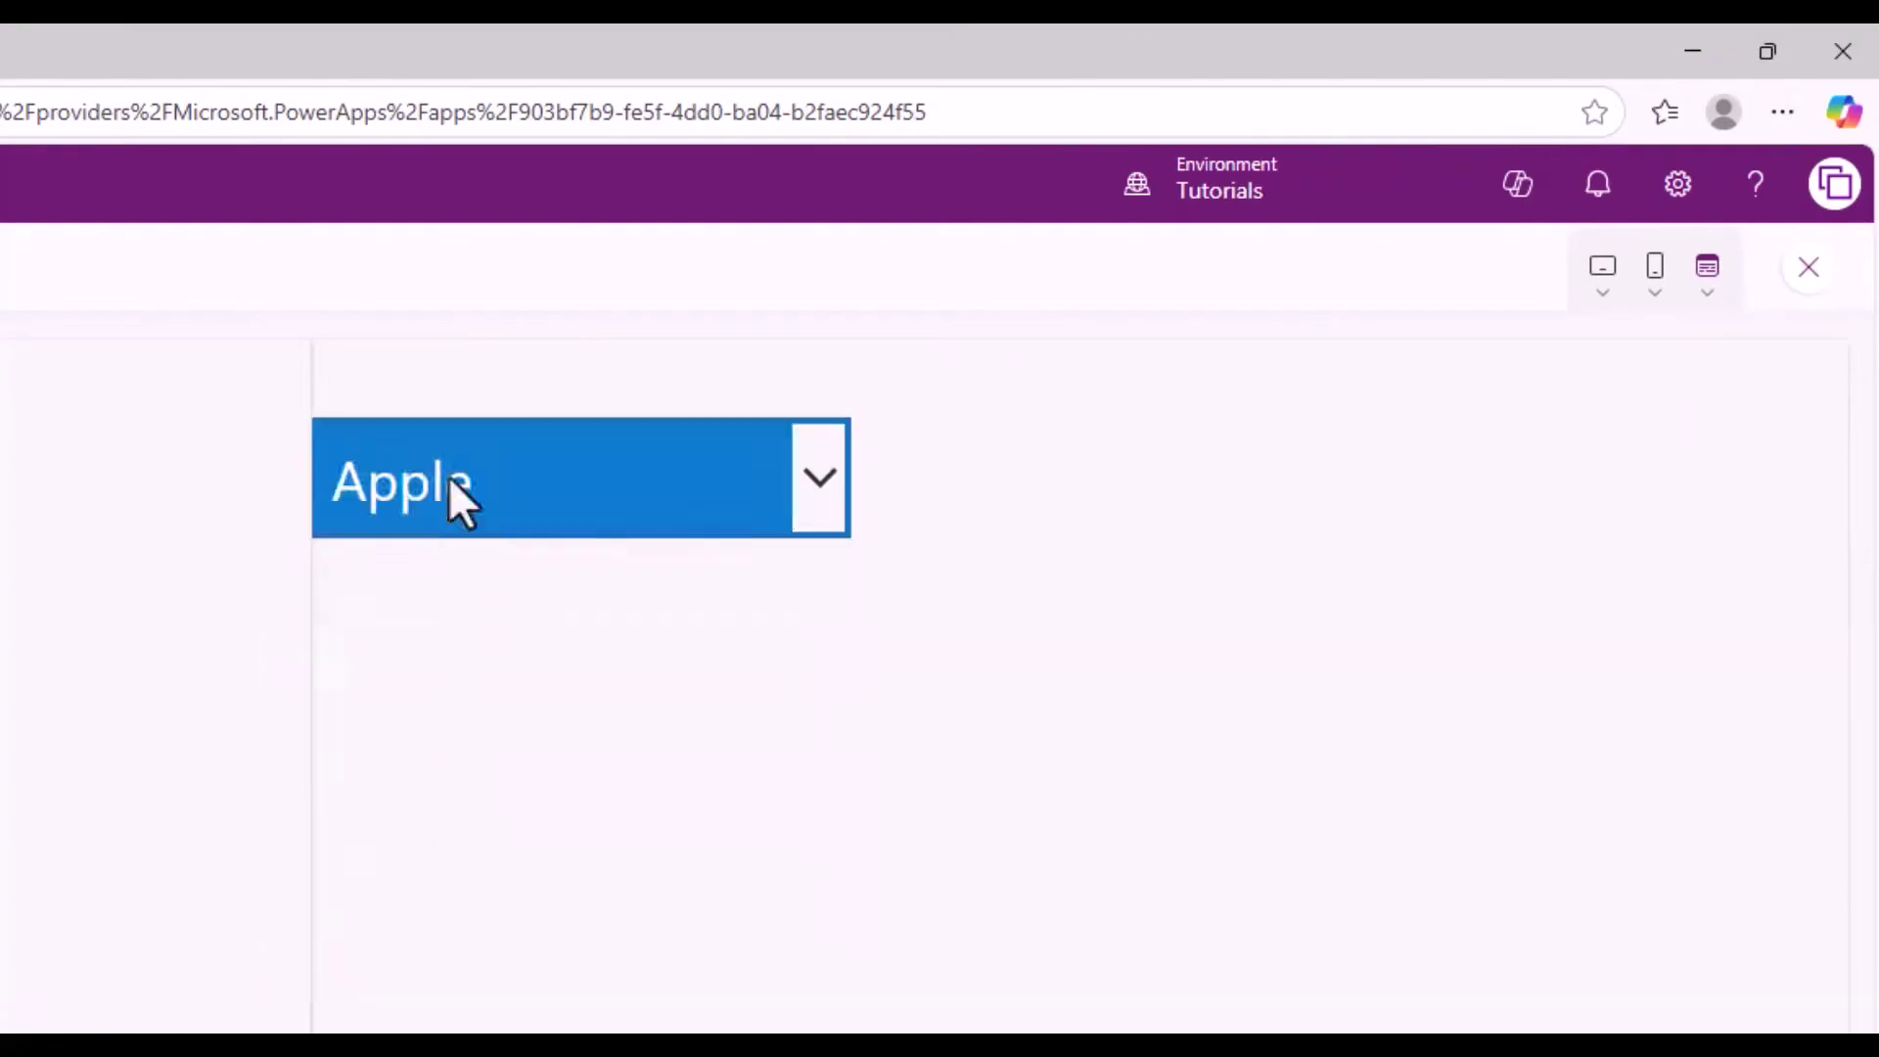
{"action": "left_click", "coordinate": [450, 479]}
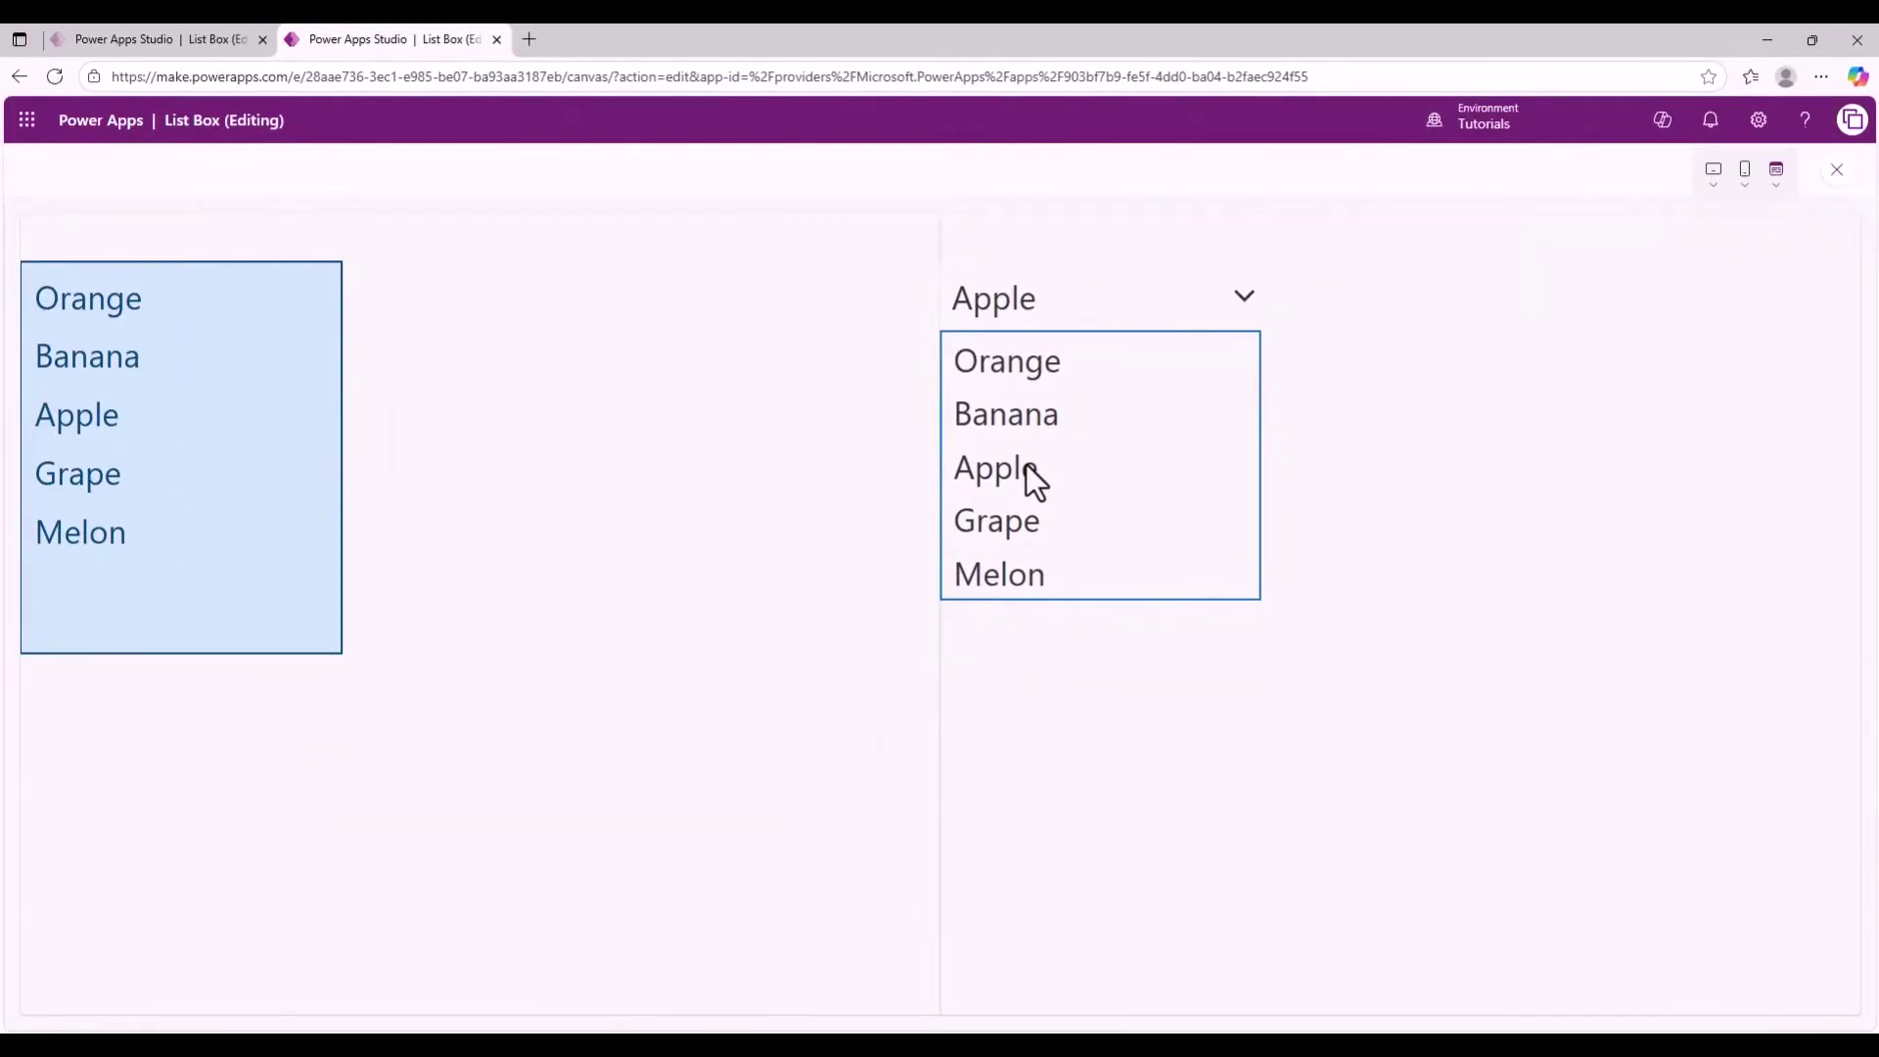
{"action": "left_click", "coordinate": [1026, 464]}
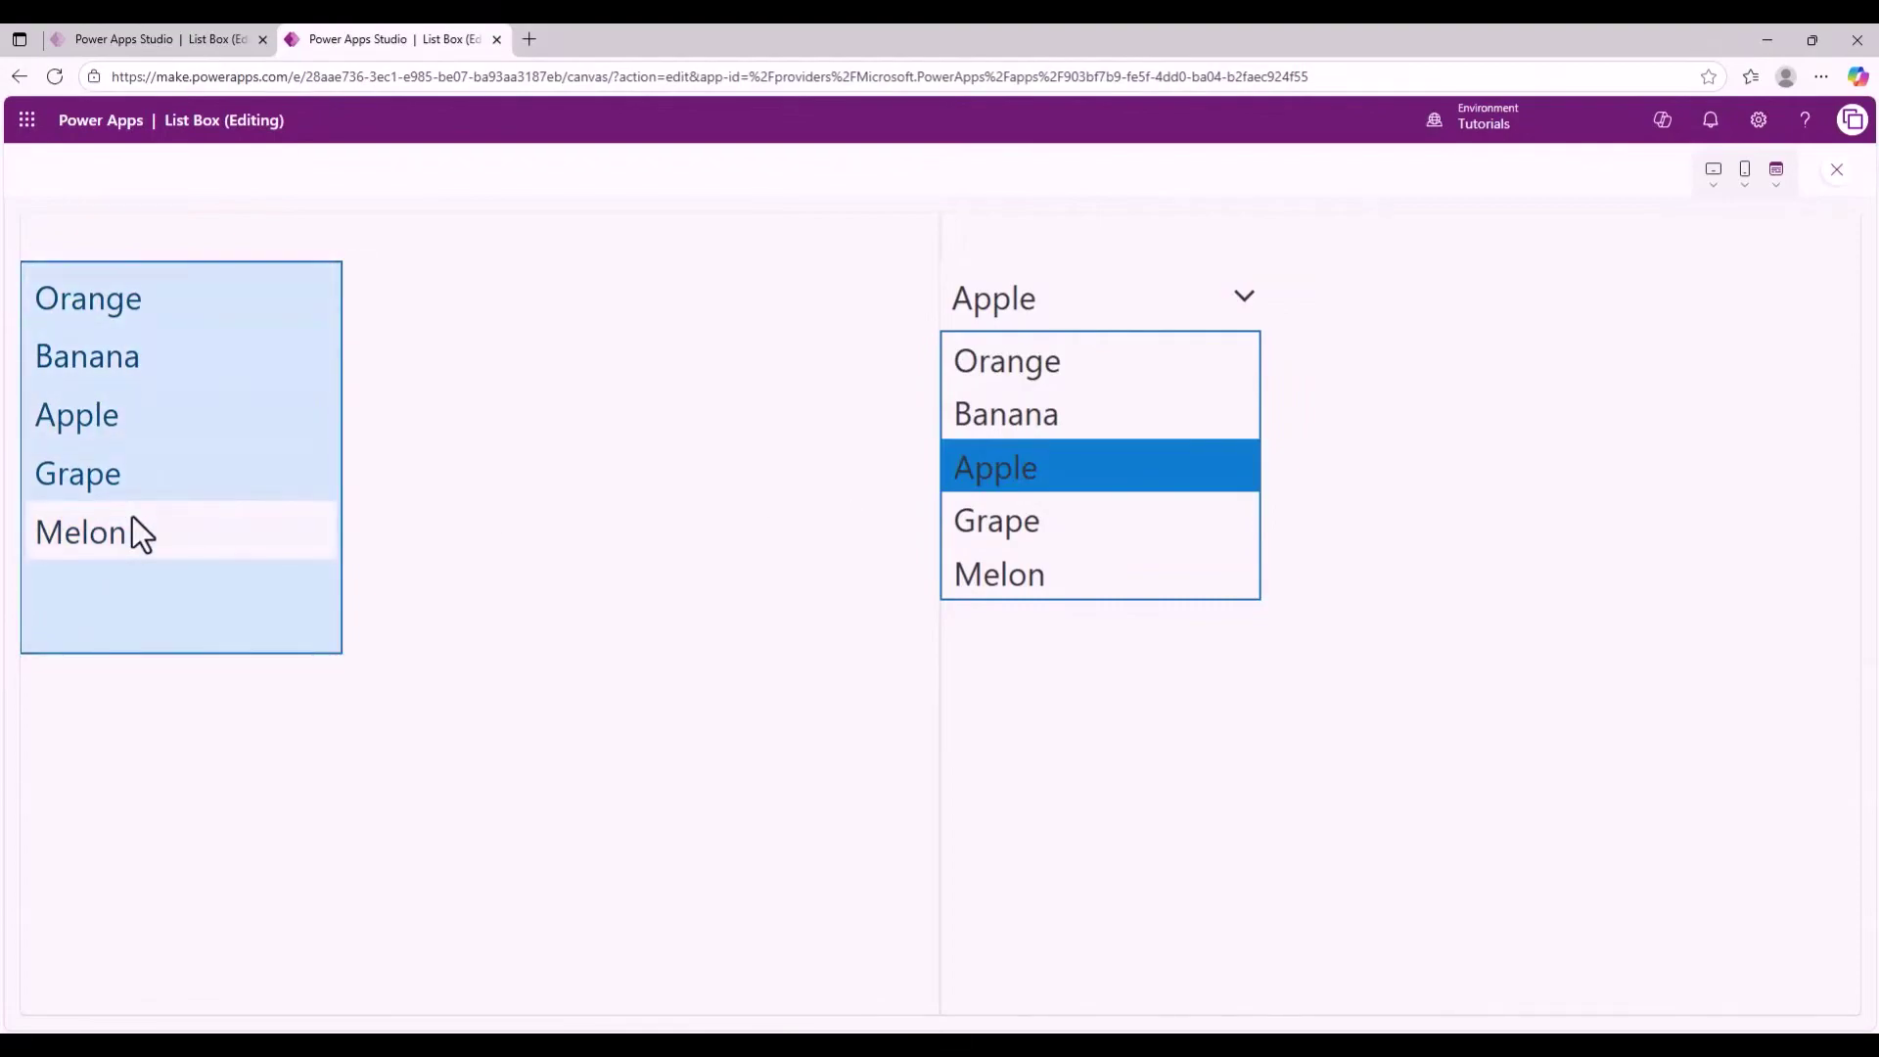
{"action": "key", "text": "Escape"}
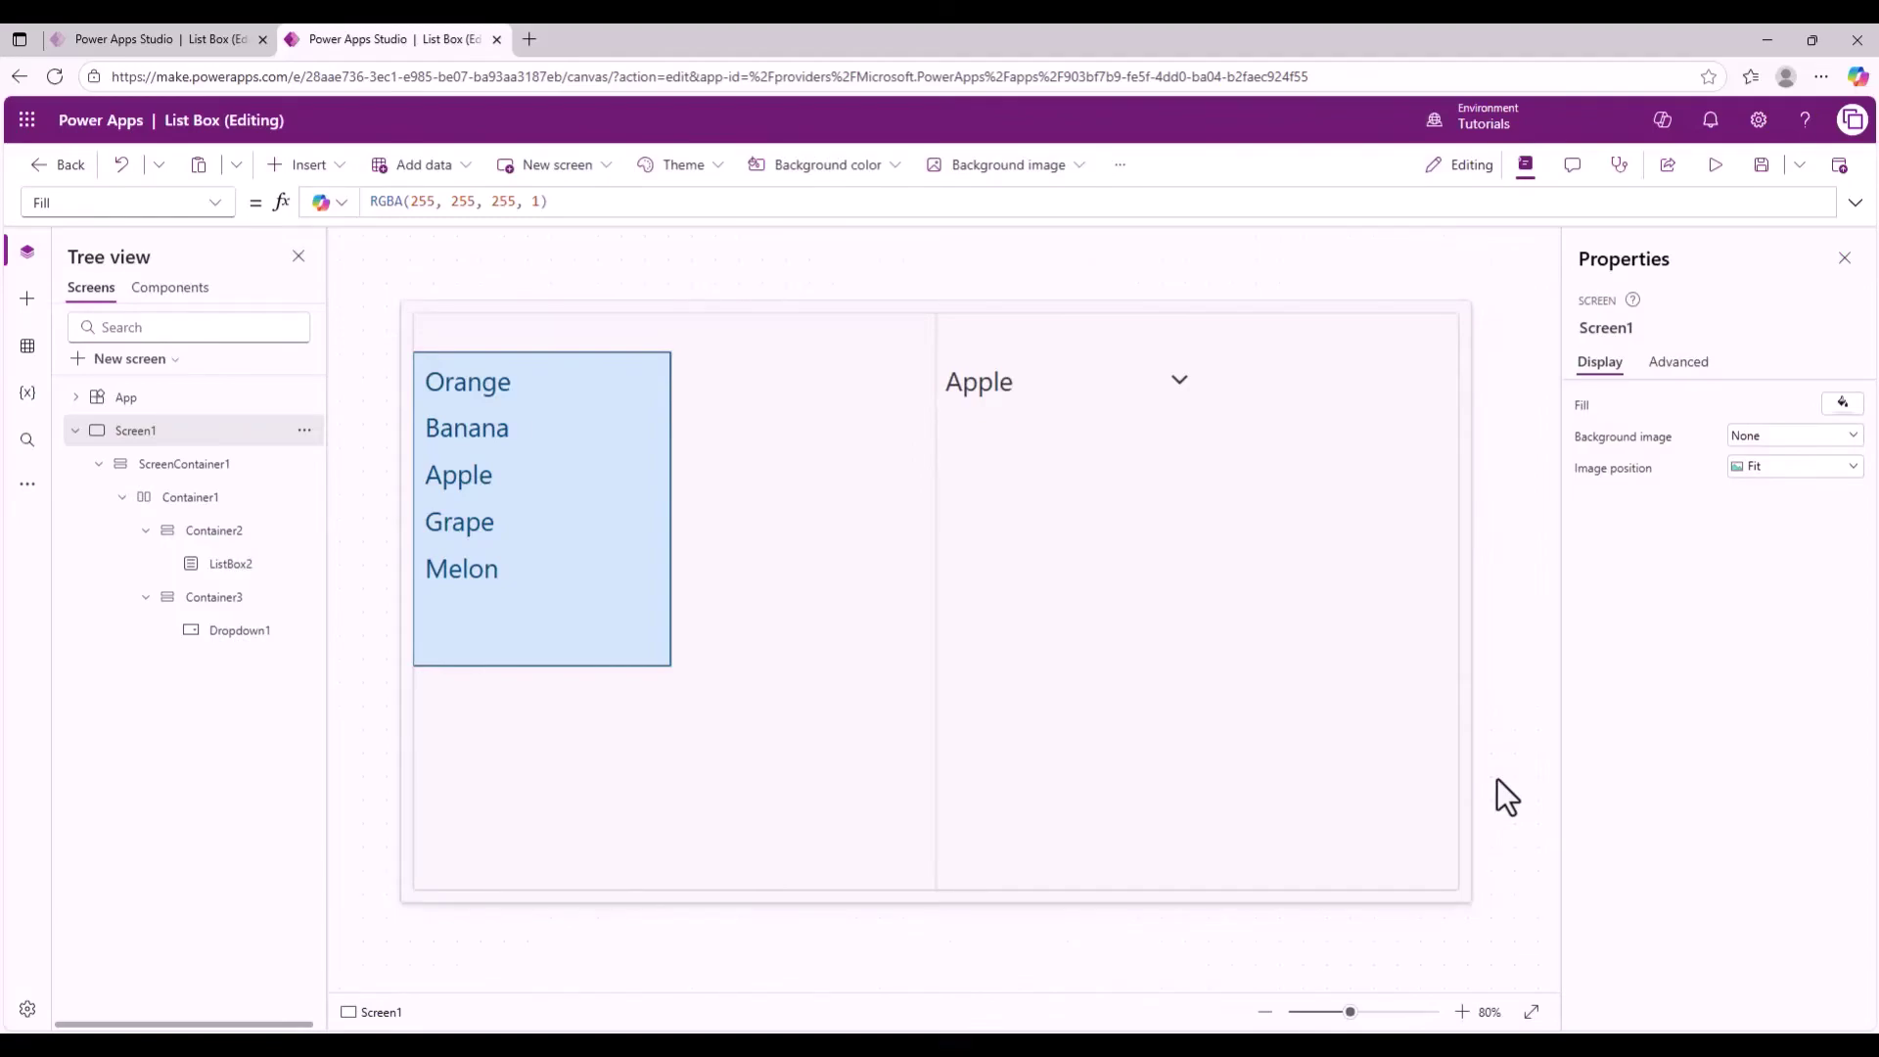
Delete the drop down from Container3 and insert a Radio control in its place.
{"action": "left_click", "coordinate": [1047, 390]}
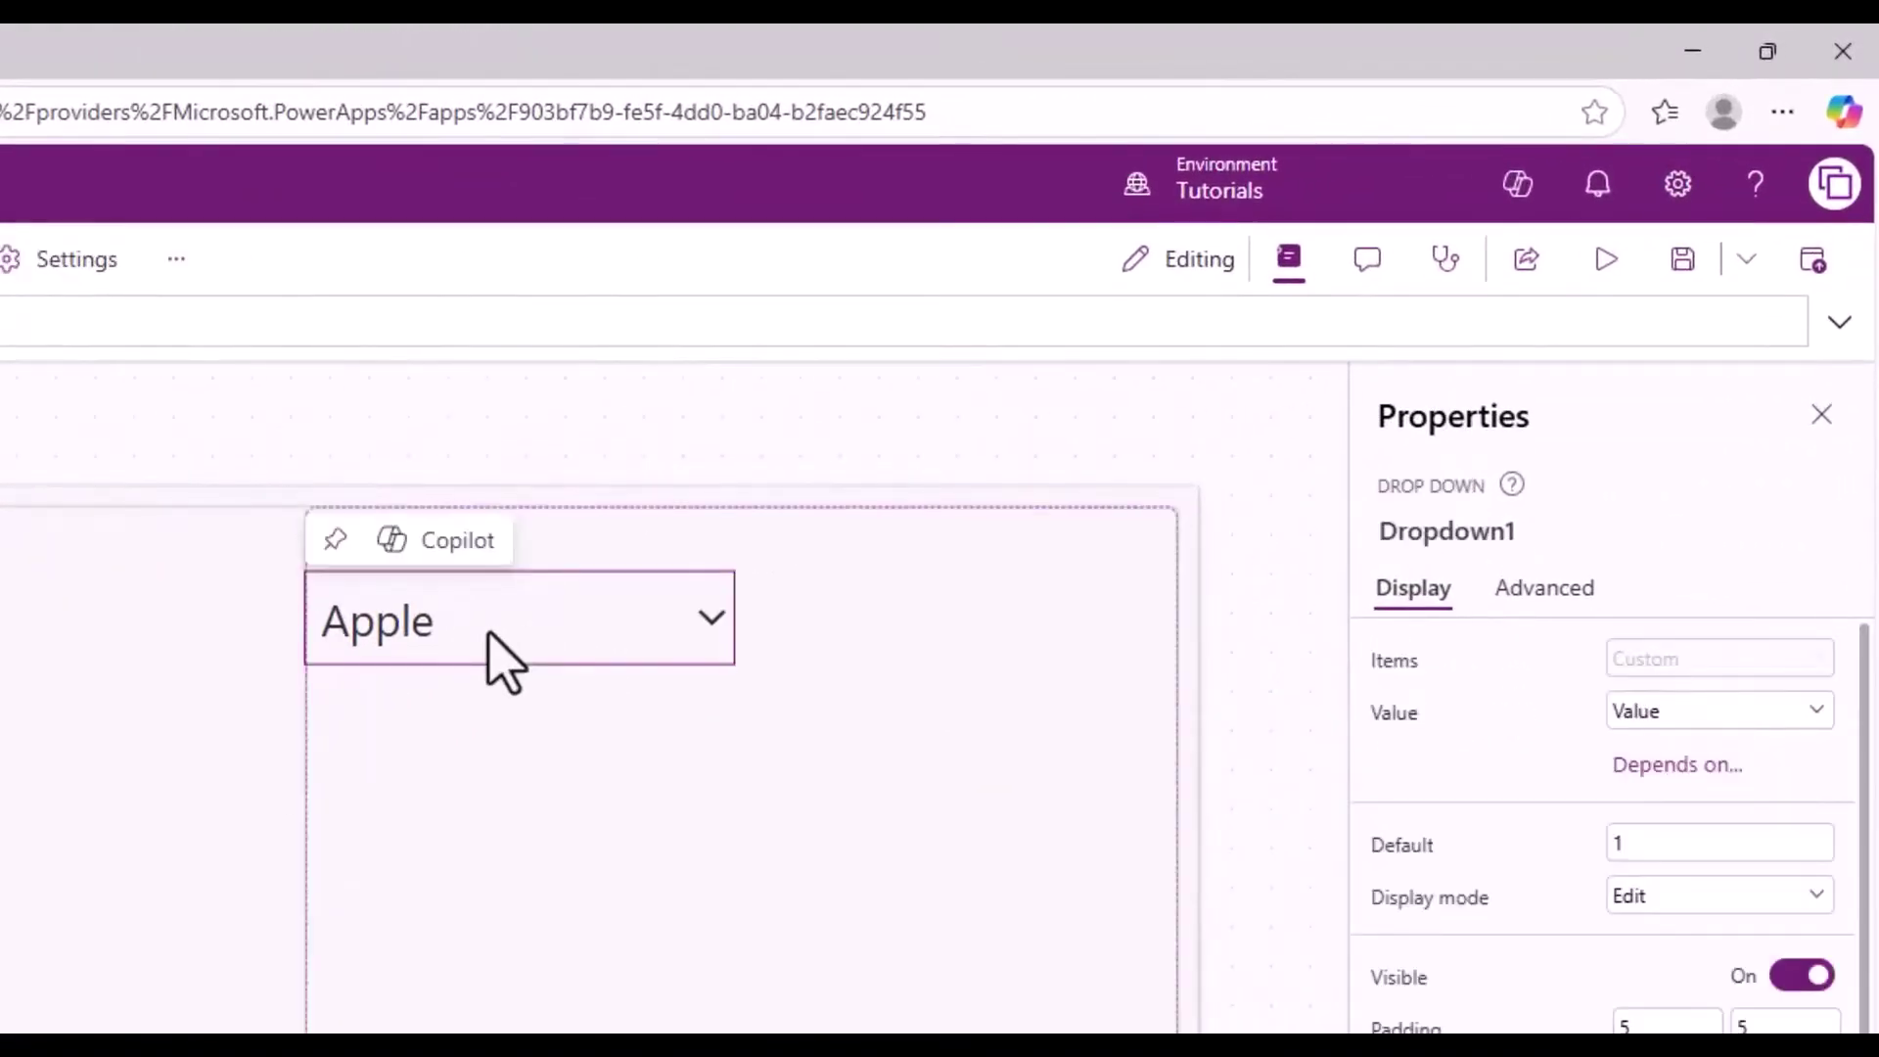
{"action": "key", "text": "Delete"}
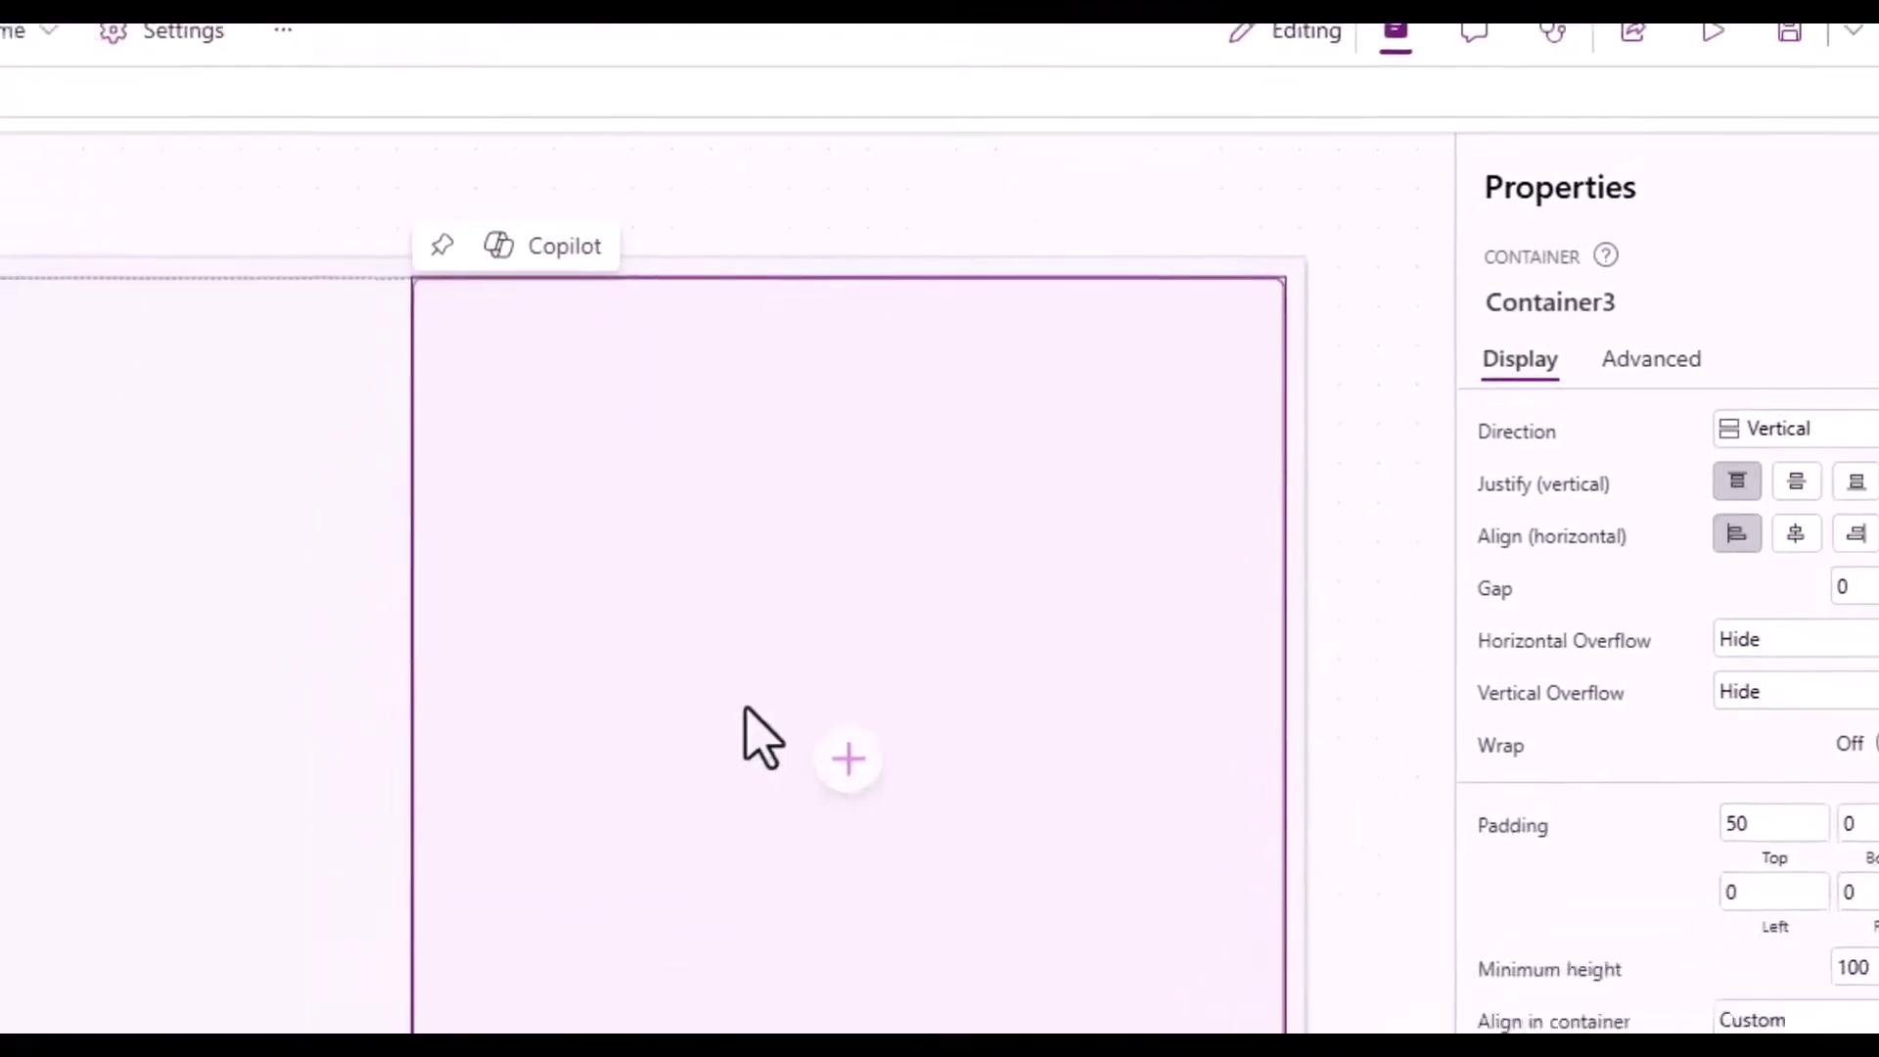
{"action": "left_click", "coordinate": [742, 987]}
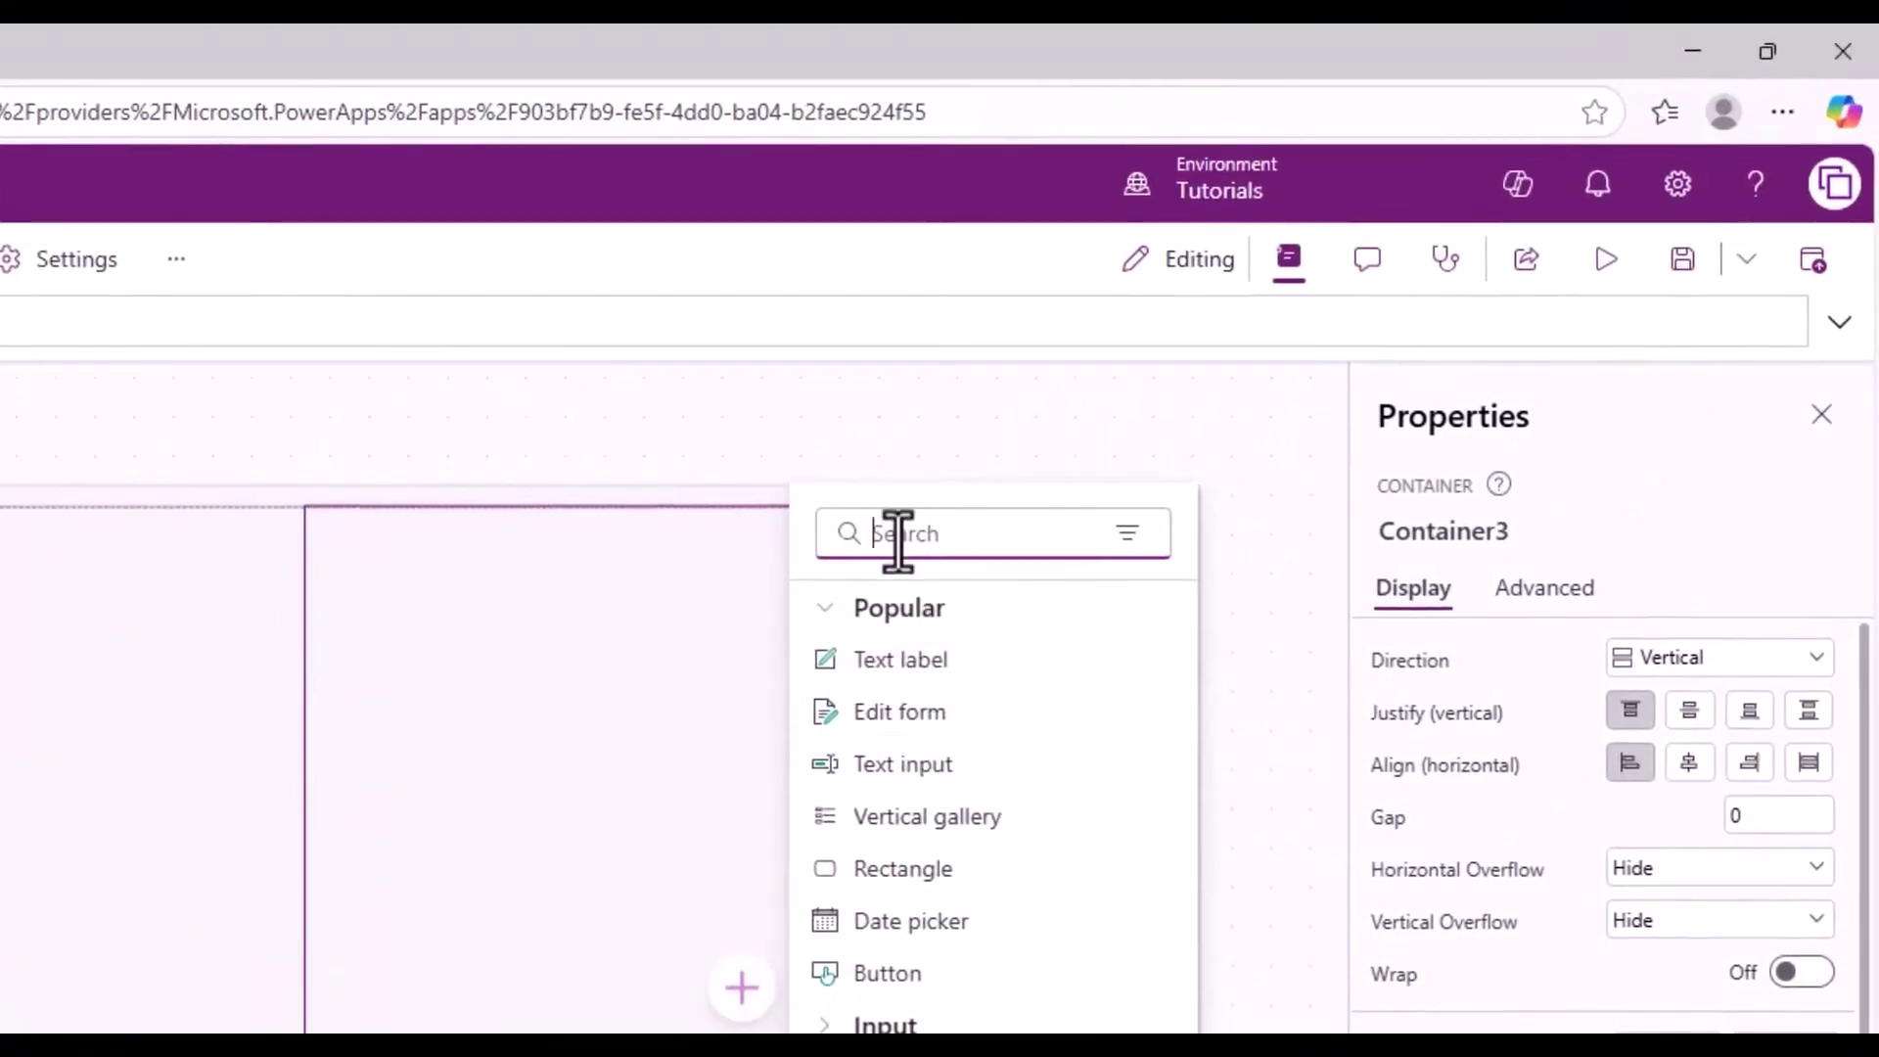
{"action": "type", "text": "radio"}
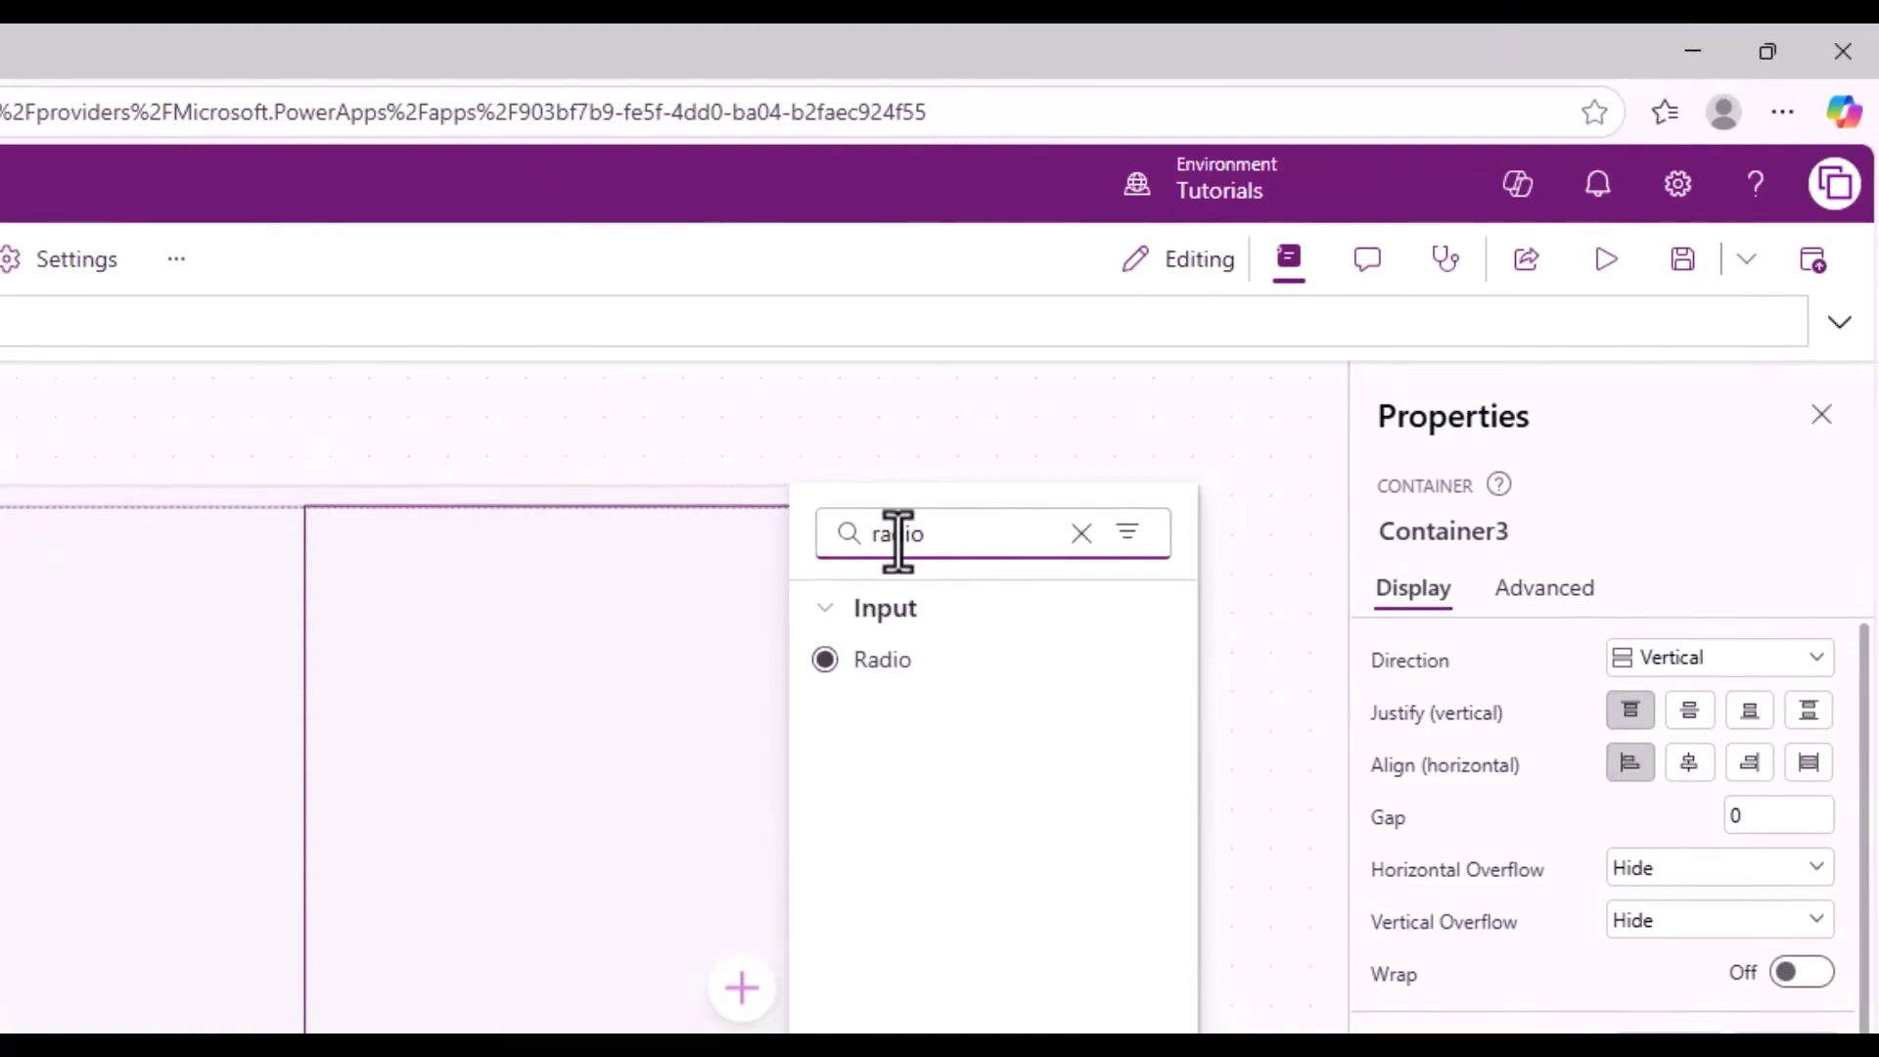
{"action": "left_click", "coordinate": [891, 666]}
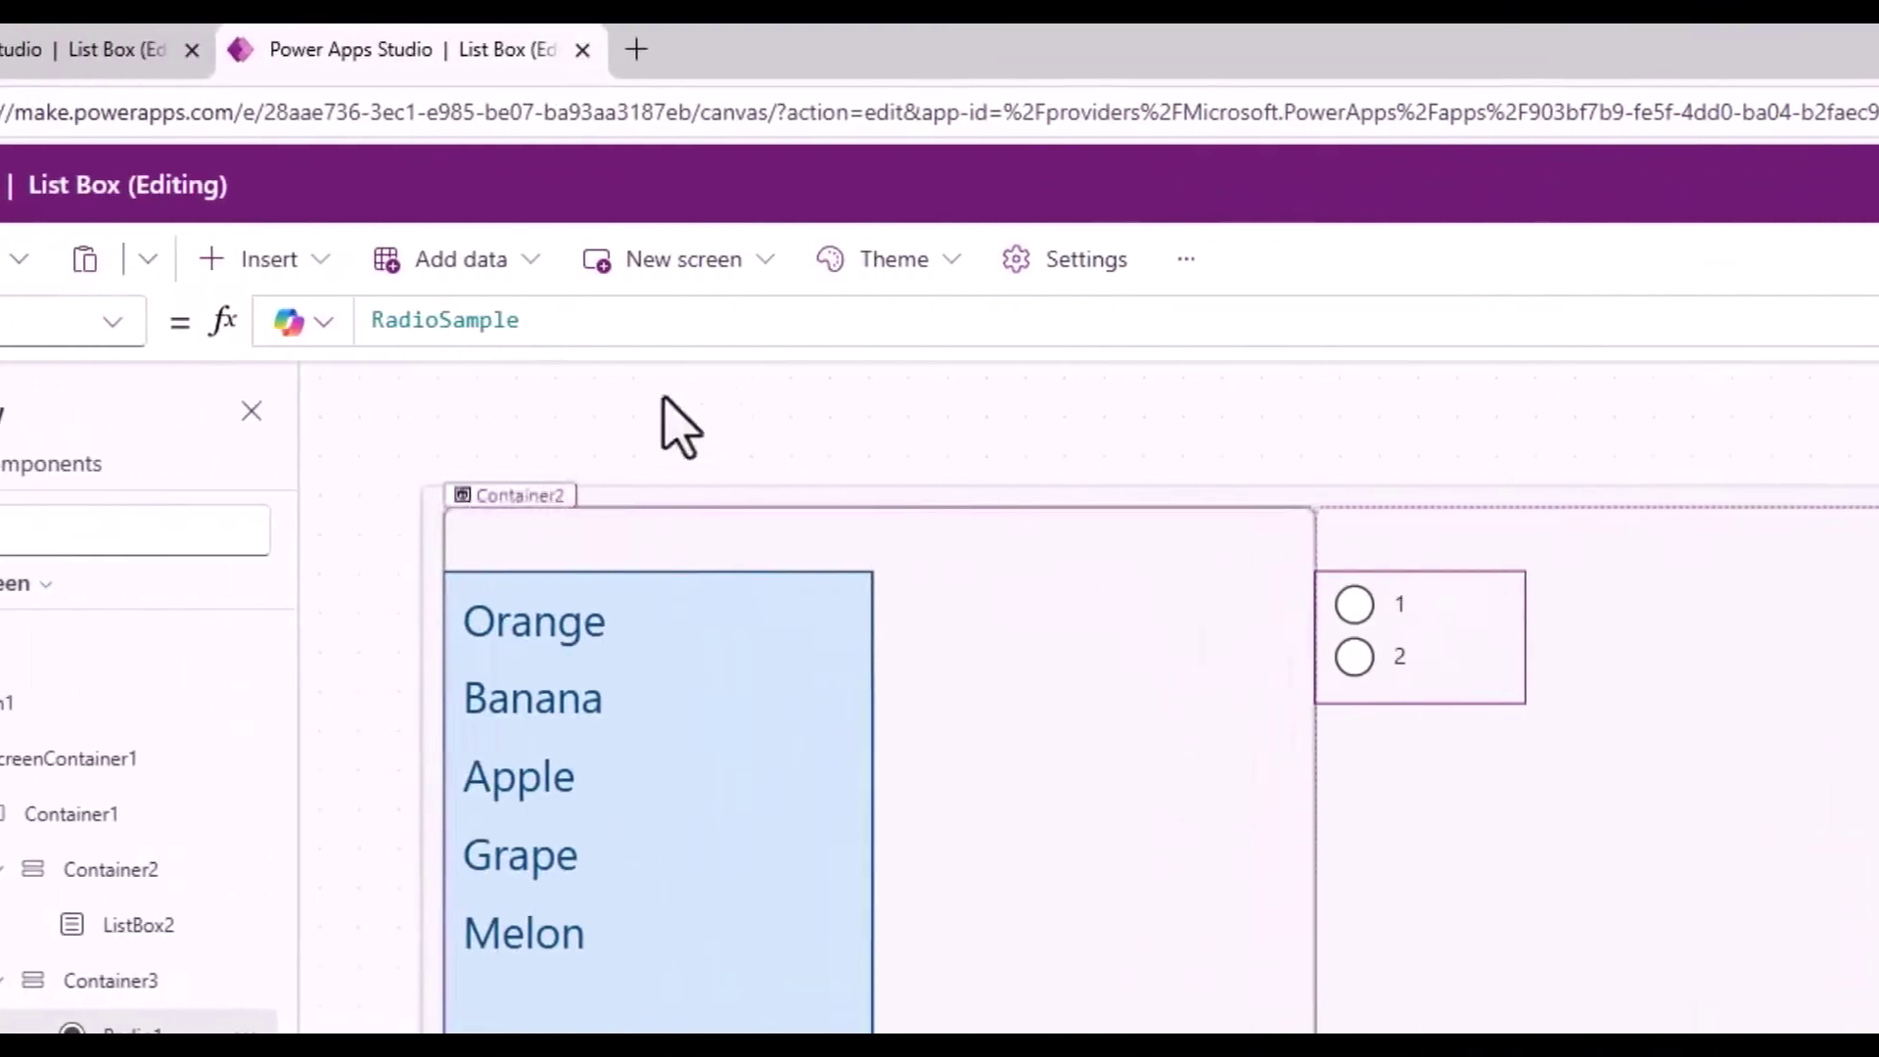
Replace the radio control's items with ["Orange", "Banana", "Apple", "Grape", "Melon"].
{"action": "left_click", "coordinate": [664, 323]}
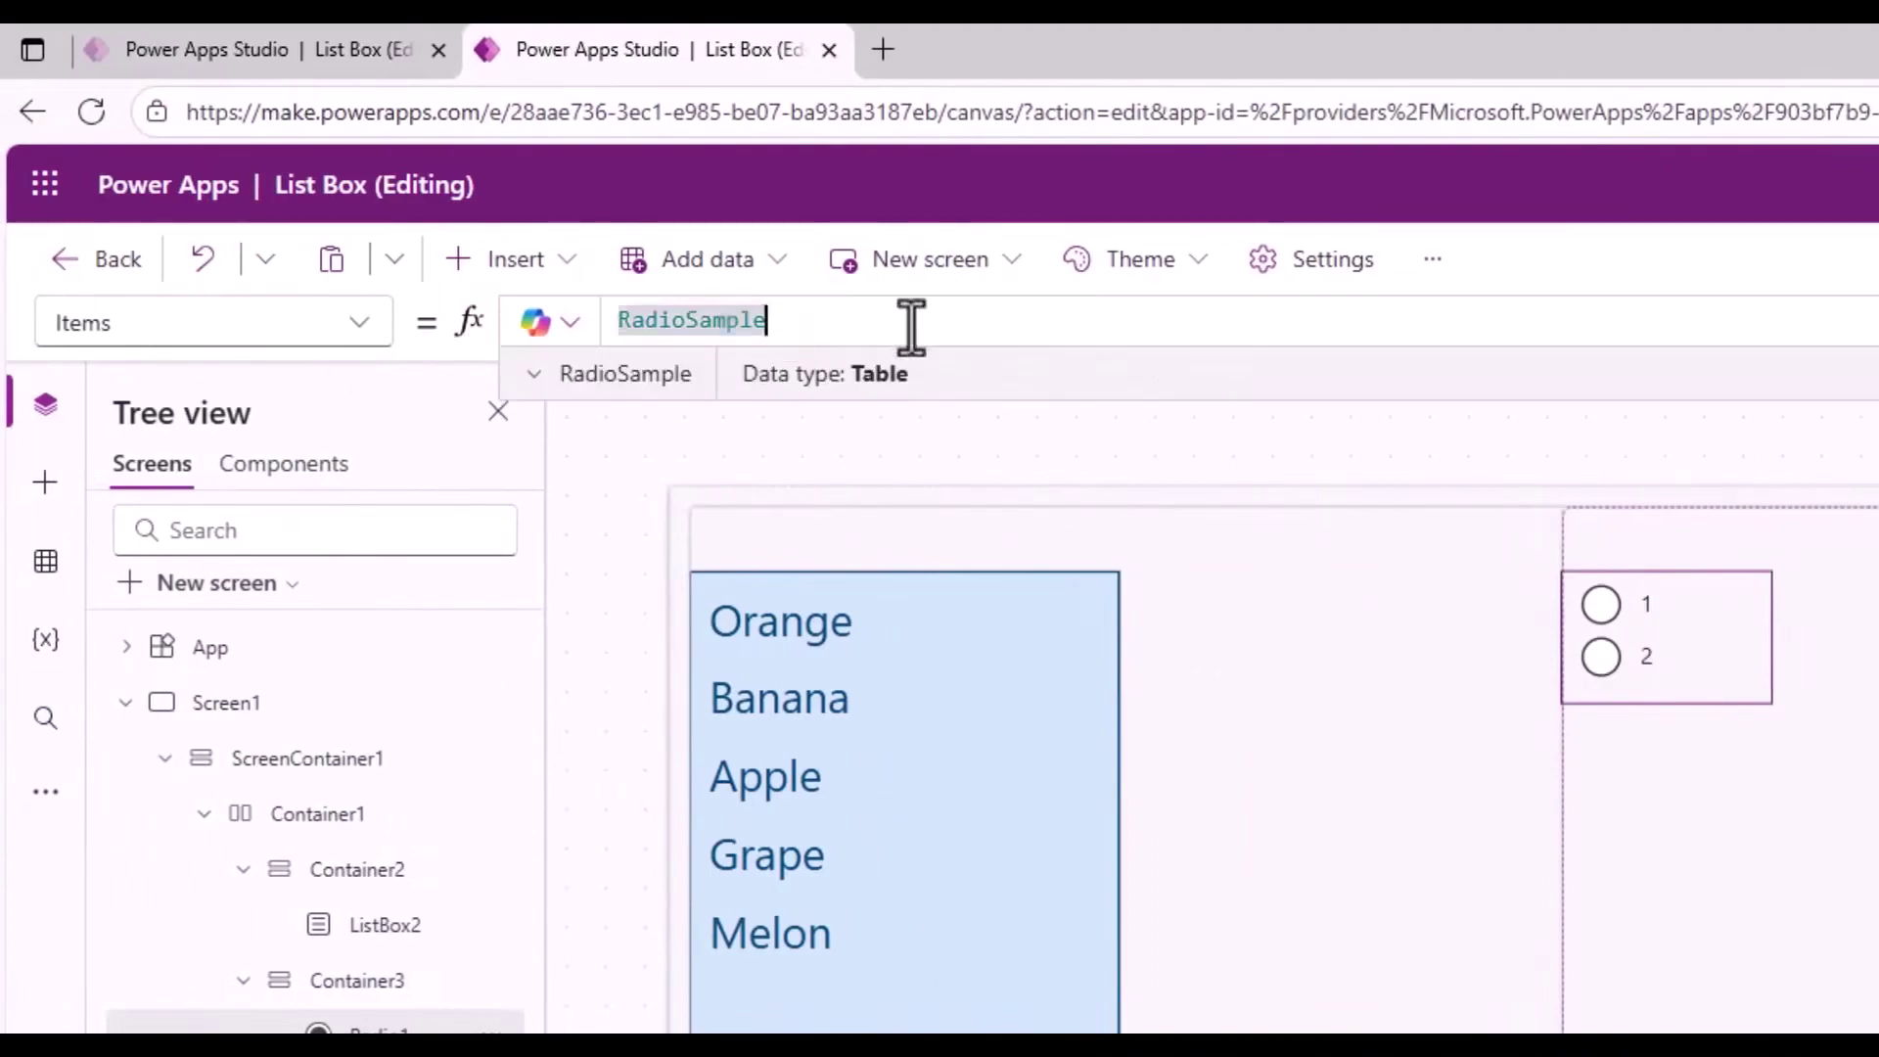
{"action": "key", "text": "ctrl+a"}
{"action": "key", "text": "BackSpace"}
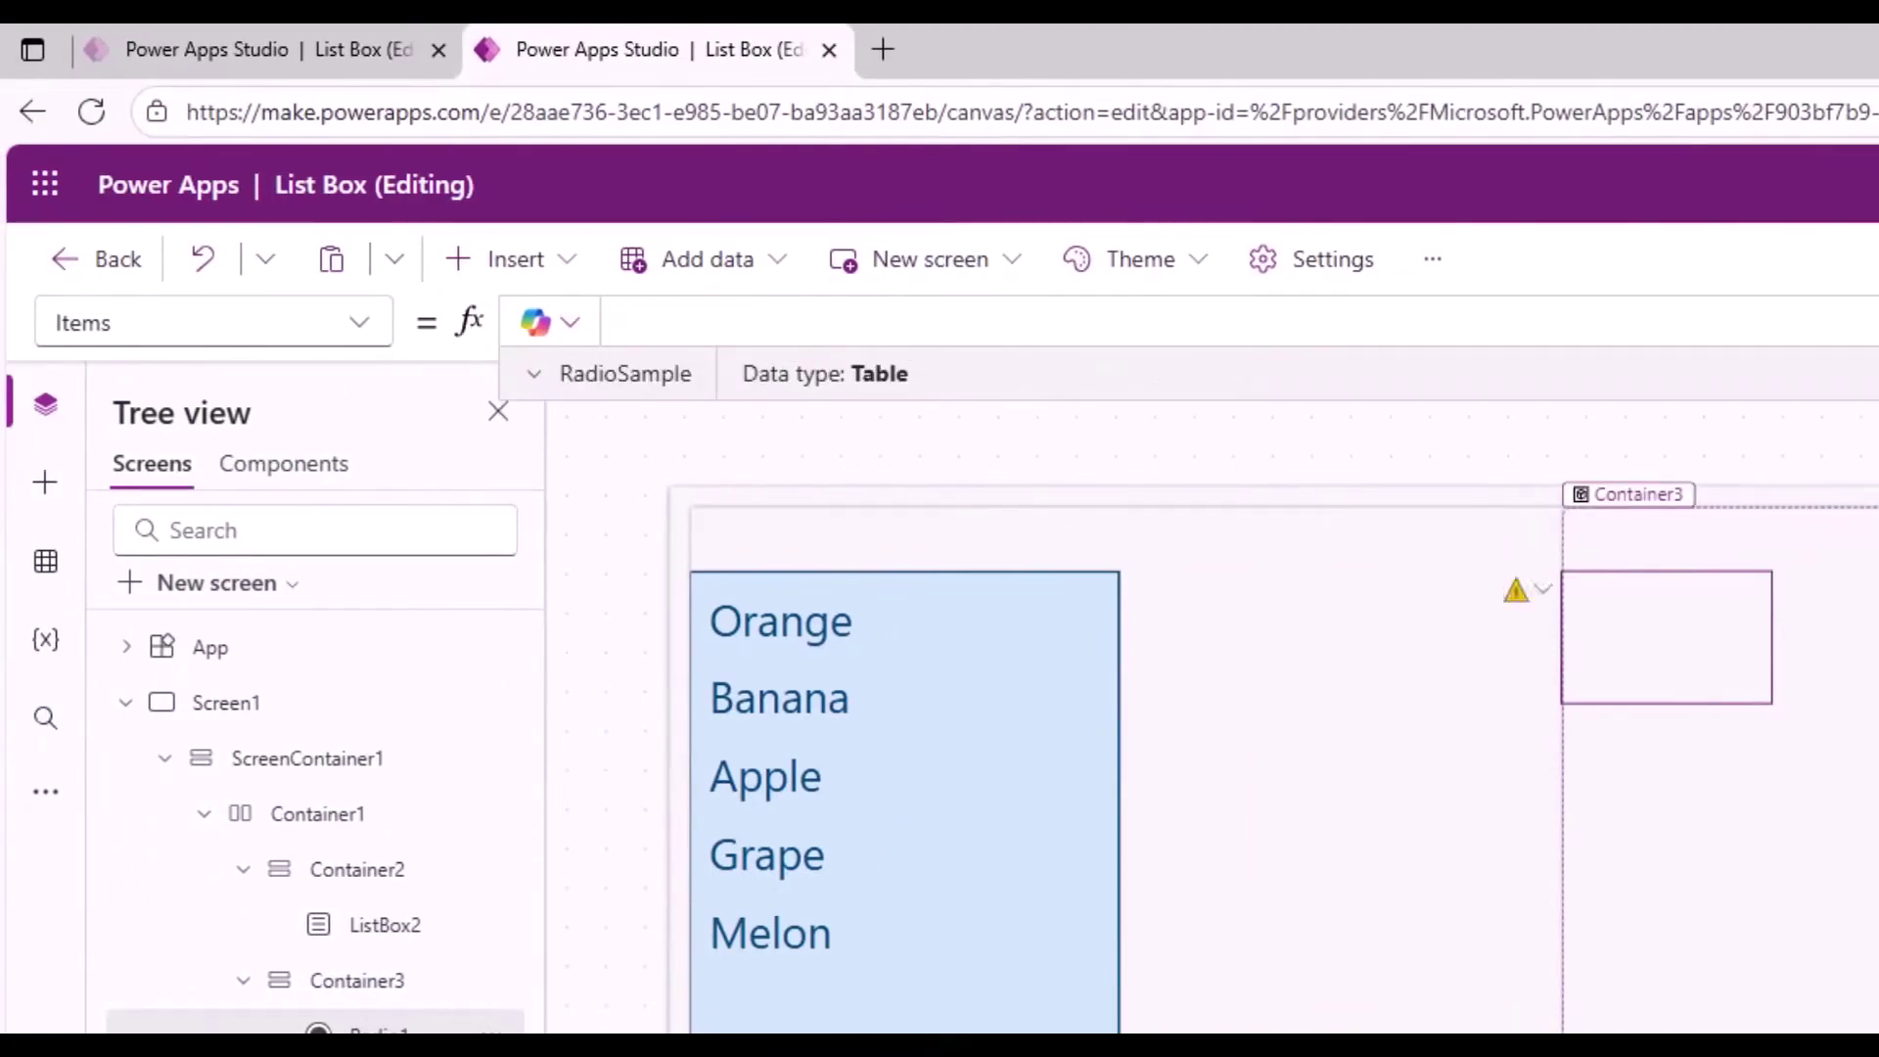
{"action": "type", "text": "[\"Orange\", \"Banana\", \"Apple\", \"Grape\", \"Melon\"]"}
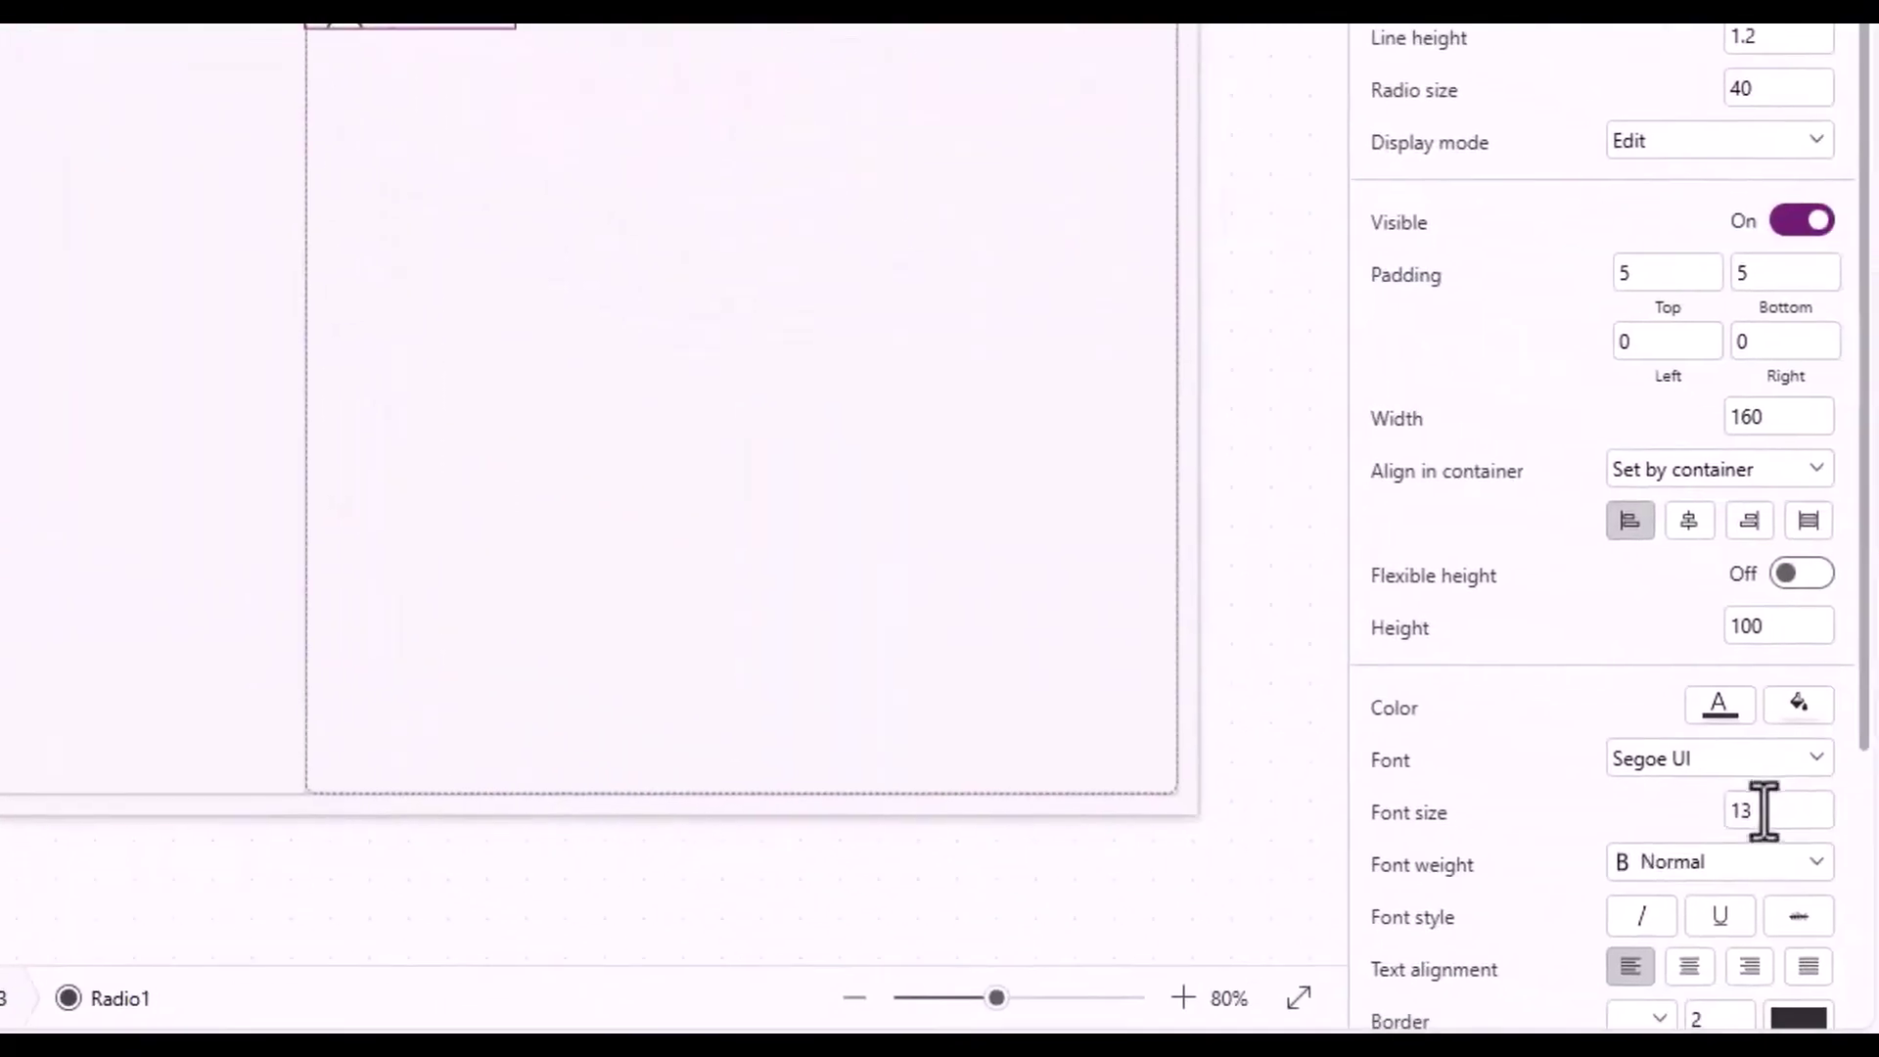
Set the radio control's font size to 25, width to 400 and height to 600.
{"action": "left_click", "coordinate": [1762, 809]}
{"action": "type", "text": "25"}
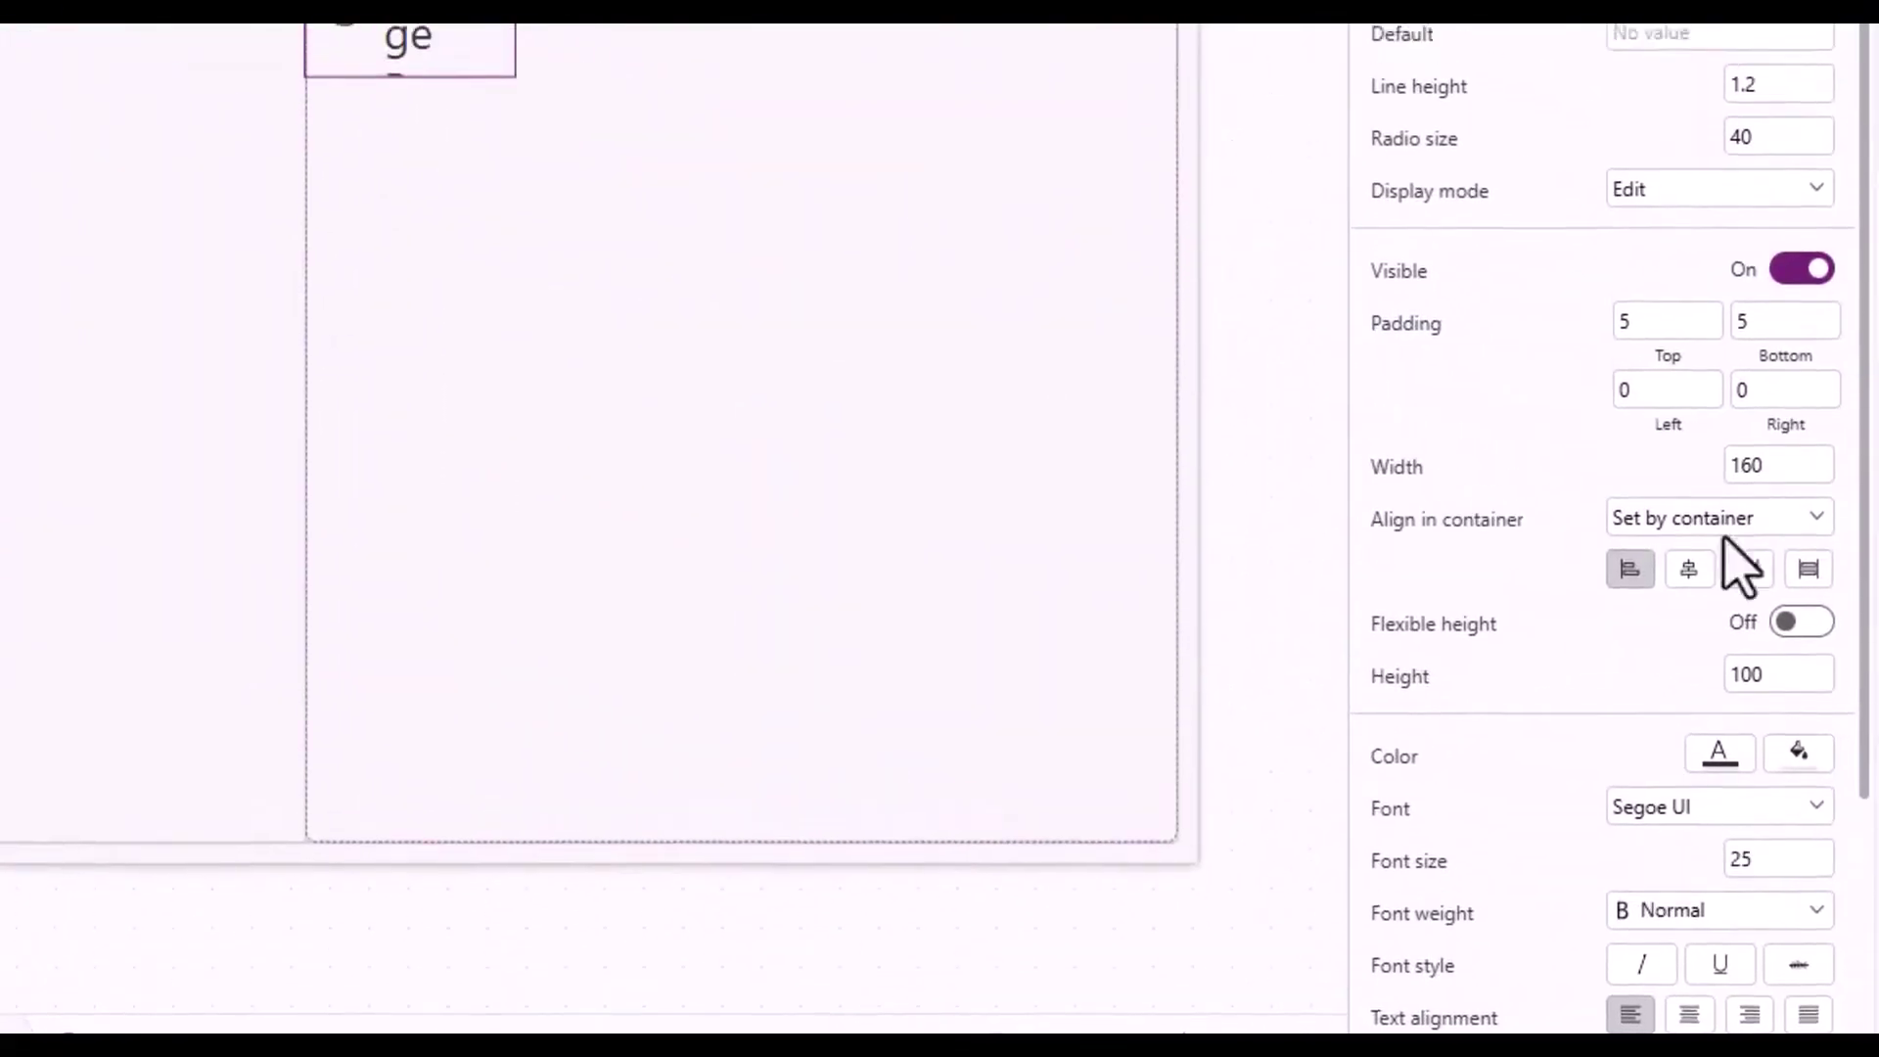
{"action": "left_click", "coordinate": [1777, 419]}
{"action": "type", "text": "400"}
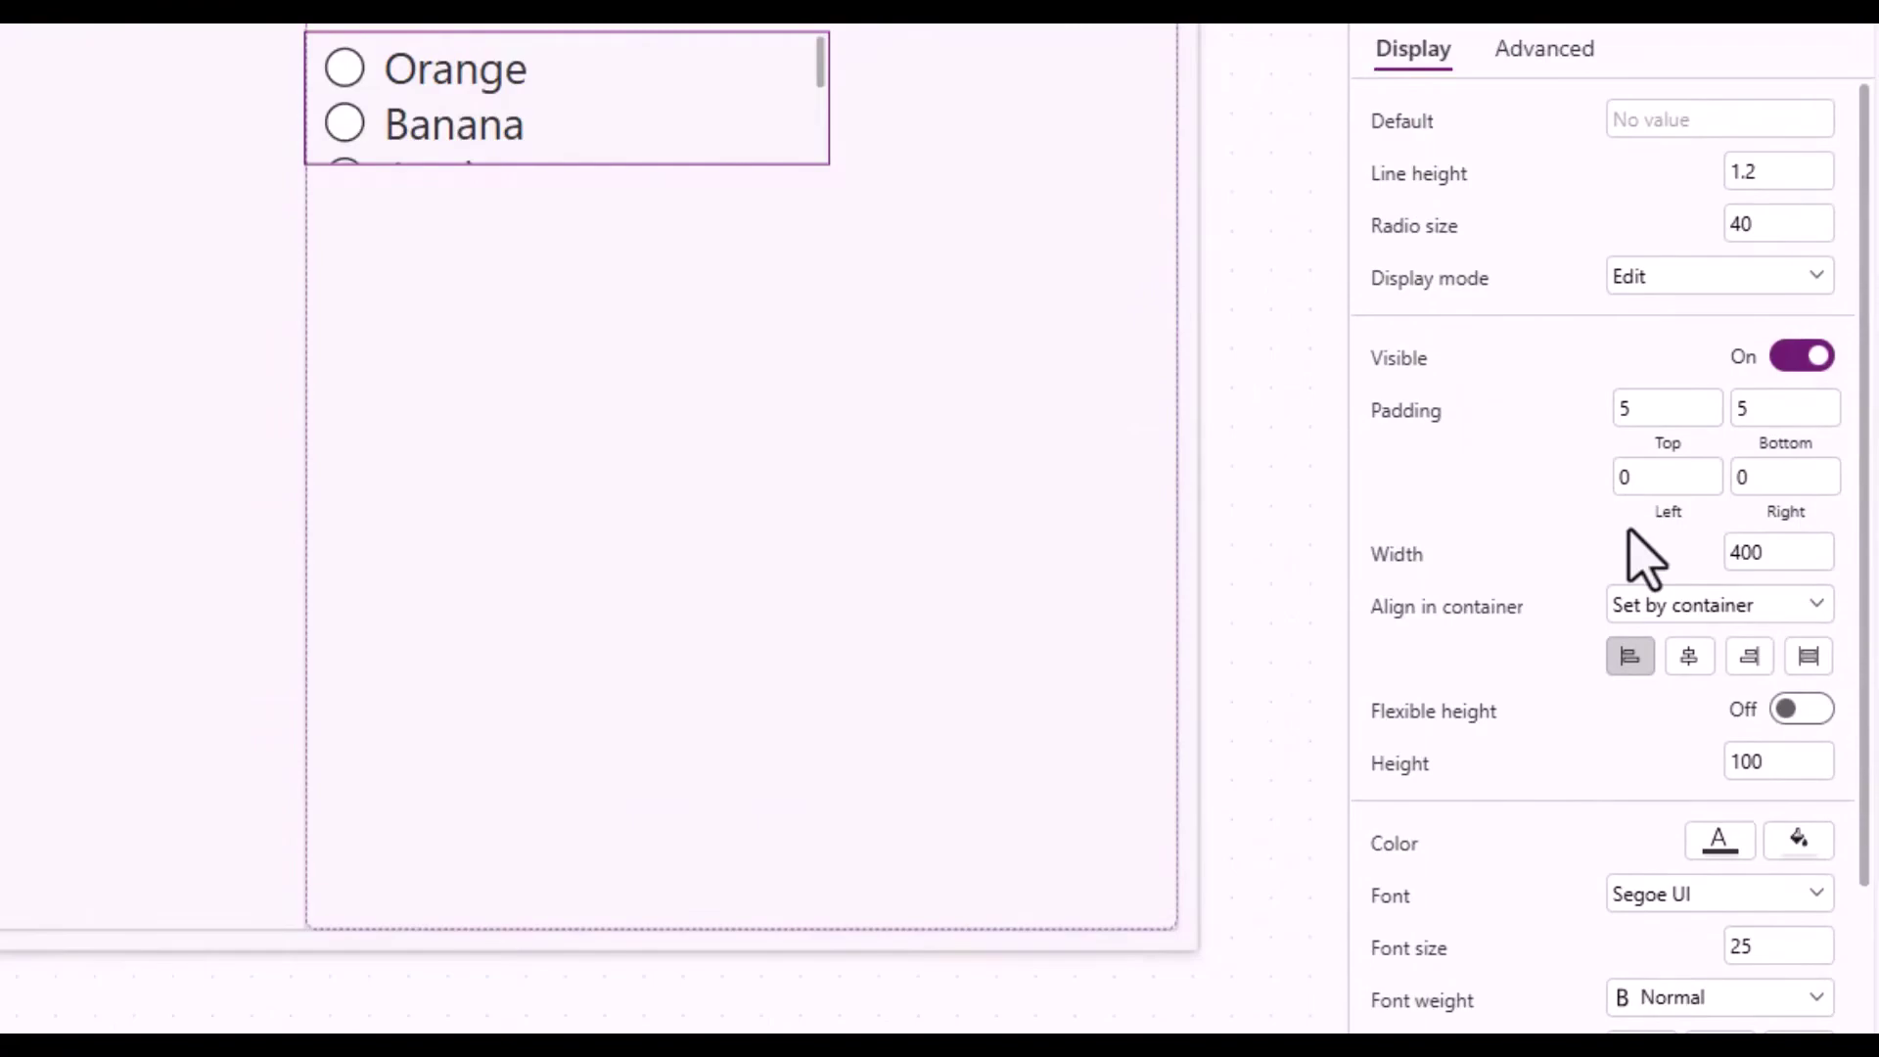
{"action": "left_click", "coordinate": [1752, 762]}
{"action": "type", "text": "600"}
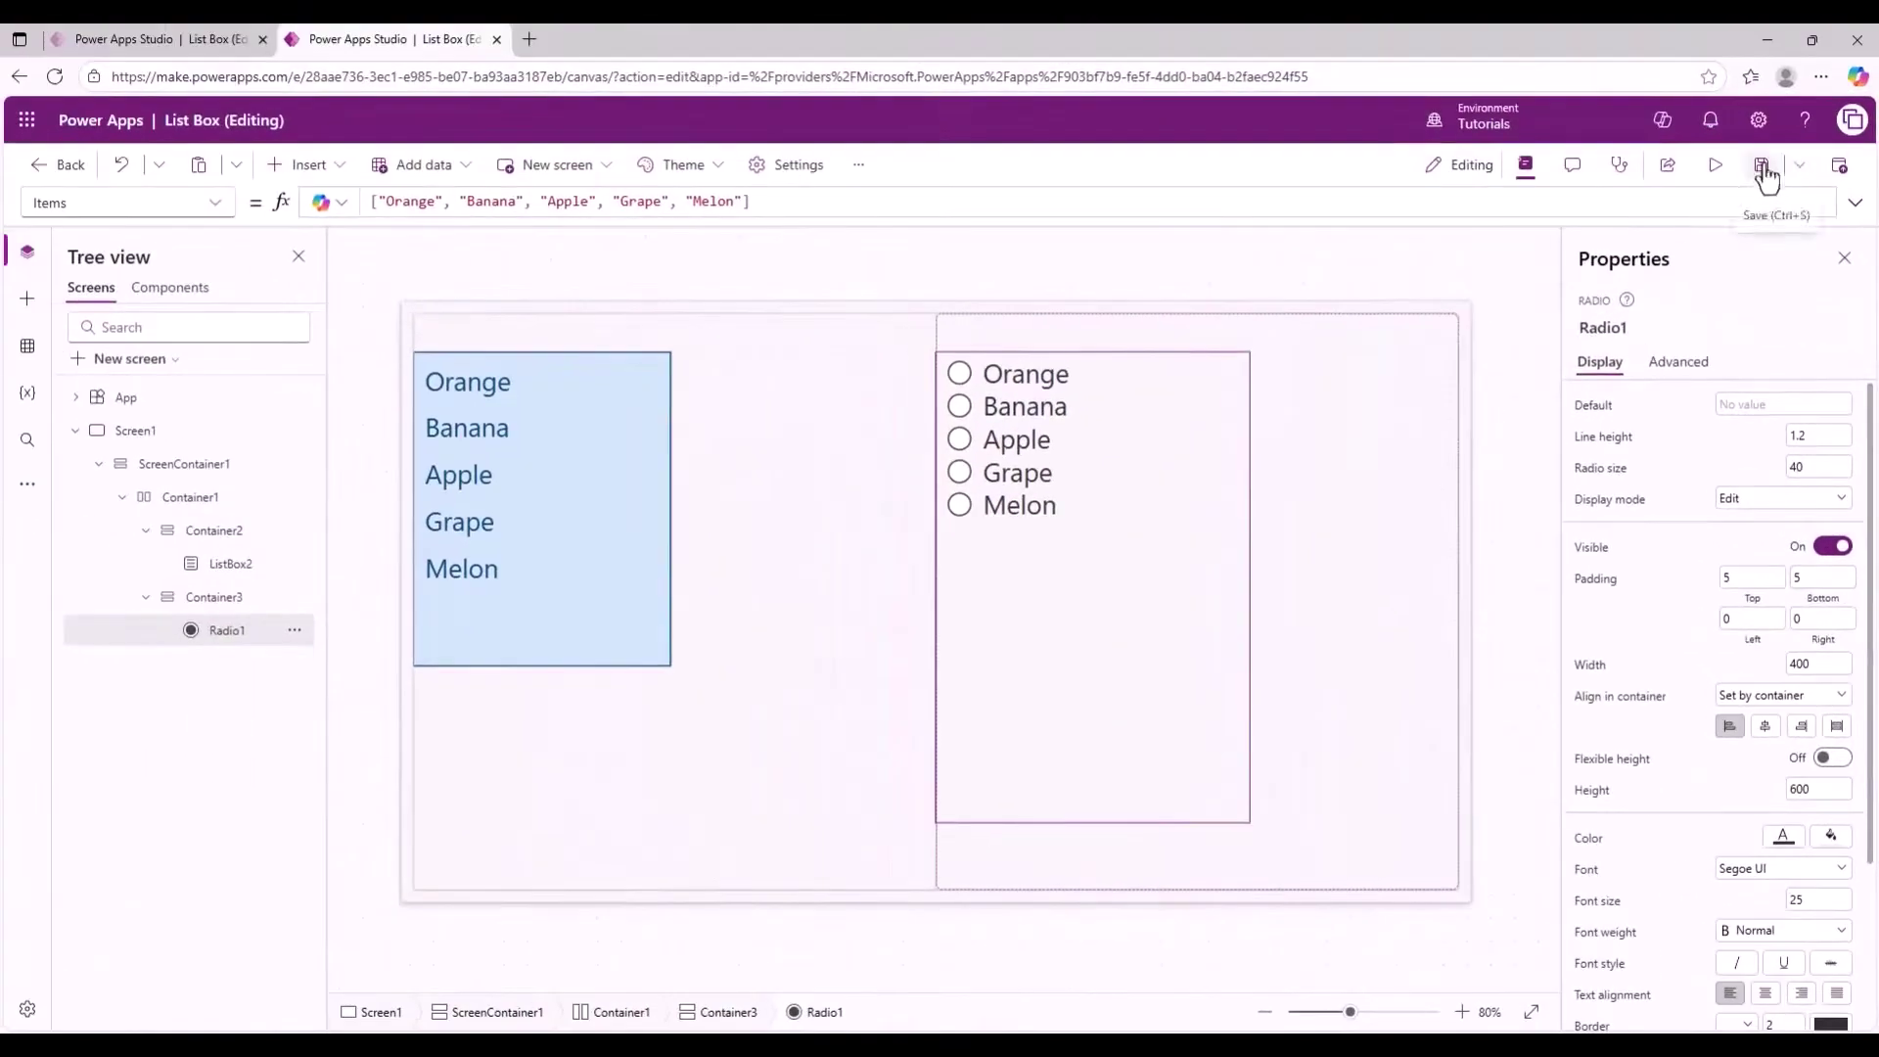
Preview the app, test single selection in the radio control by choosing different fruits in turn, and close the preview.
{"action": "left_click", "coordinate": [1721, 166]}
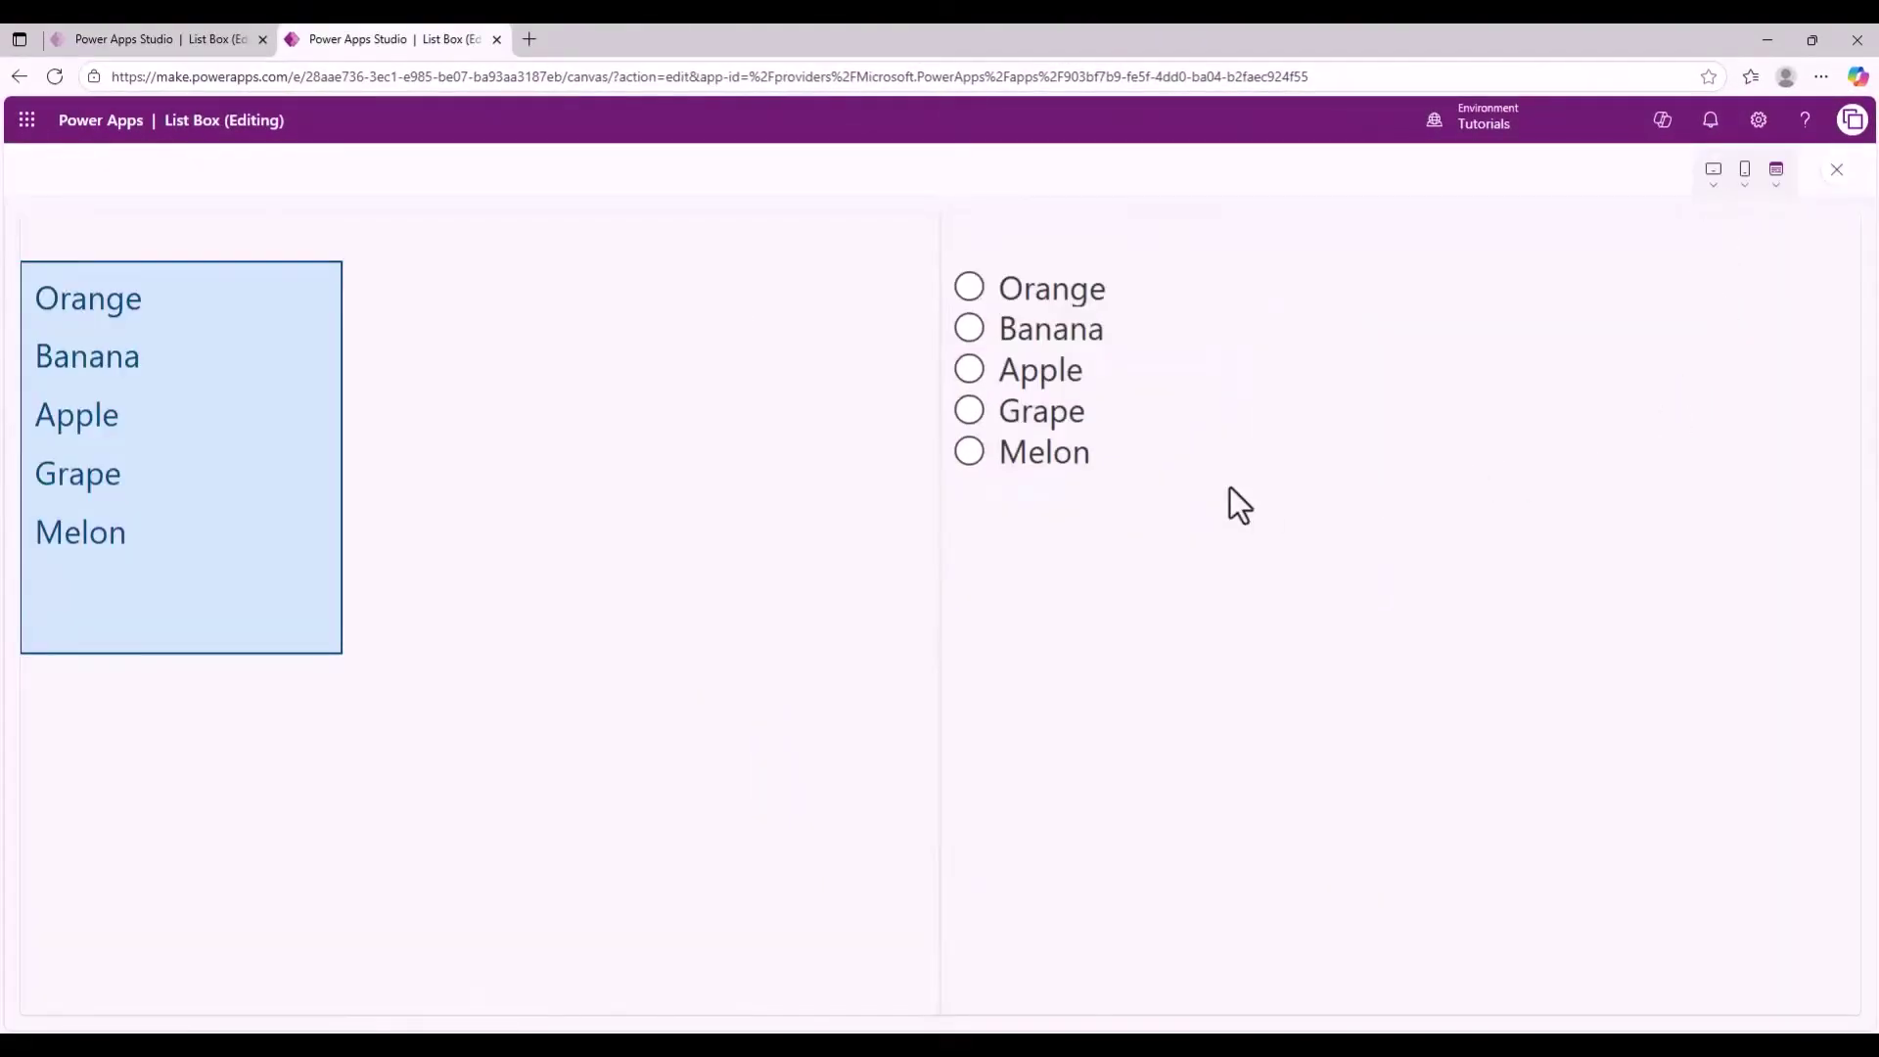
{"action": "left_click", "coordinate": [969, 287]}
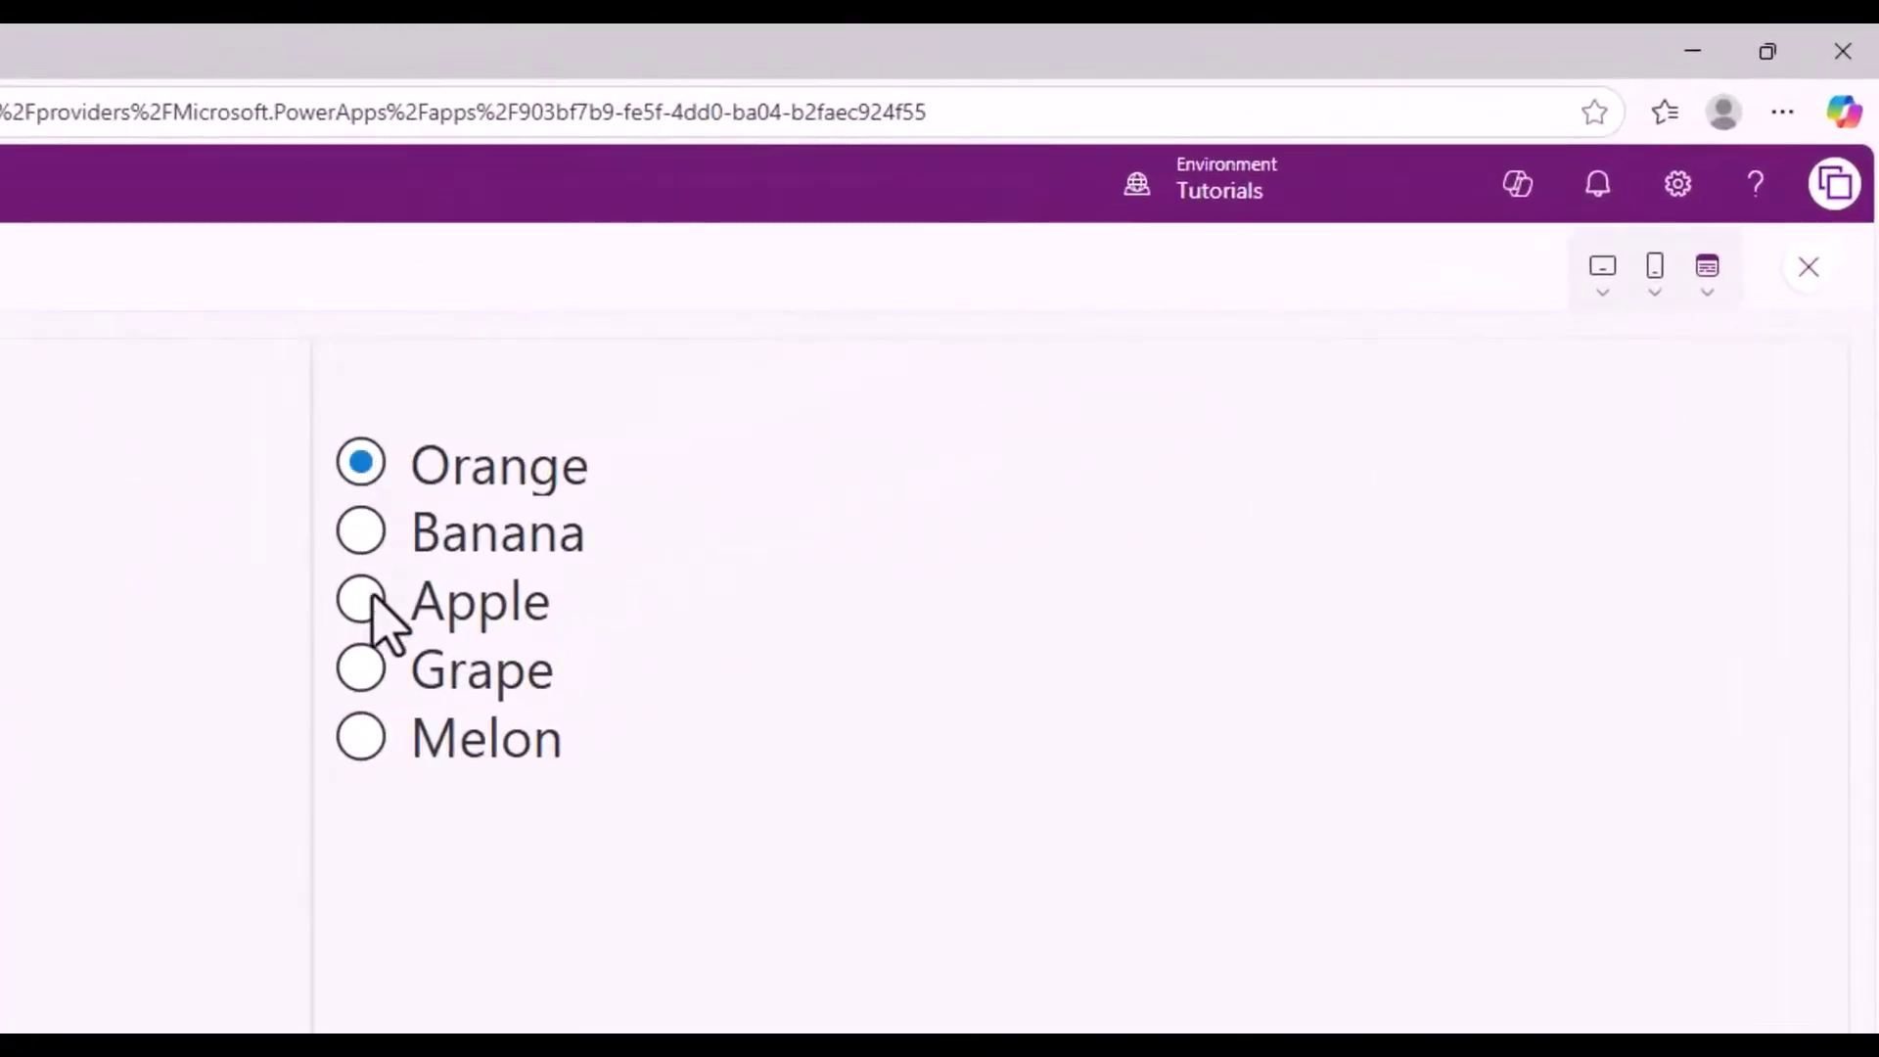
{"action": "left_click", "coordinate": [371, 609]}
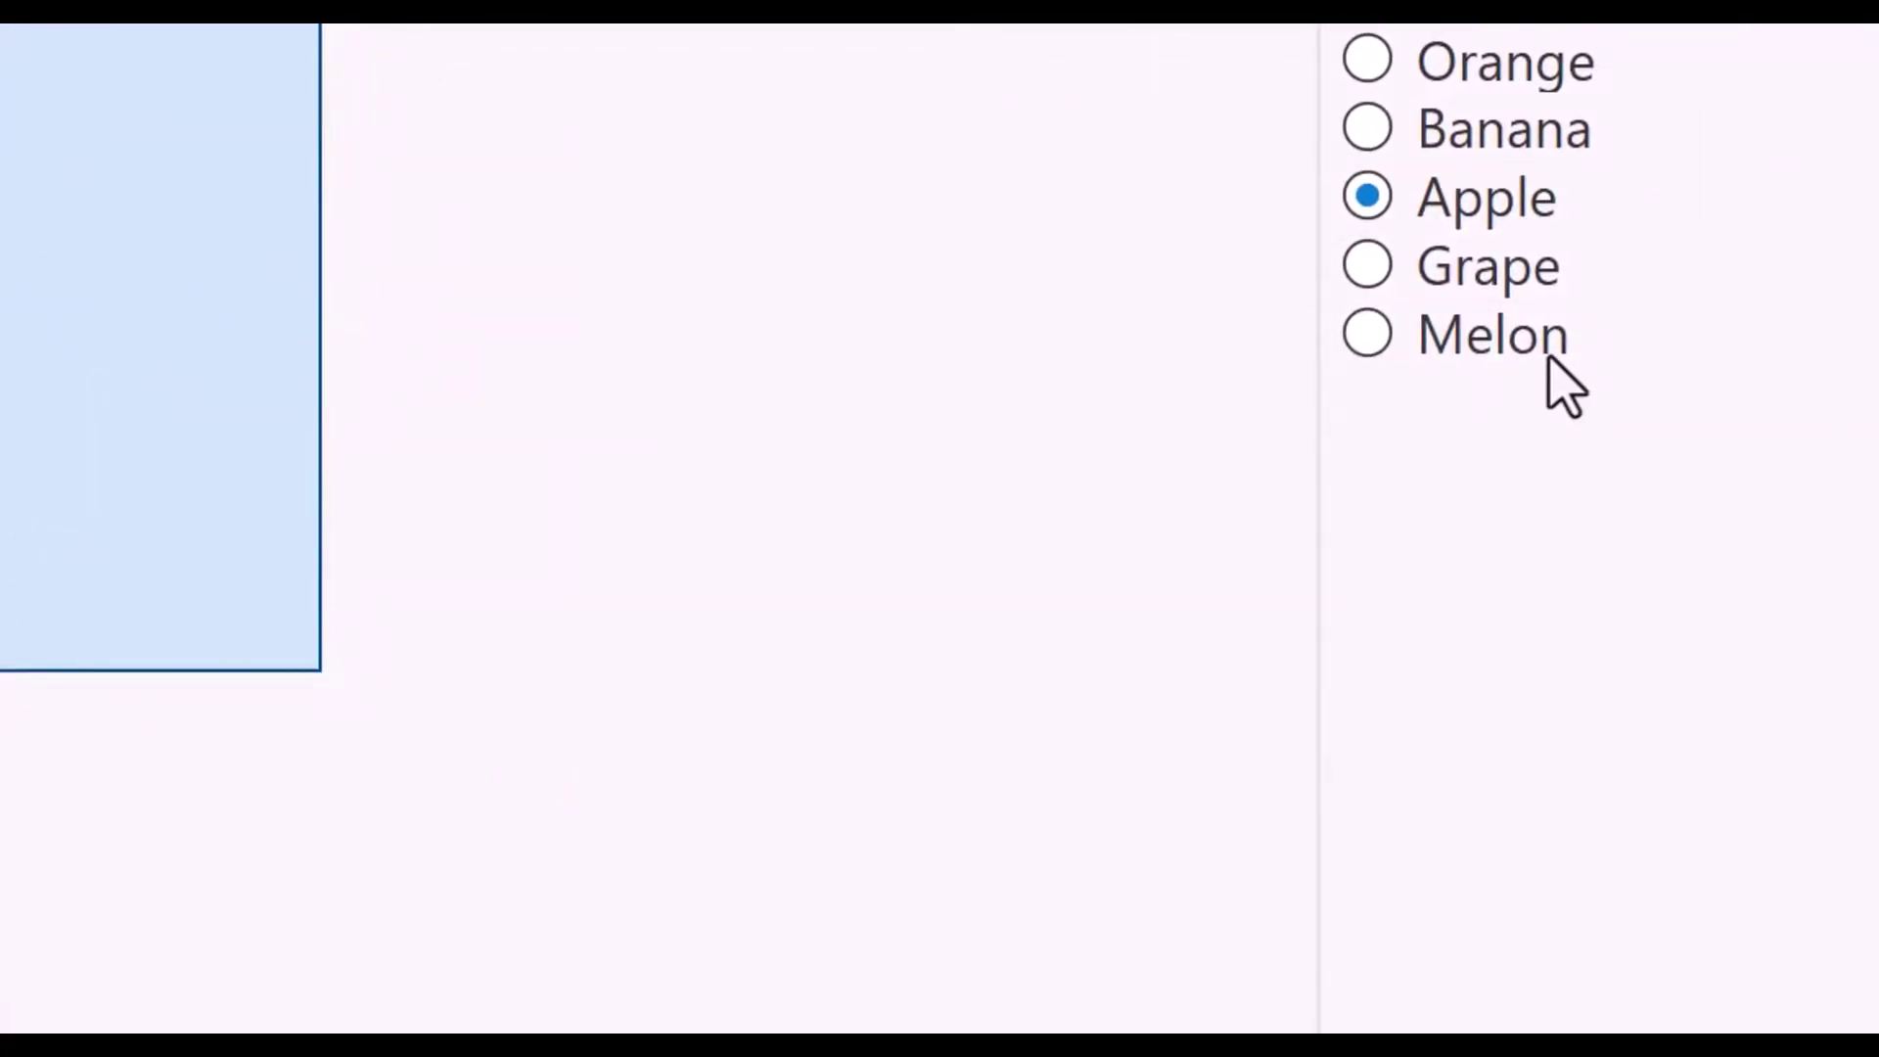
{"action": "left_click", "coordinate": [1507, 338]}
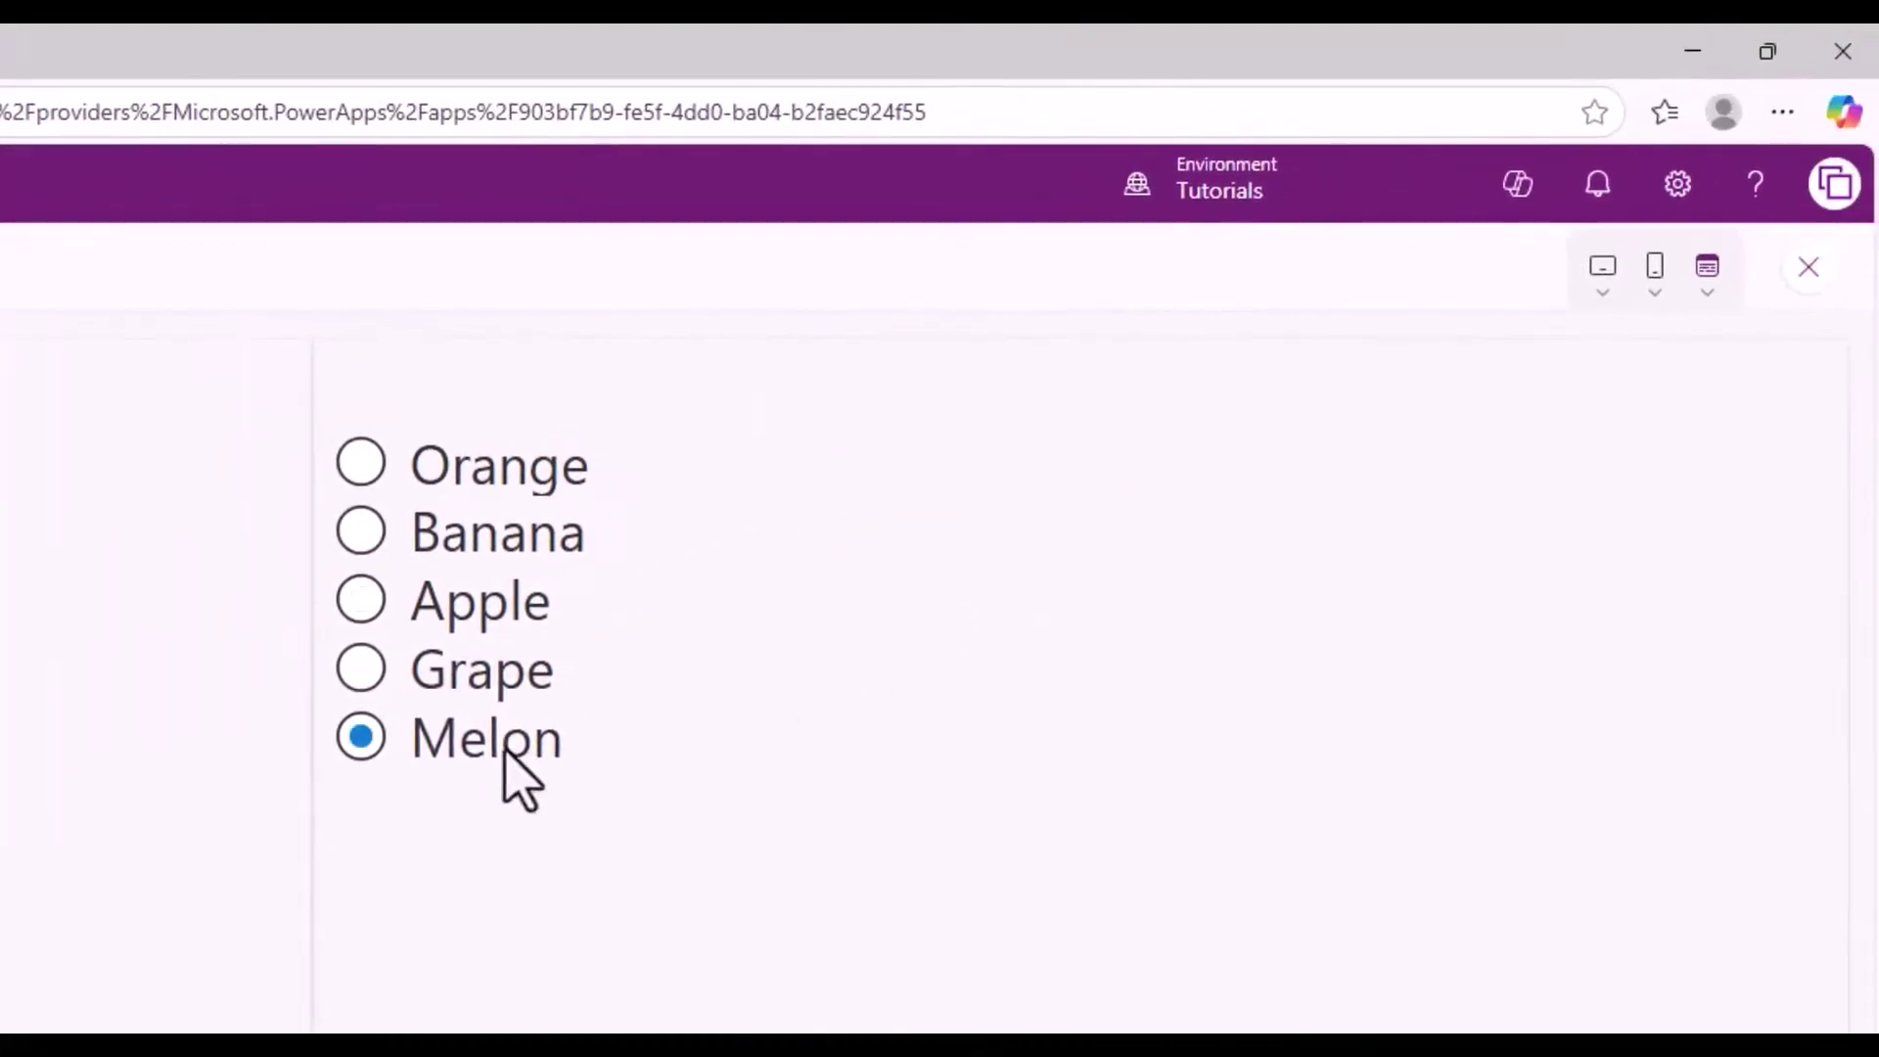
{"action": "left_click", "coordinate": [435, 674]}
{"action": "left_click", "coordinate": [432, 614]}
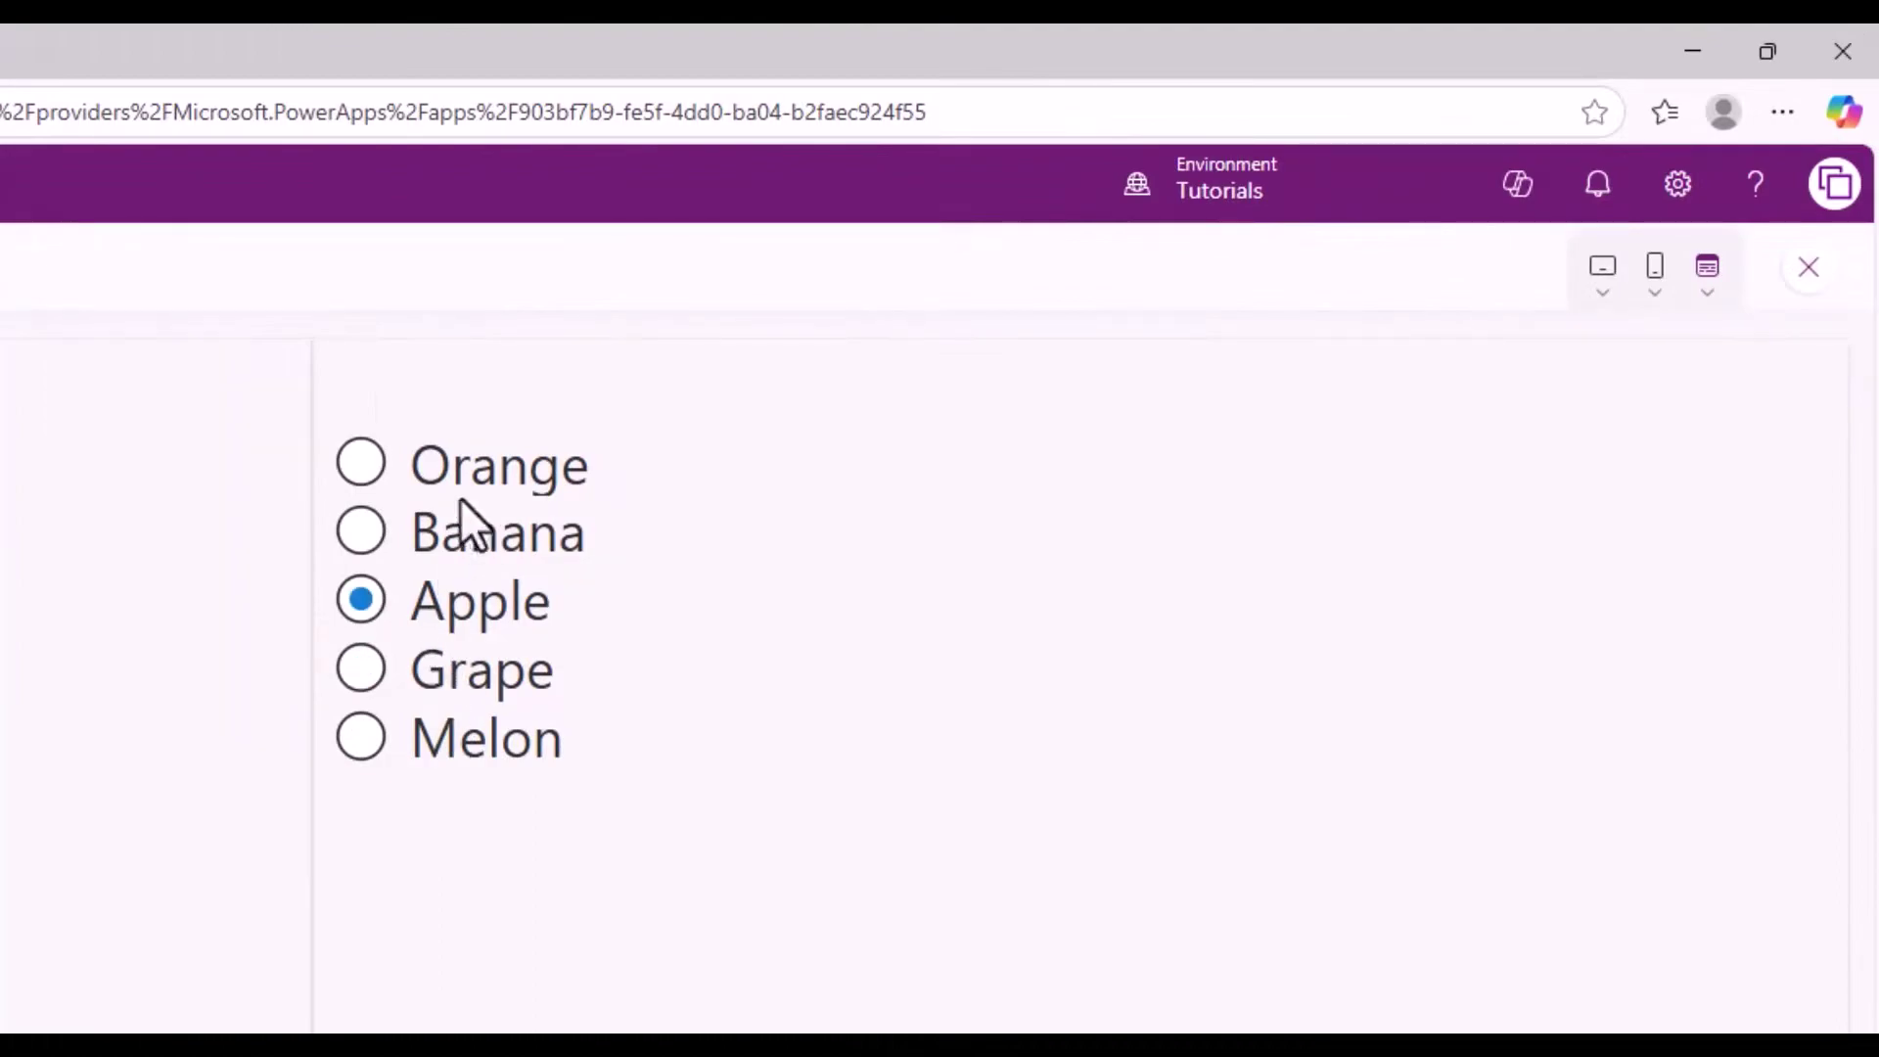
{"action": "left_click", "coordinate": [466, 519]}
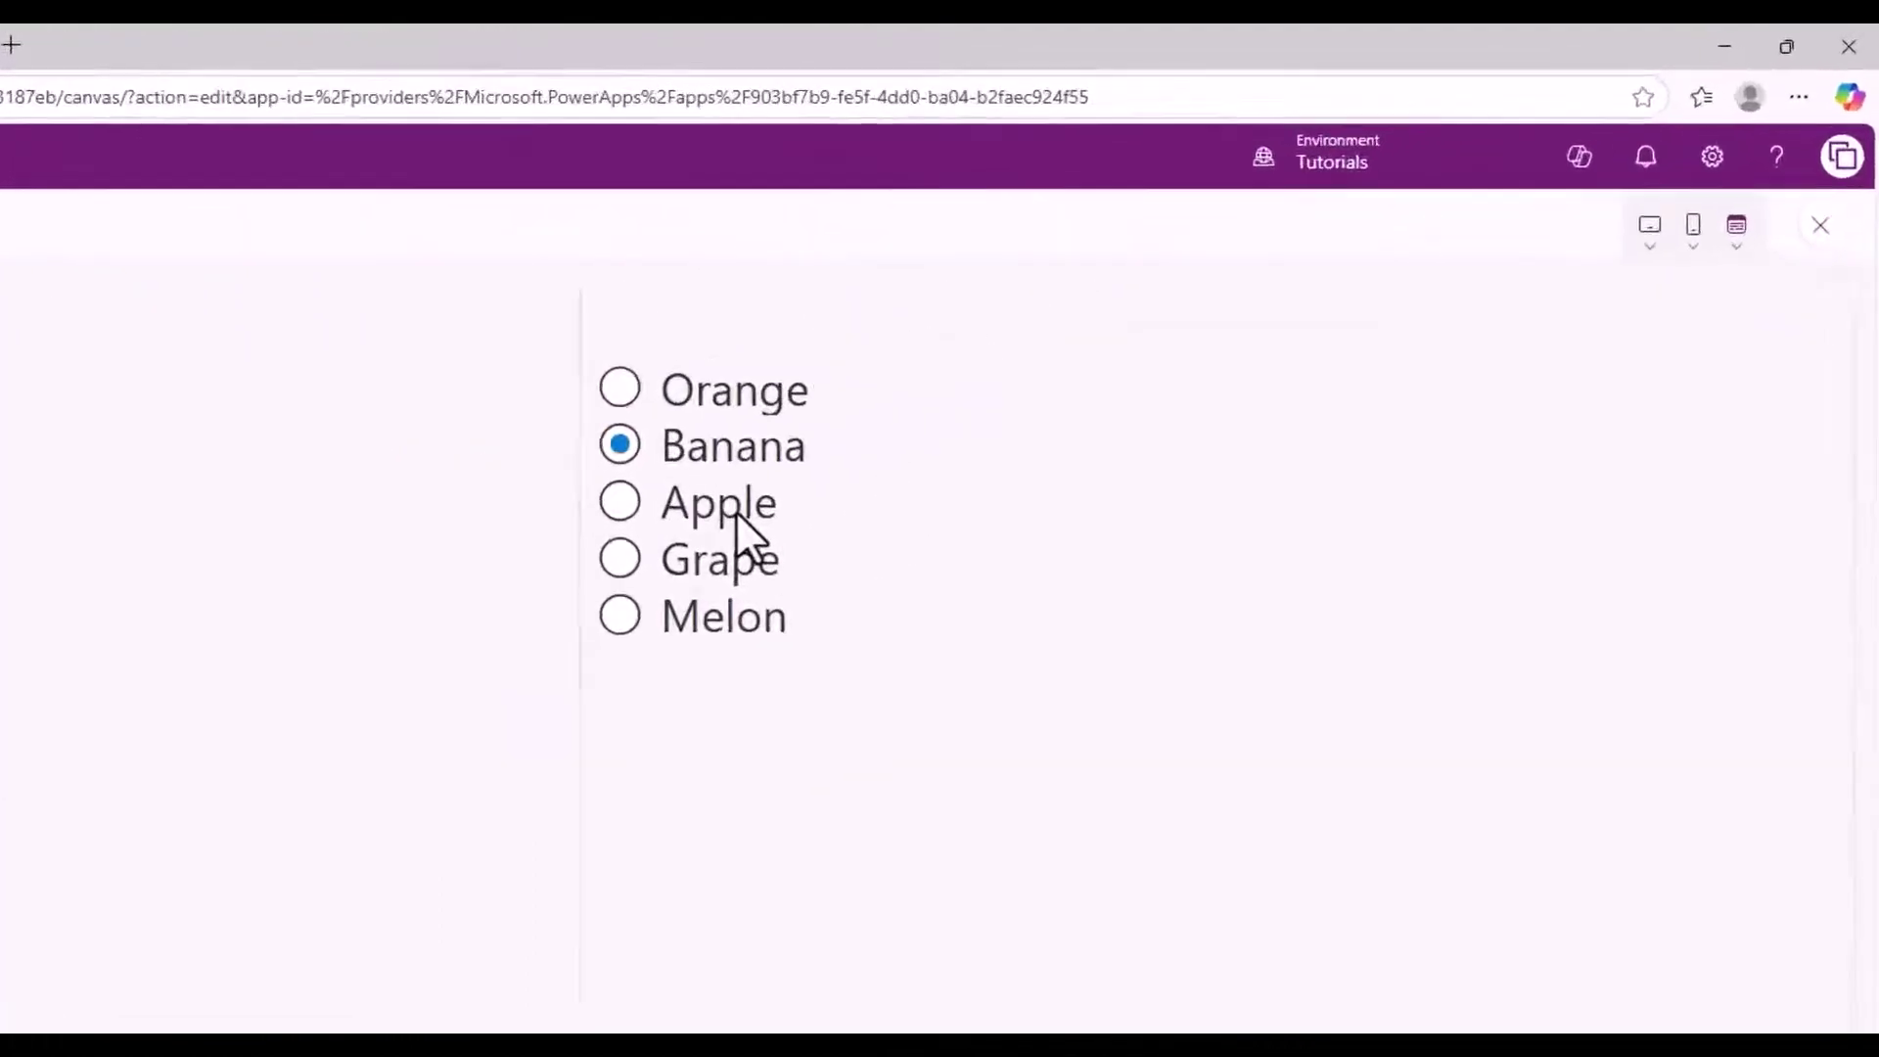
{"action": "left_click", "coordinate": [1055, 378]}
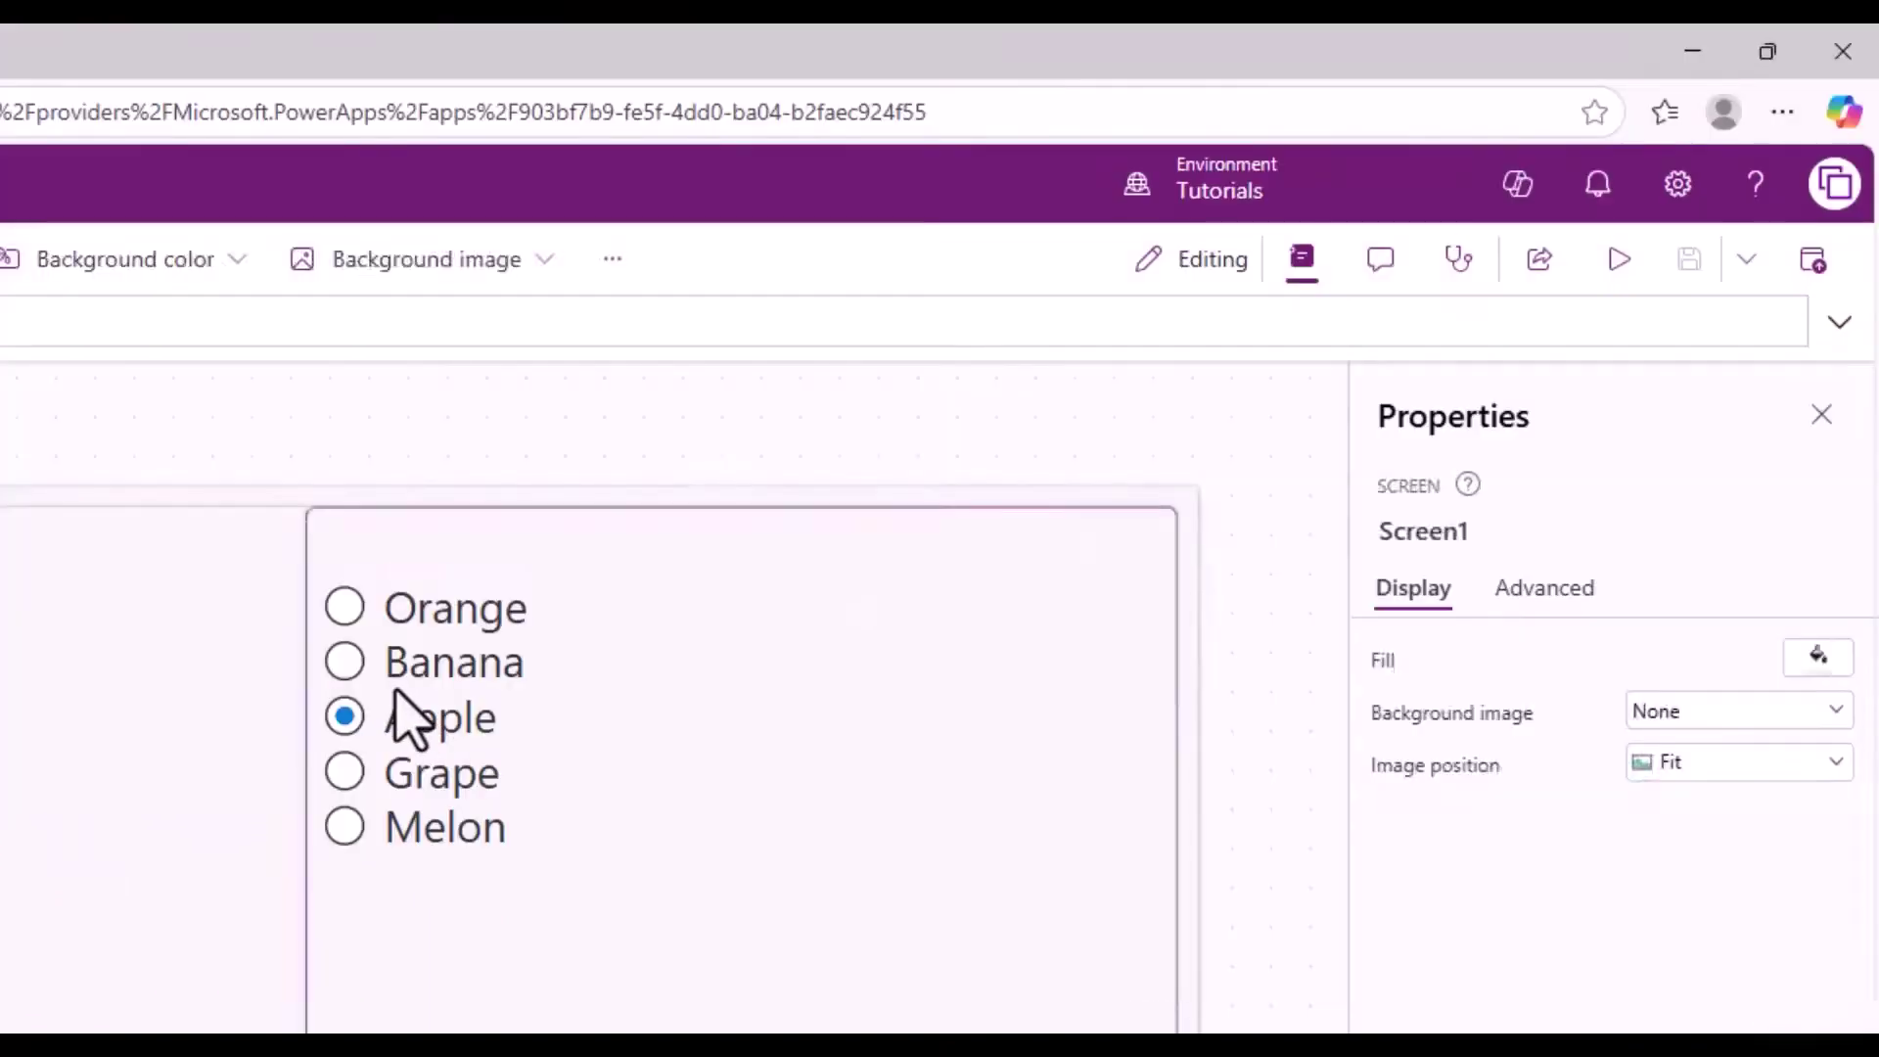
Delete the radio control from Container3.
{"action": "left_click", "coordinate": [405, 719]}
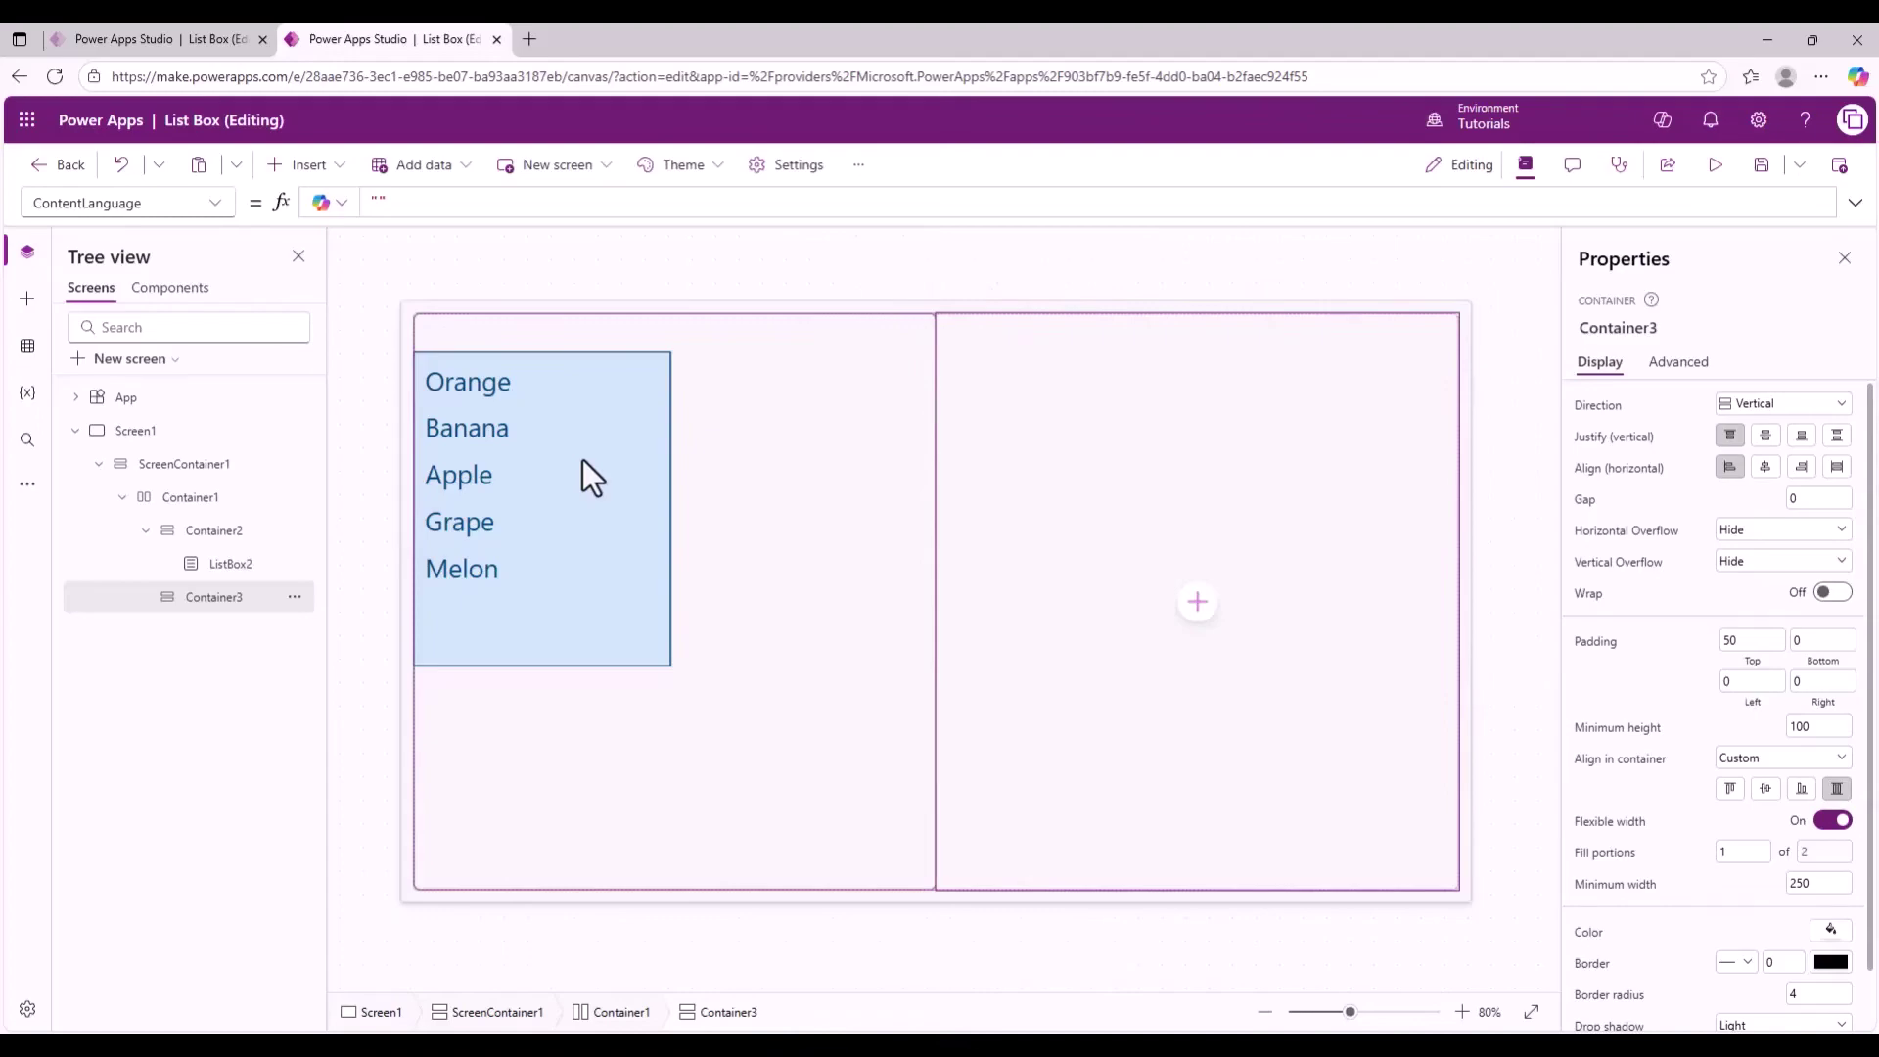
Search the data sources for "produc" and add the Microsoft Dataverse Products table to the app.
{"action": "left_click", "coordinate": [28, 346]}
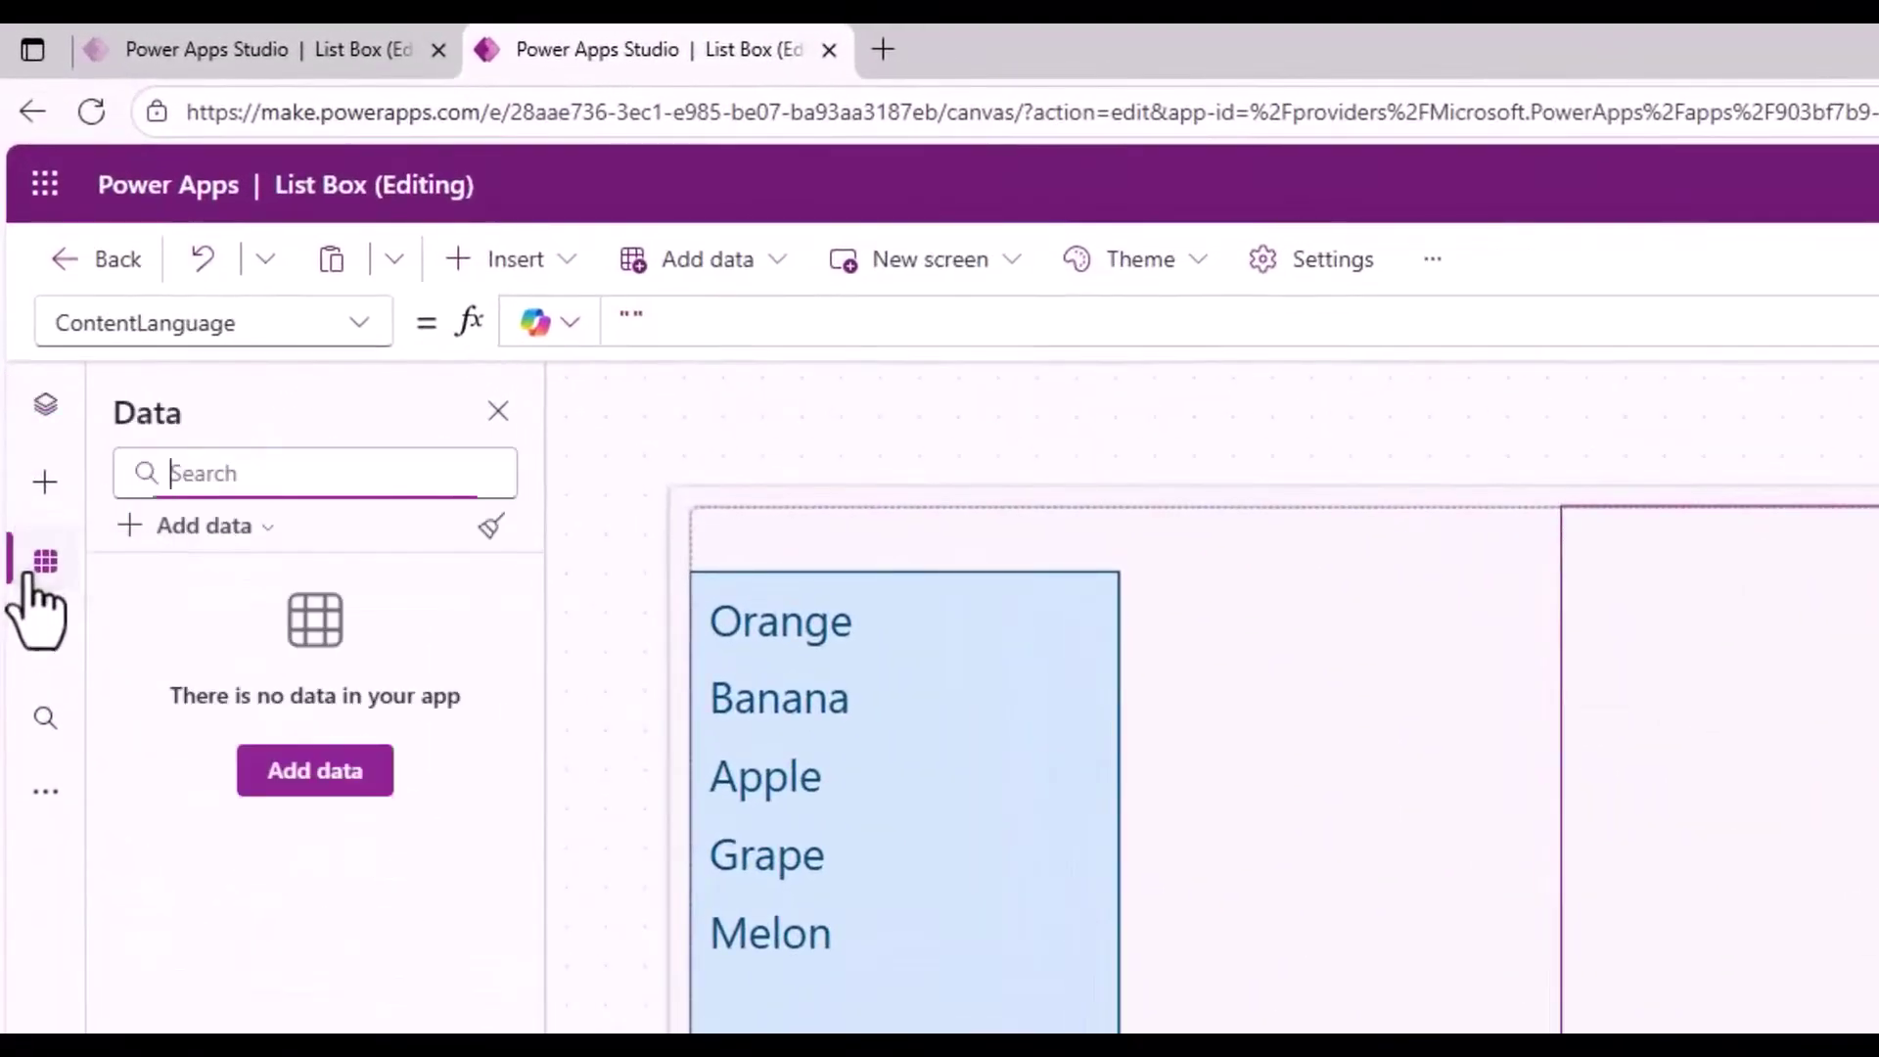
{"action": "left_click", "coordinate": [216, 527]}
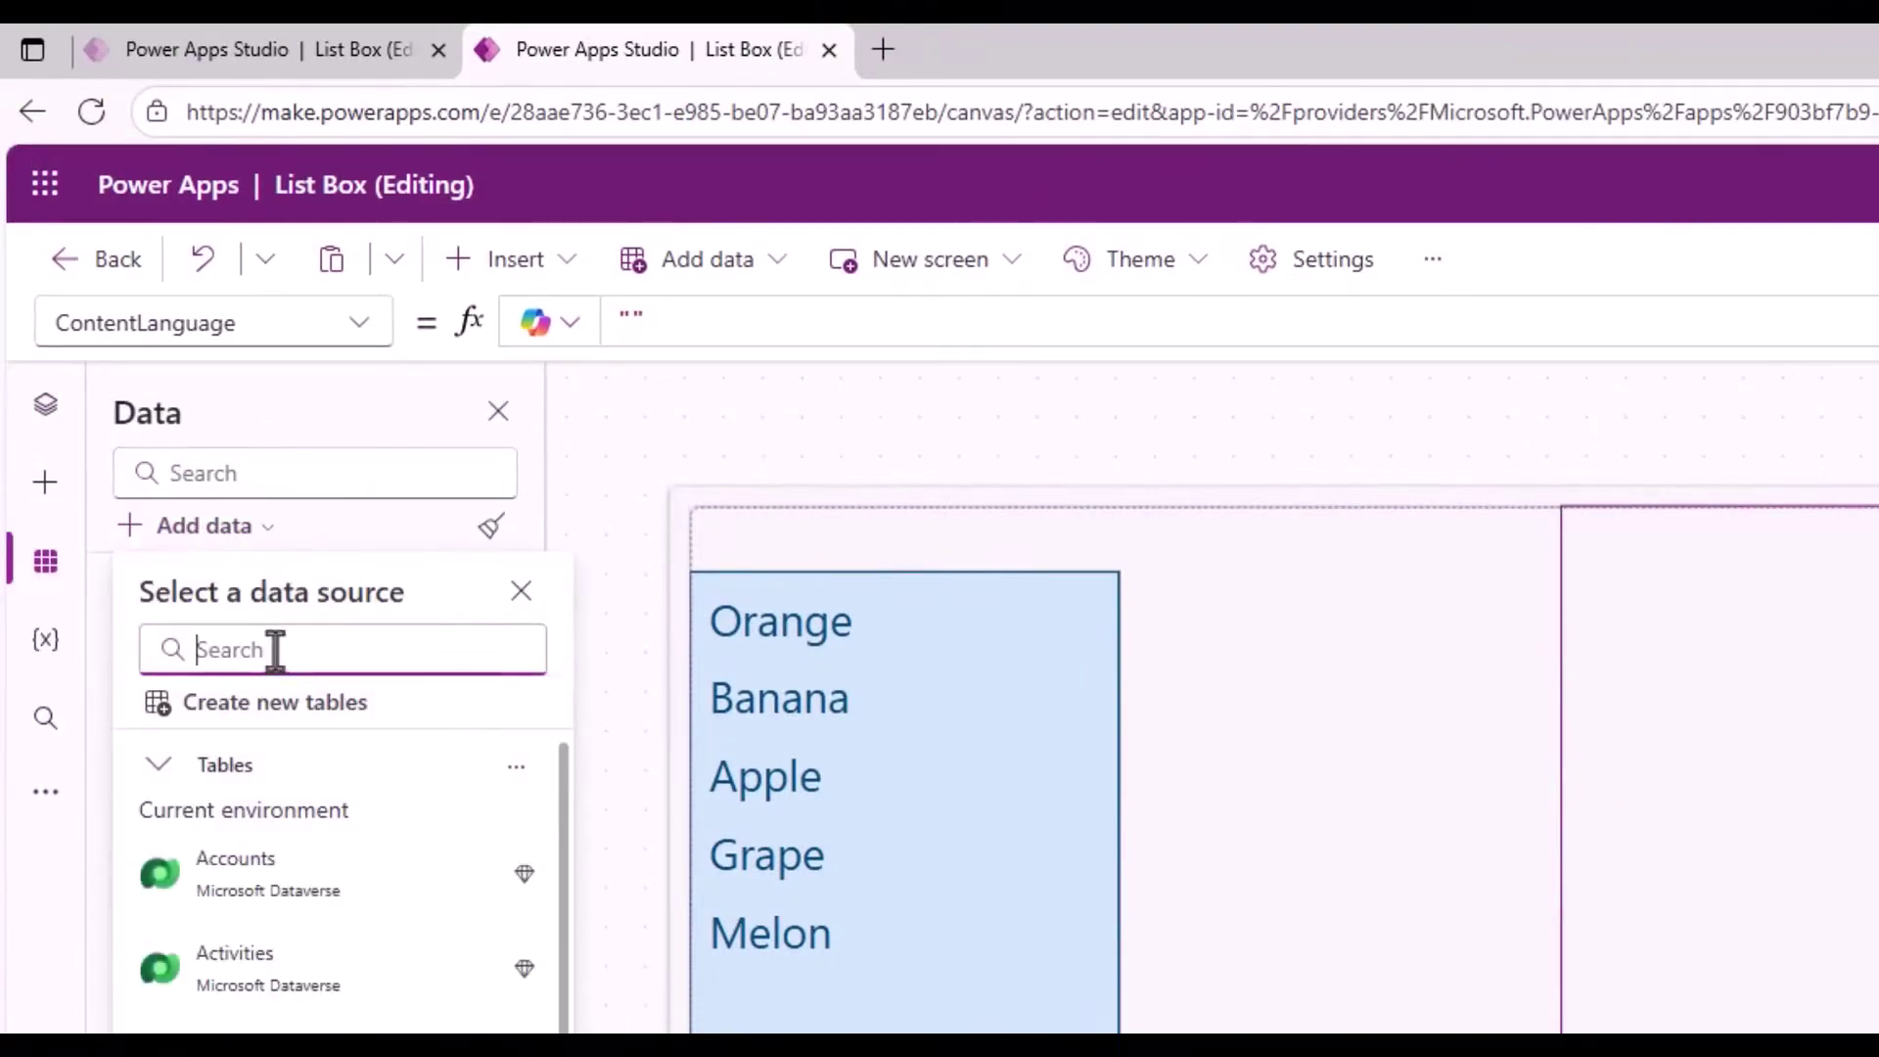
{"action": "type", "text": "produc"}
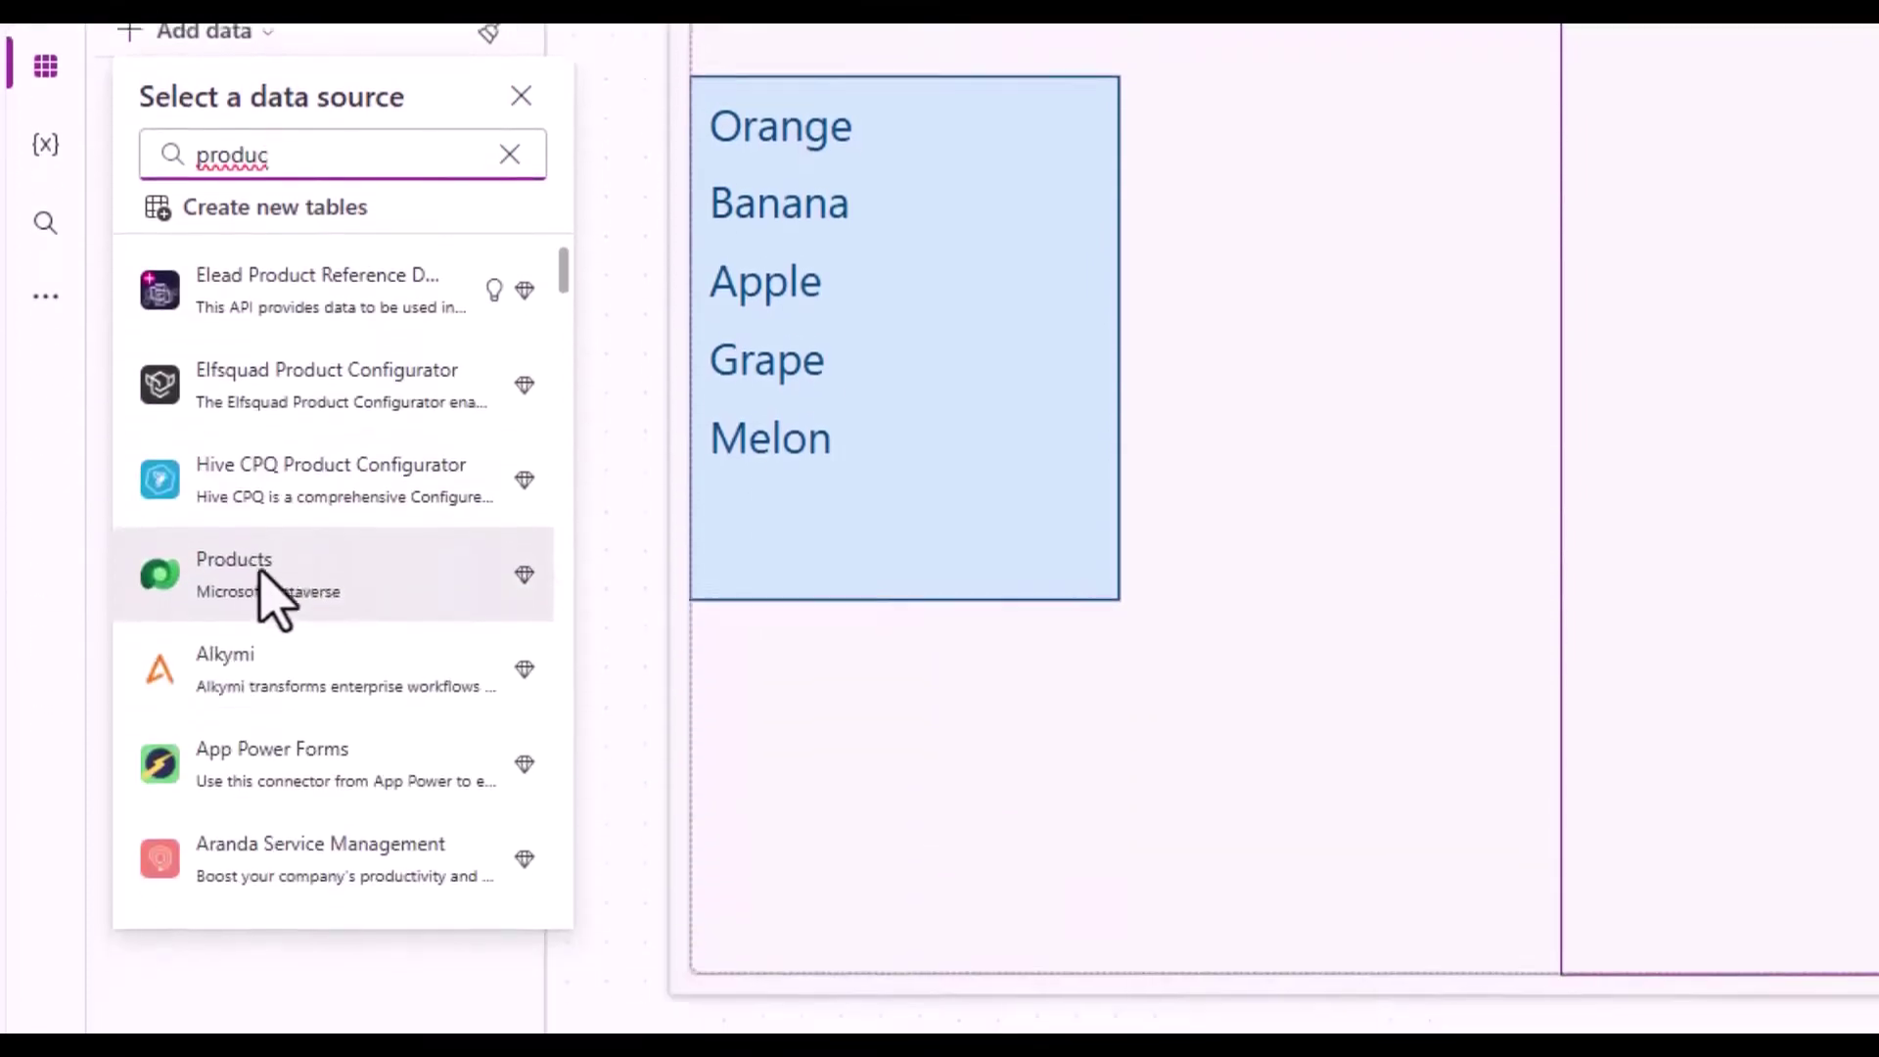
{"action": "mouse_move", "coordinate": [323, 578]}
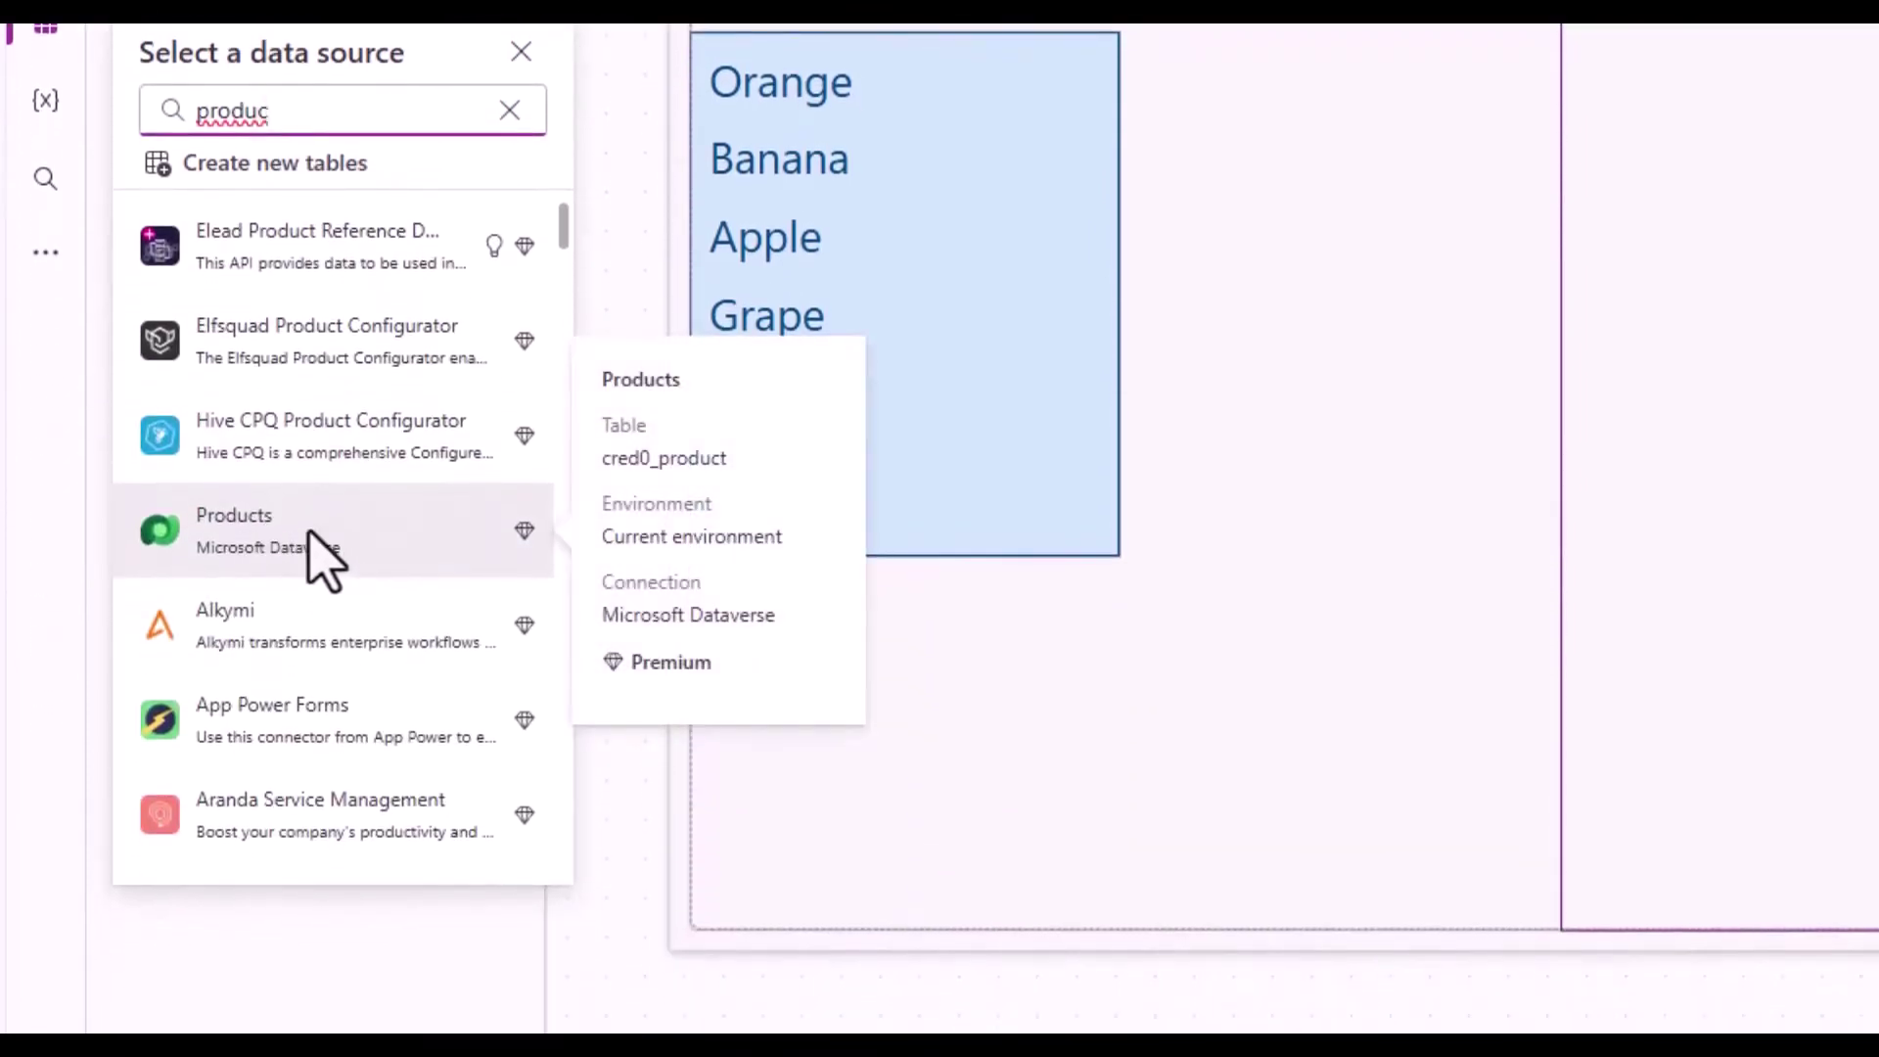
{"action": "left_click", "coordinate": [309, 540]}
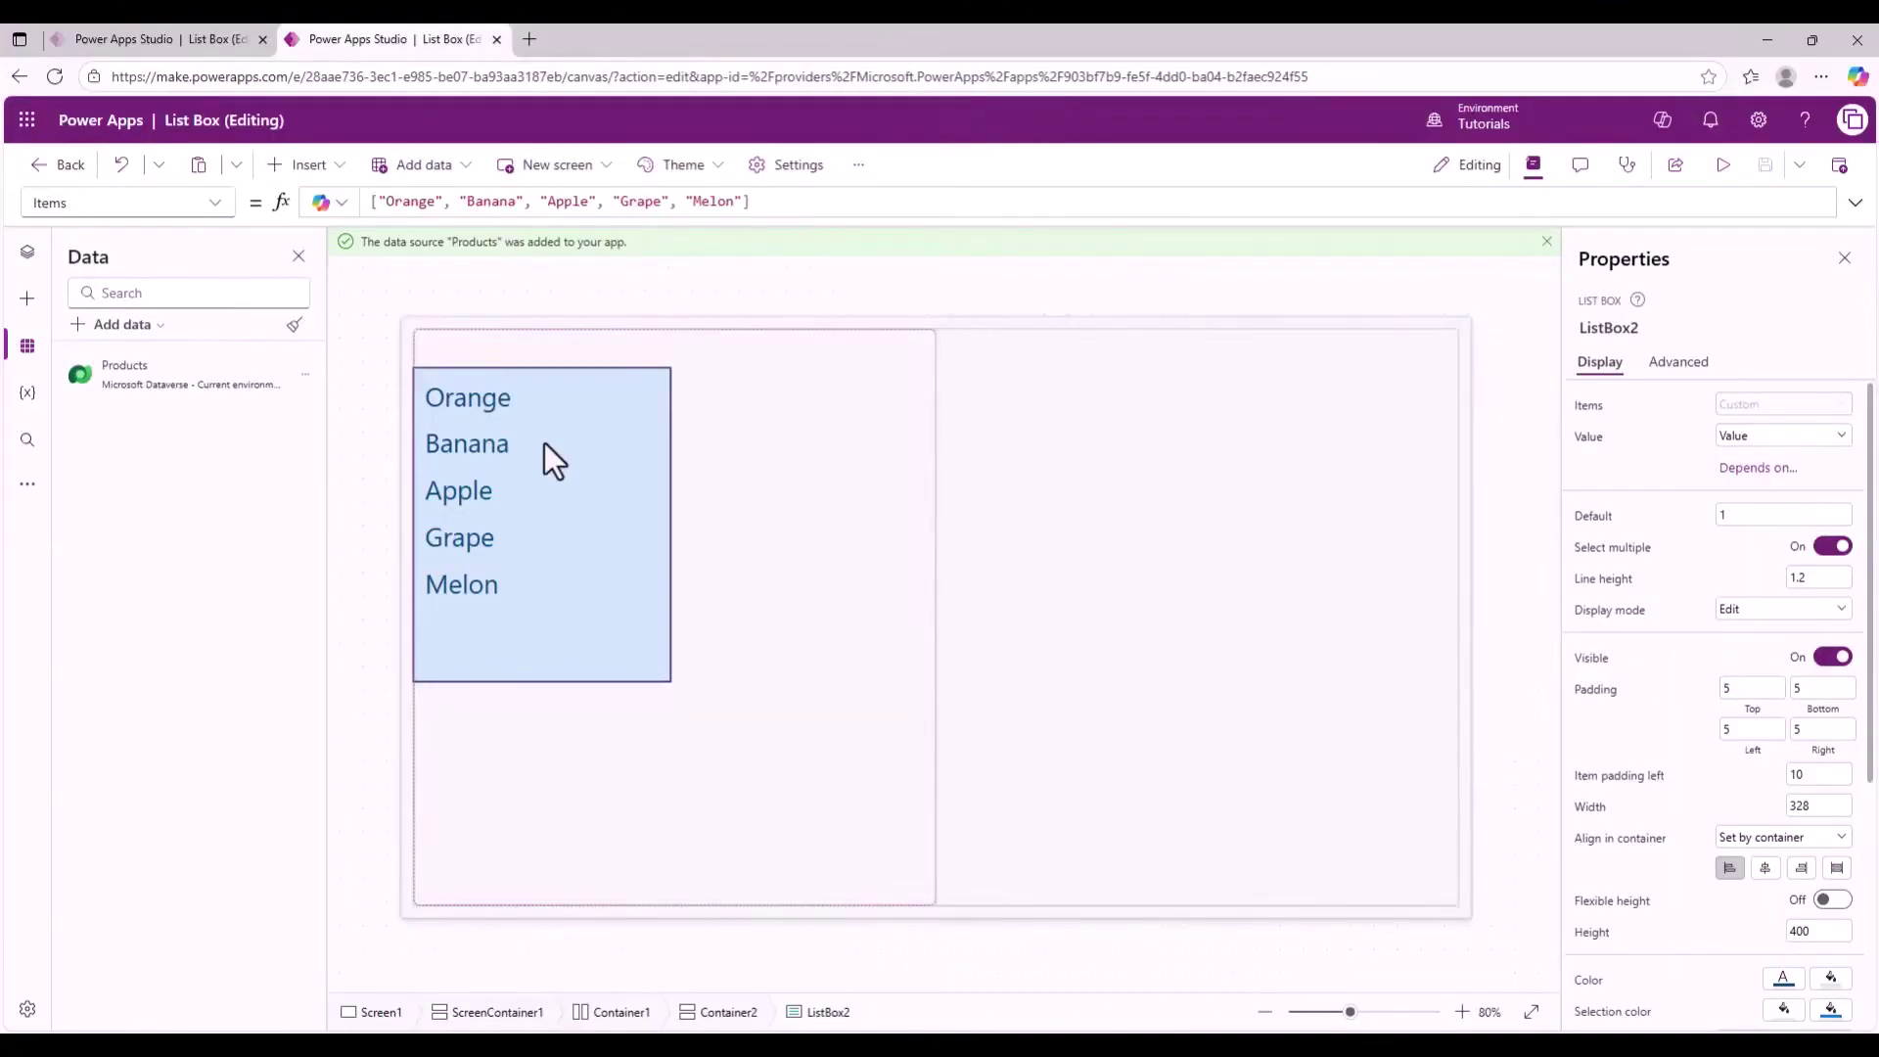
Replace the list box's fruit items with the Products table.
{"action": "left_click", "coordinate": [781, 201]}
{"action": "left_click_drag", "start_coordinate": [844, 198], "coordinate": [378, 200]}
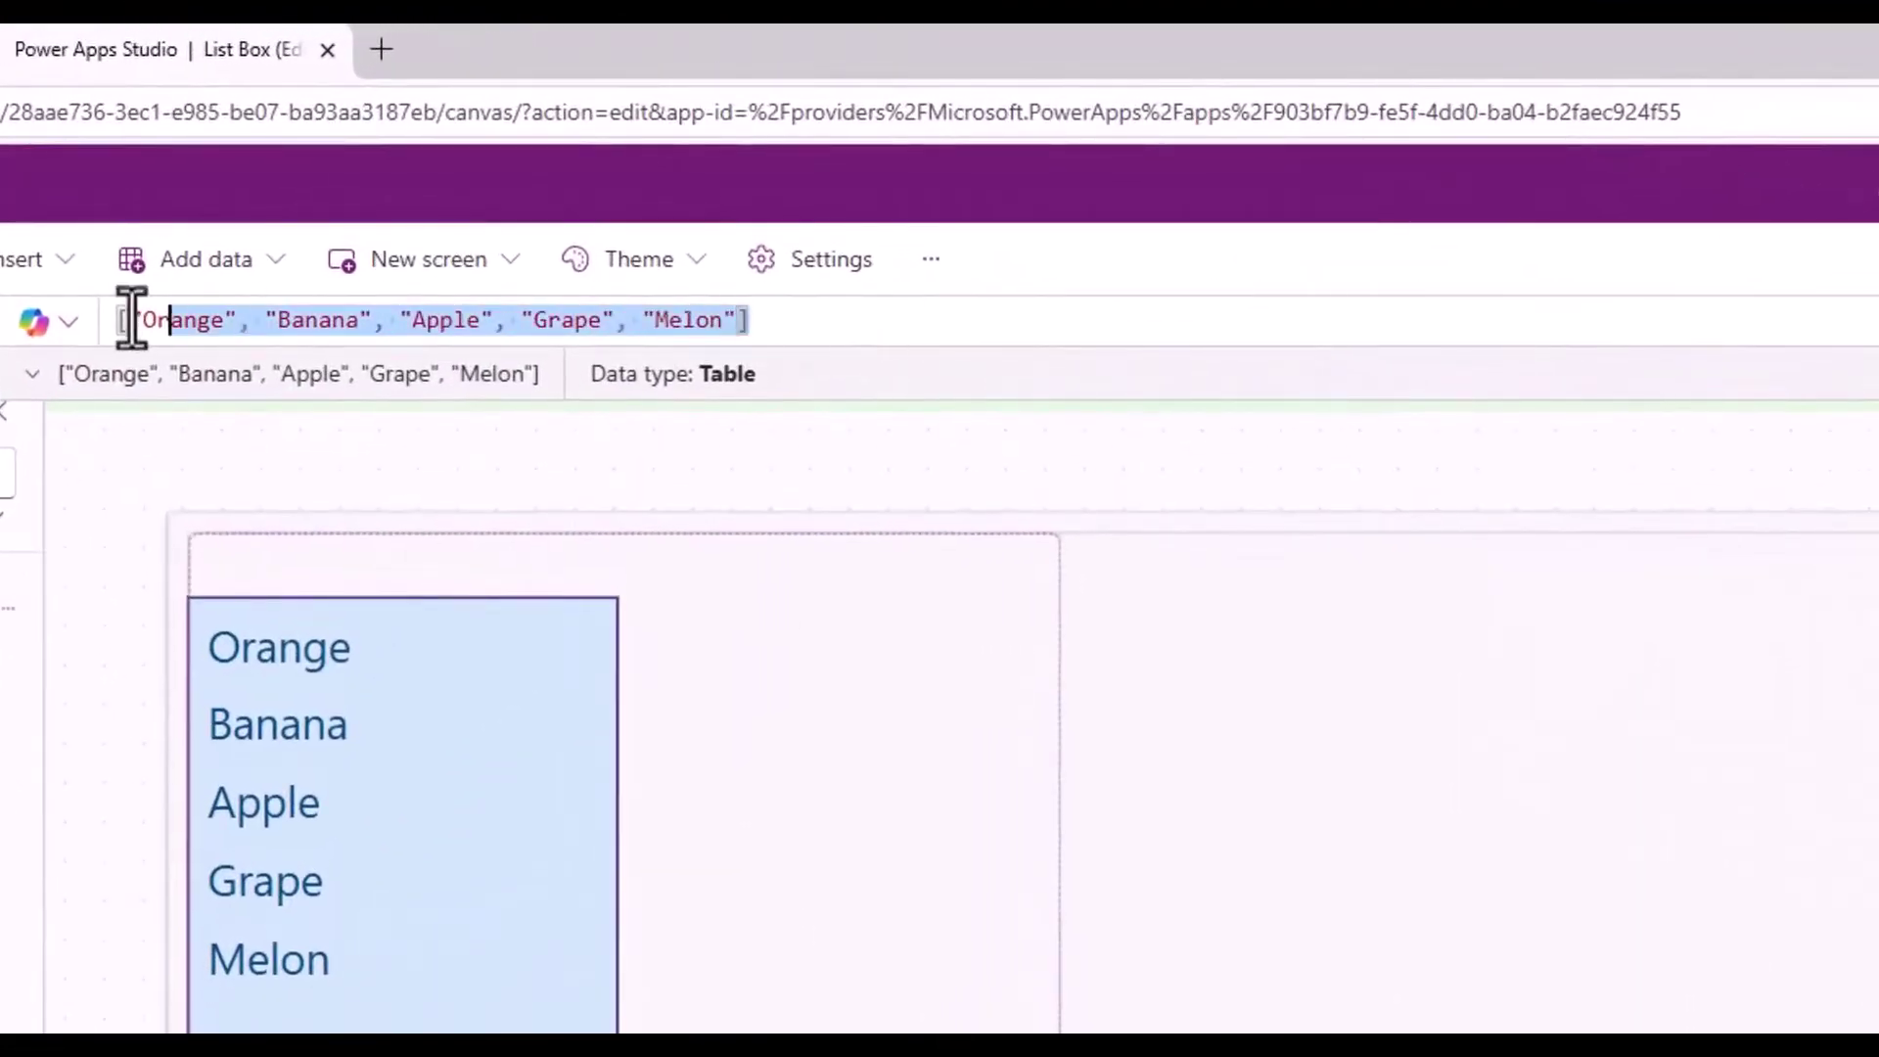
{"action": "left_click_drag", "start_coordinate": [133, 318], "coordinate": [119, 319]}
{"action": "type", "text": "Products"}
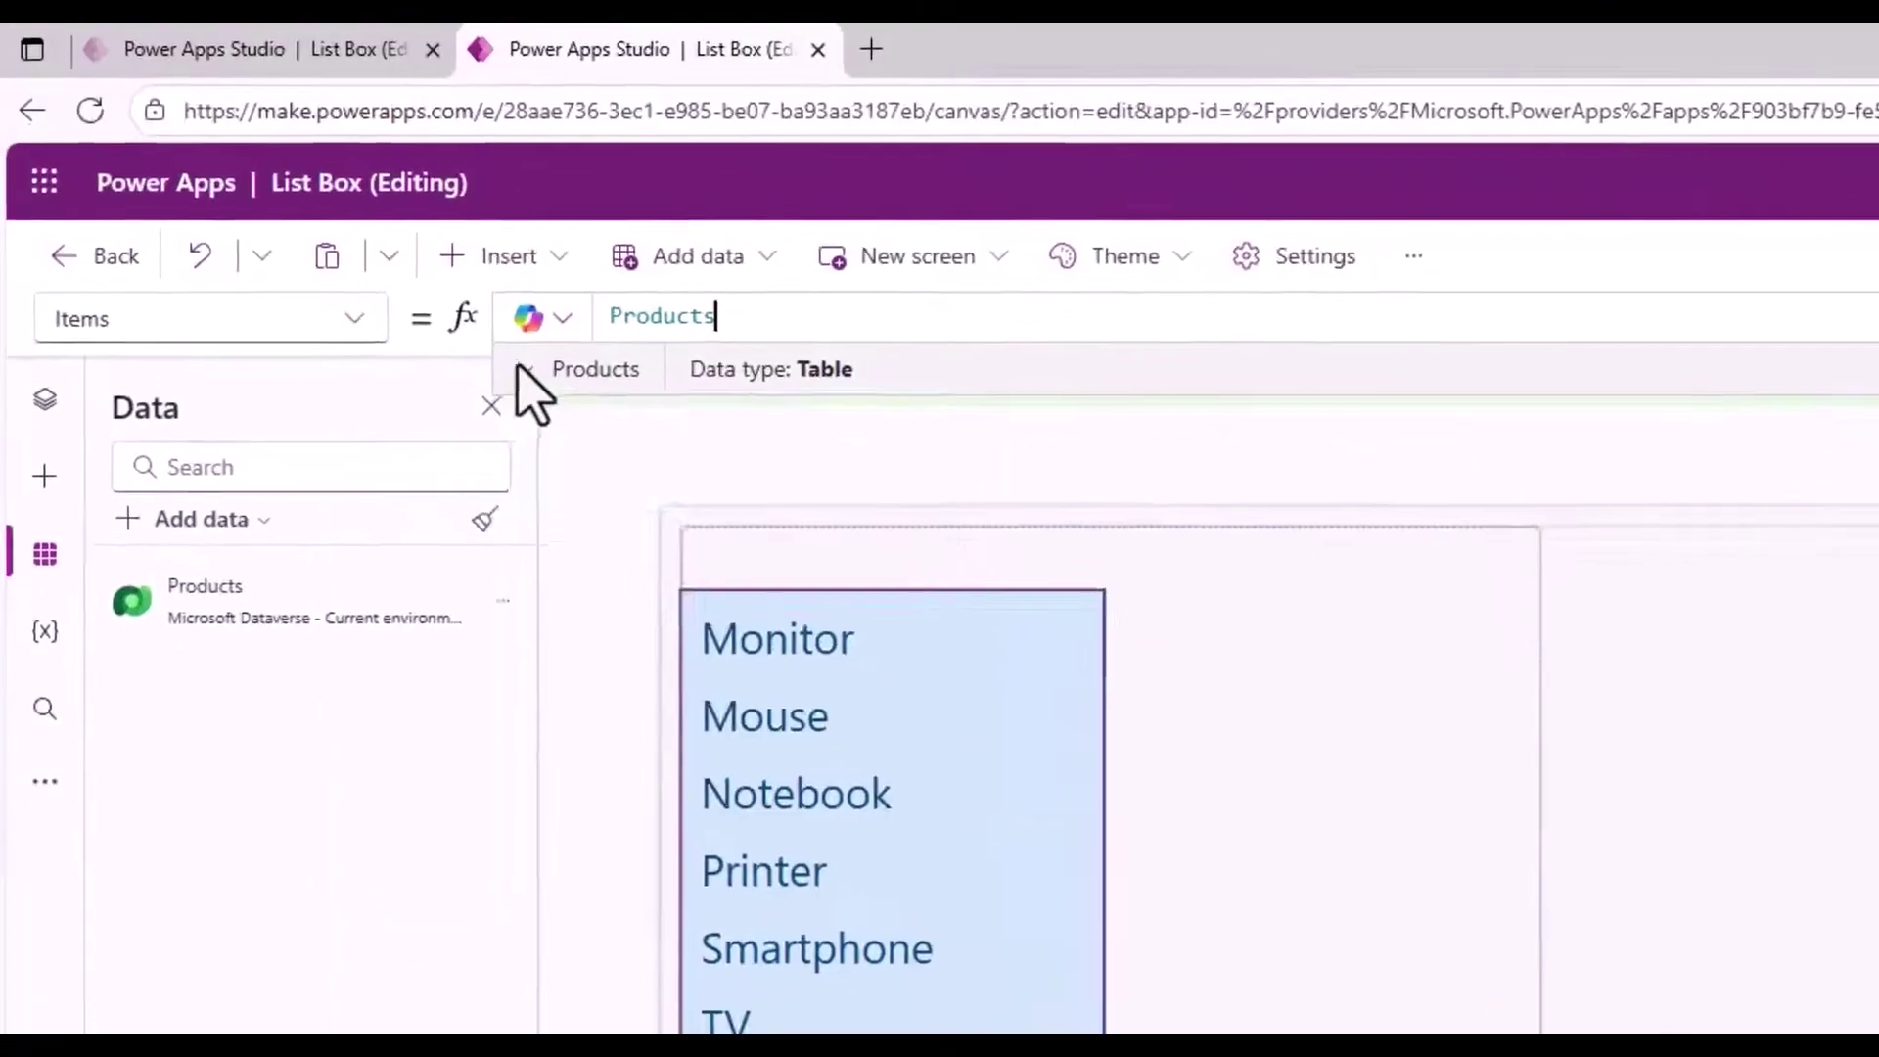
Examine the Products records in the formula result preview and change the list box's items to Products.Price.
{"action": "left_click", "coordinate": [319, 233]}
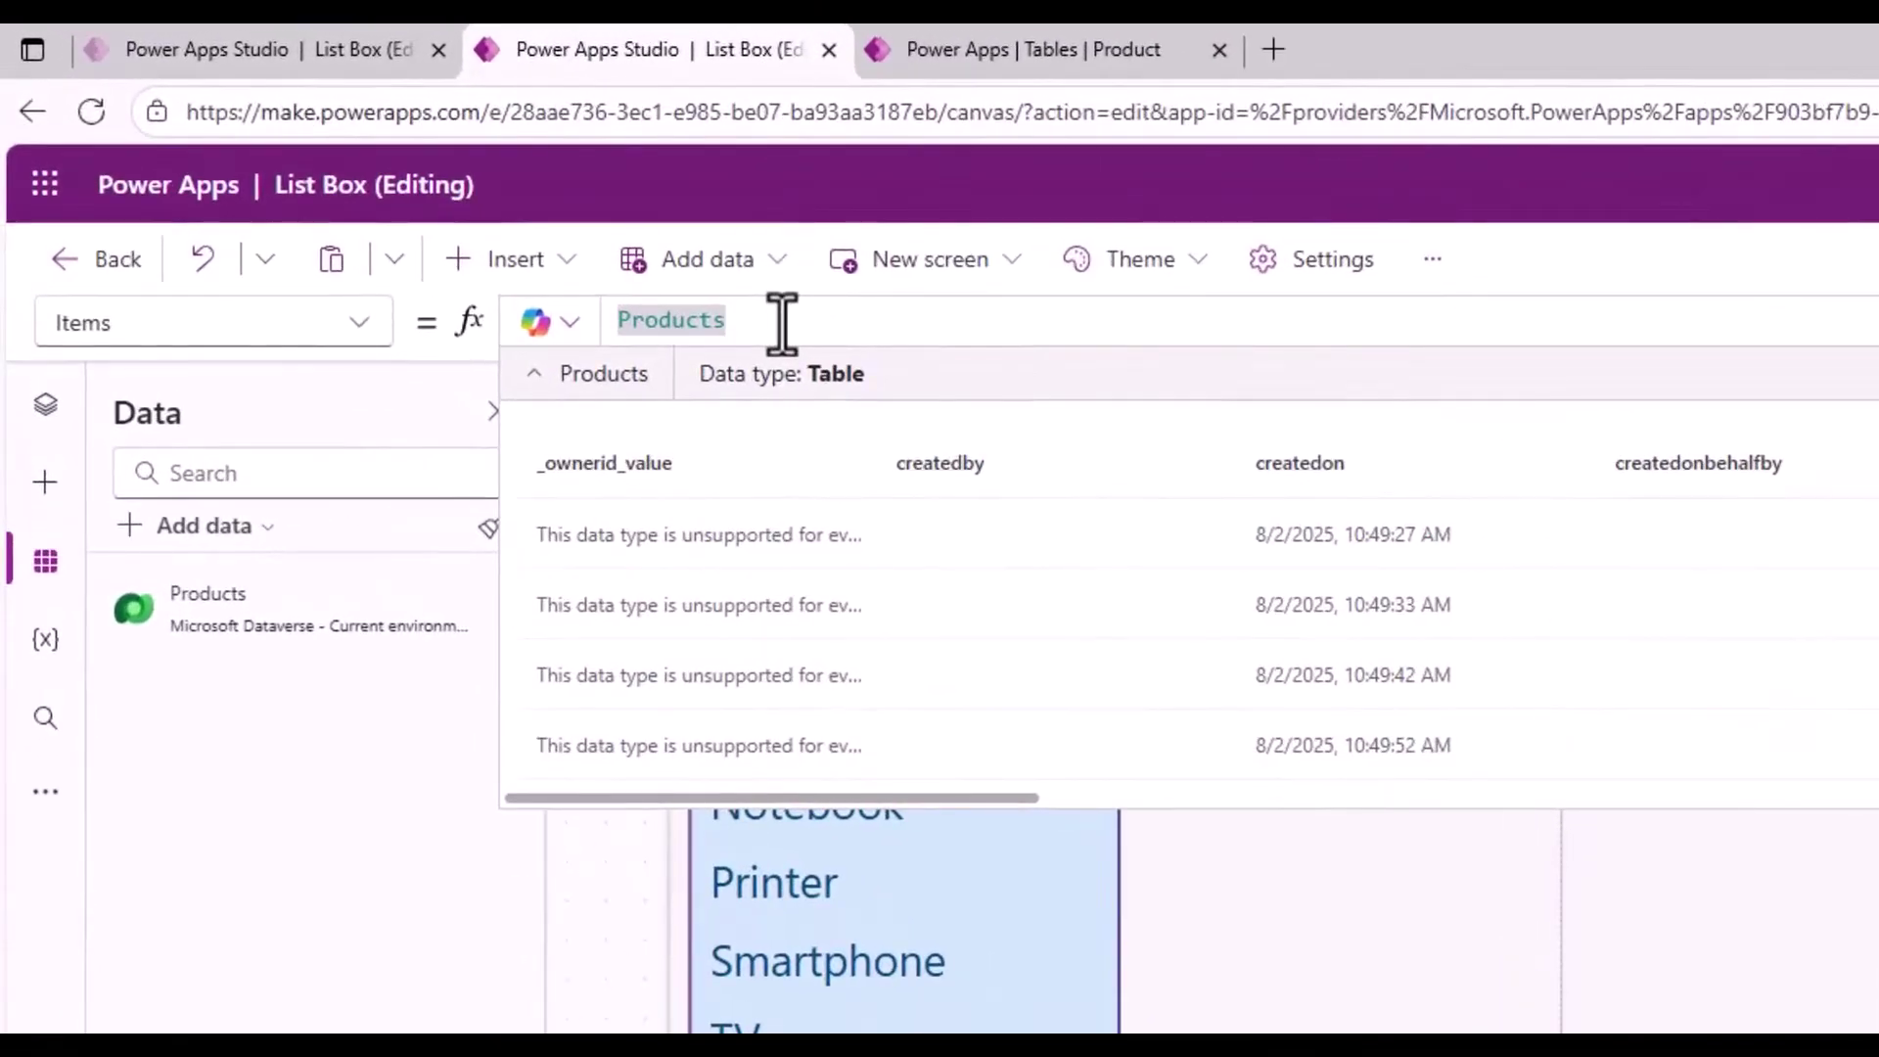
{"action": "type", "text": ".Price"}
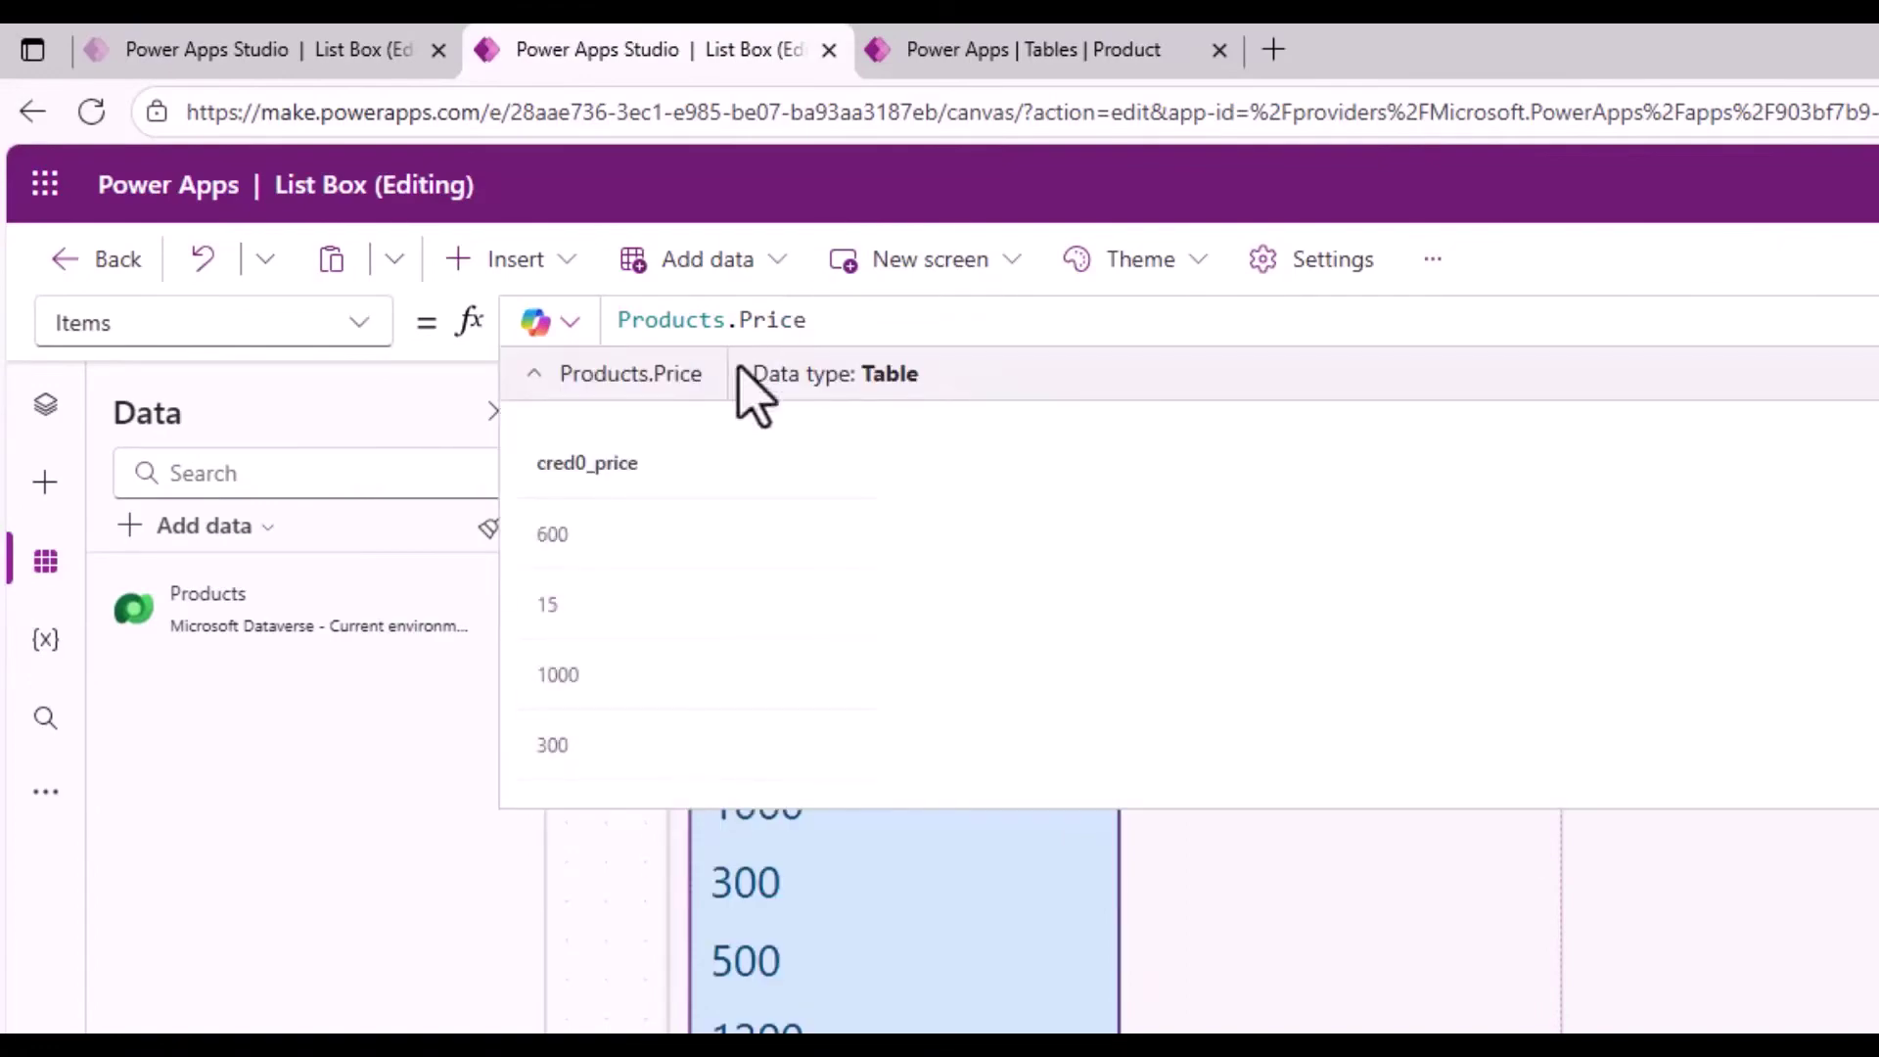
{"action": "left_click", "coordinate": [931, 995]}
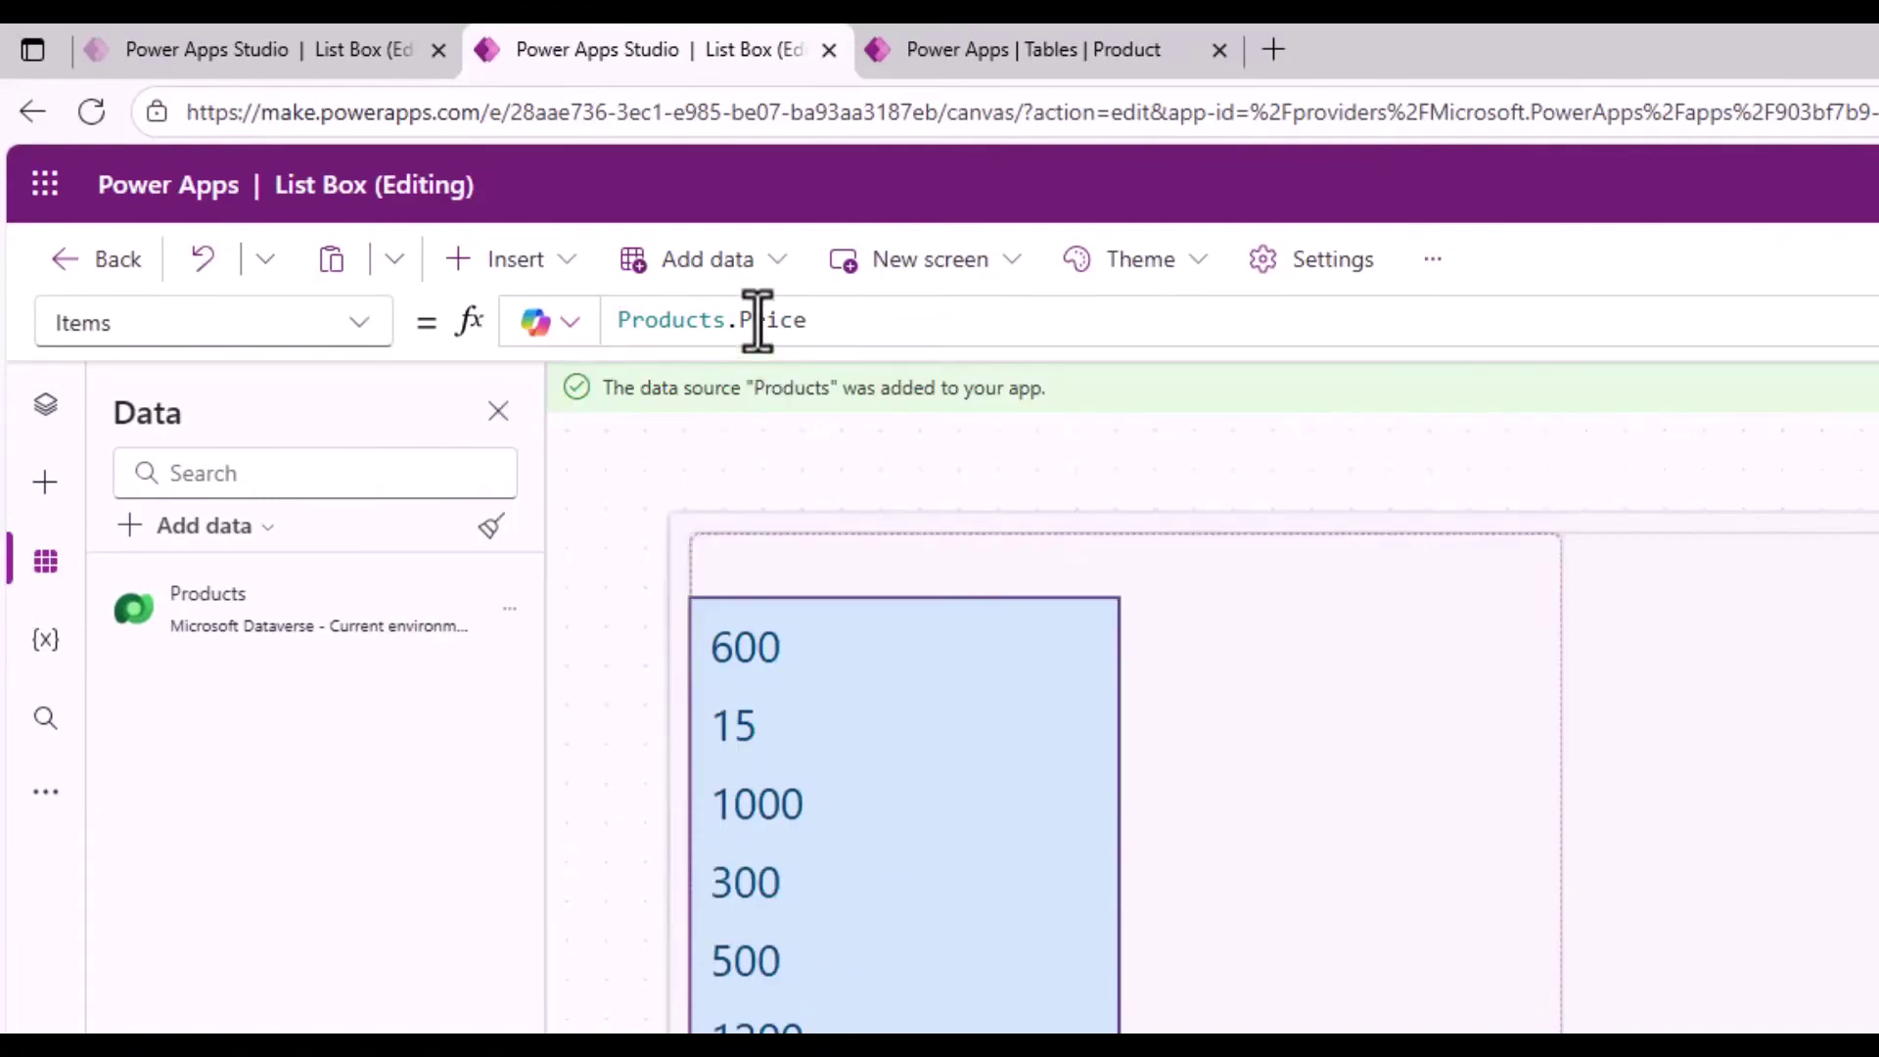
Change the list box's items formula to Products.Name.
{"action": "left_click_drag", "start_coordinate": [793, 320], "coordinate": [740, 320]}
{"action": "left_click_drag", "start_coordinate": [929, 320], "coordinate": [929, 320]}
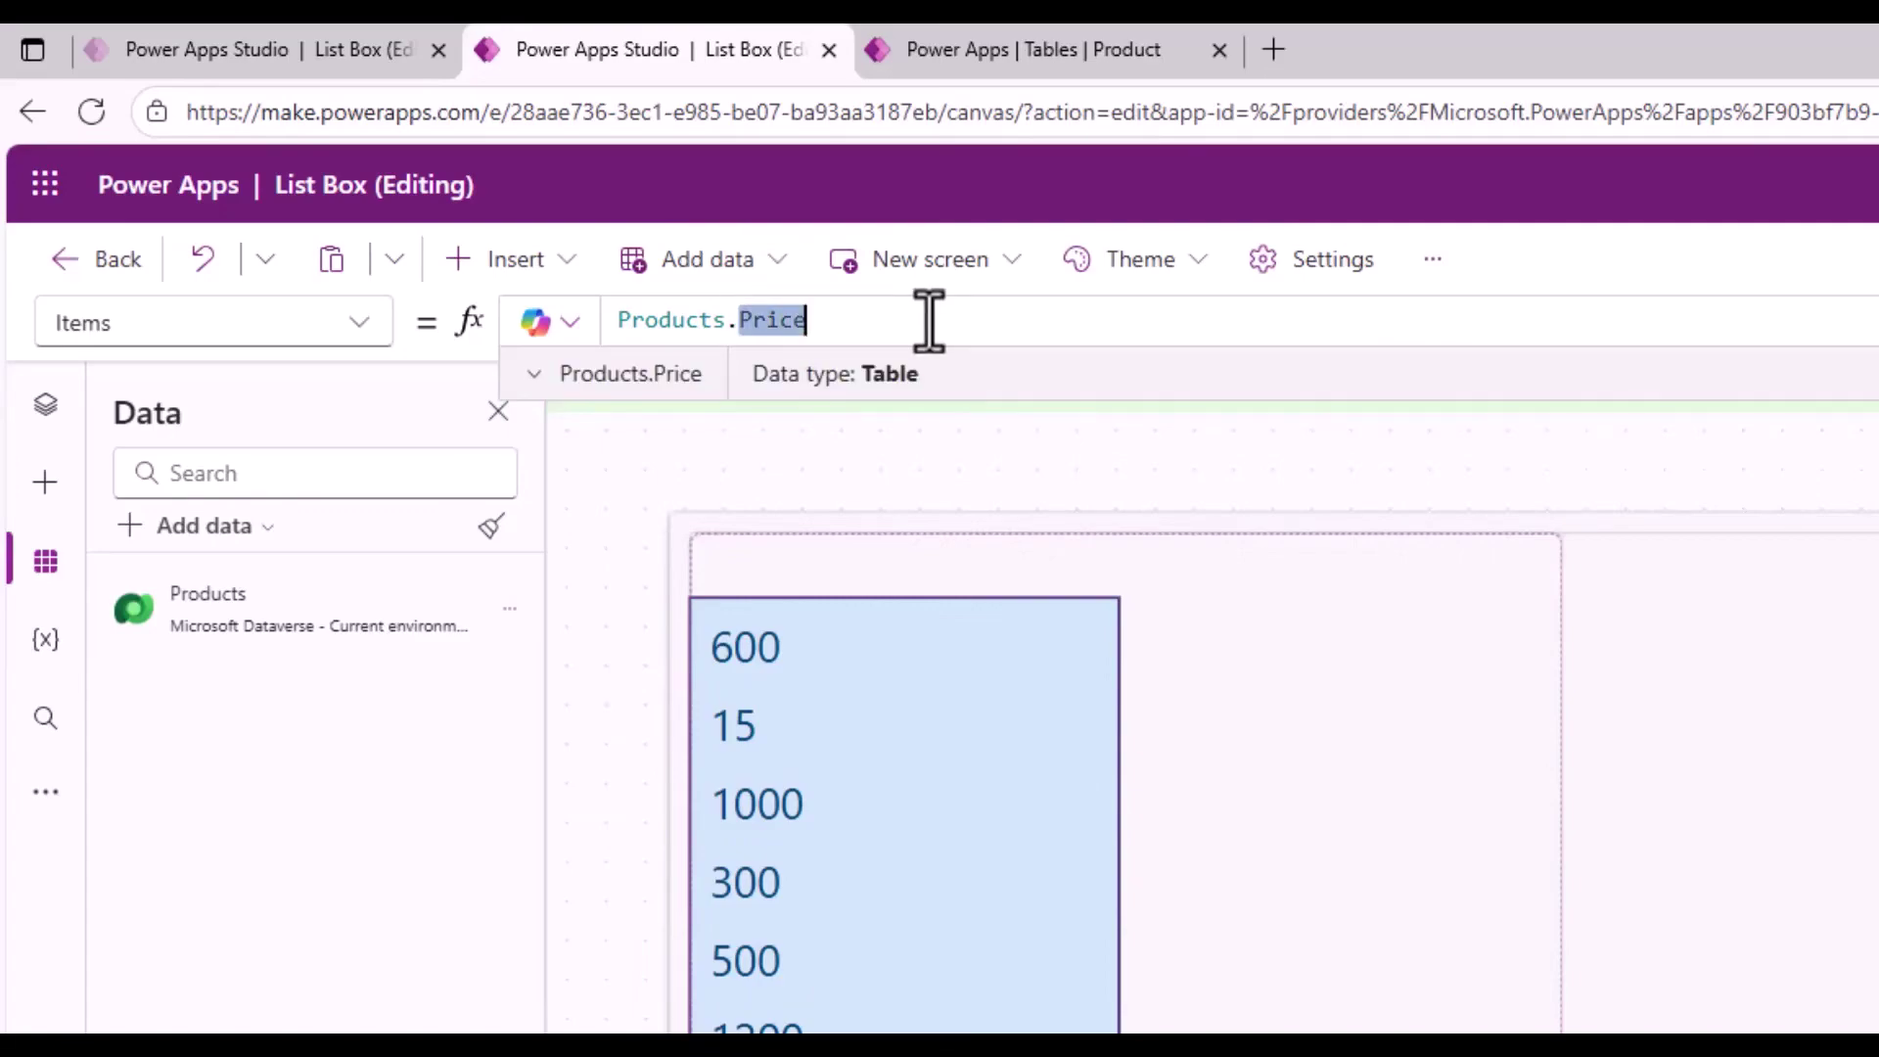
{"action": "type", "text": "Name"}
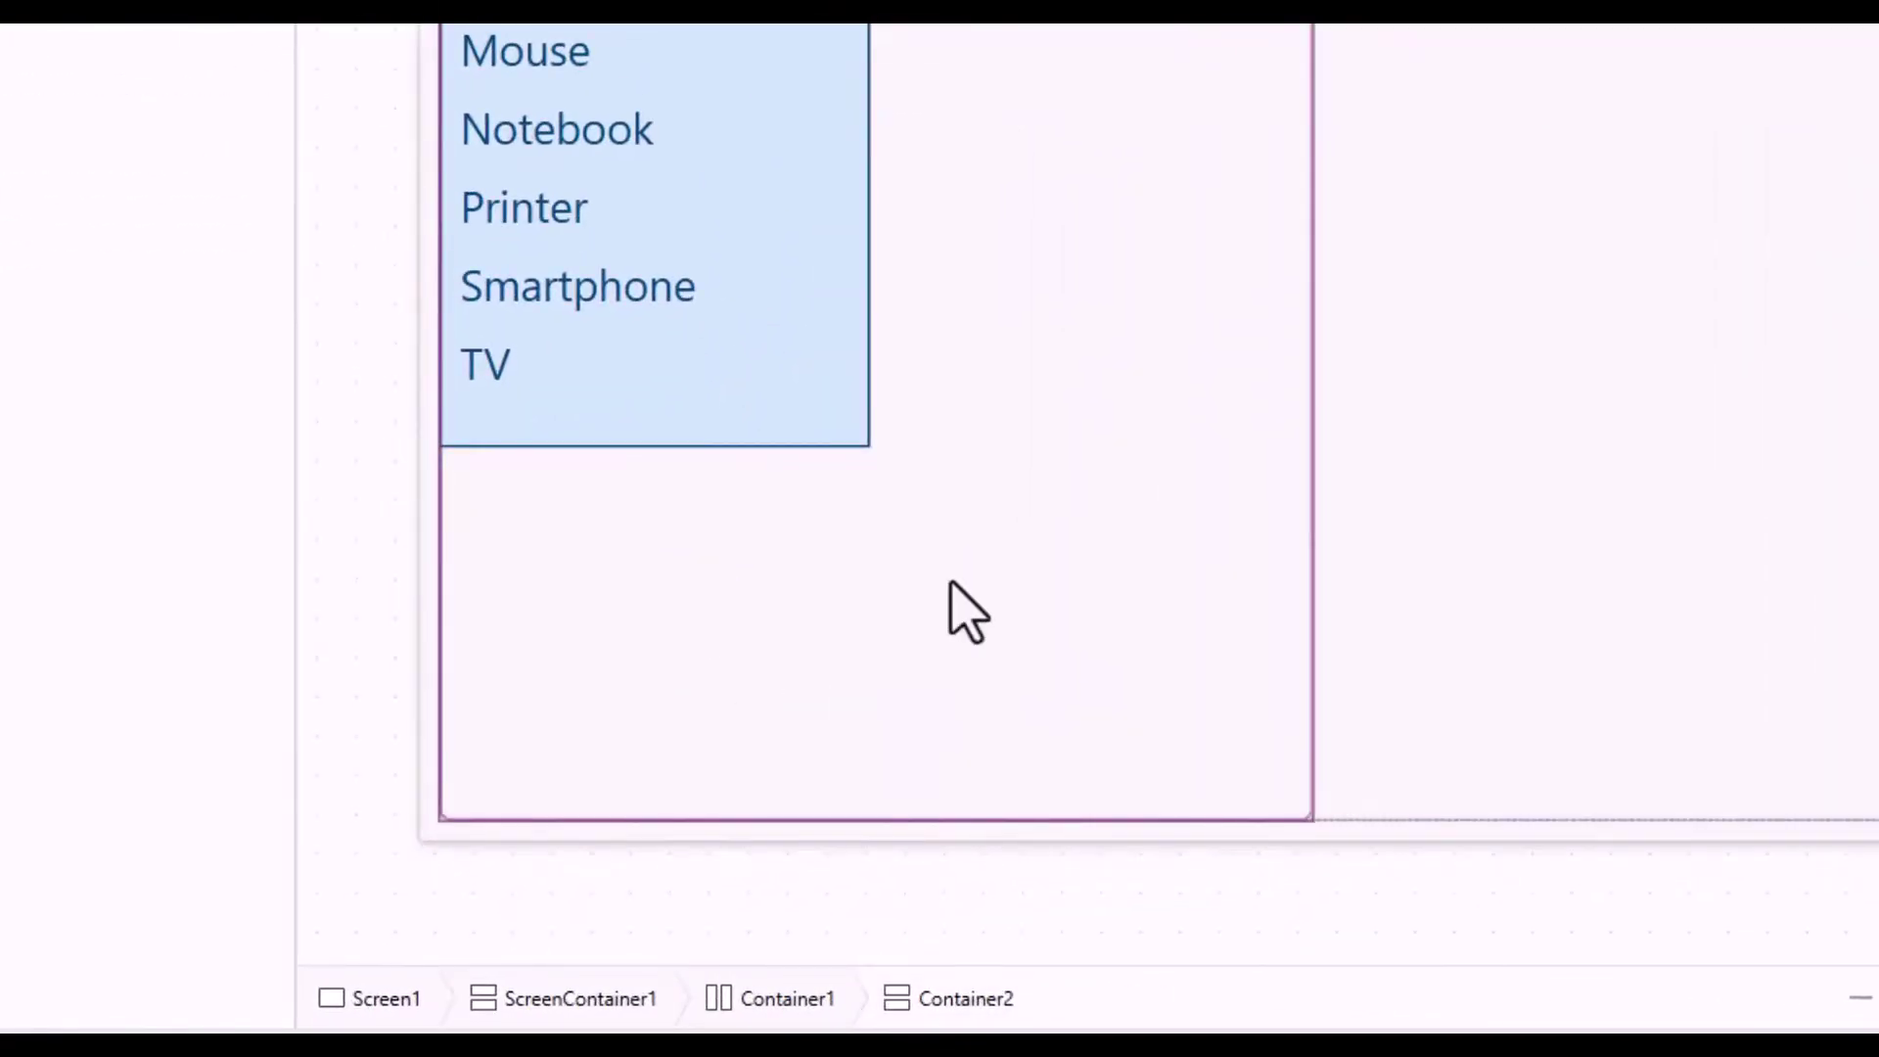
Insert a text label in Container2 below the list box and set its font size to 25 and width to 600.
{"action": "left_click", "coordinate": [28, 252]}
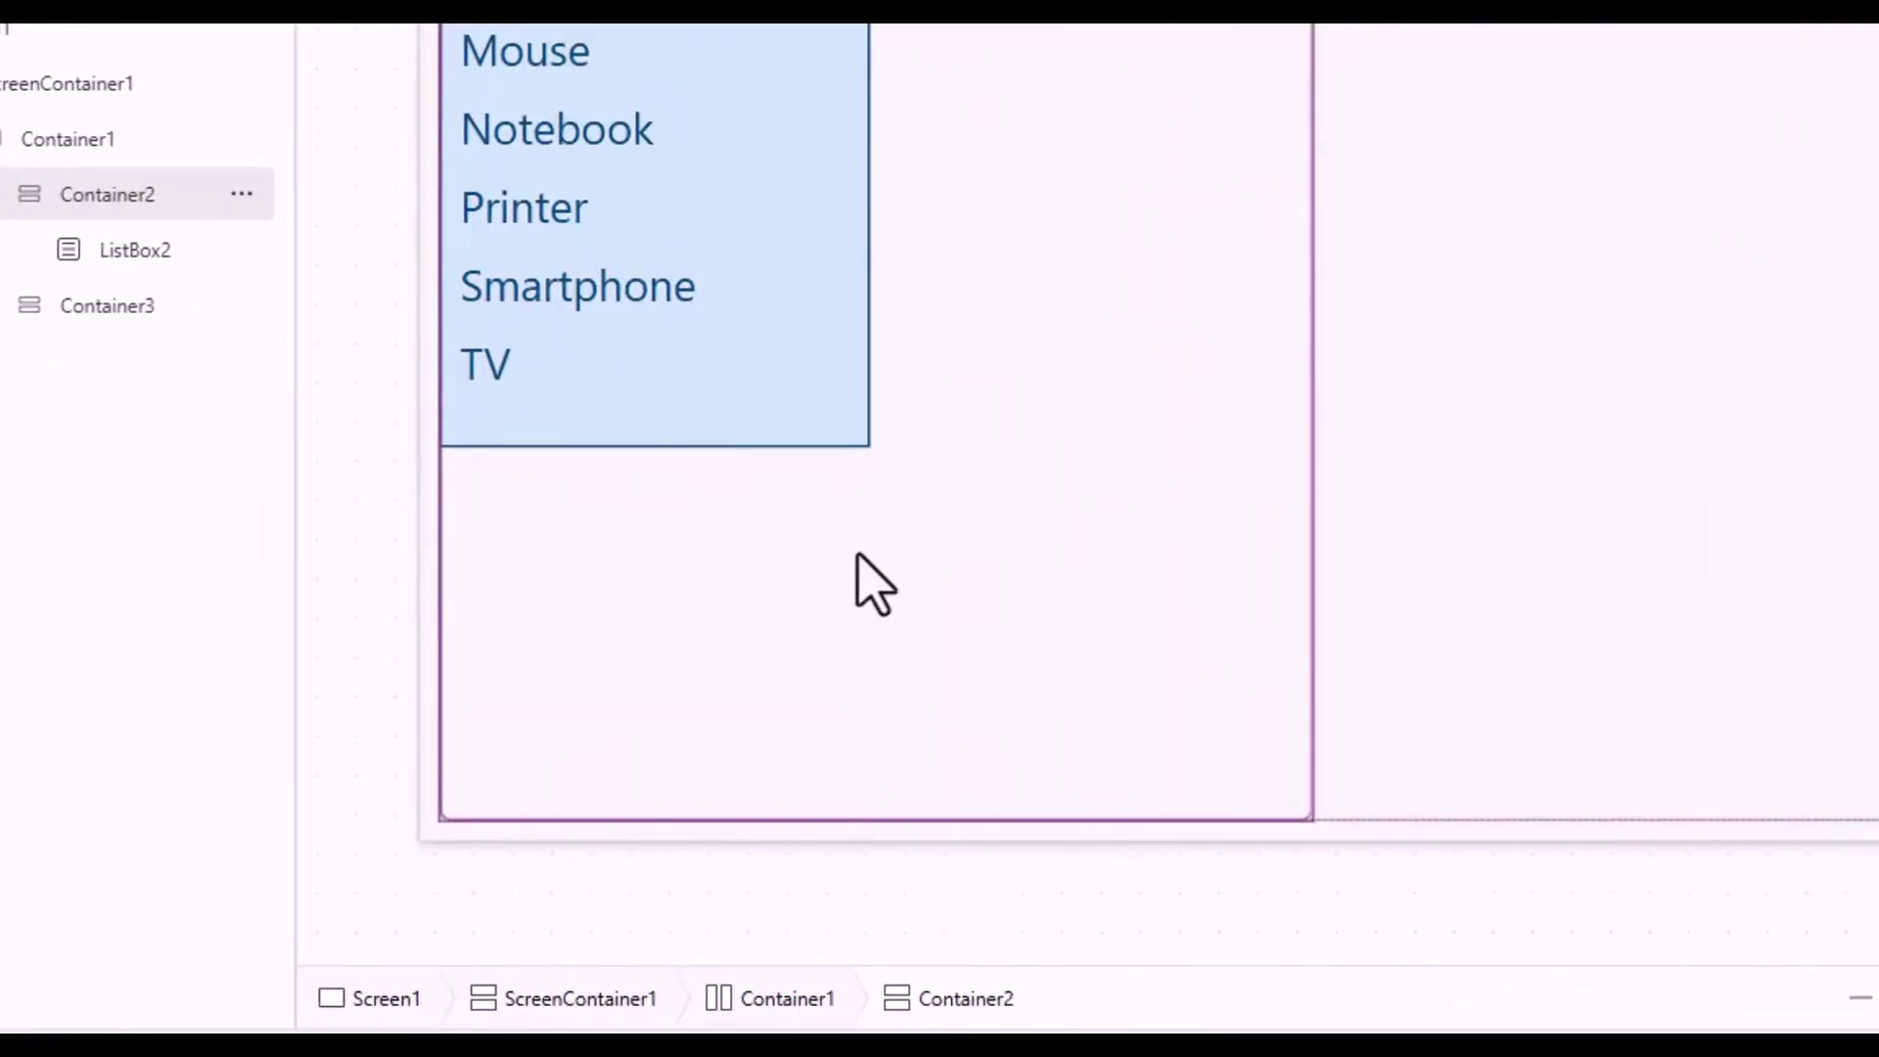
{"action": "left_click", "coordinate": [302, 118]}
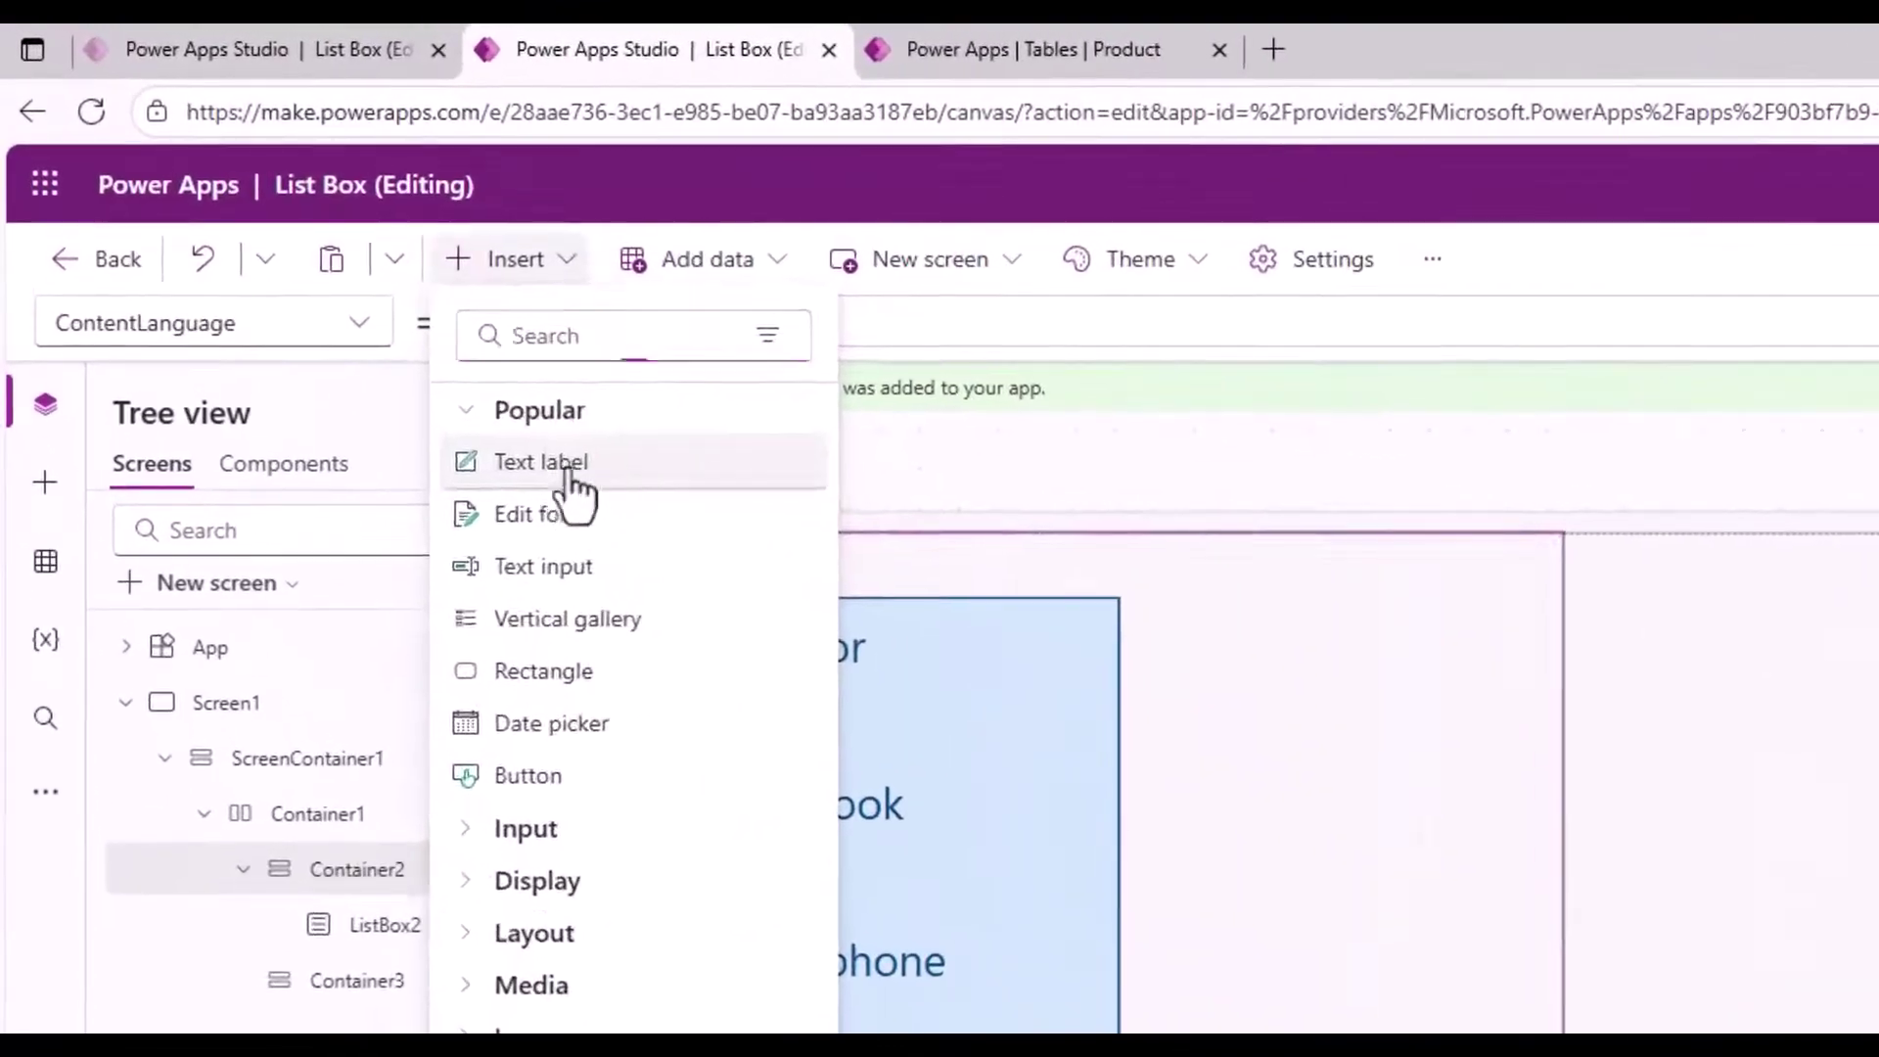
{"action": "left_click", "coordinate": [496, 399]}
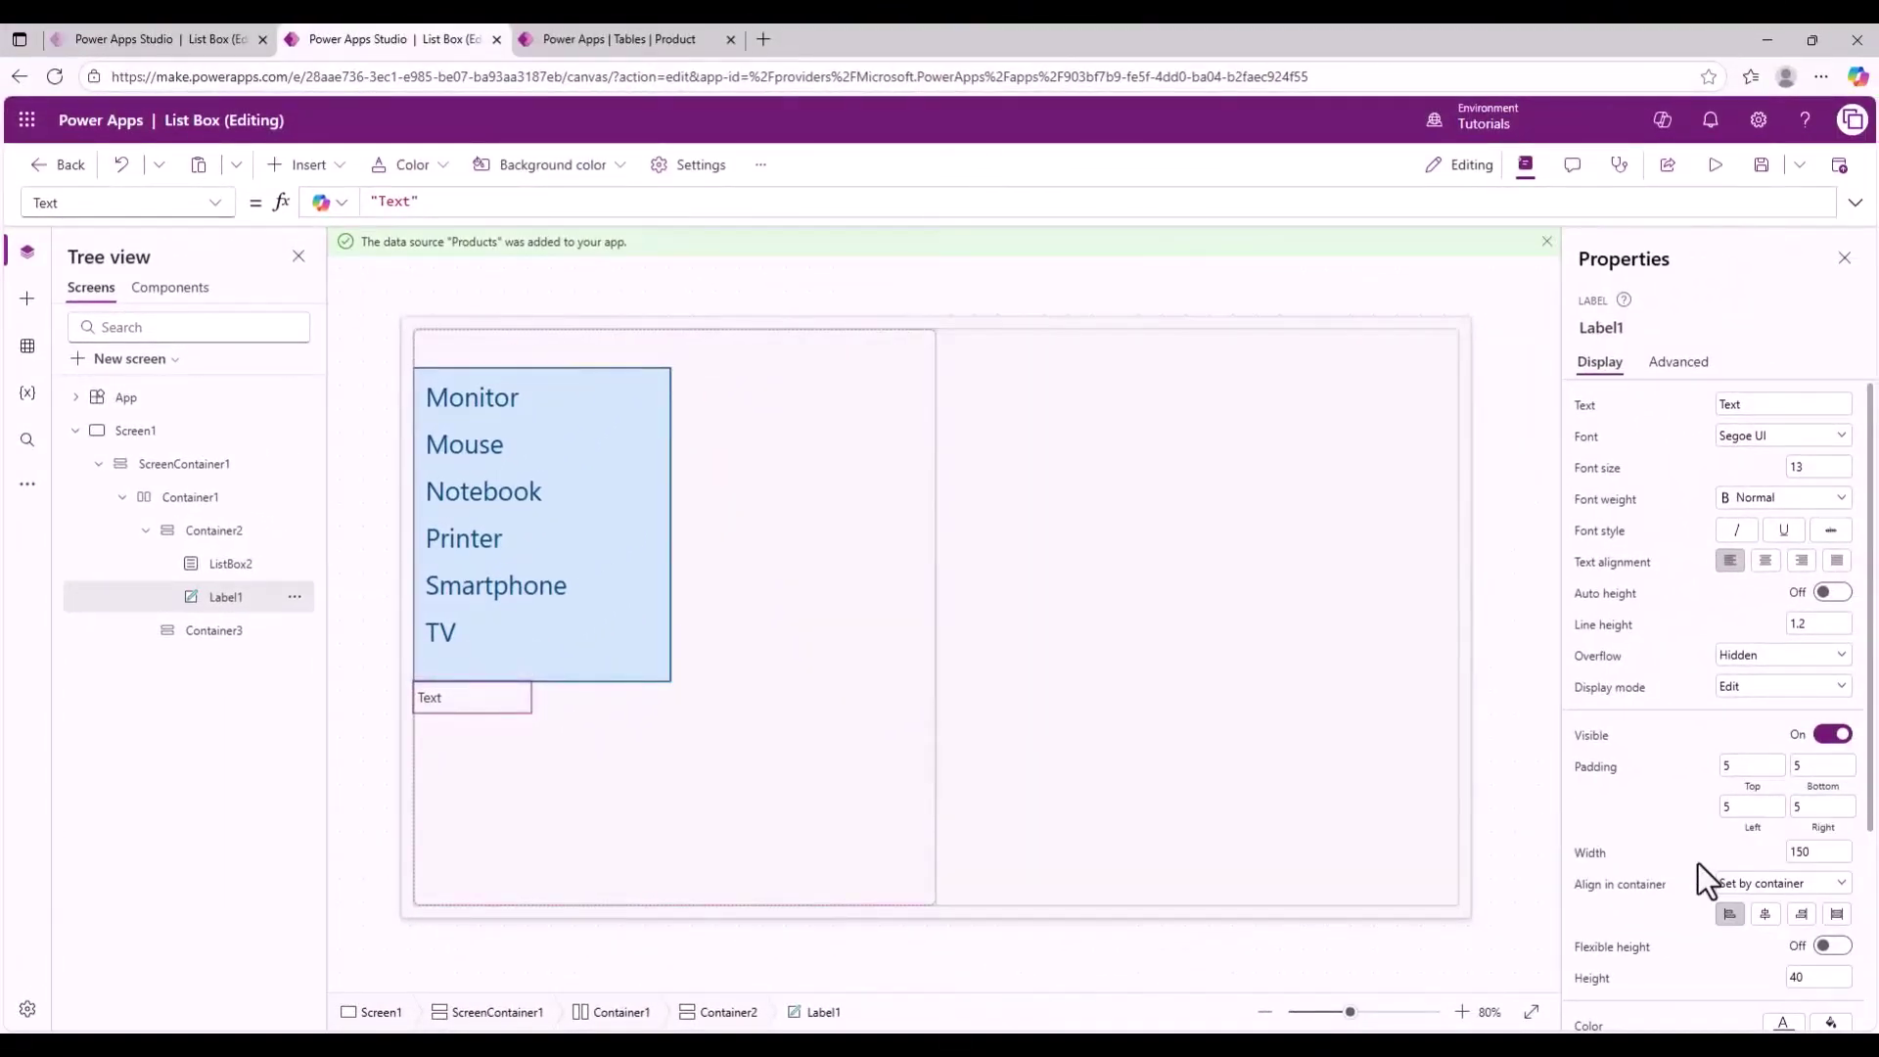
{"action": "type", "text": "25"}
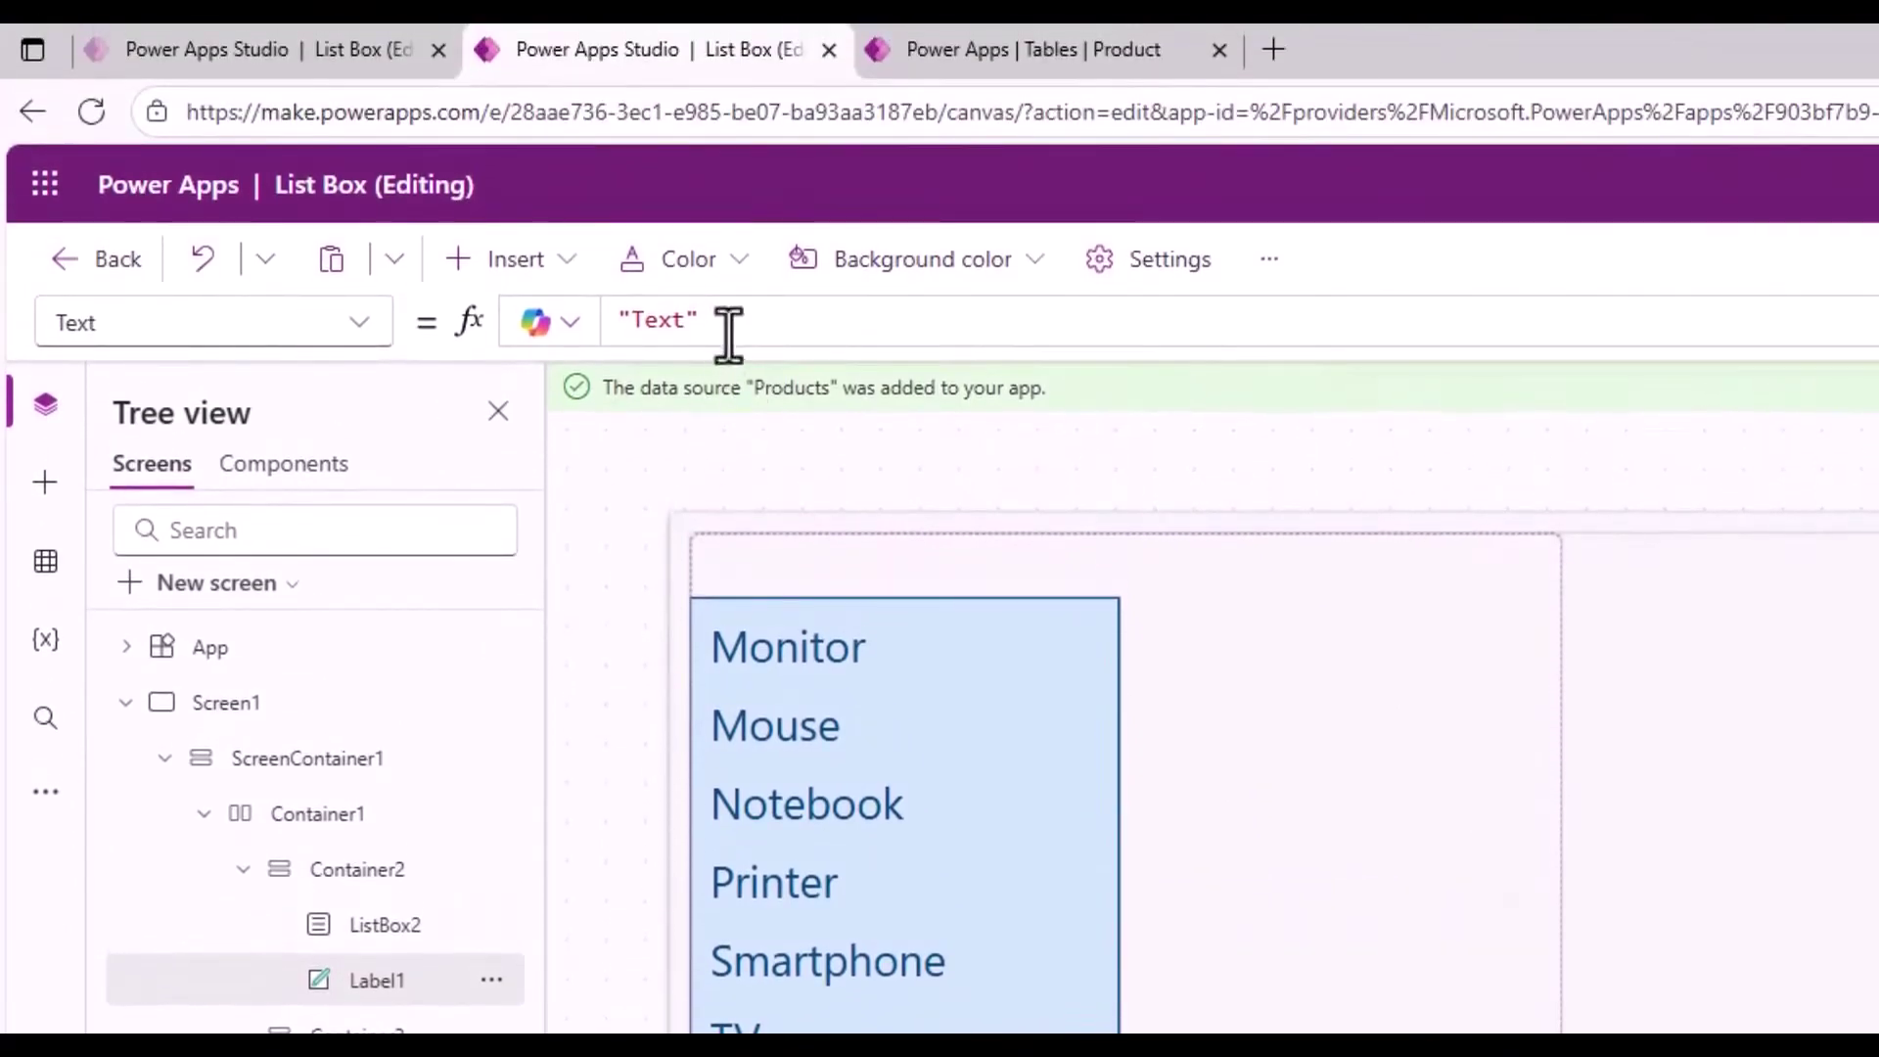
Replace the label's default text with a Concat formula that takes ListBox2.SelectedItems as its table.
{"action": "left_click", "coordinate": [729, 323]}
{"action": "key", "text": "ctrl+a"}
{"action": "key", "text": "BackSpace"}
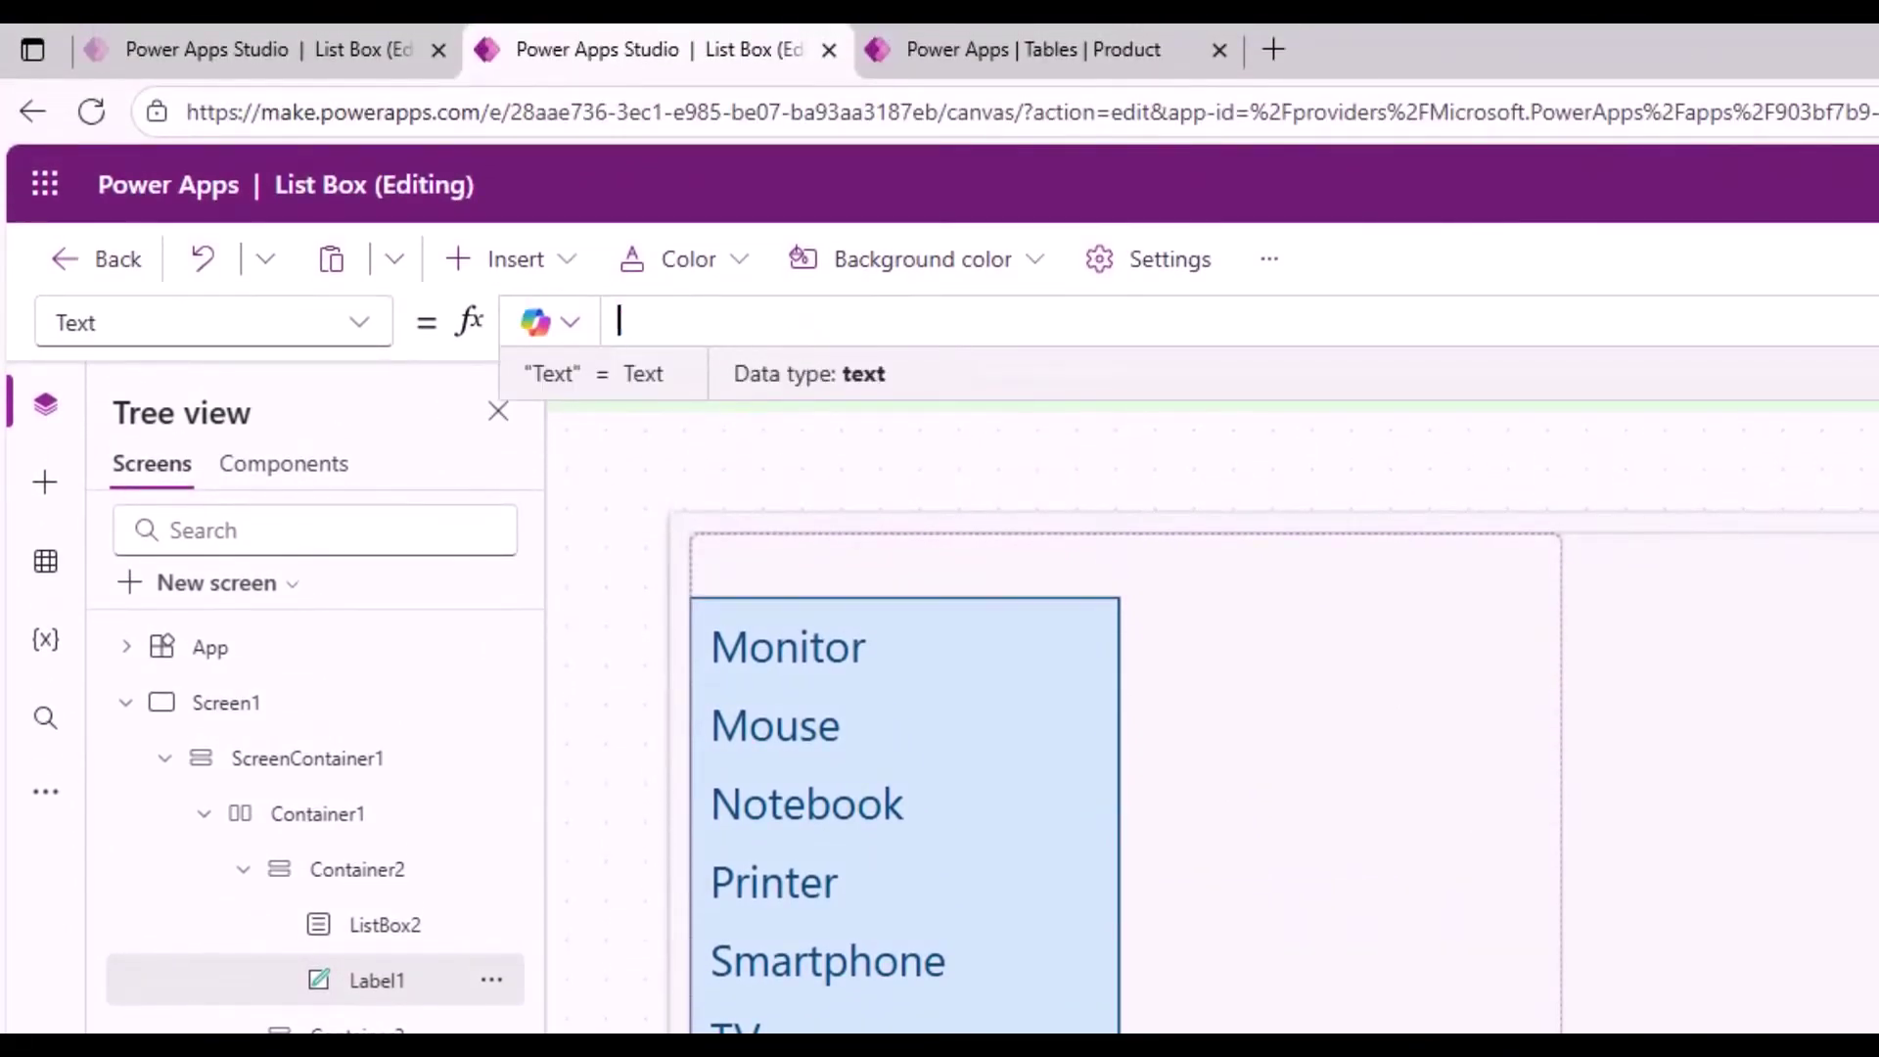
{"action": "type", "text": "Concat"}
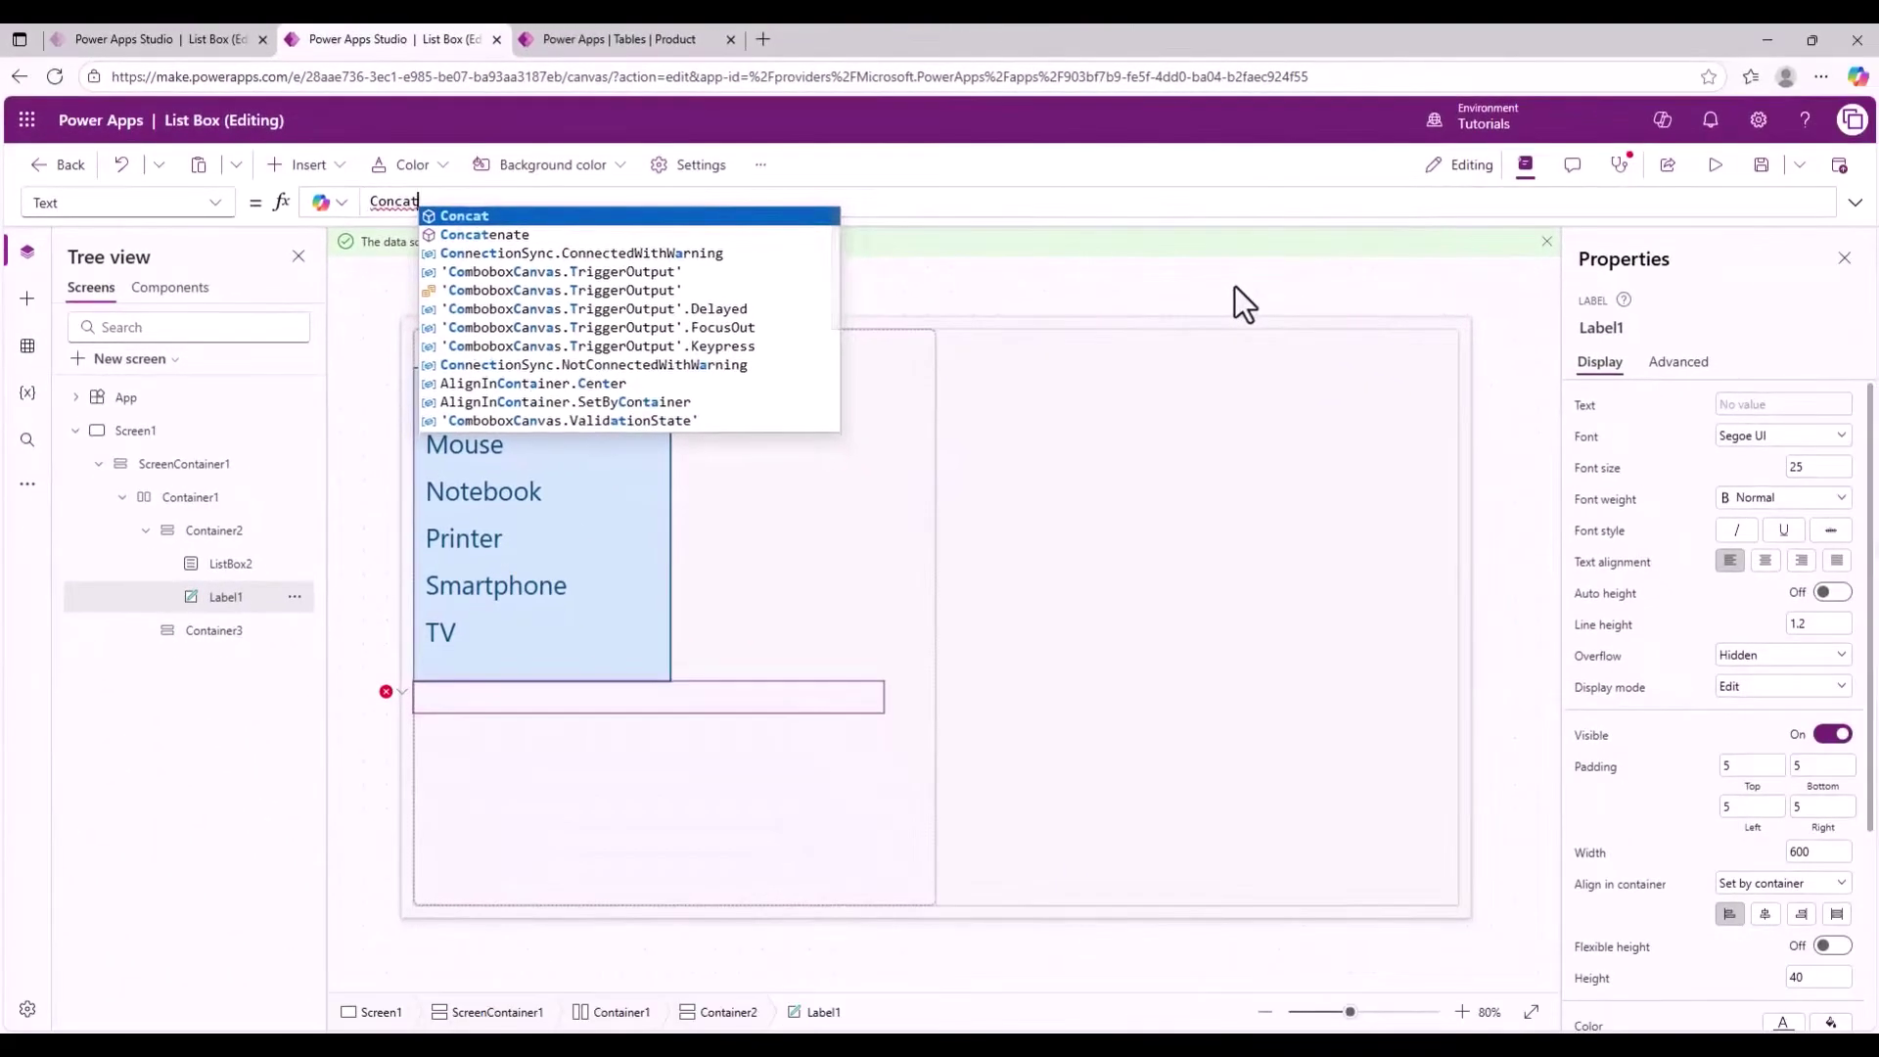
{"action": "type", "text": "()"}
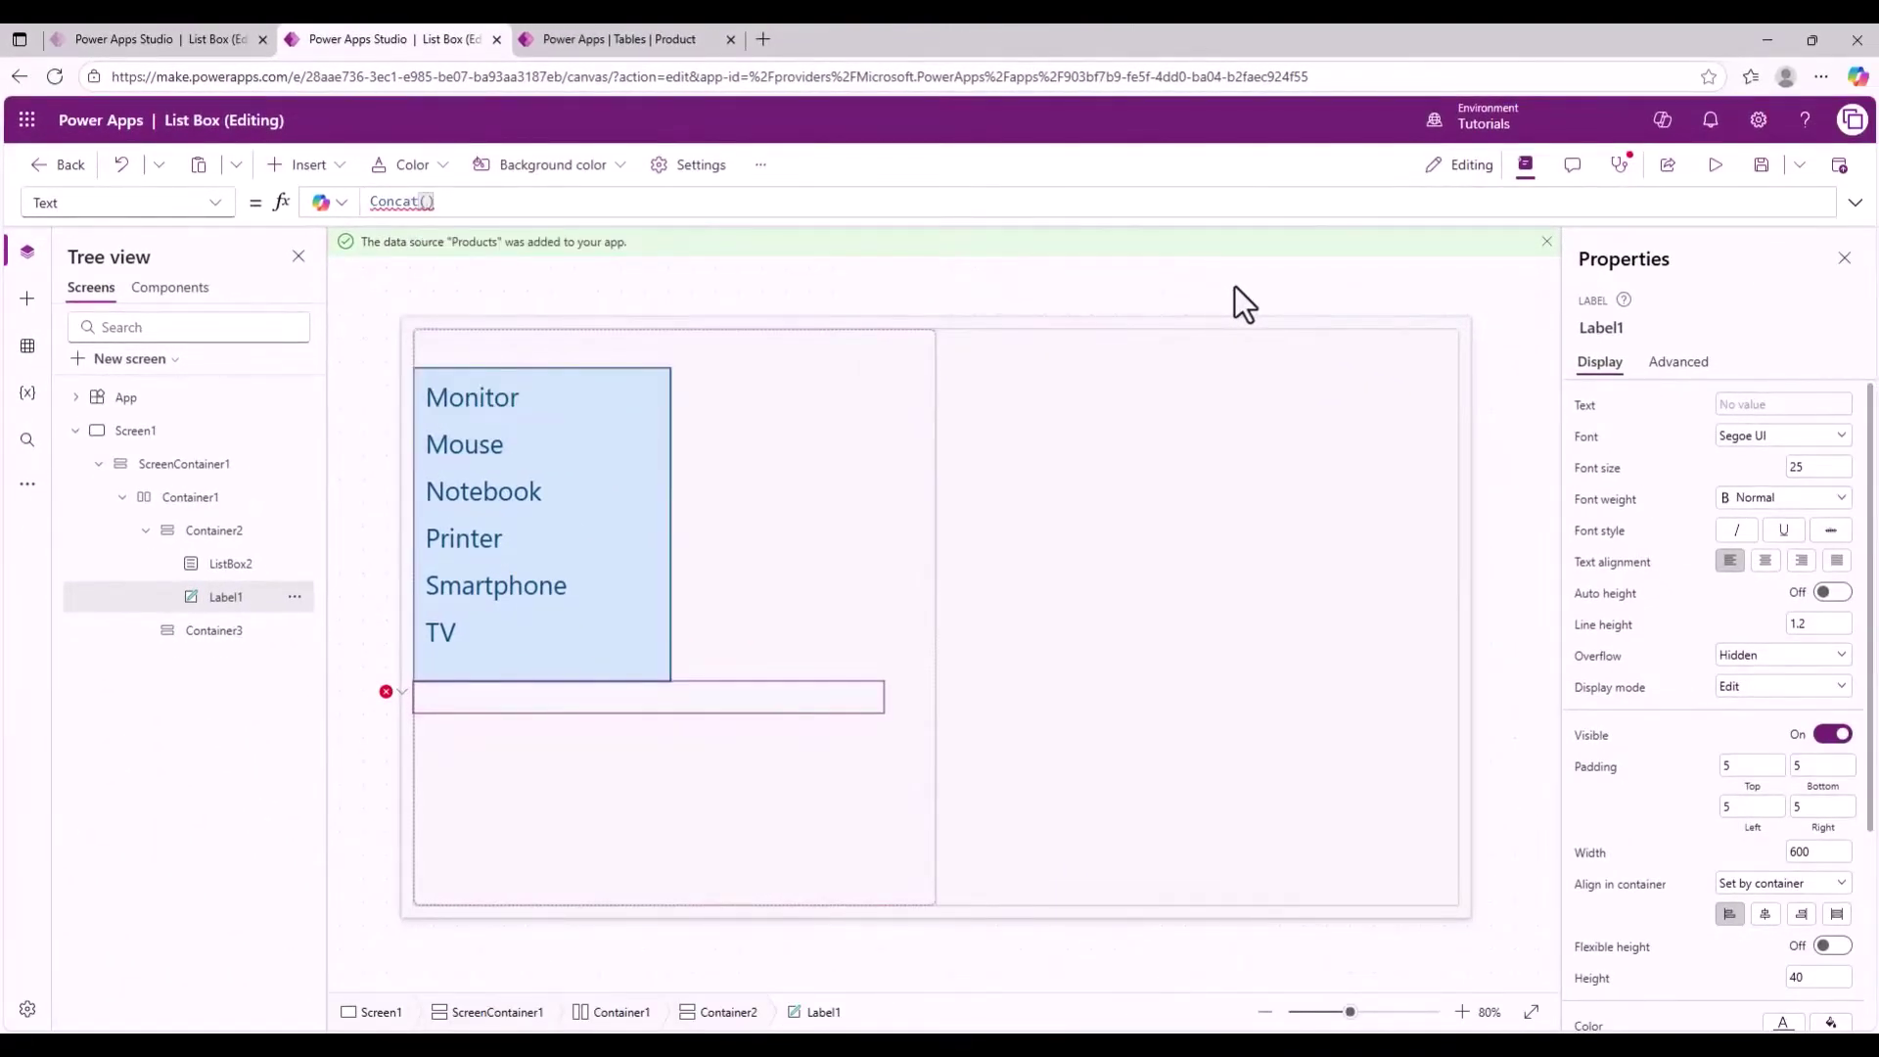
{"action": "type", "text": "Lis"}
{"action": "key", "text": "Down"}
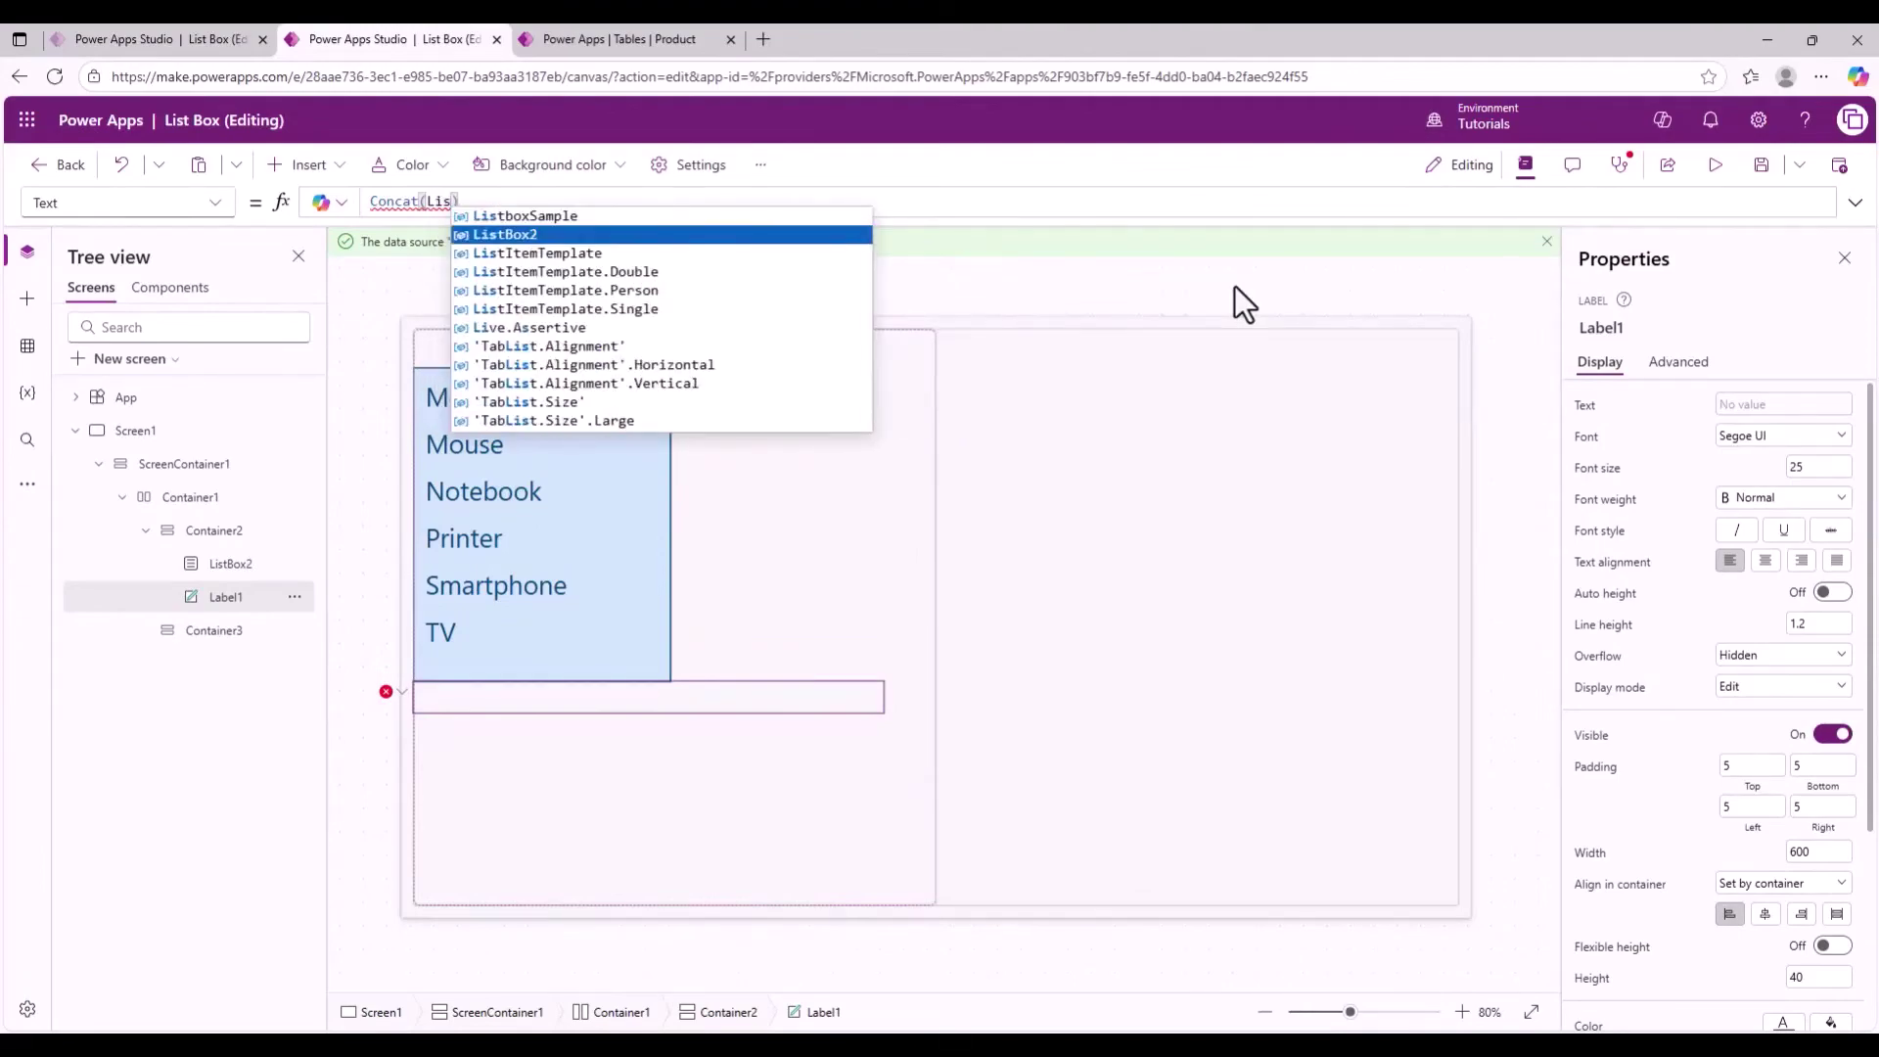
{"action": "key", "text": "Tab"}
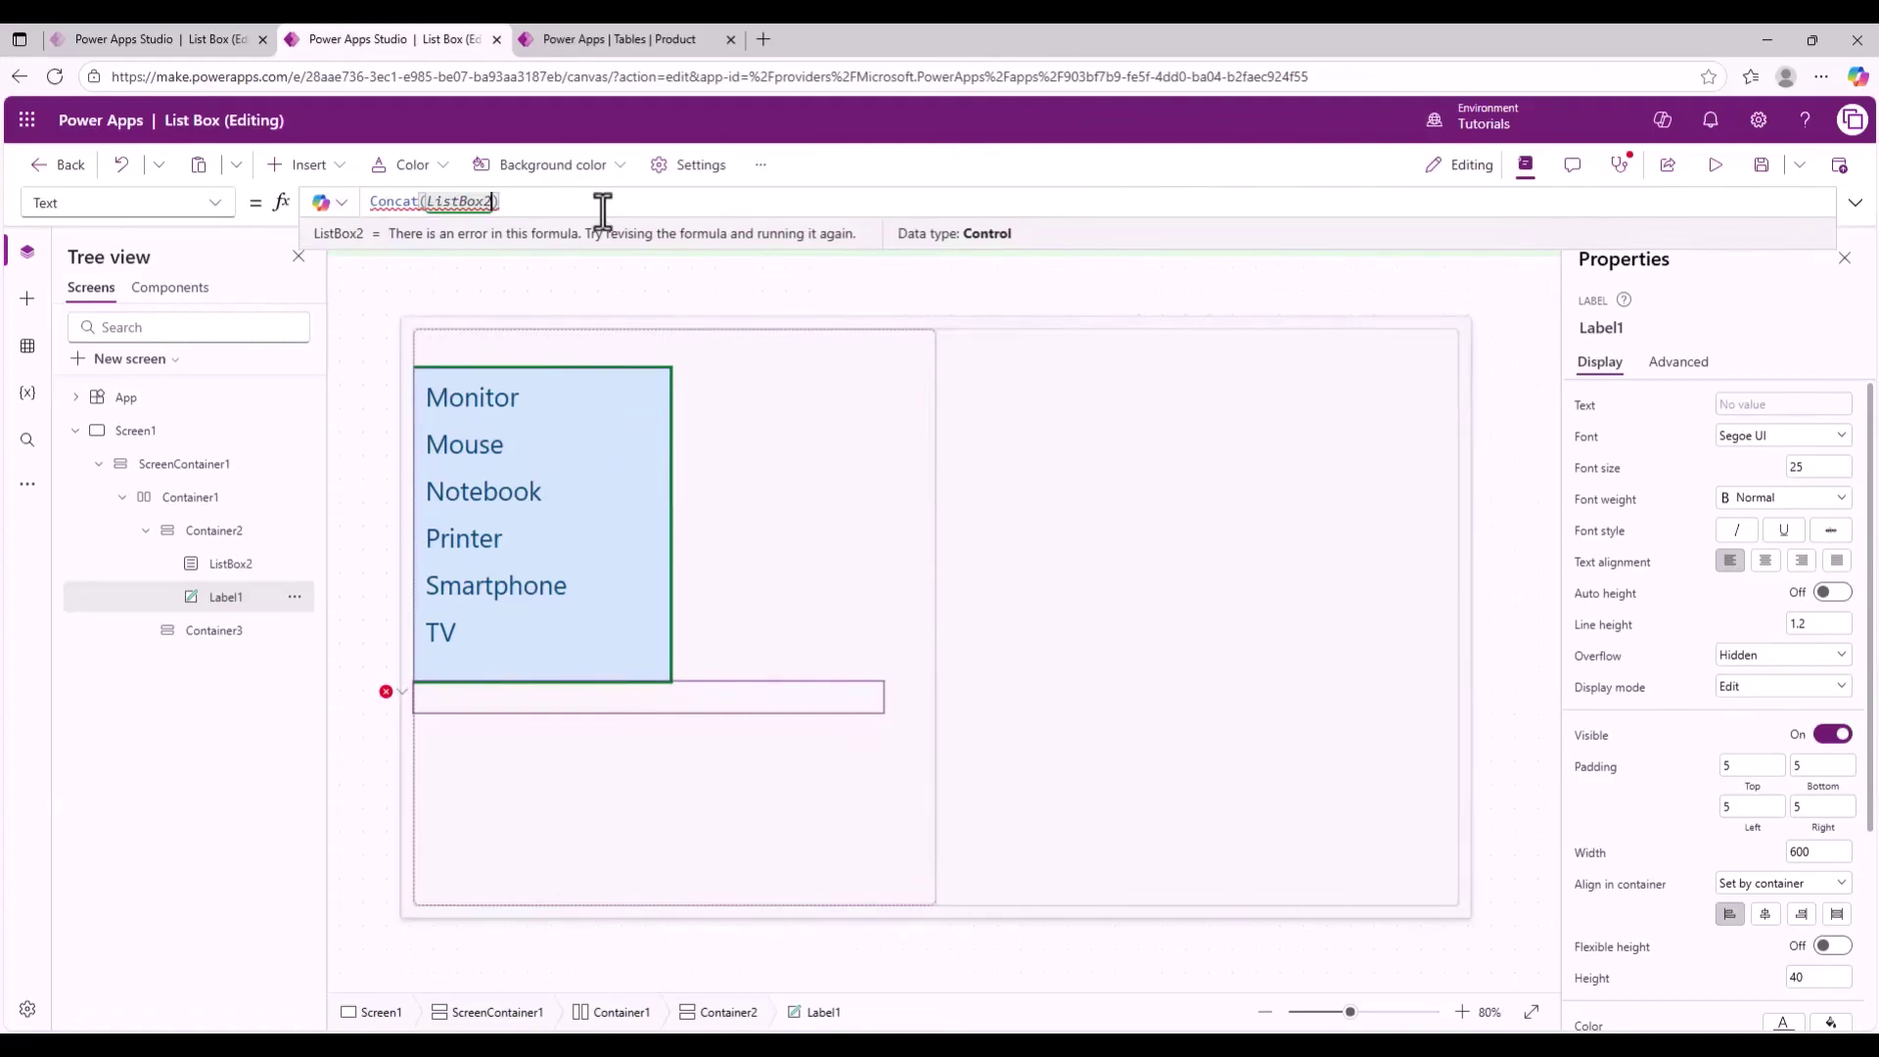
{"action": "type", "text": "."}
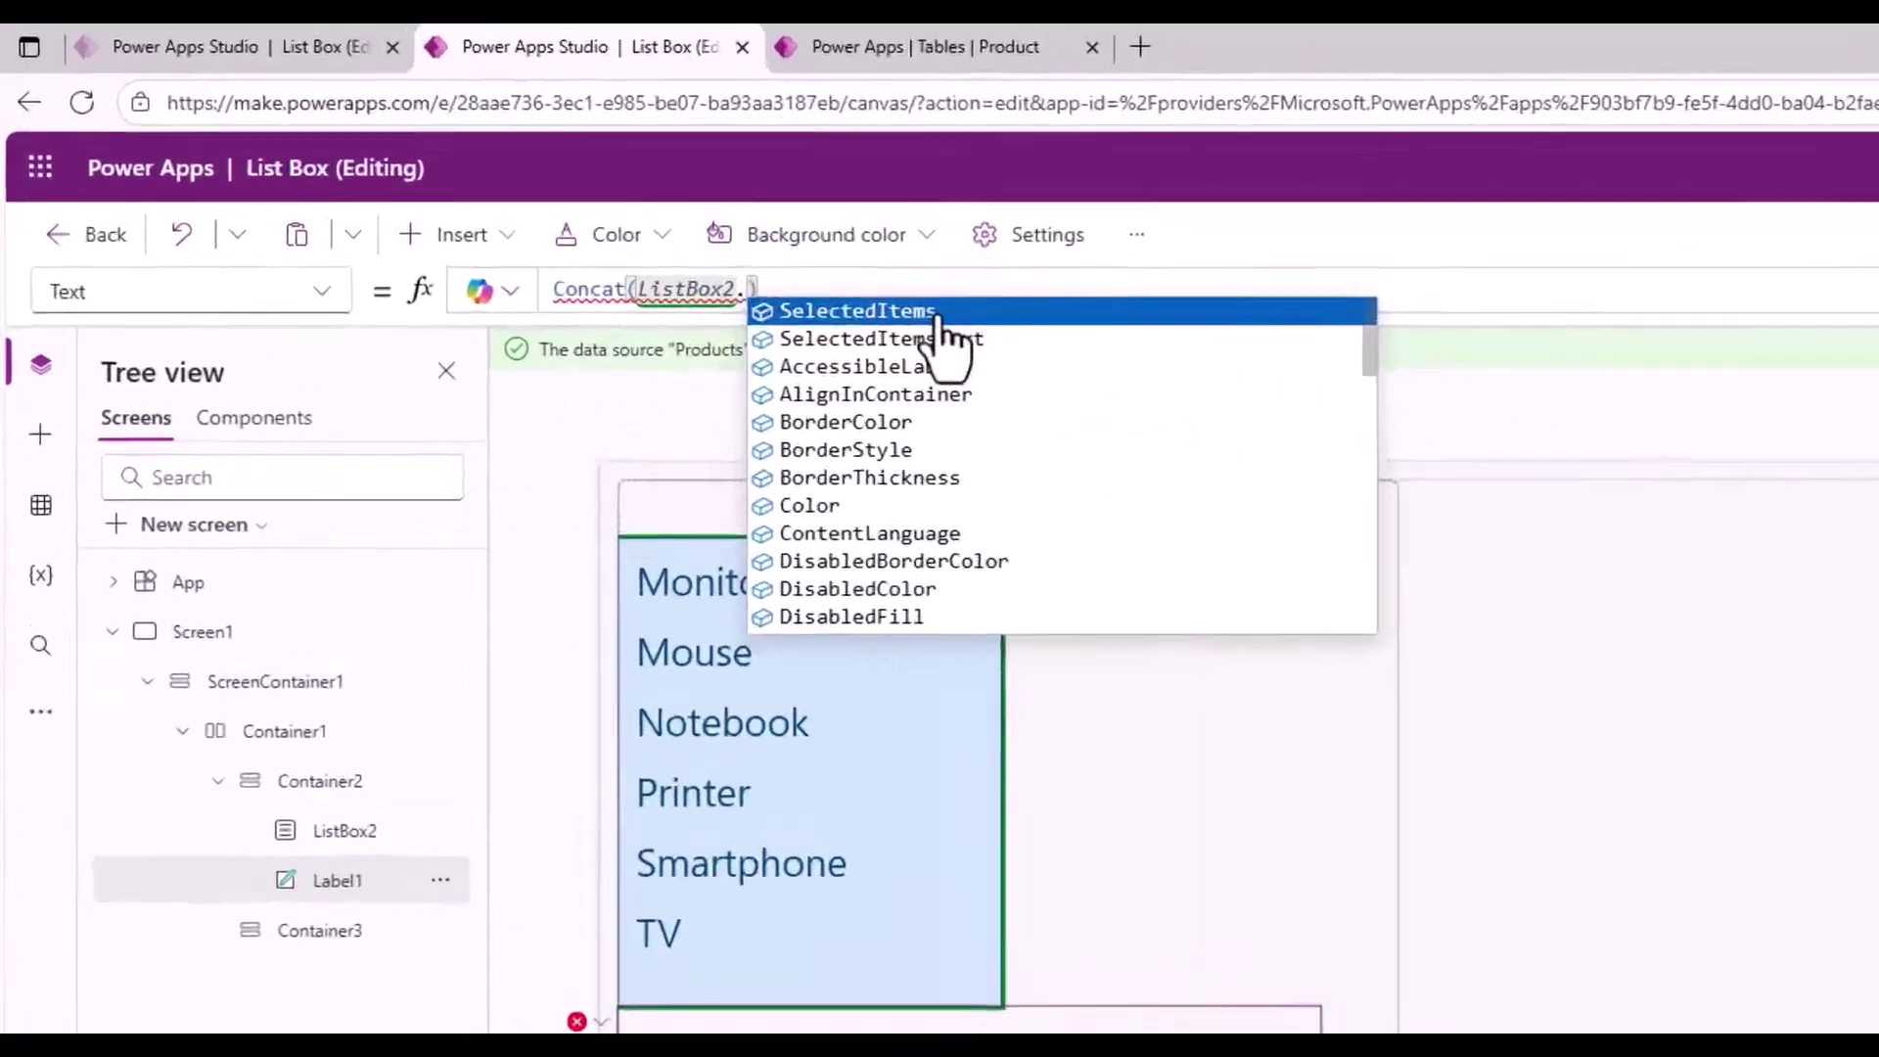
{"action": "left_click", "coordinate": [937, 314]}
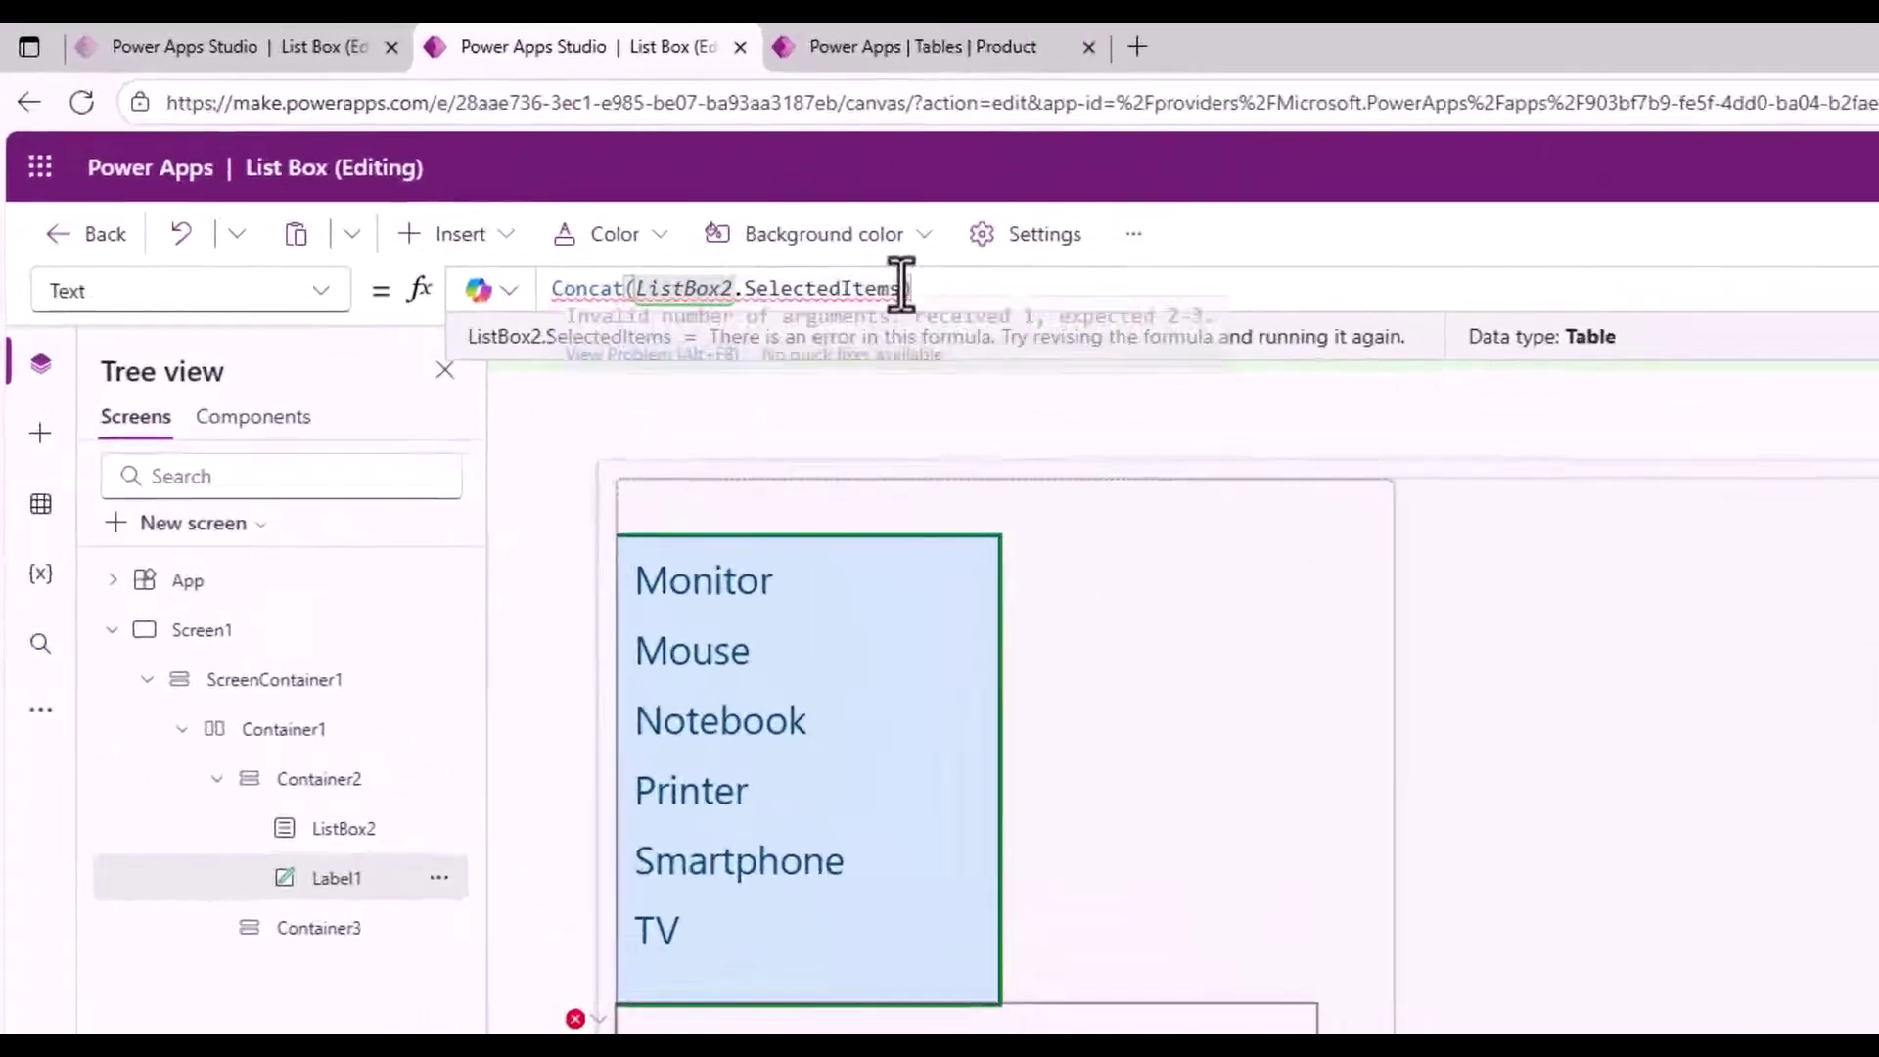
Complete the label's Concat formula with the expression Name & ", " as its second argument.
{"action": "left_click", "coordinate": [1009, 320]}
{"action": "type", "text": ", "}
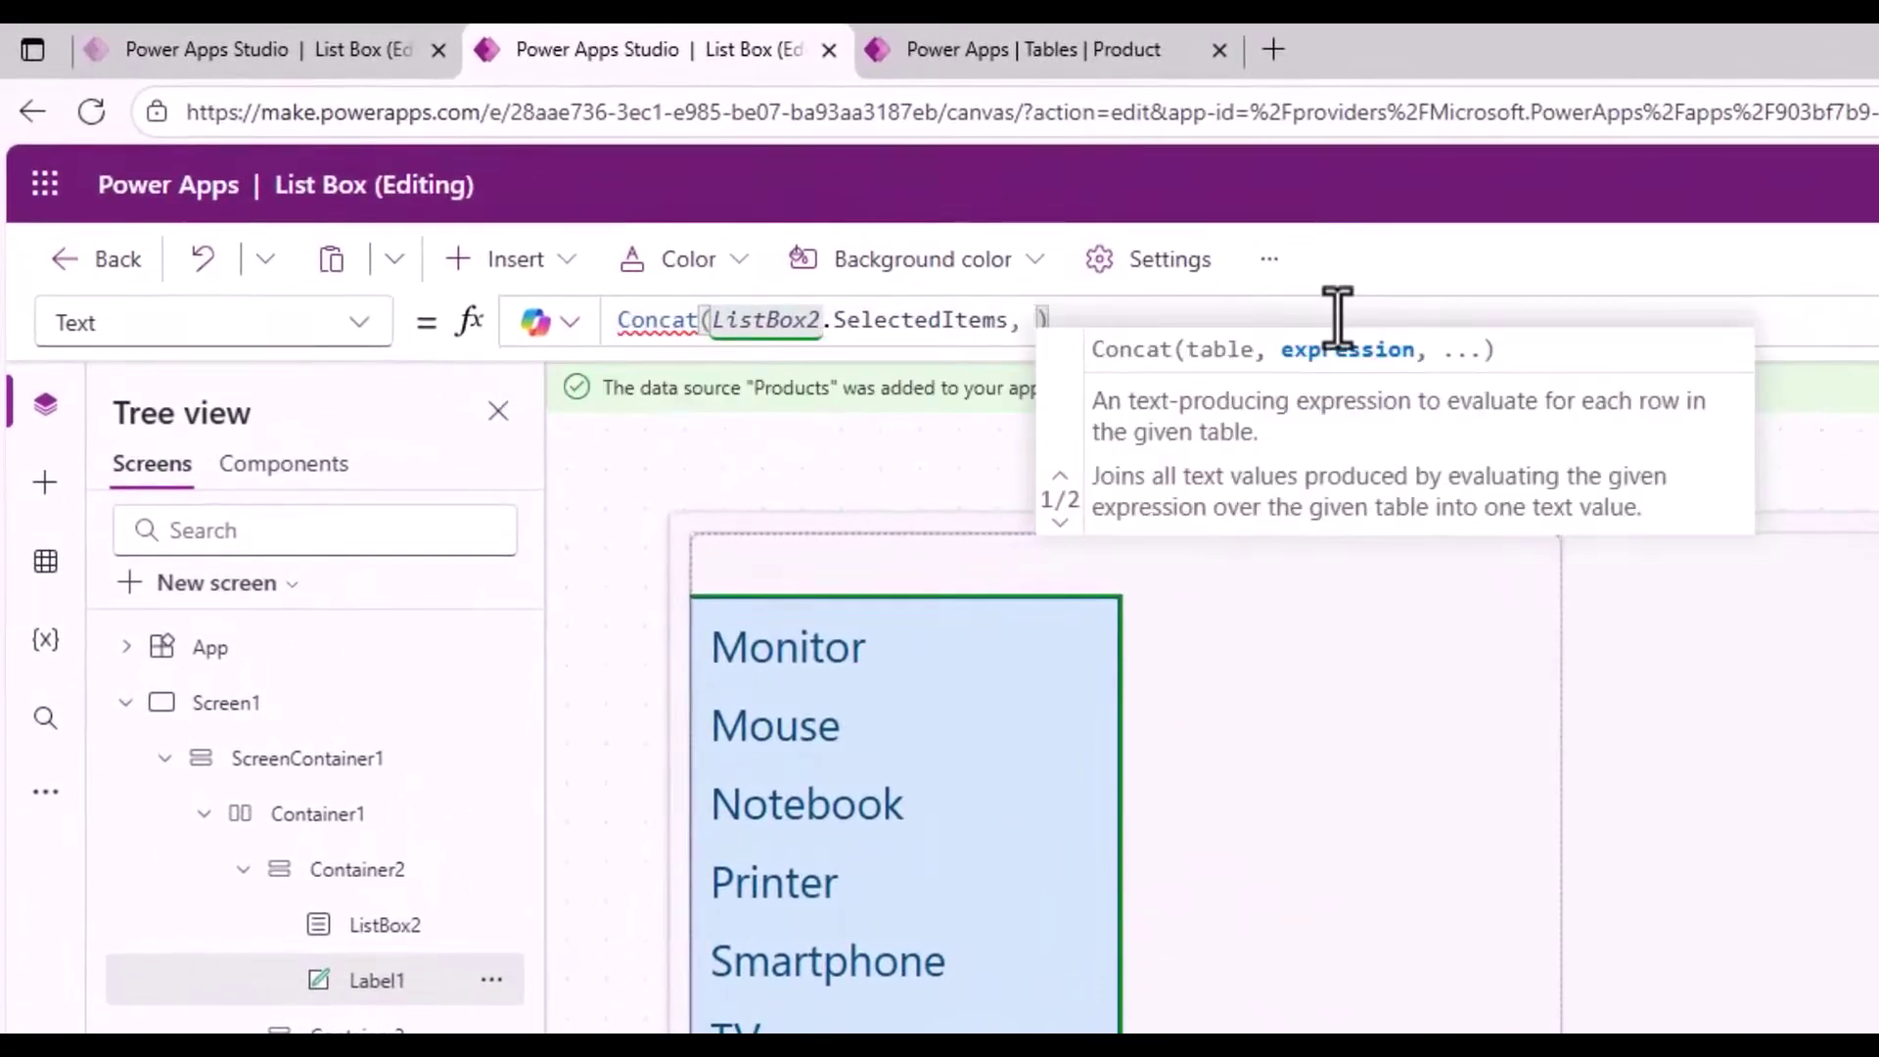
{"action": "type", "text": "Na"}
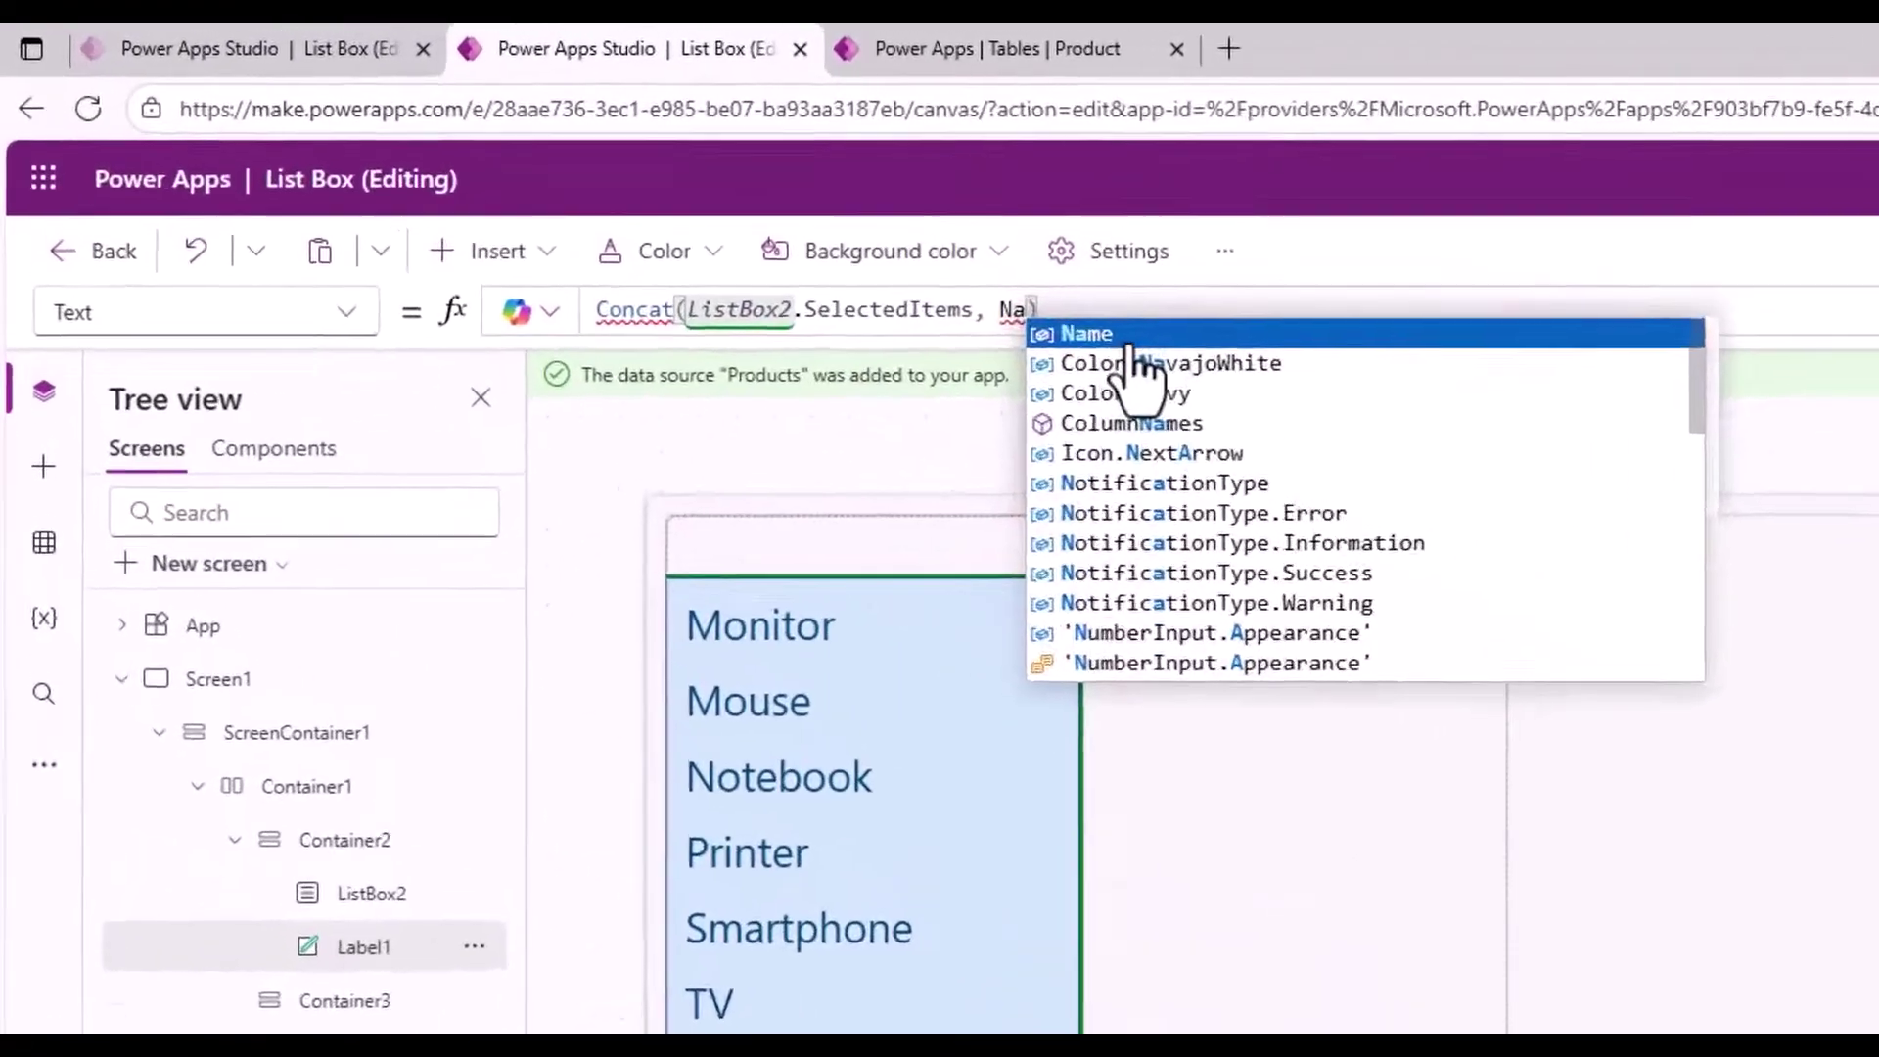
{"action": "key", "text": "Tab"}
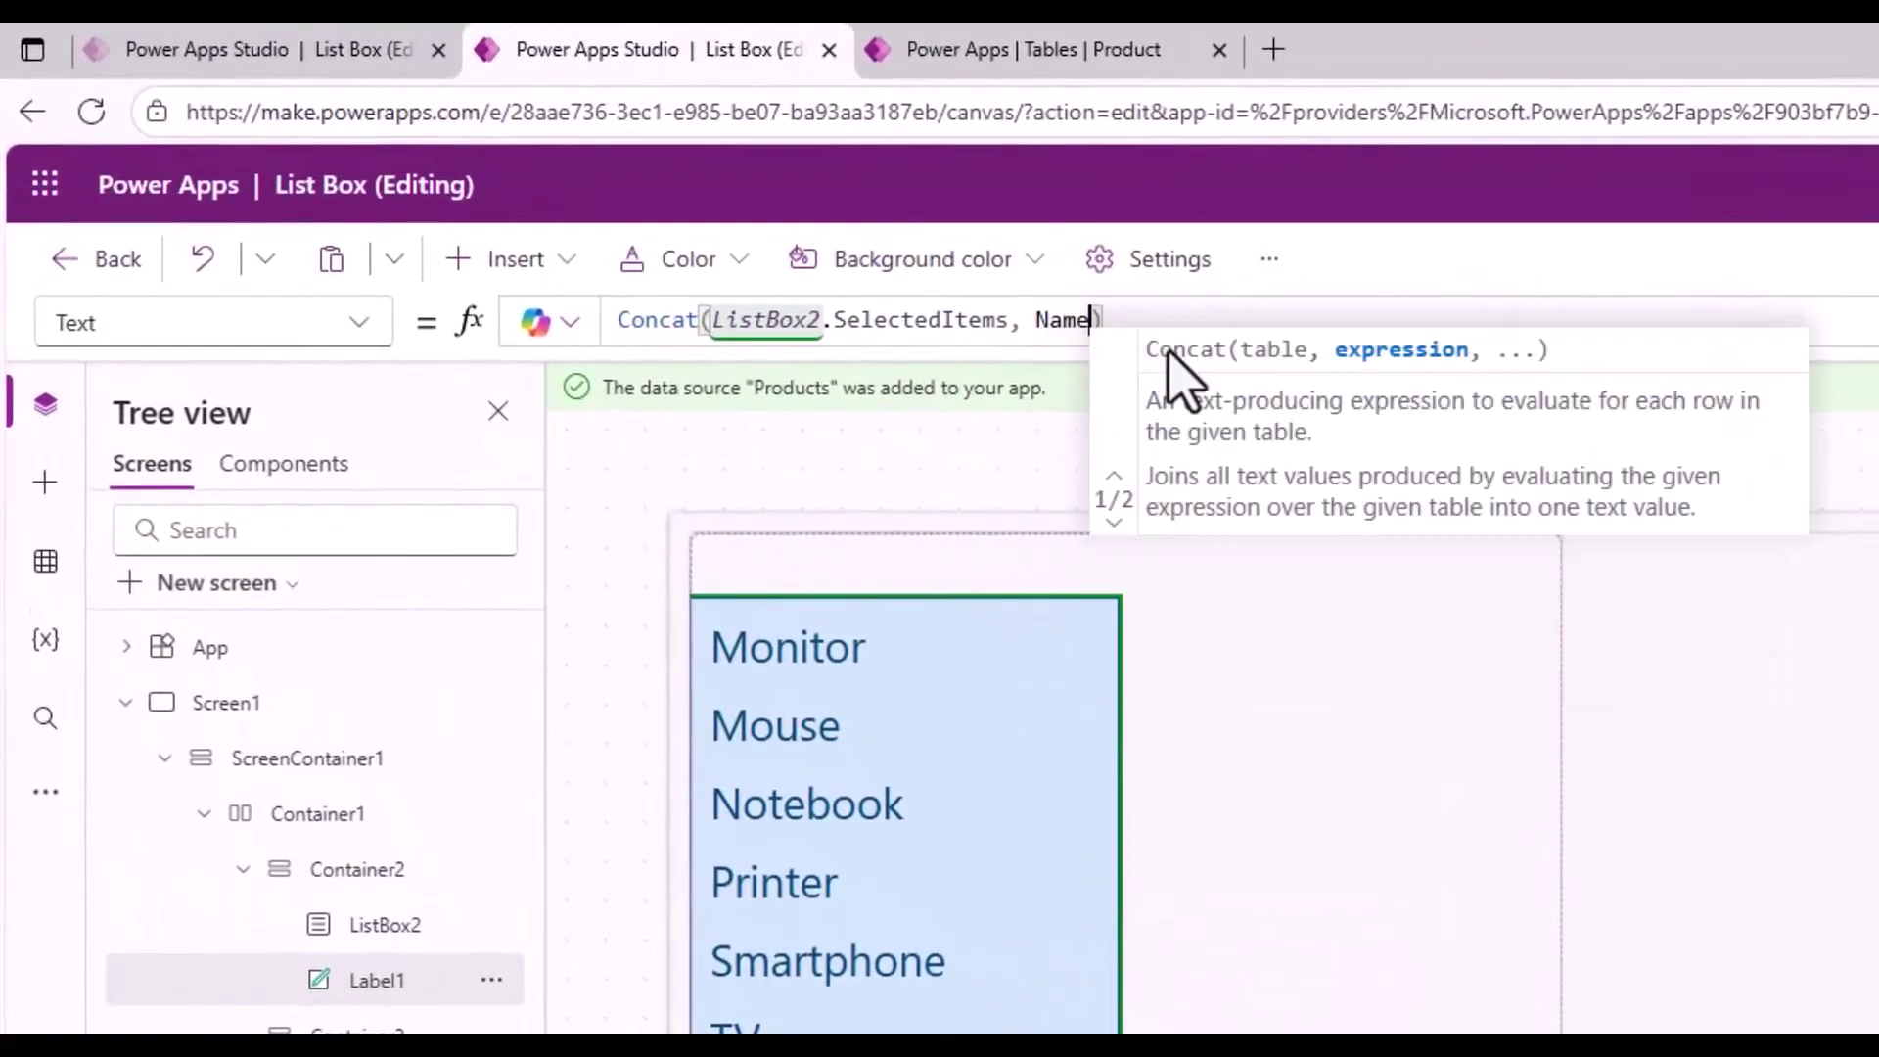
{"action": "type", "text": "& "}
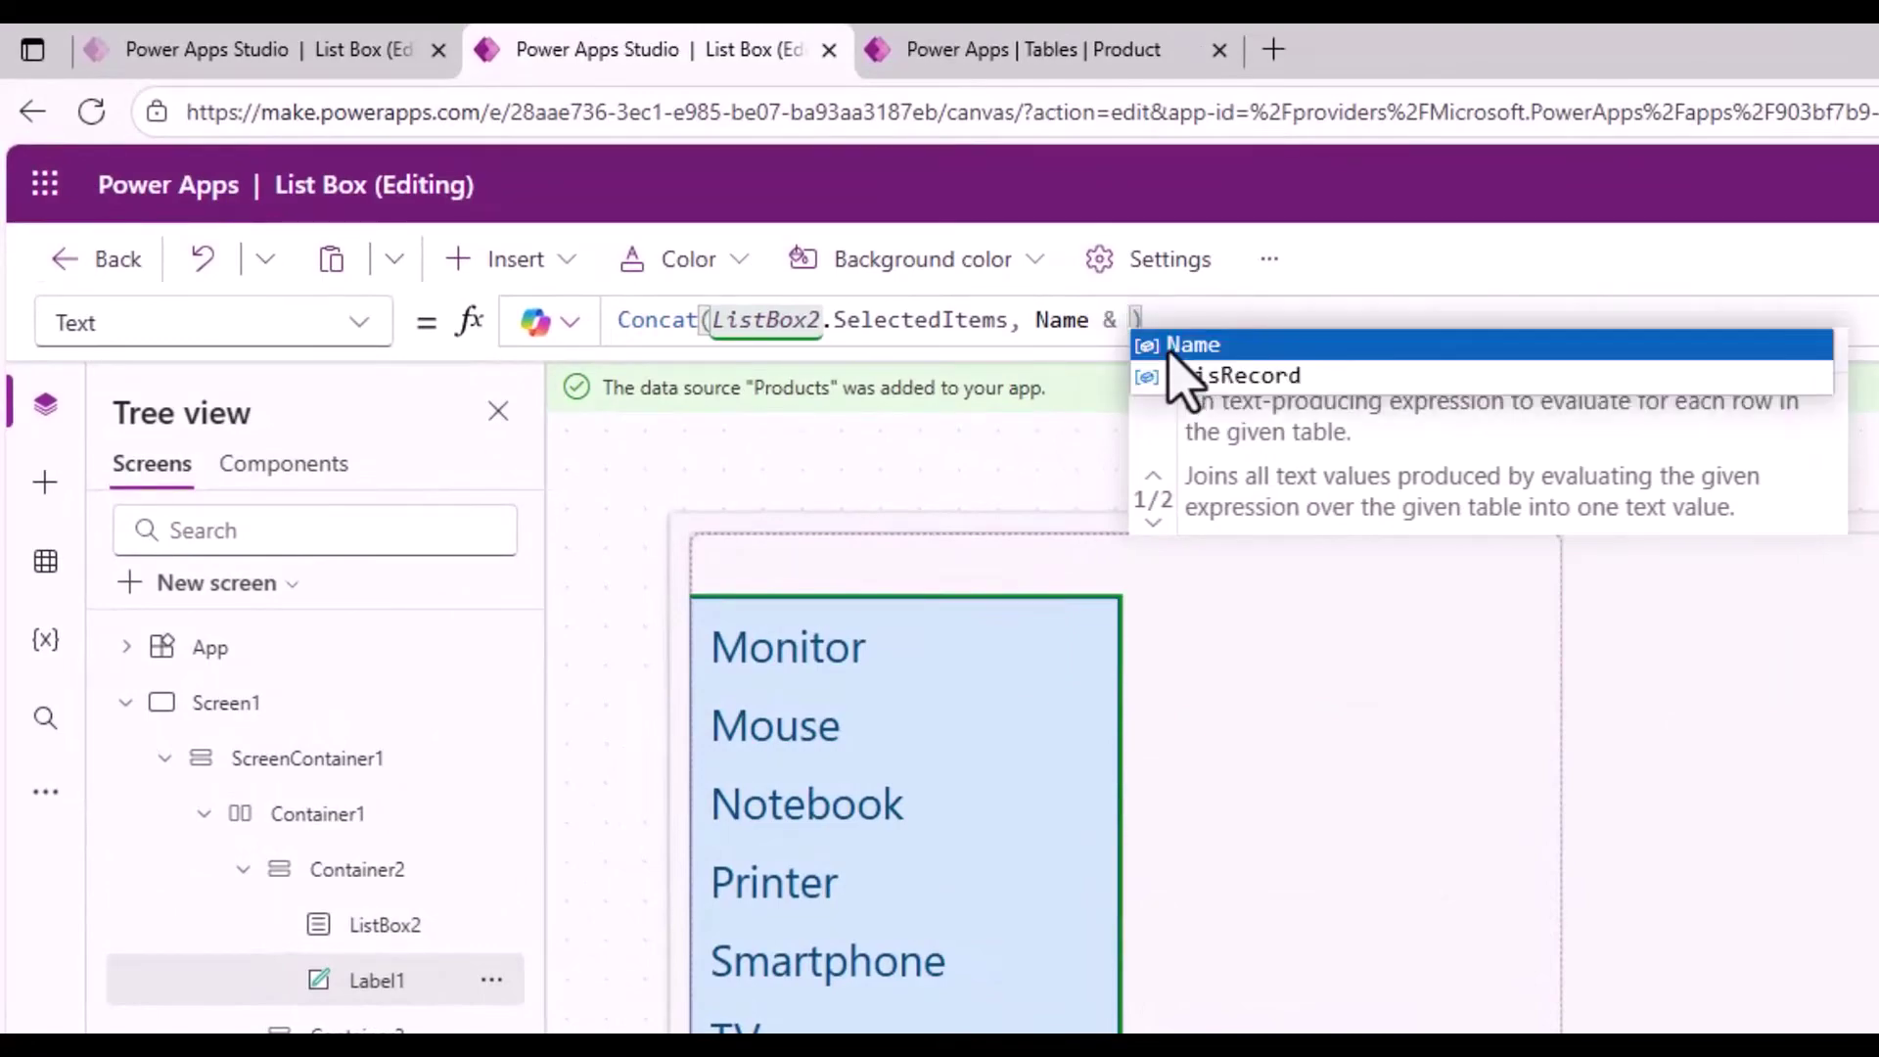
{"action": "type", "text": "\""}
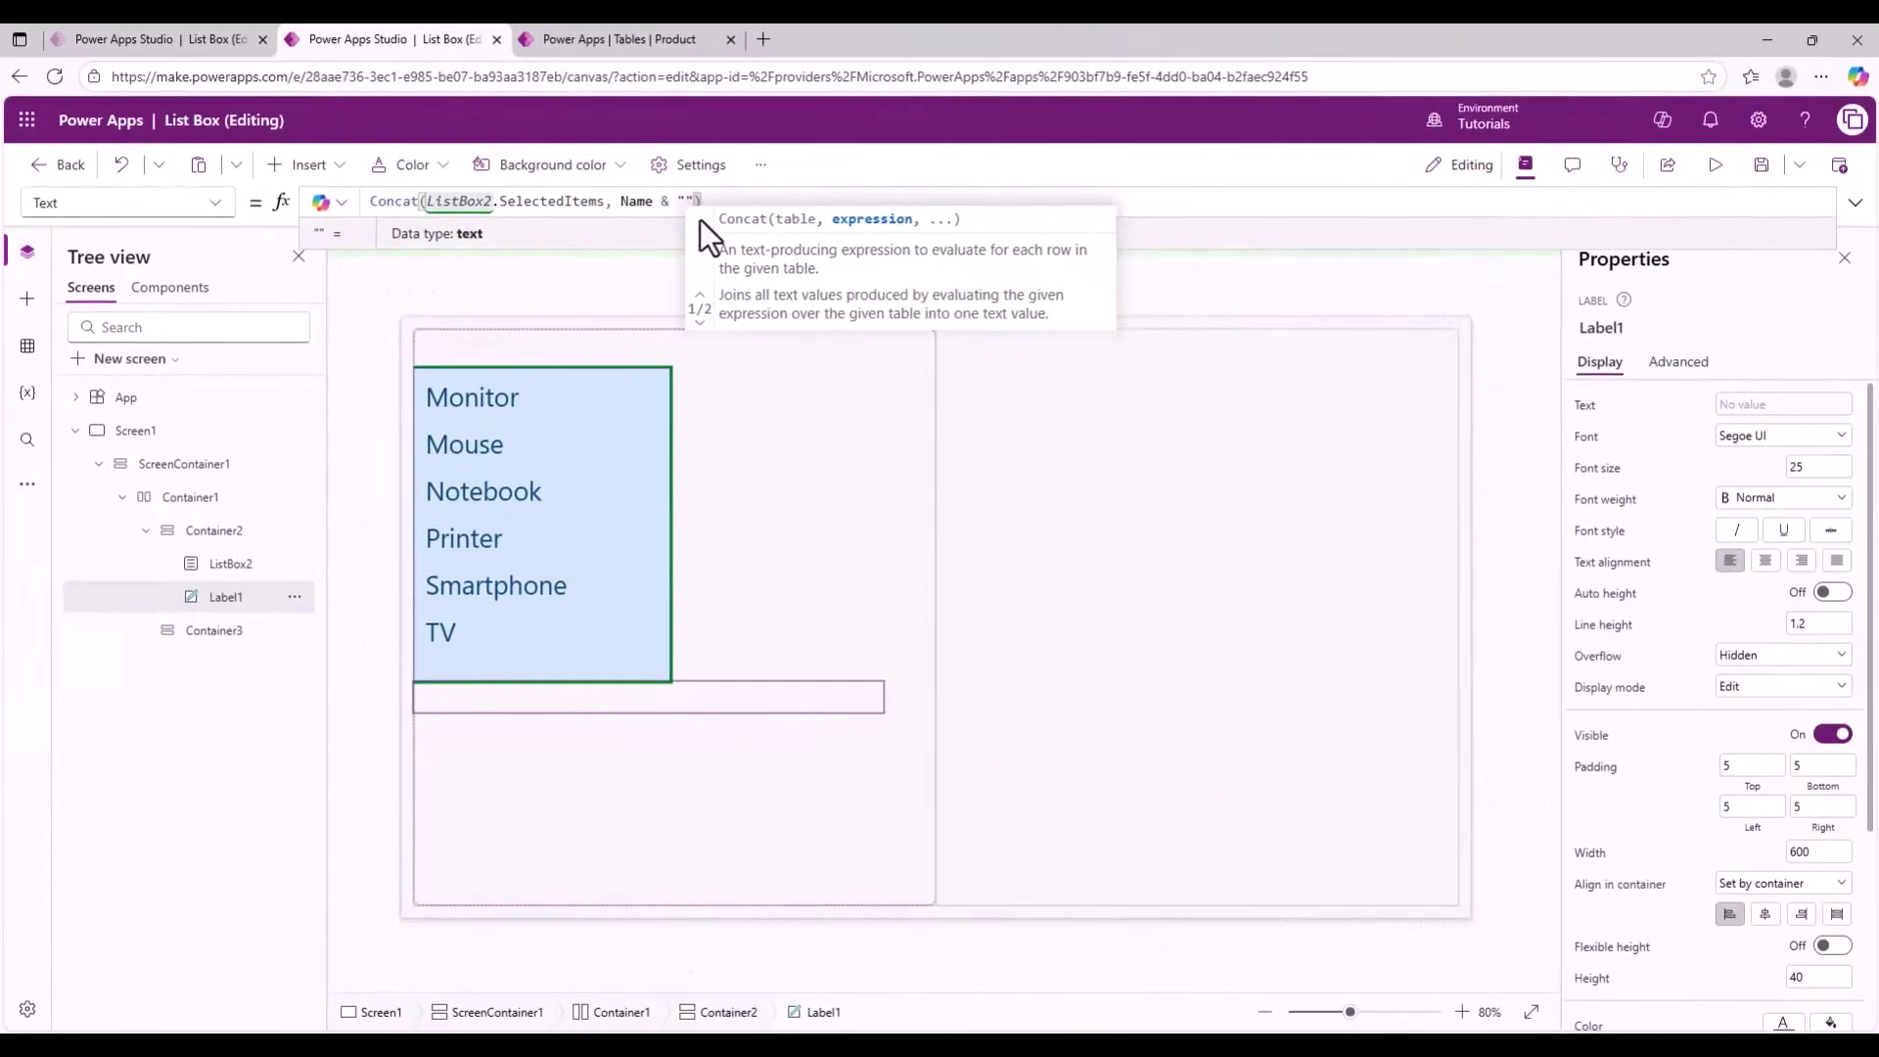
{"action": "type", "text": ","}
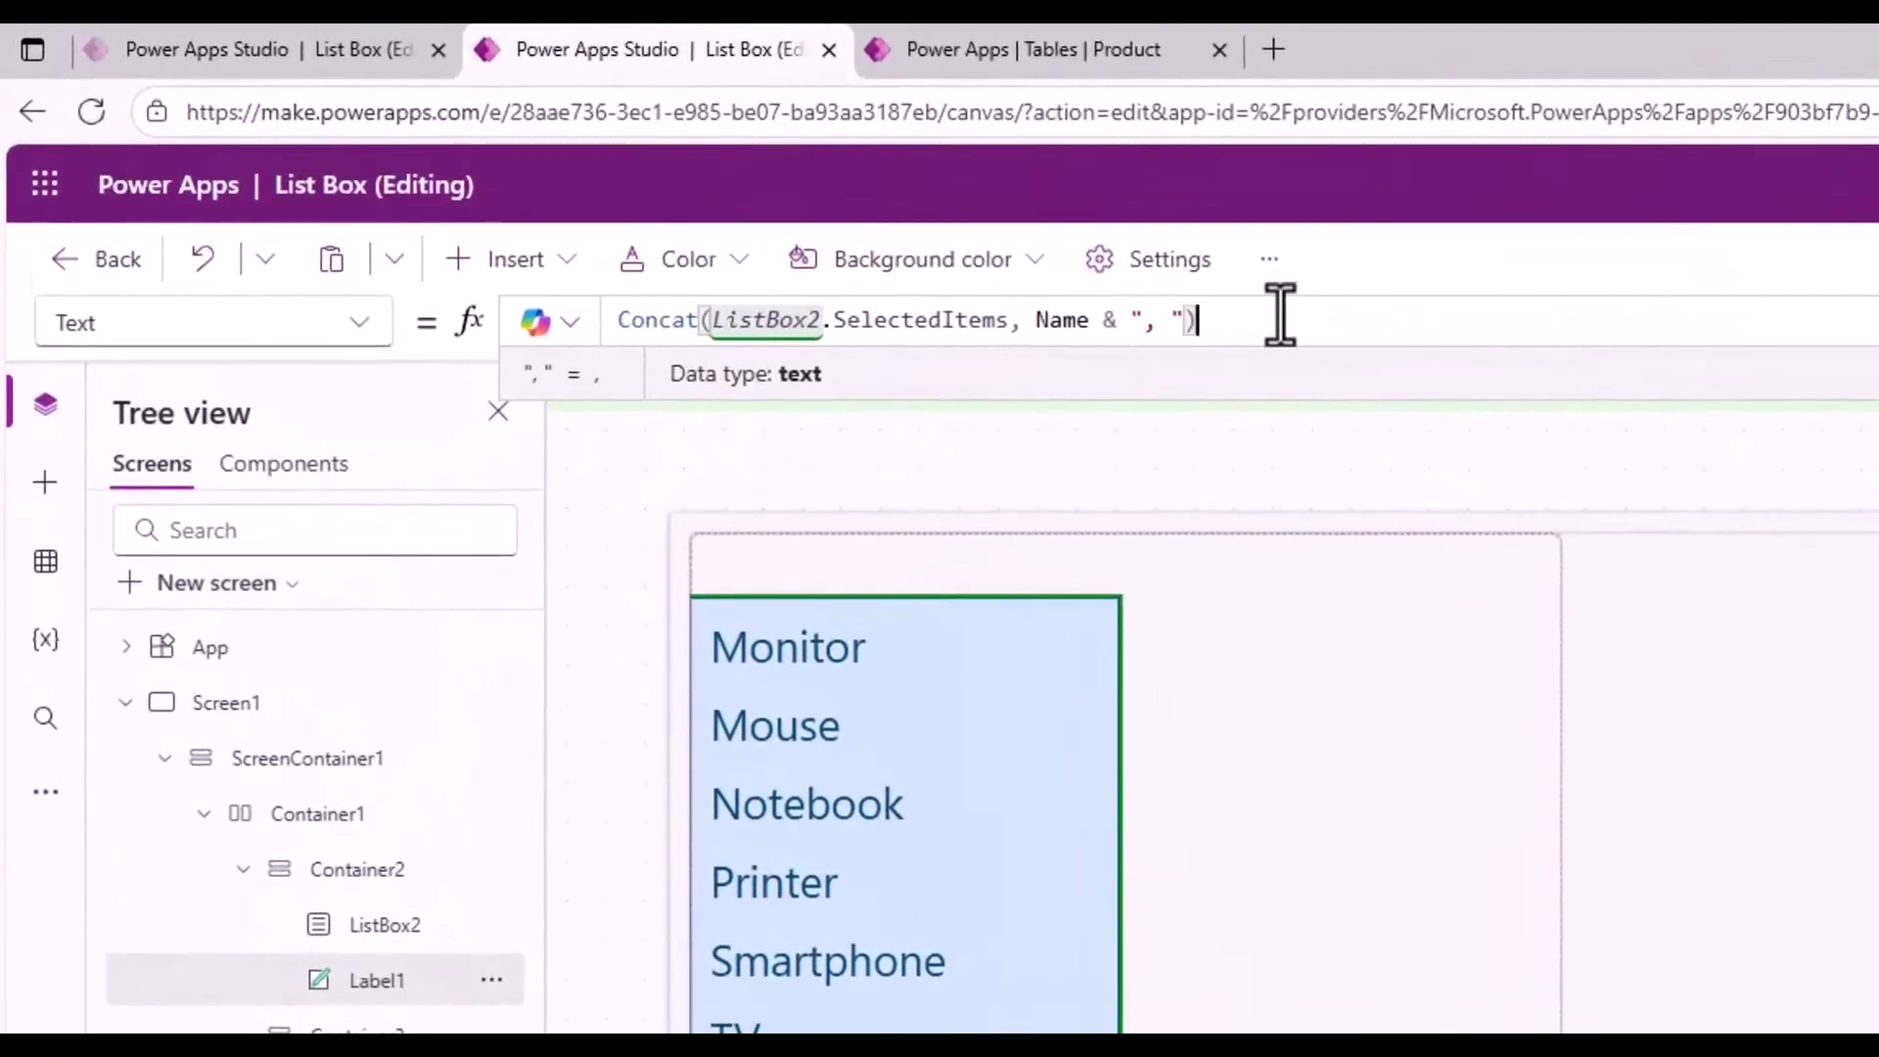
{"action": "left_click", "coordinate": [962, 246]}
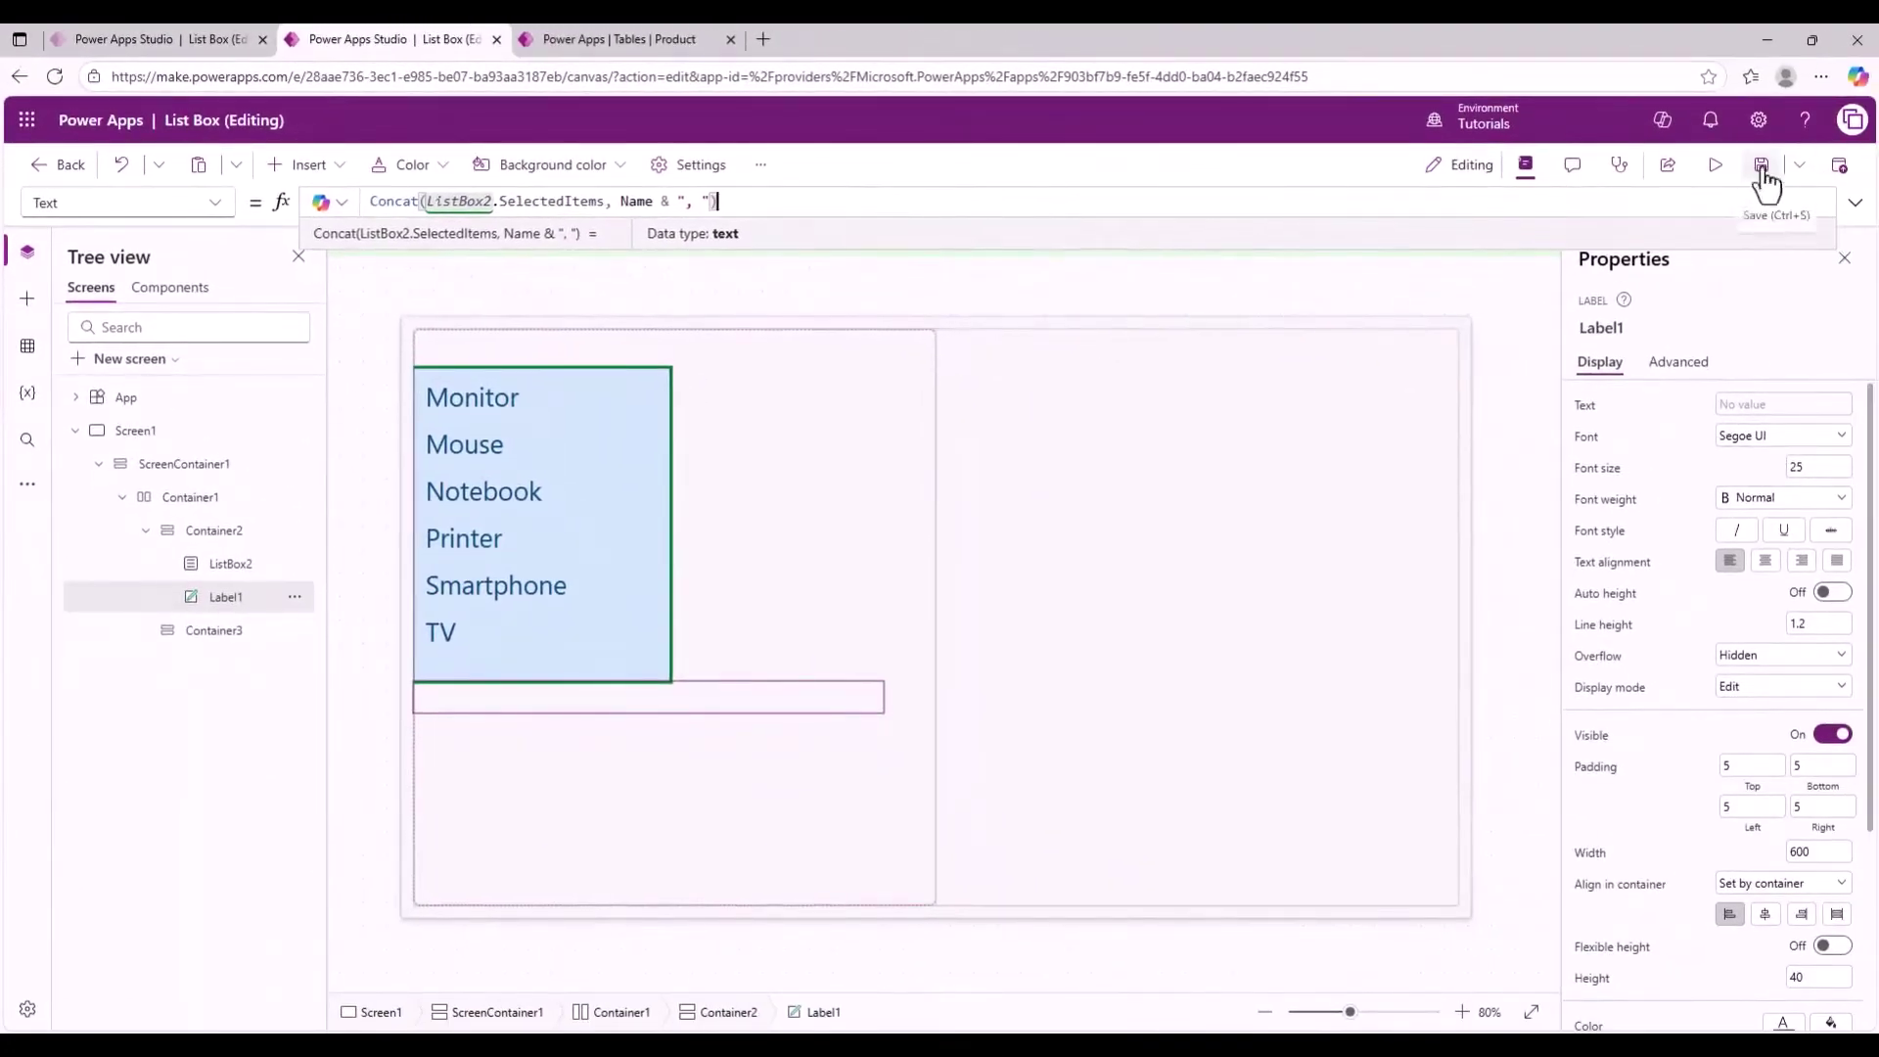
Preview the app and test the label by selecting Mouse, Smartphone and Notebook in the list box, then deselecting Smartphone.
{"action": "left_click", "coordinate": [1719, 172]}
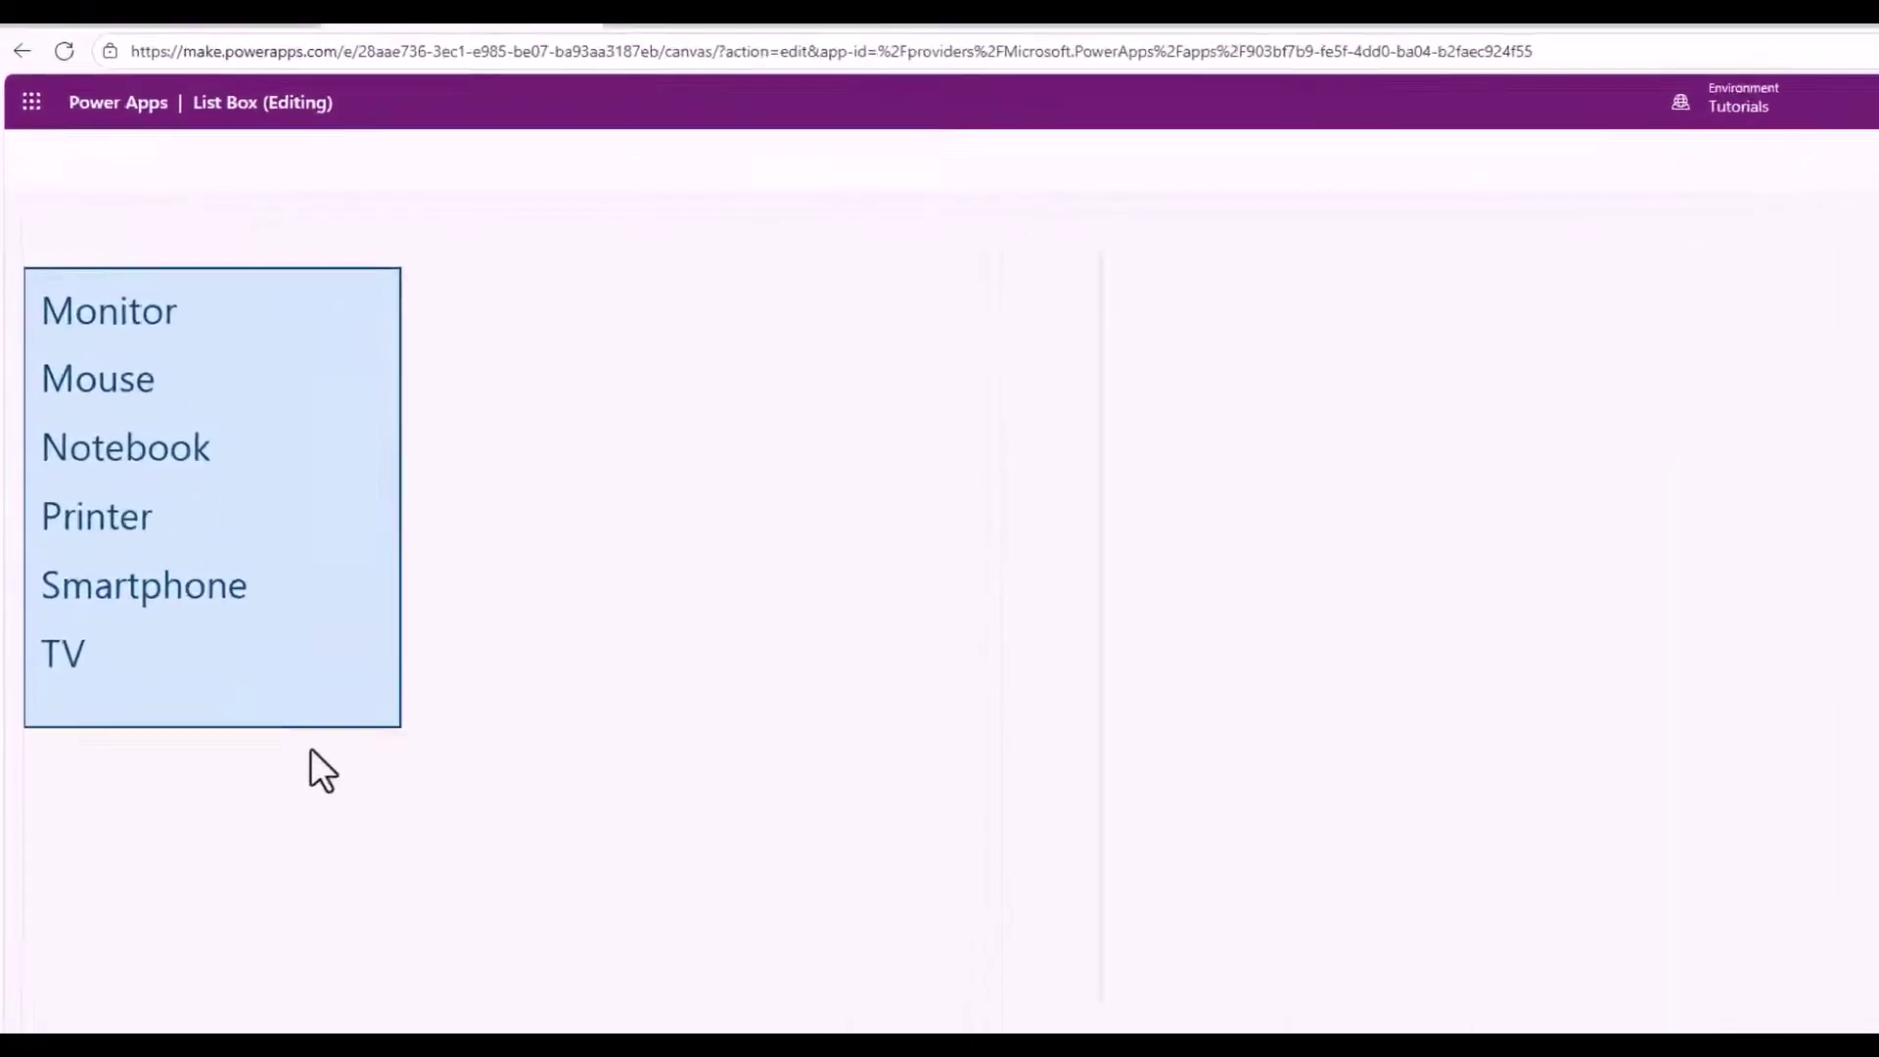
{"action": "left_click", "coordinate": [195, 458]}
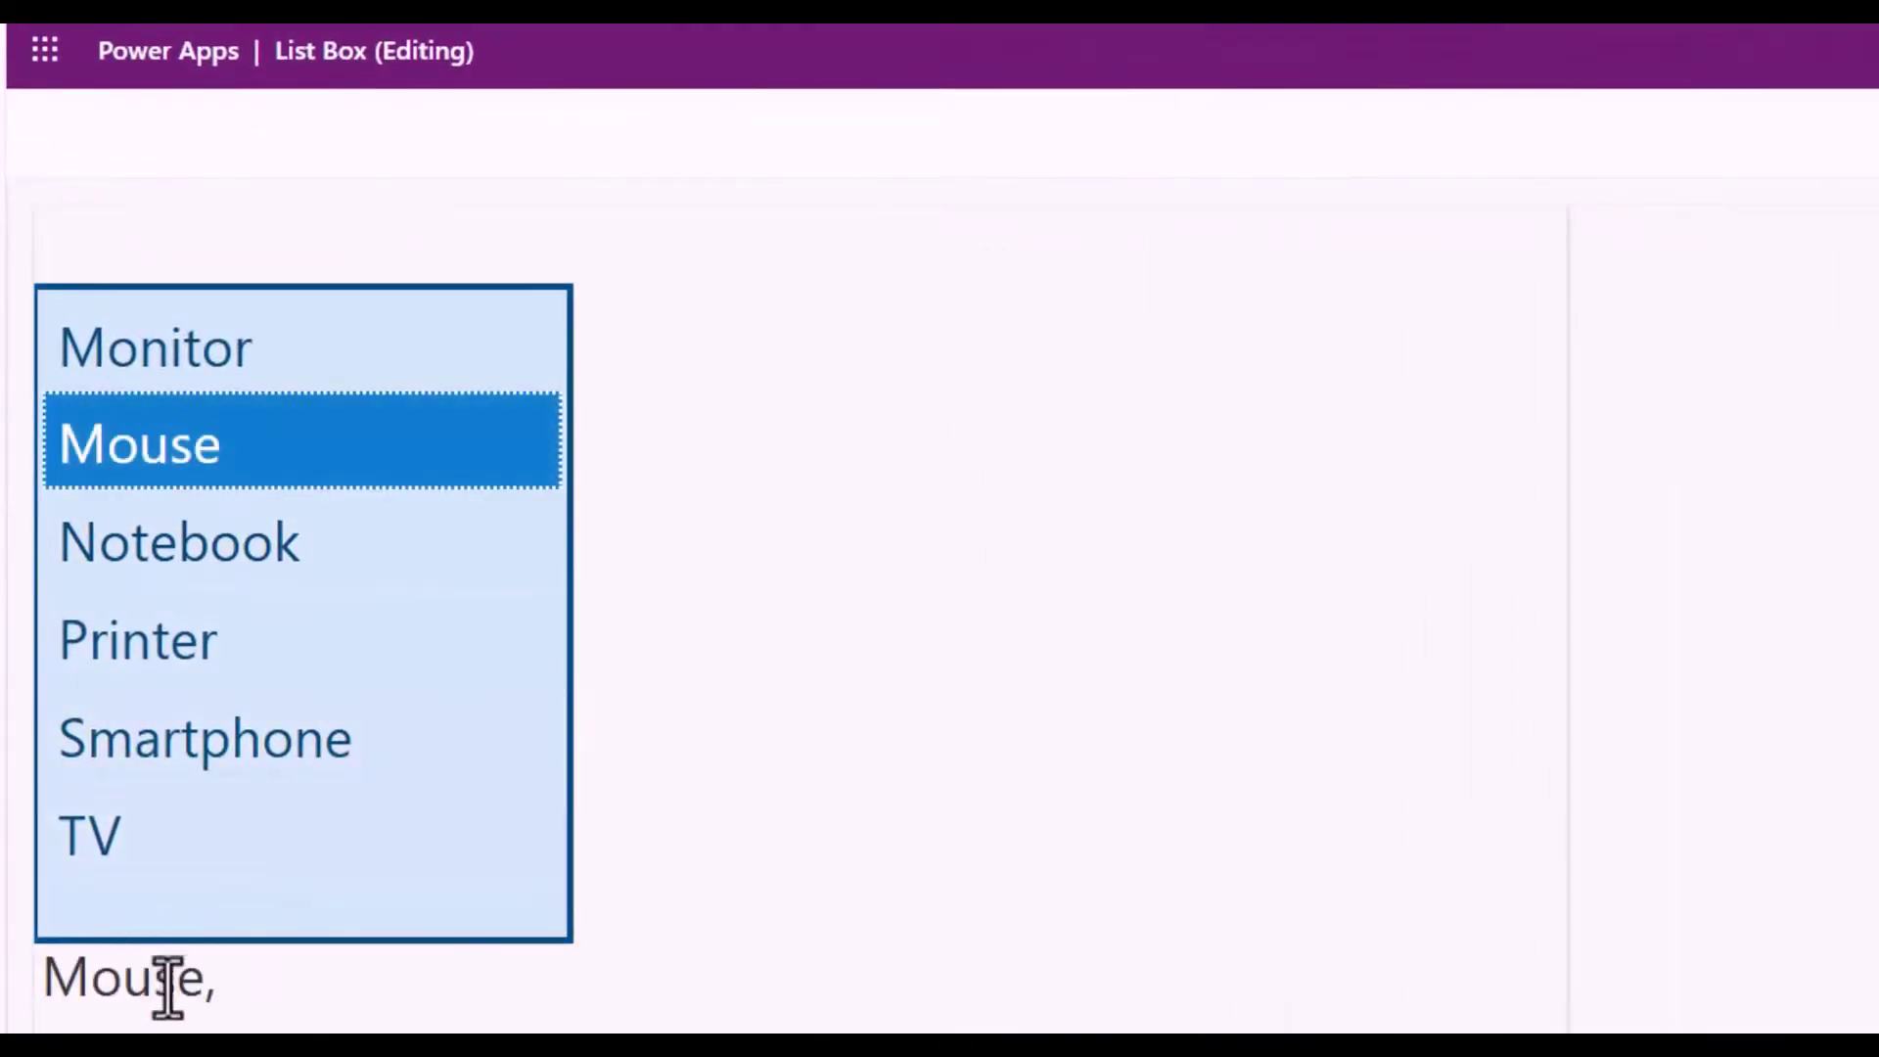
{"action": "left_click", "coordinate": [321, 779]}
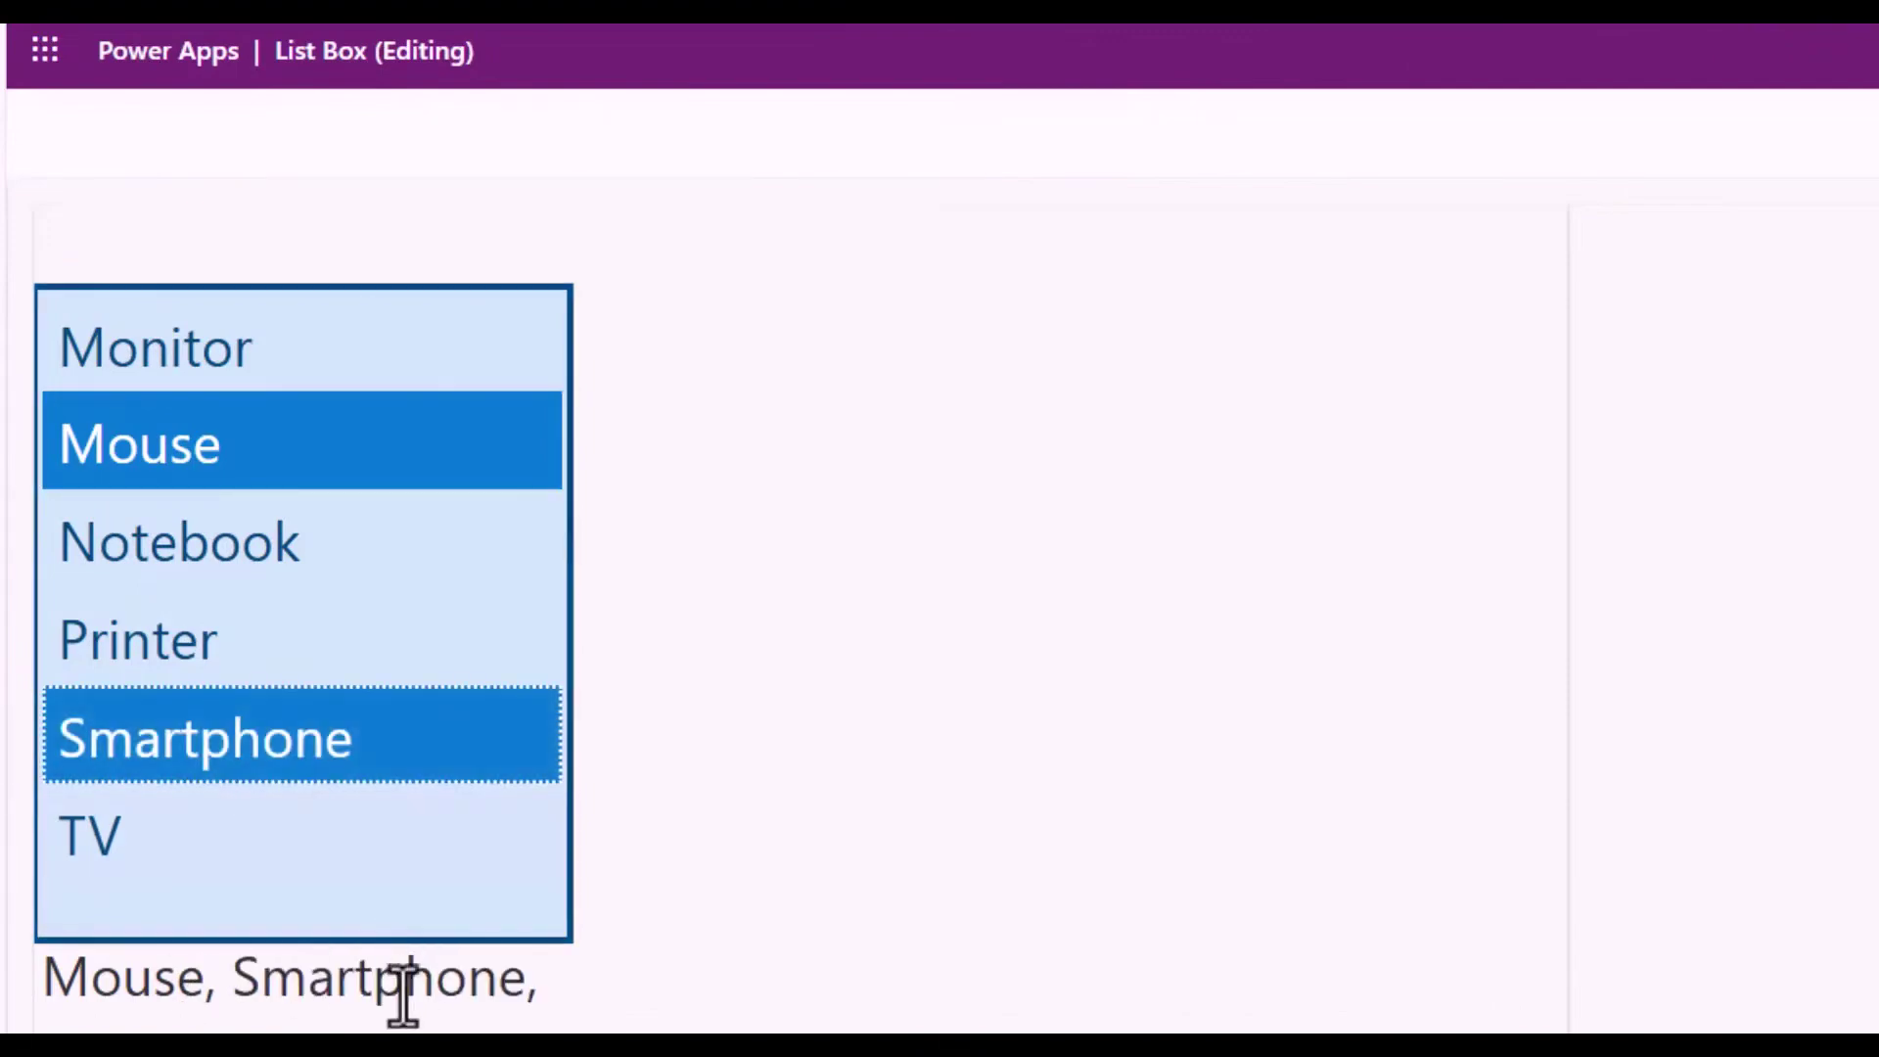
{"action": "left_click", "coordinate": [248, 575]}
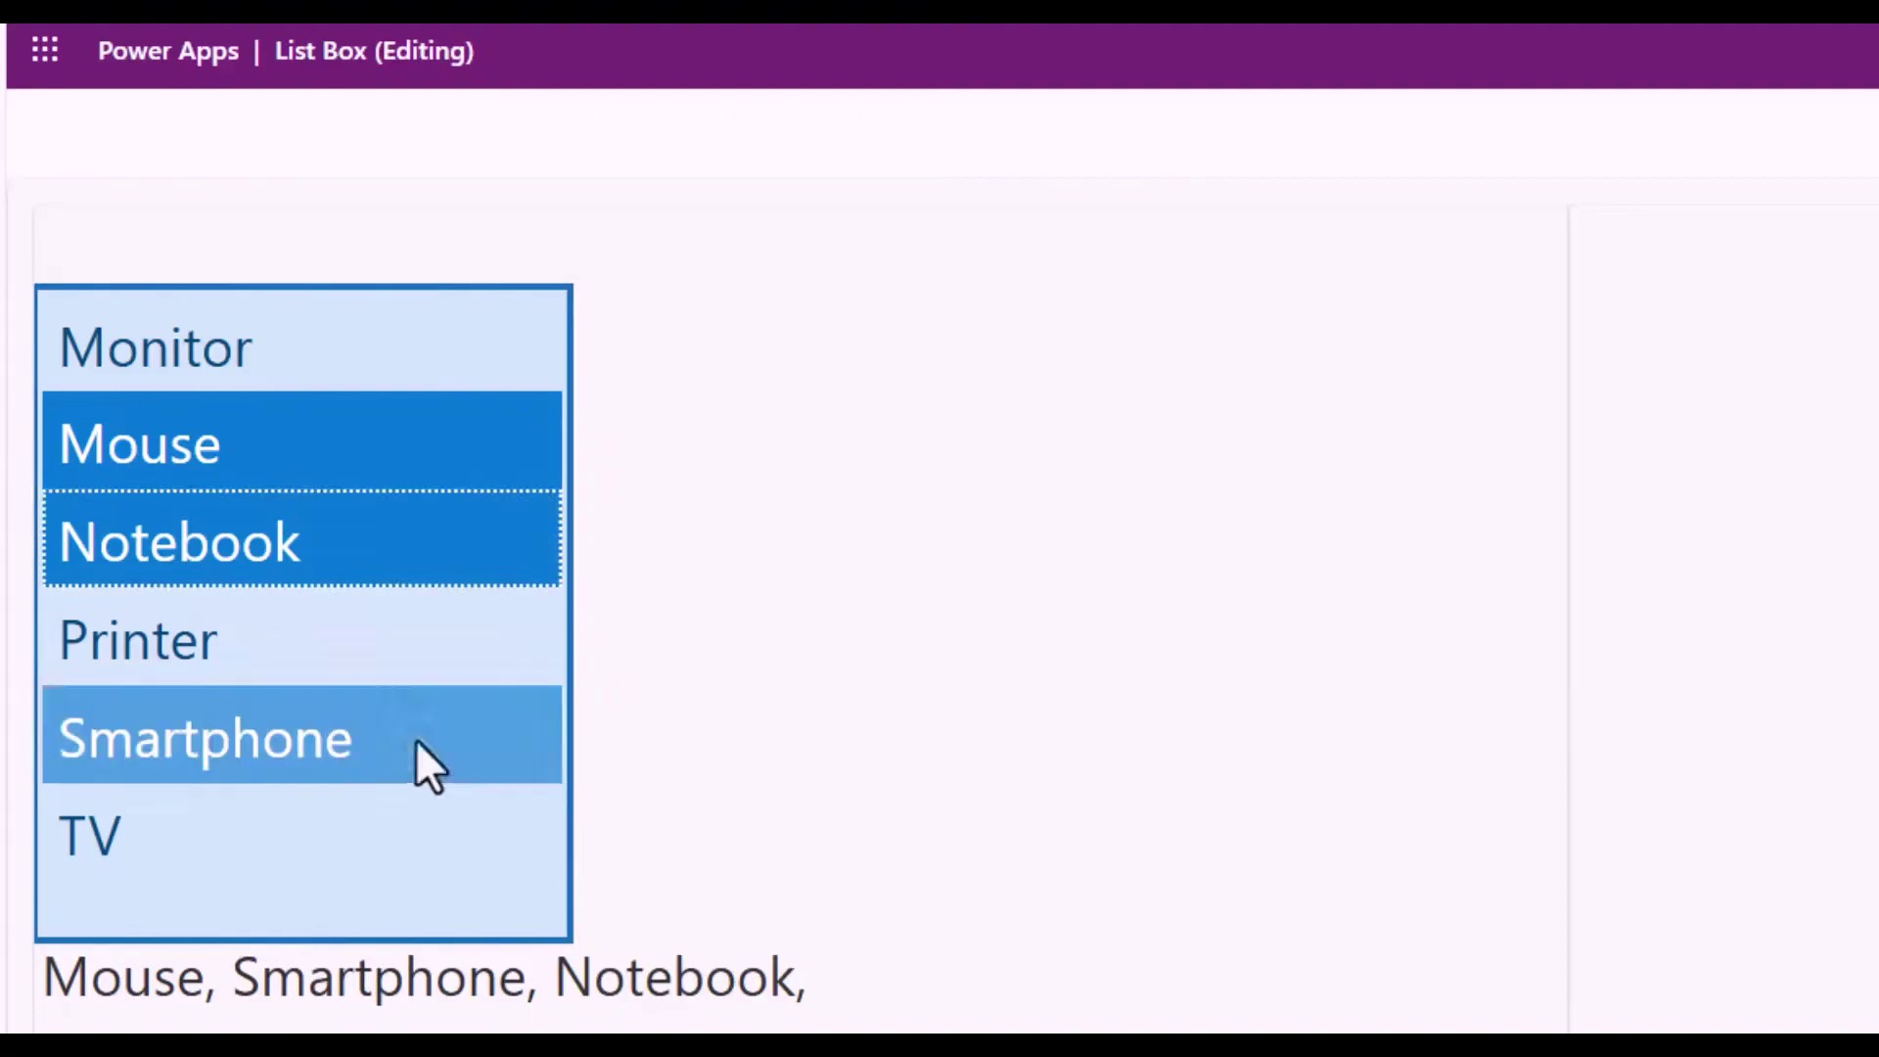
{"action": "left_click", "coordinate": [426, 766]}
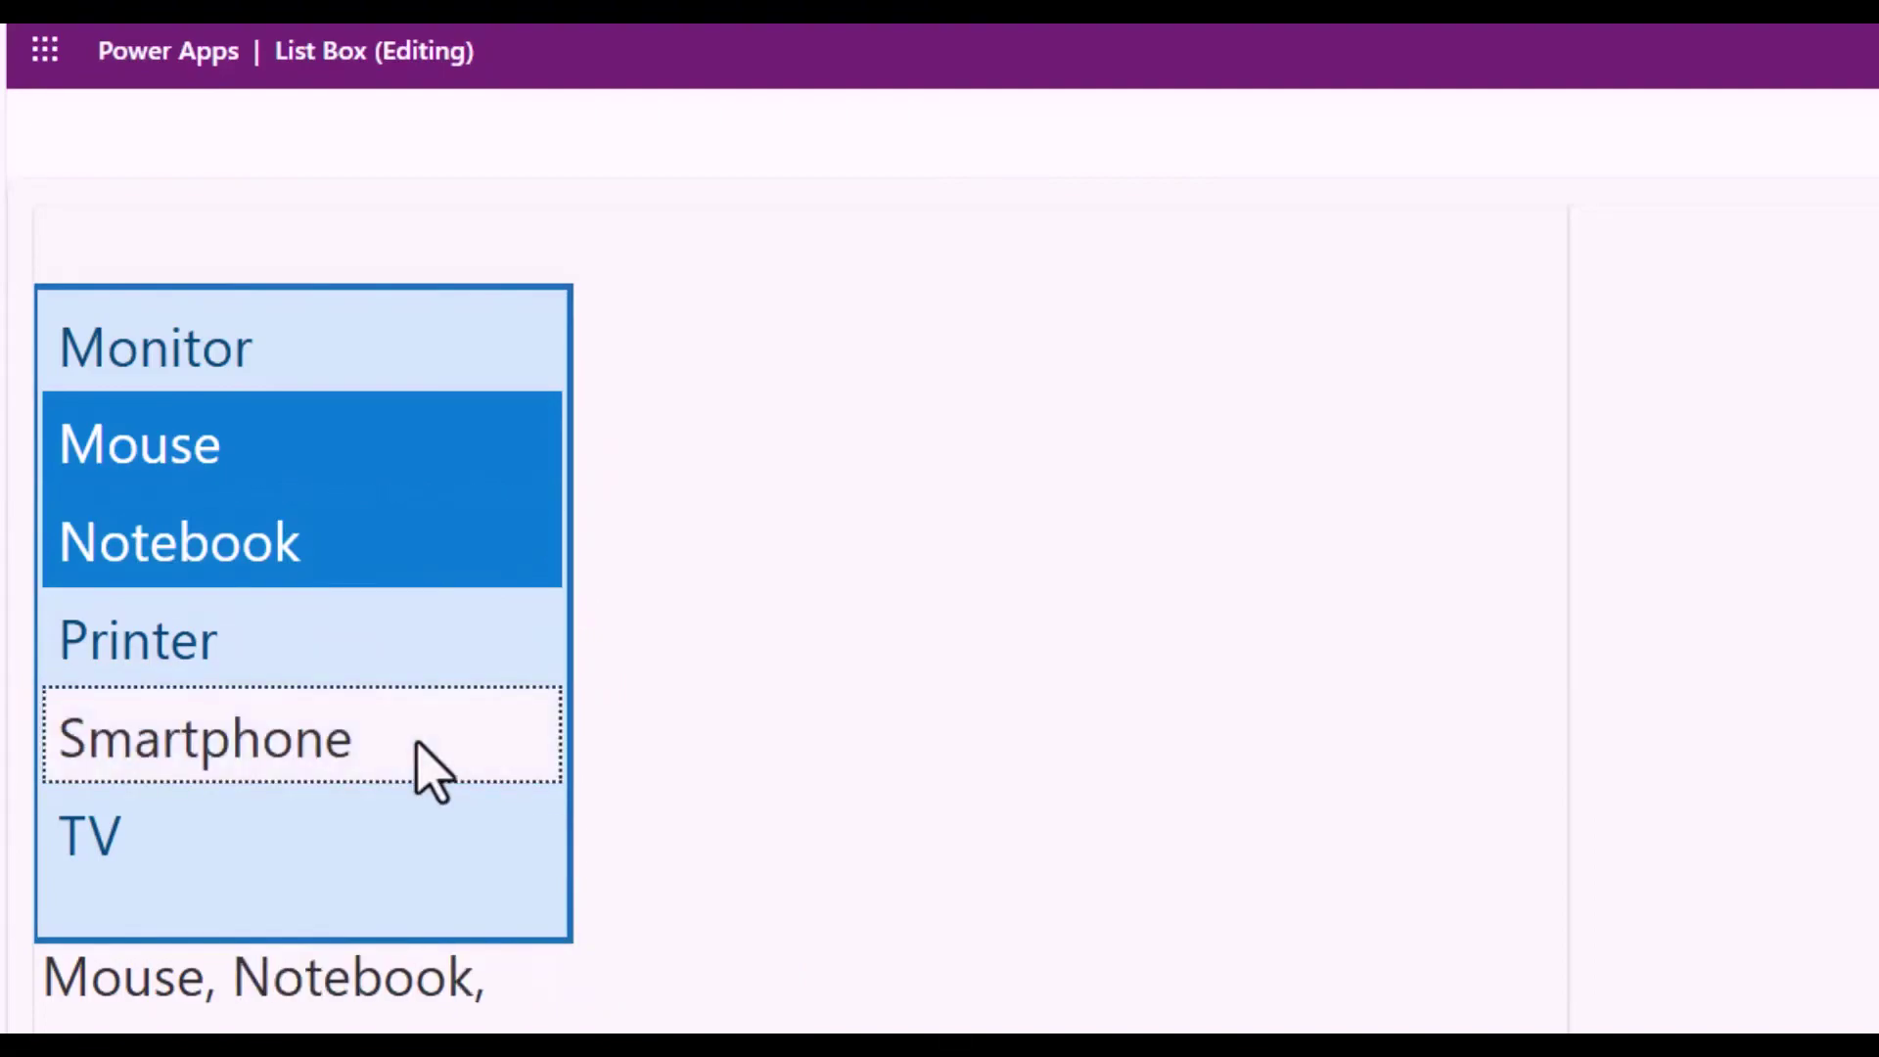
Deselect Notebook in the previewed list box, then leave the preview and review the Concat formula of the label below it.
{"action": "left_click", "coordinate": [262, 562]}
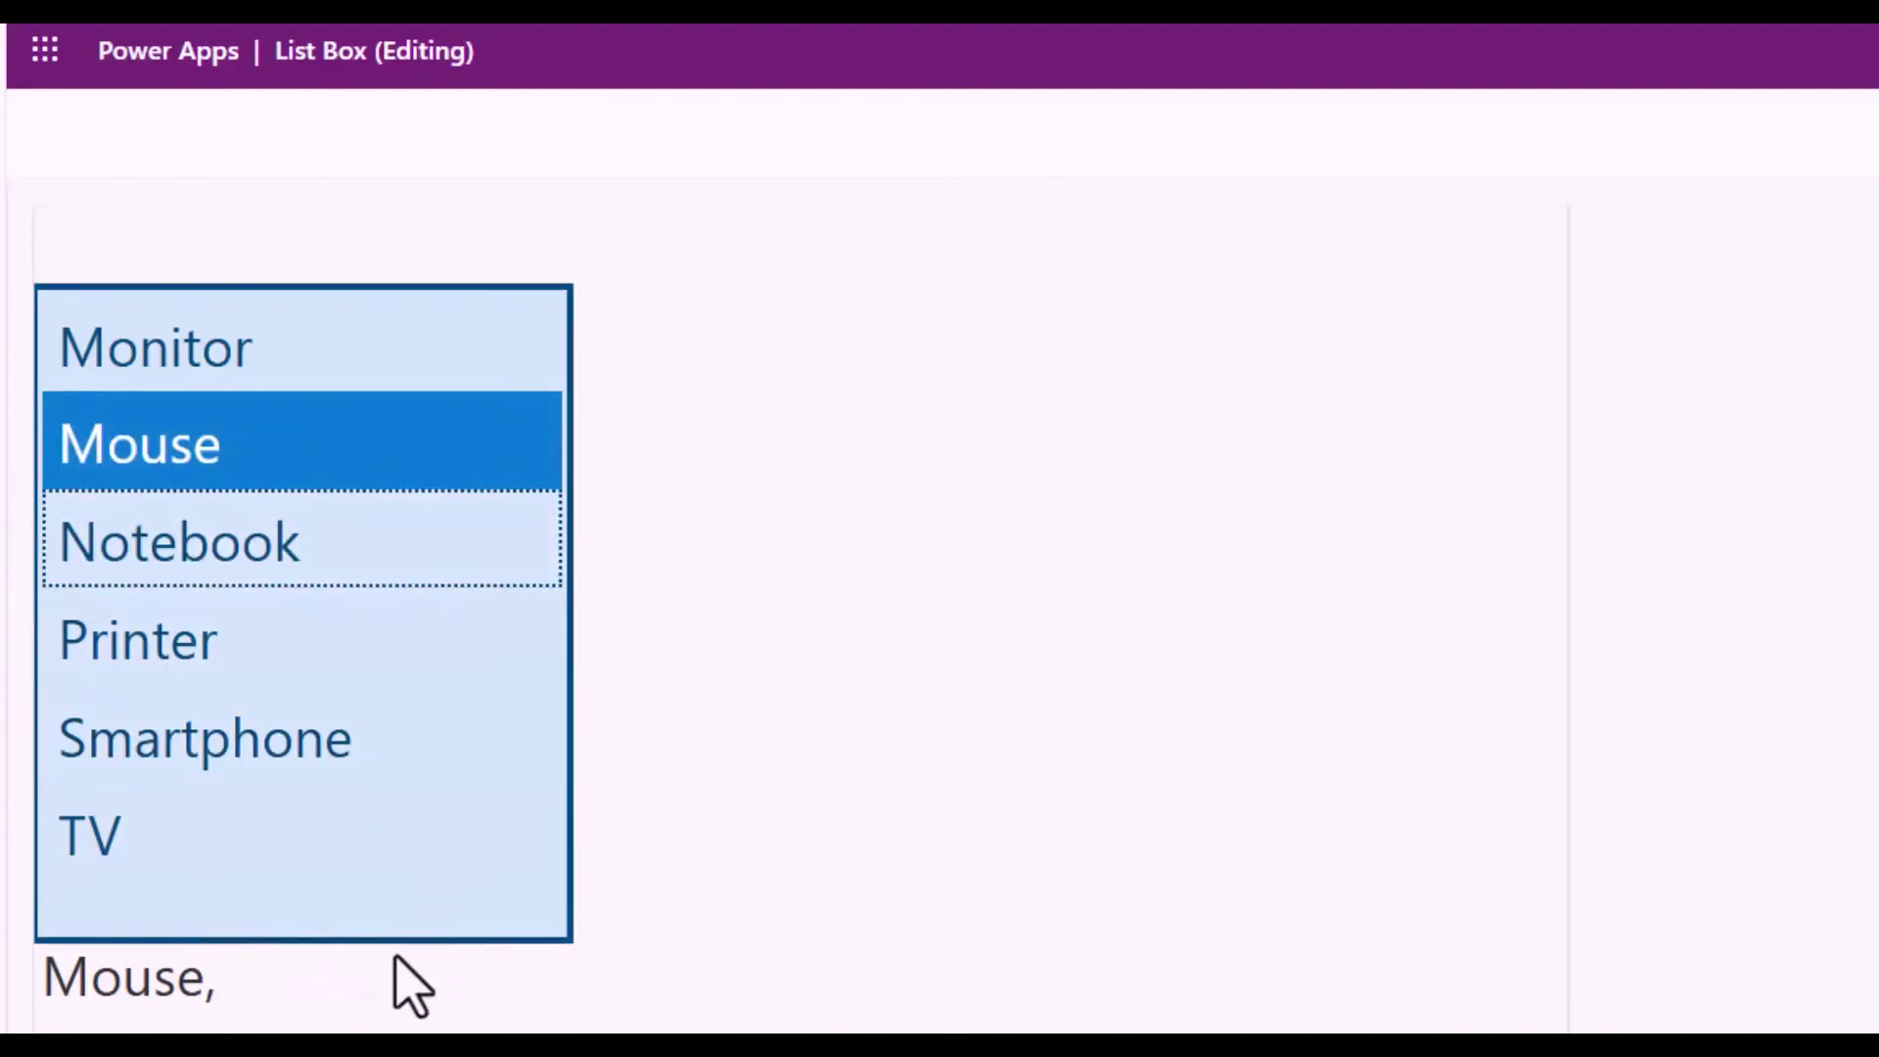
{"action": "key", "text": "Escape"}
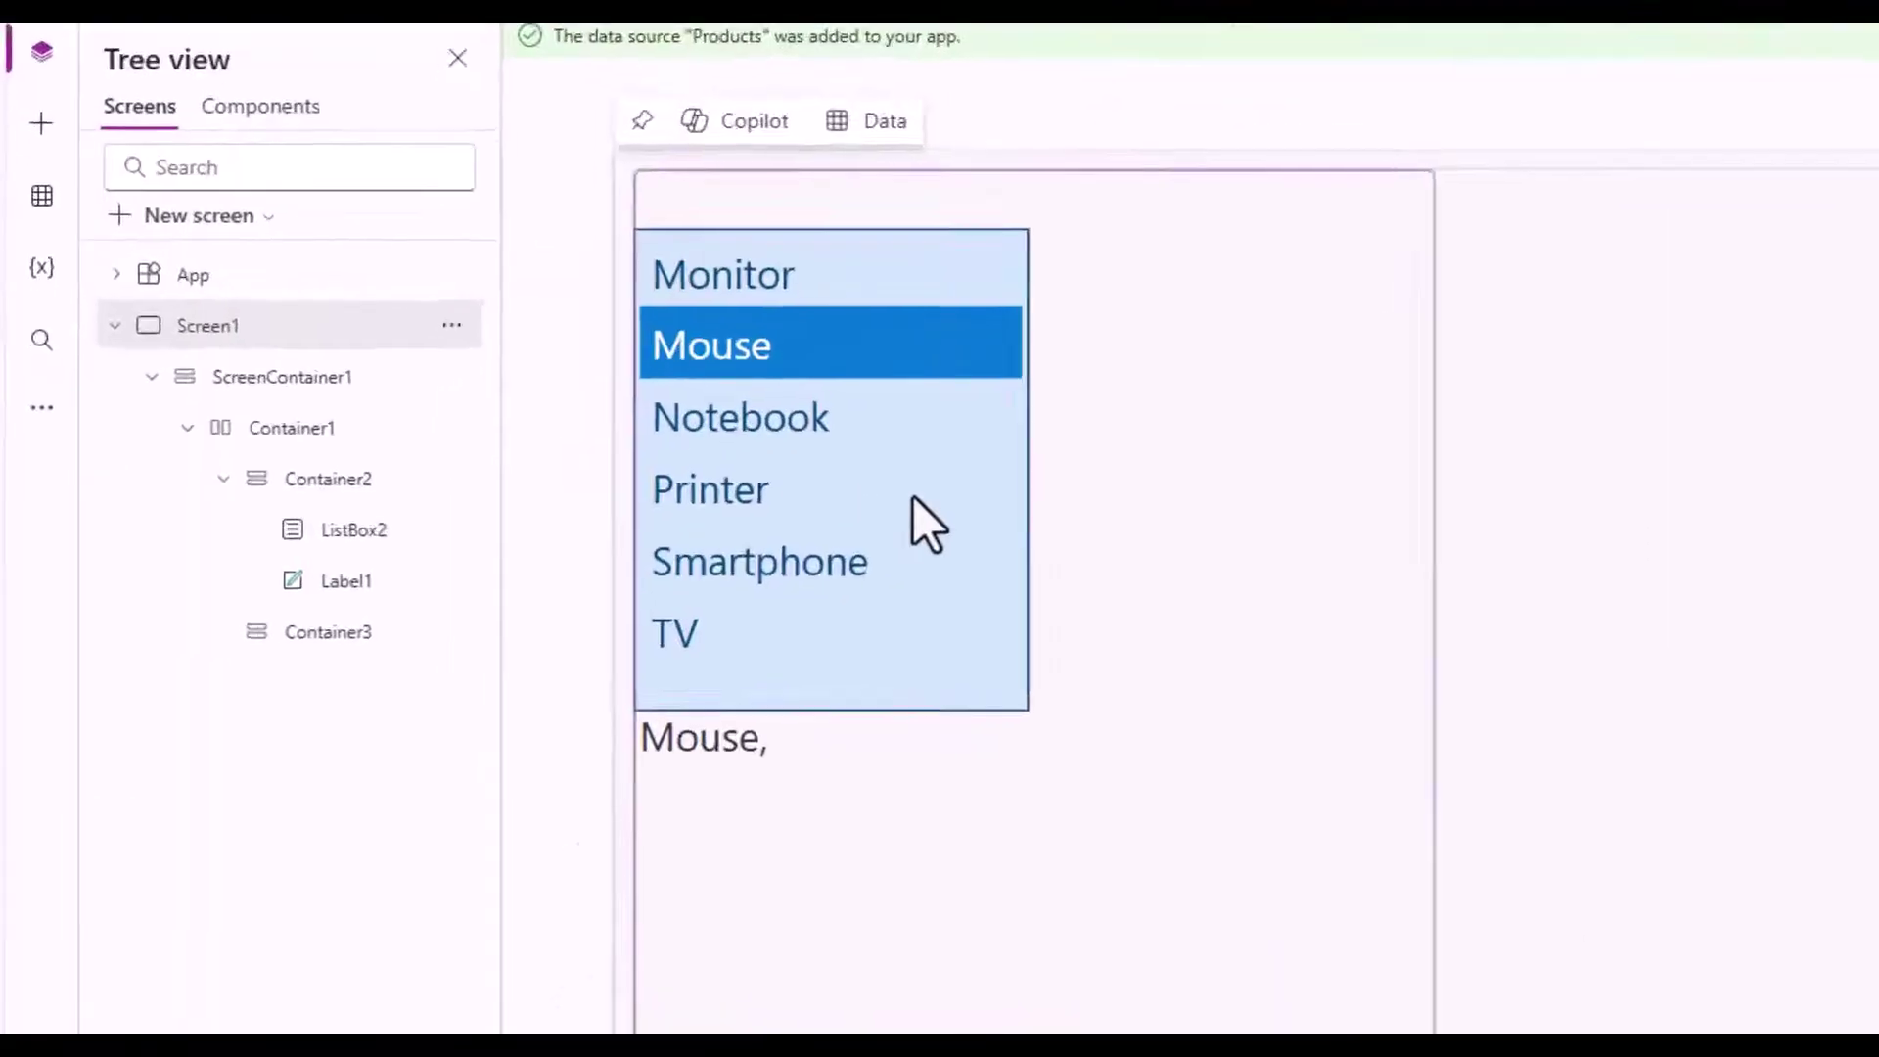
{"action": "left_click", "coordinate": [816, 760]}
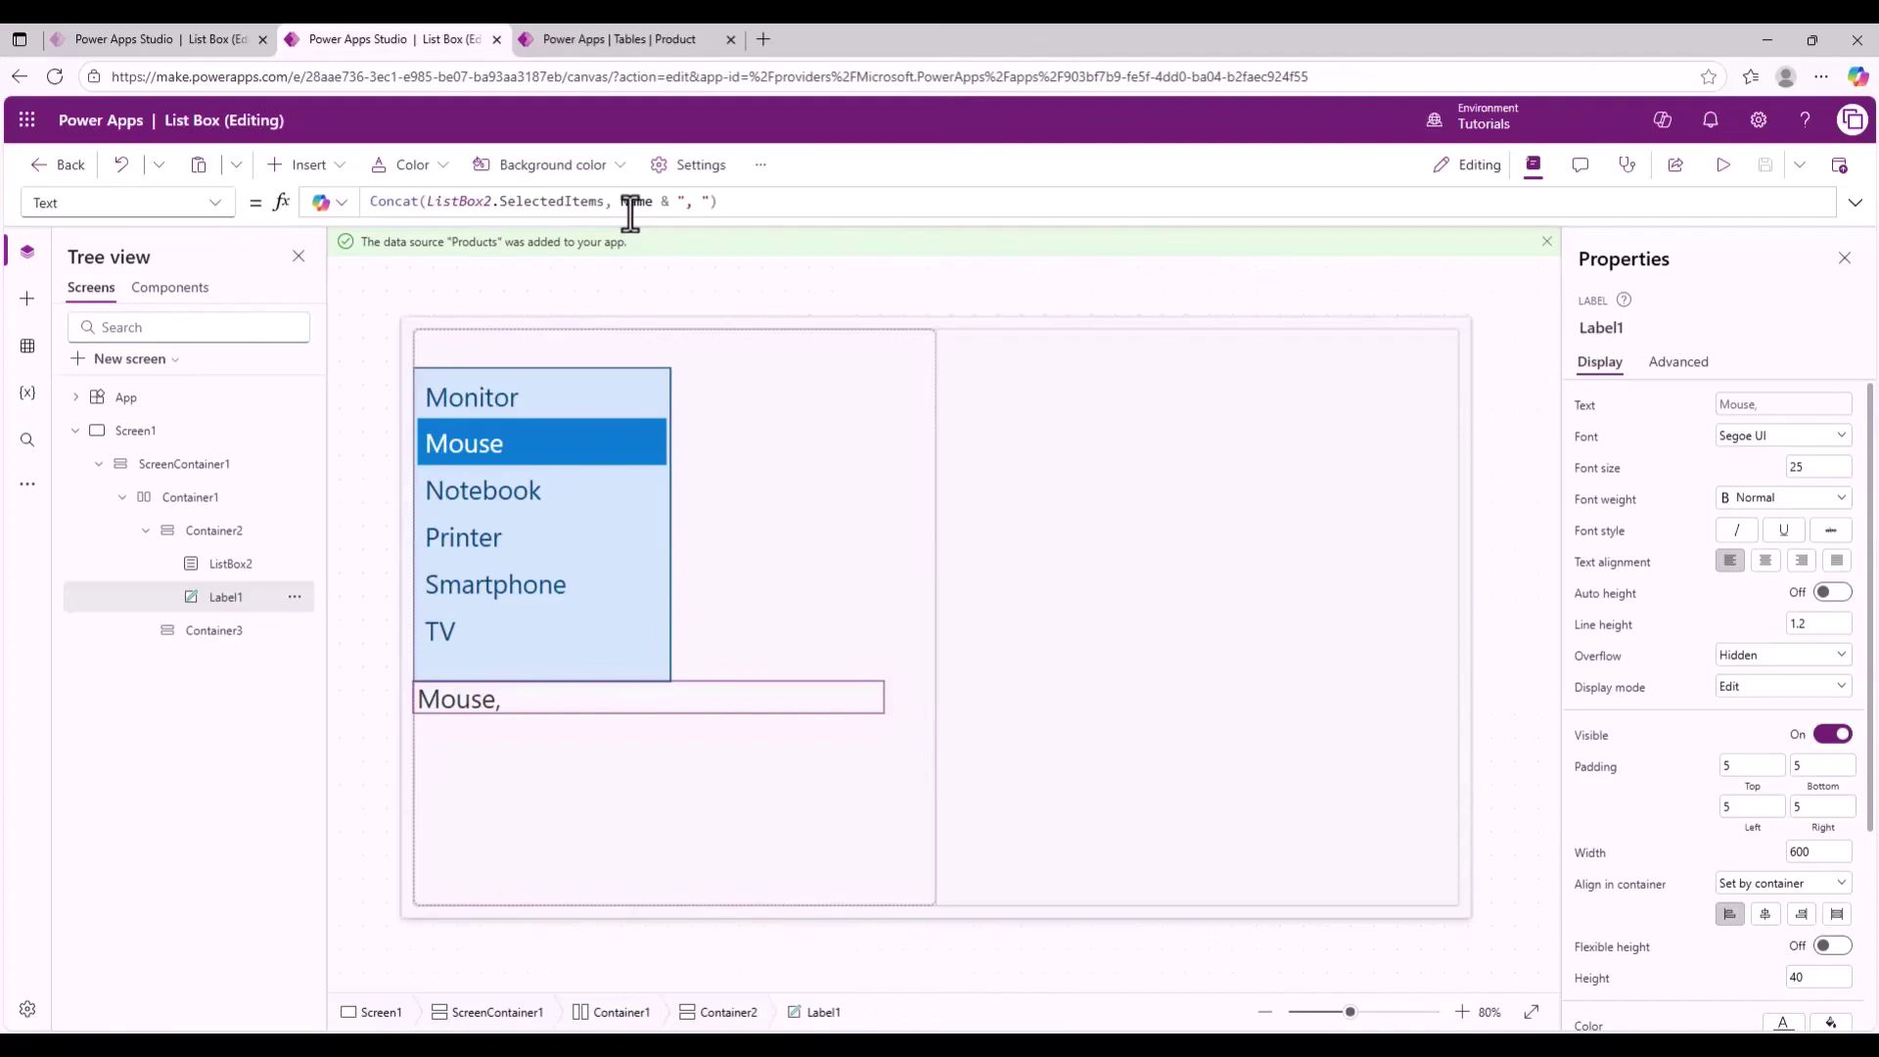
Turn off multiple selection for ListBox2 and test it in preview by selecting Printer, then Monitor.
{"action": "left_click", "coordinate": [602, 548]}
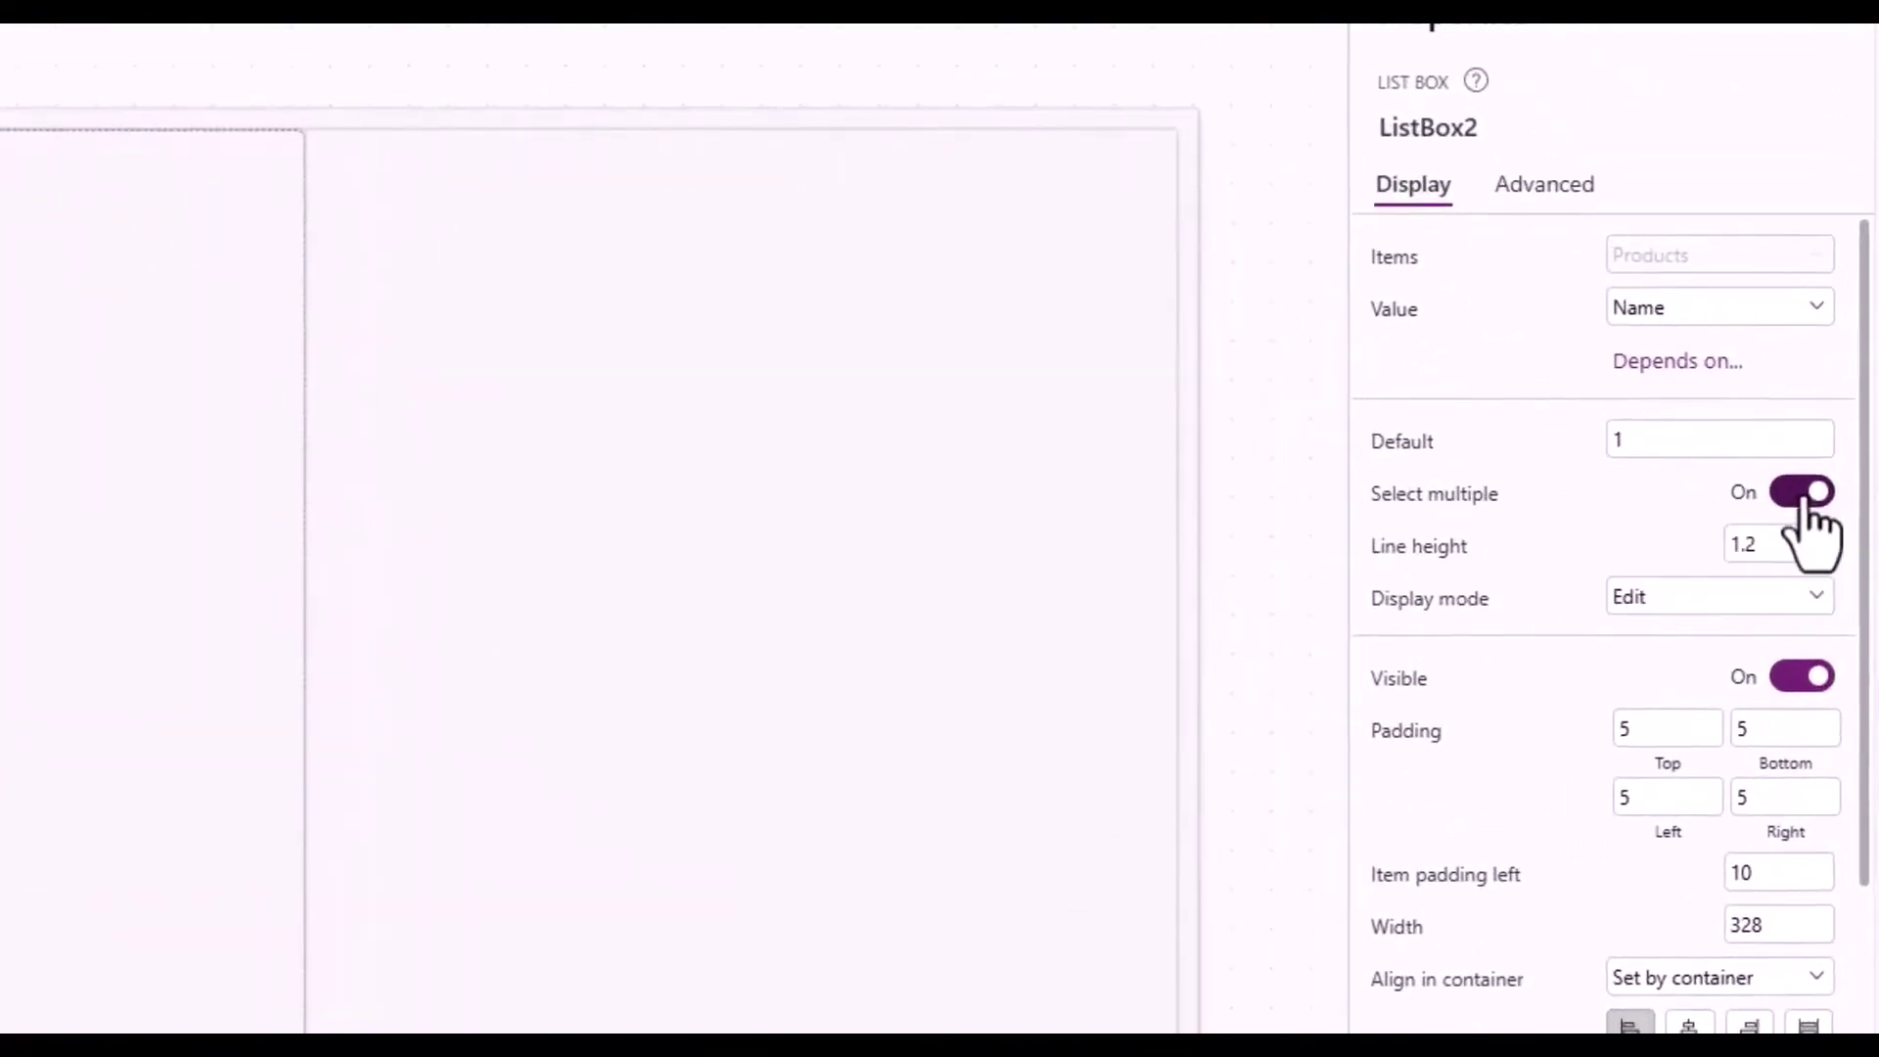
{"action": "left_click", "coordinate": [1803, 492]}
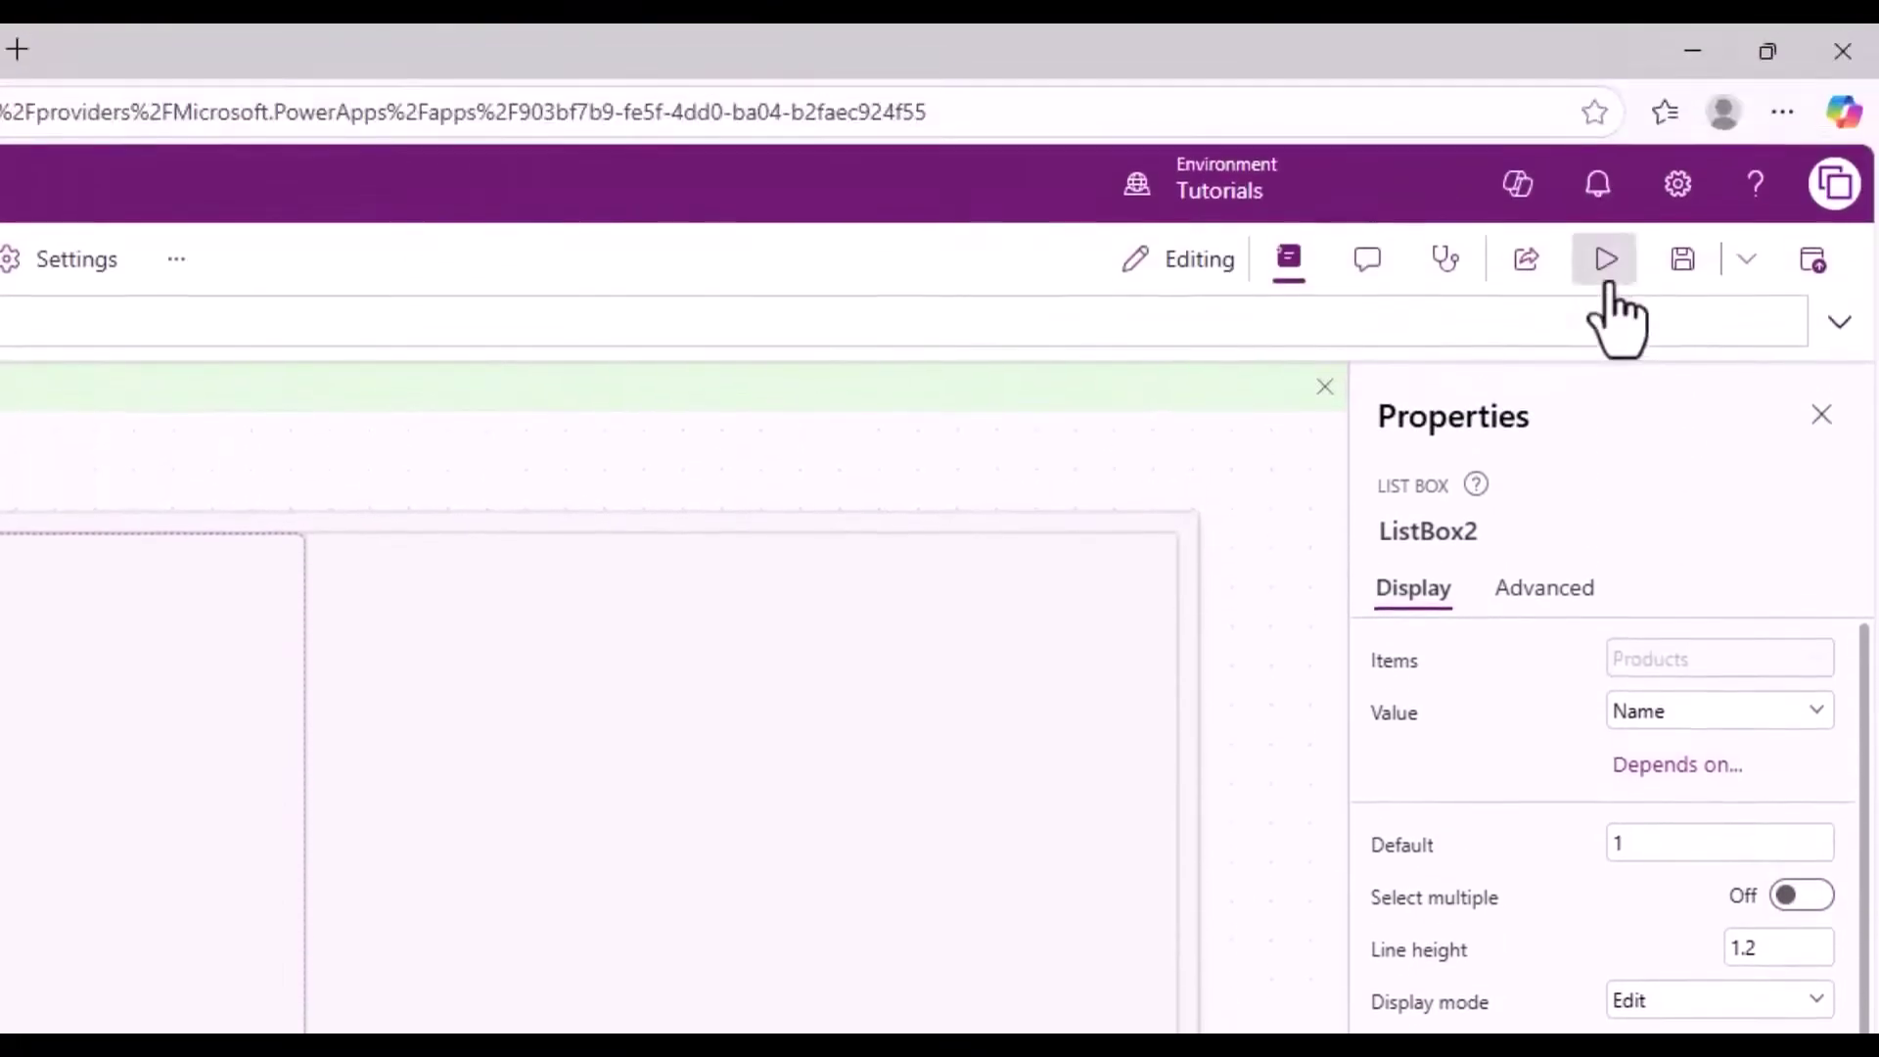
{"action": "left_click", "coordinate": [1607, 259]}
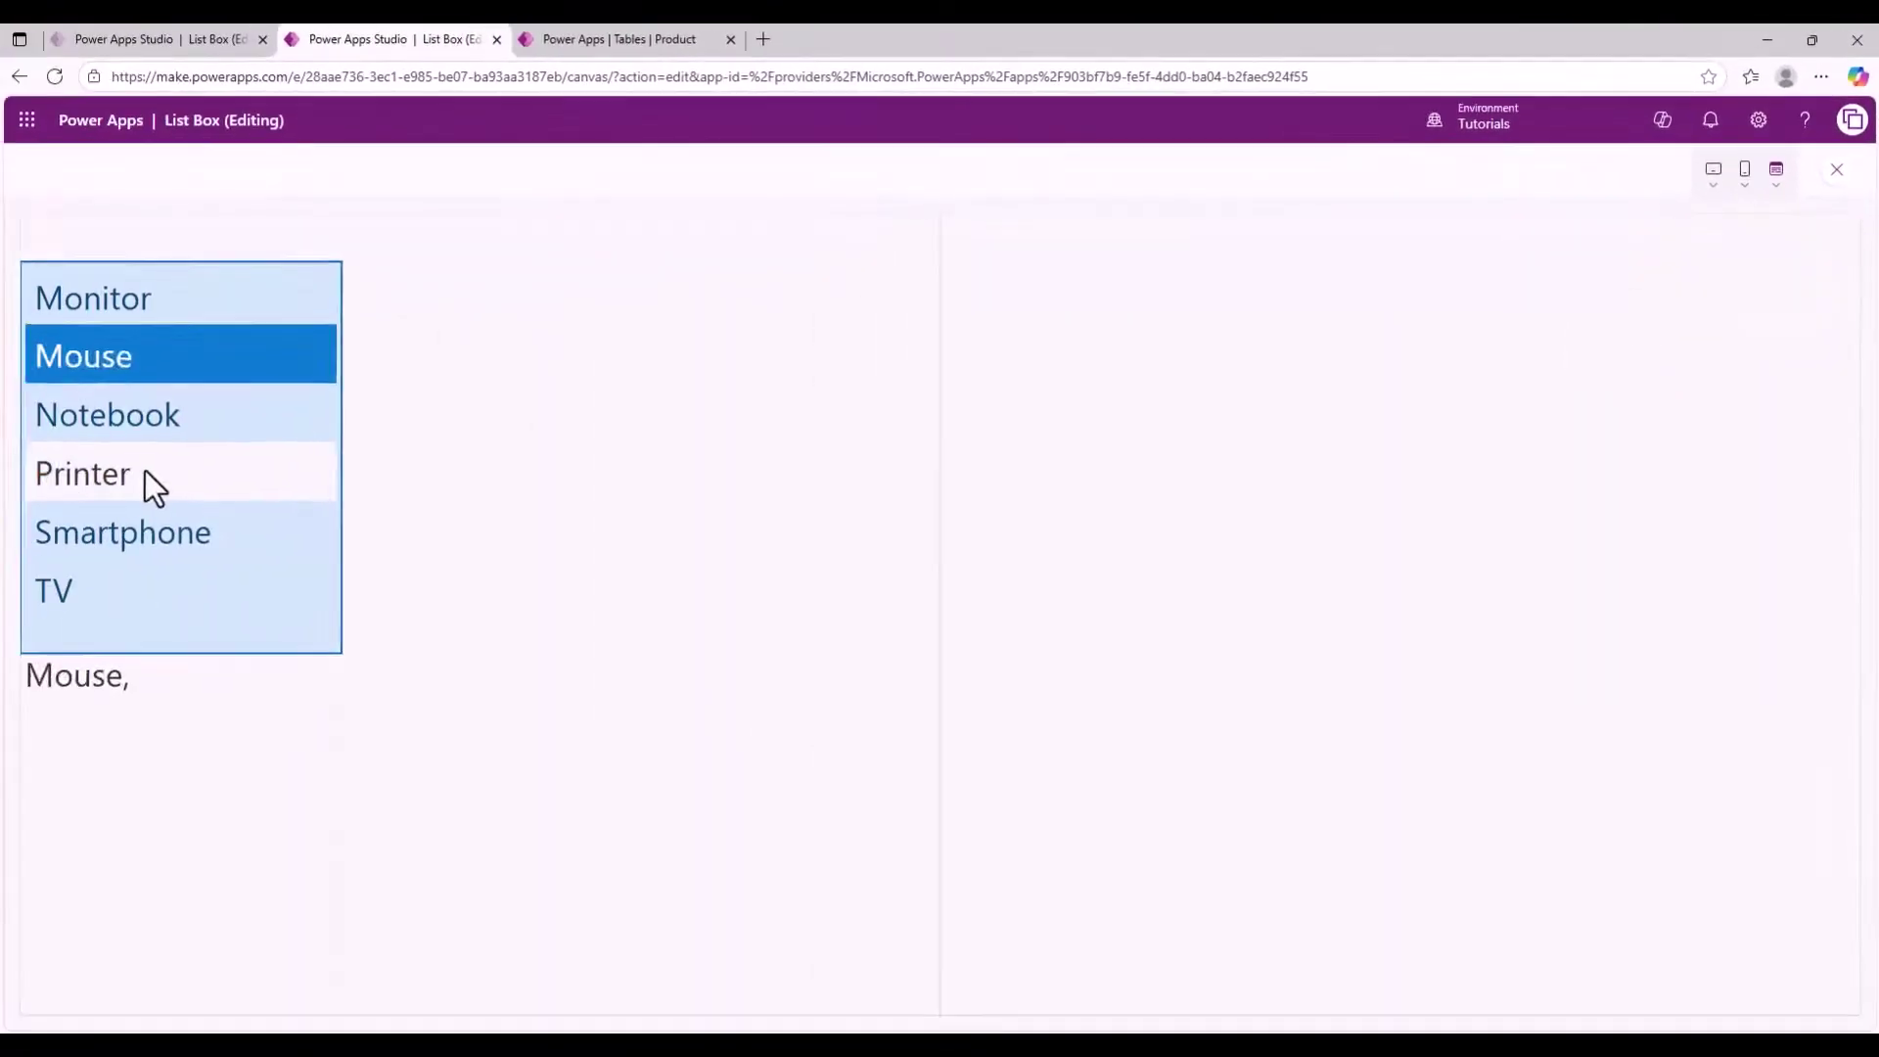
{"action": "left_click", "coordinate": [144, 470]}
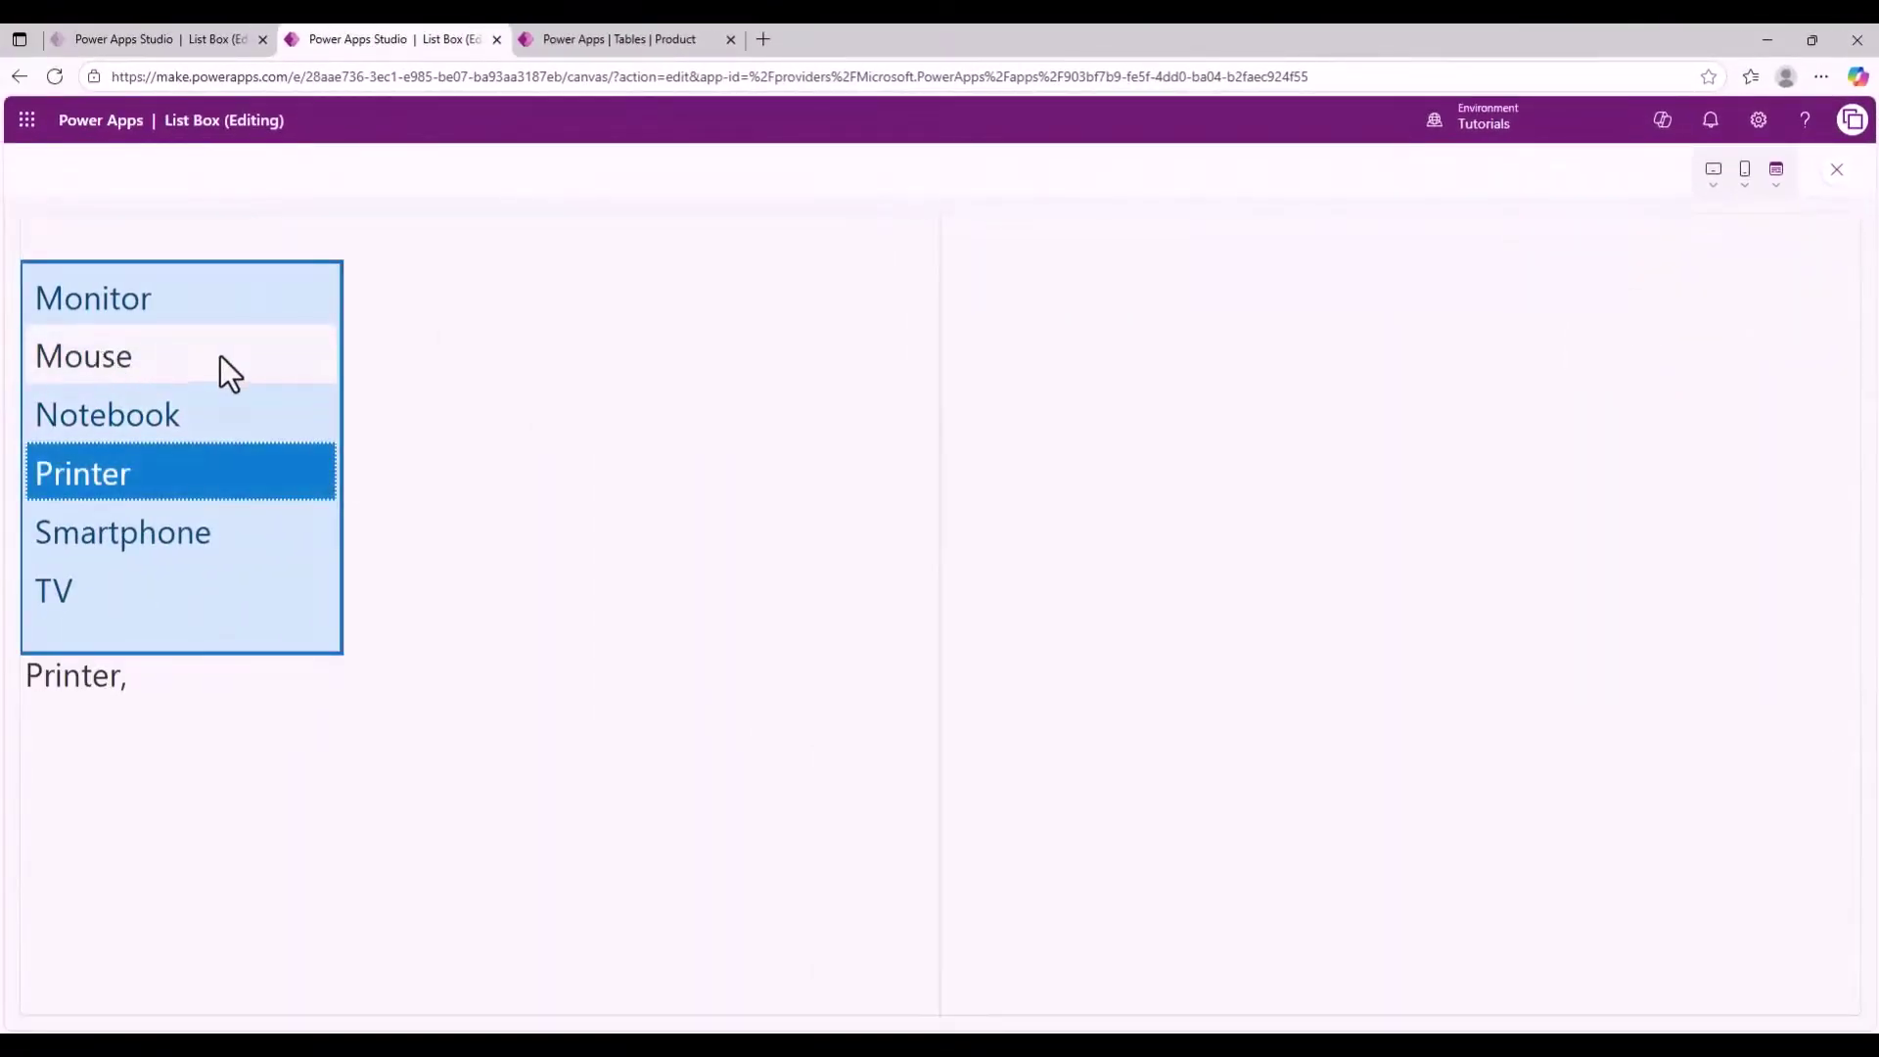
{"action": "left_click", "coordinate": [169, 311]}
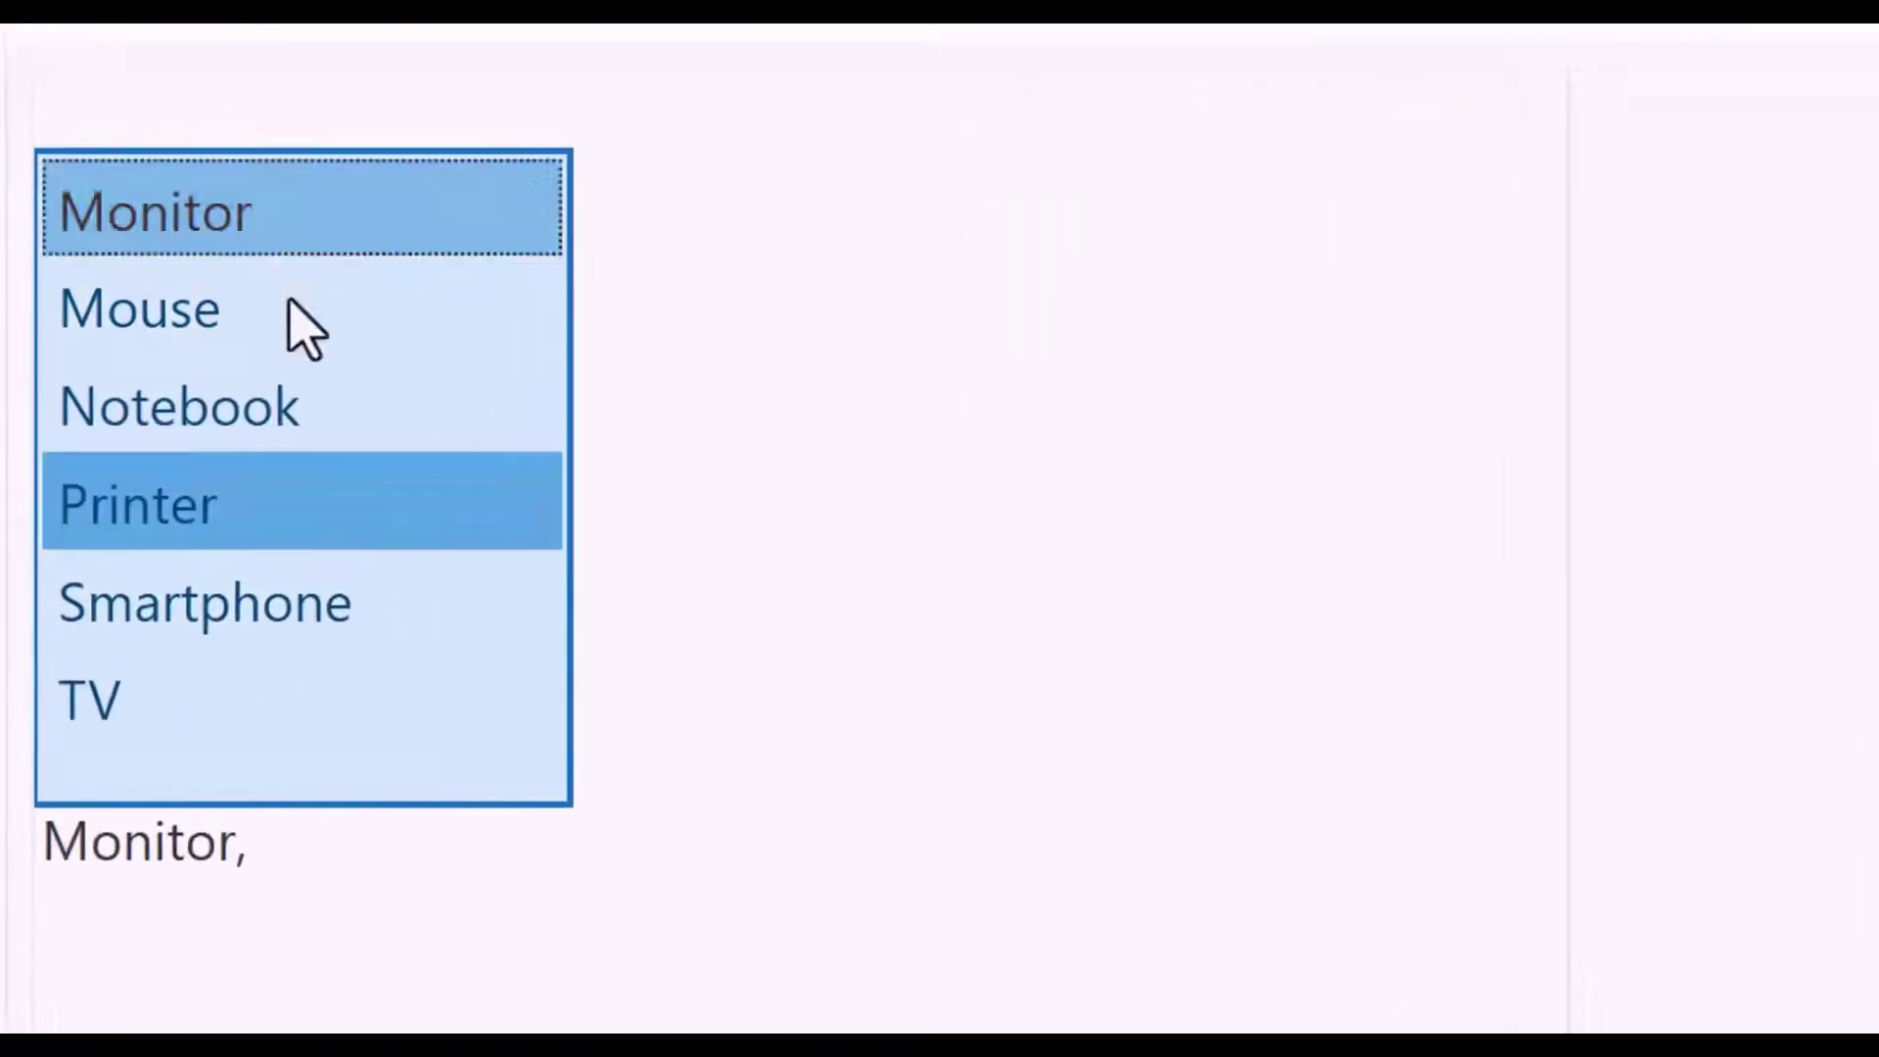